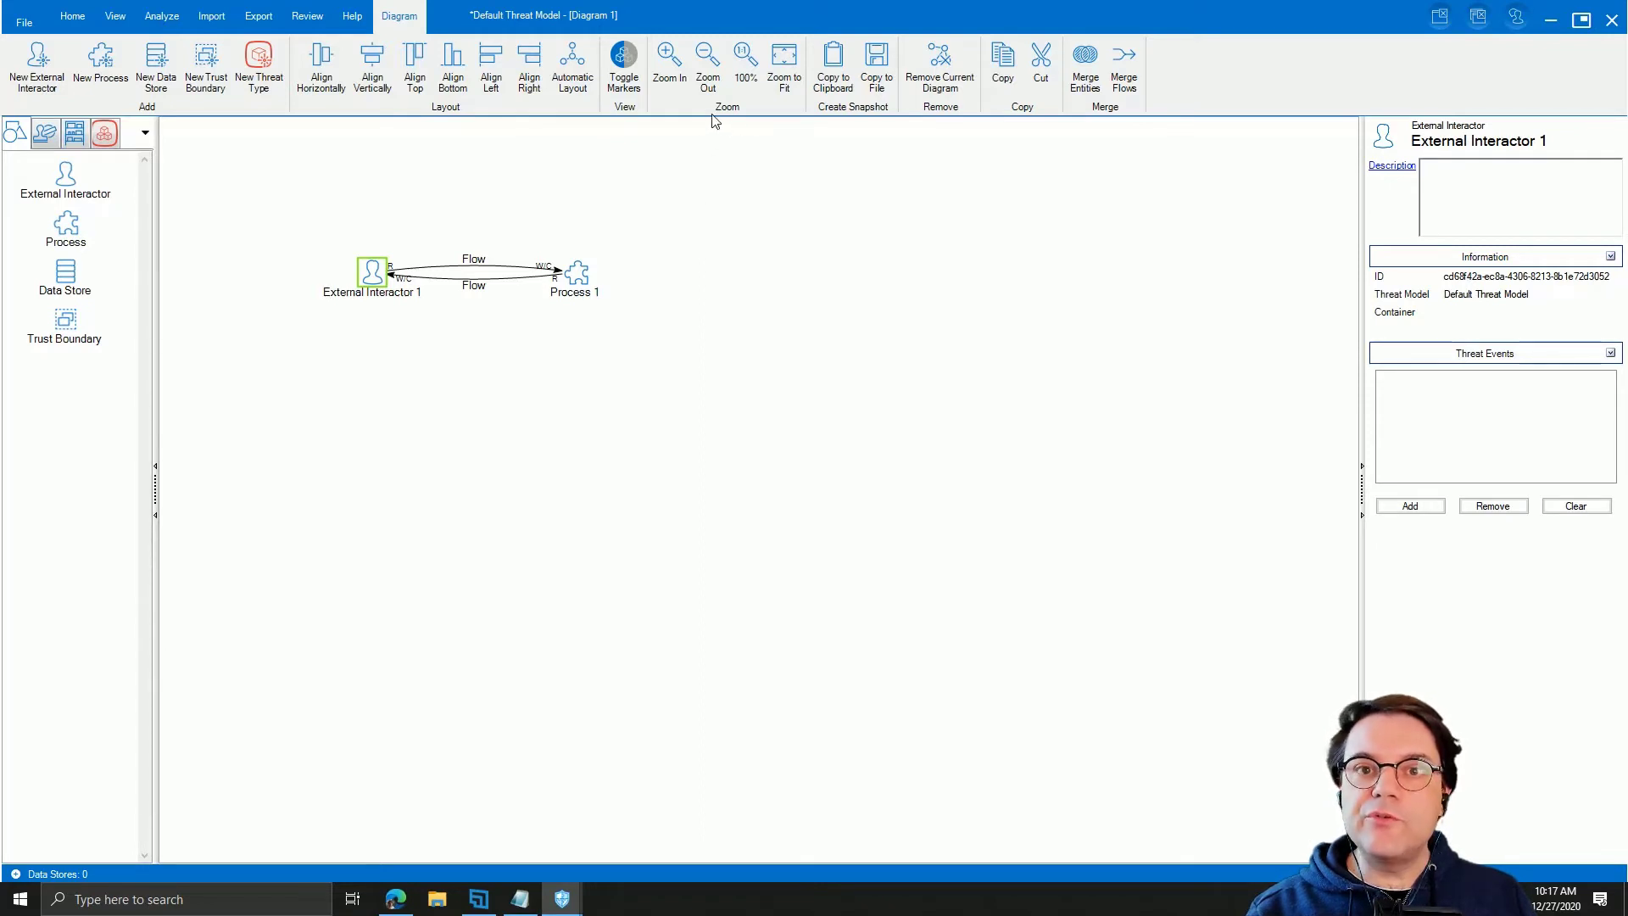
Step: Zoom the diagram out in several increments and reset the zoom to 100%
{"action": "left_click", "coordinate": [708, 70]}
{"action": "left_click", "coordinate": [709, 69]}
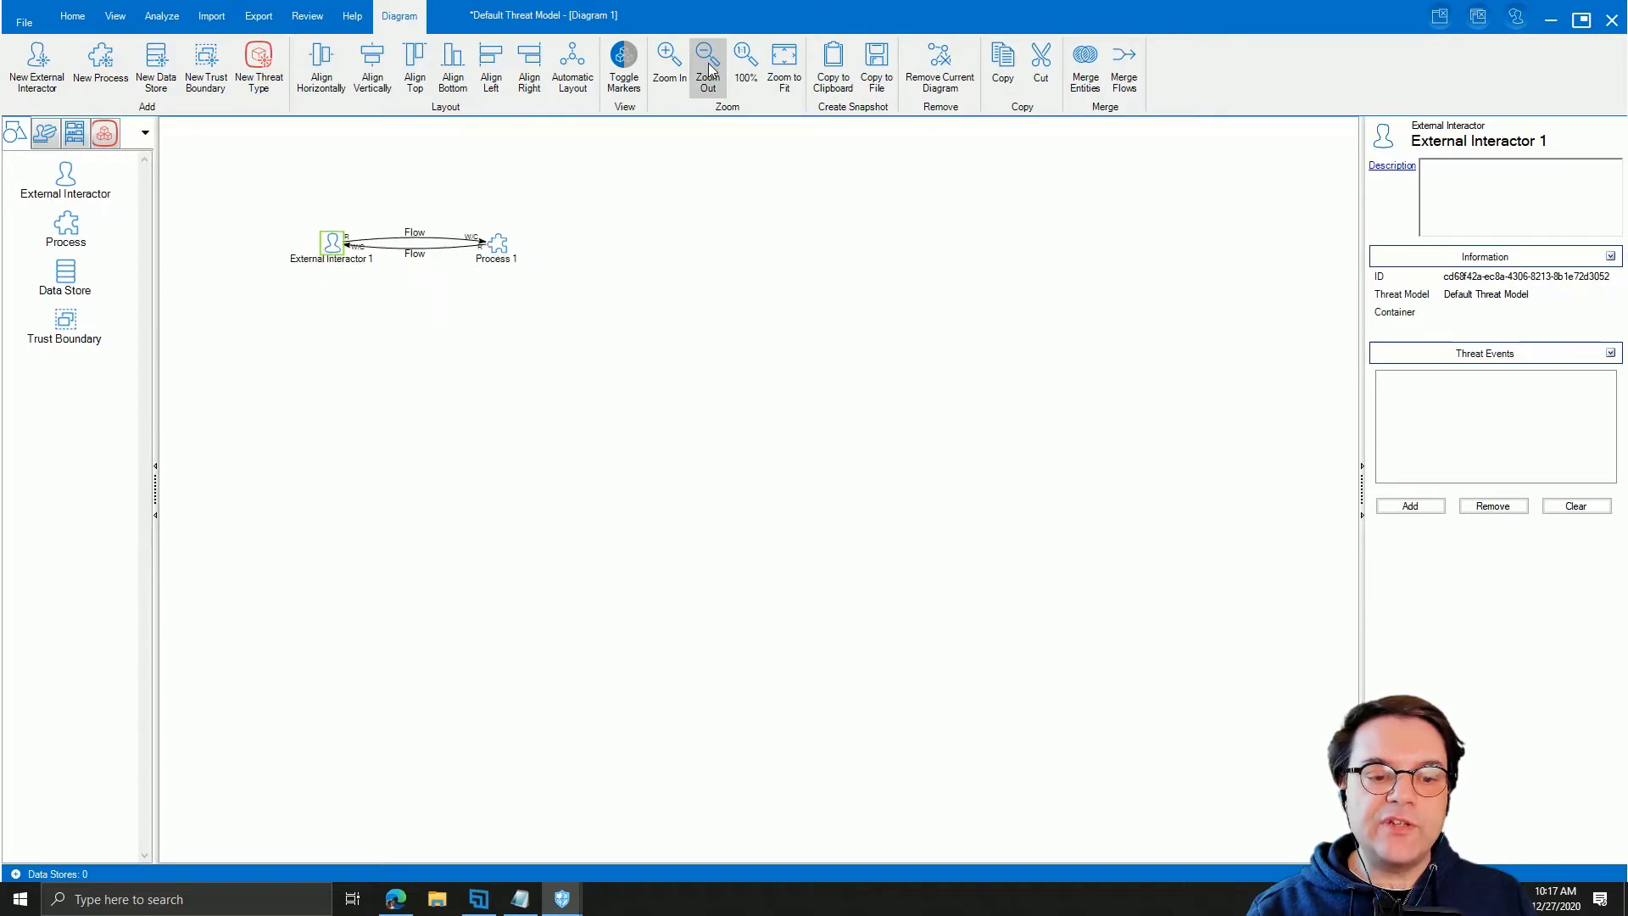
{"action": "left_click", "coordinate": [709, 69]}
{"action": "left_click", "coordinate": [709, 70]}
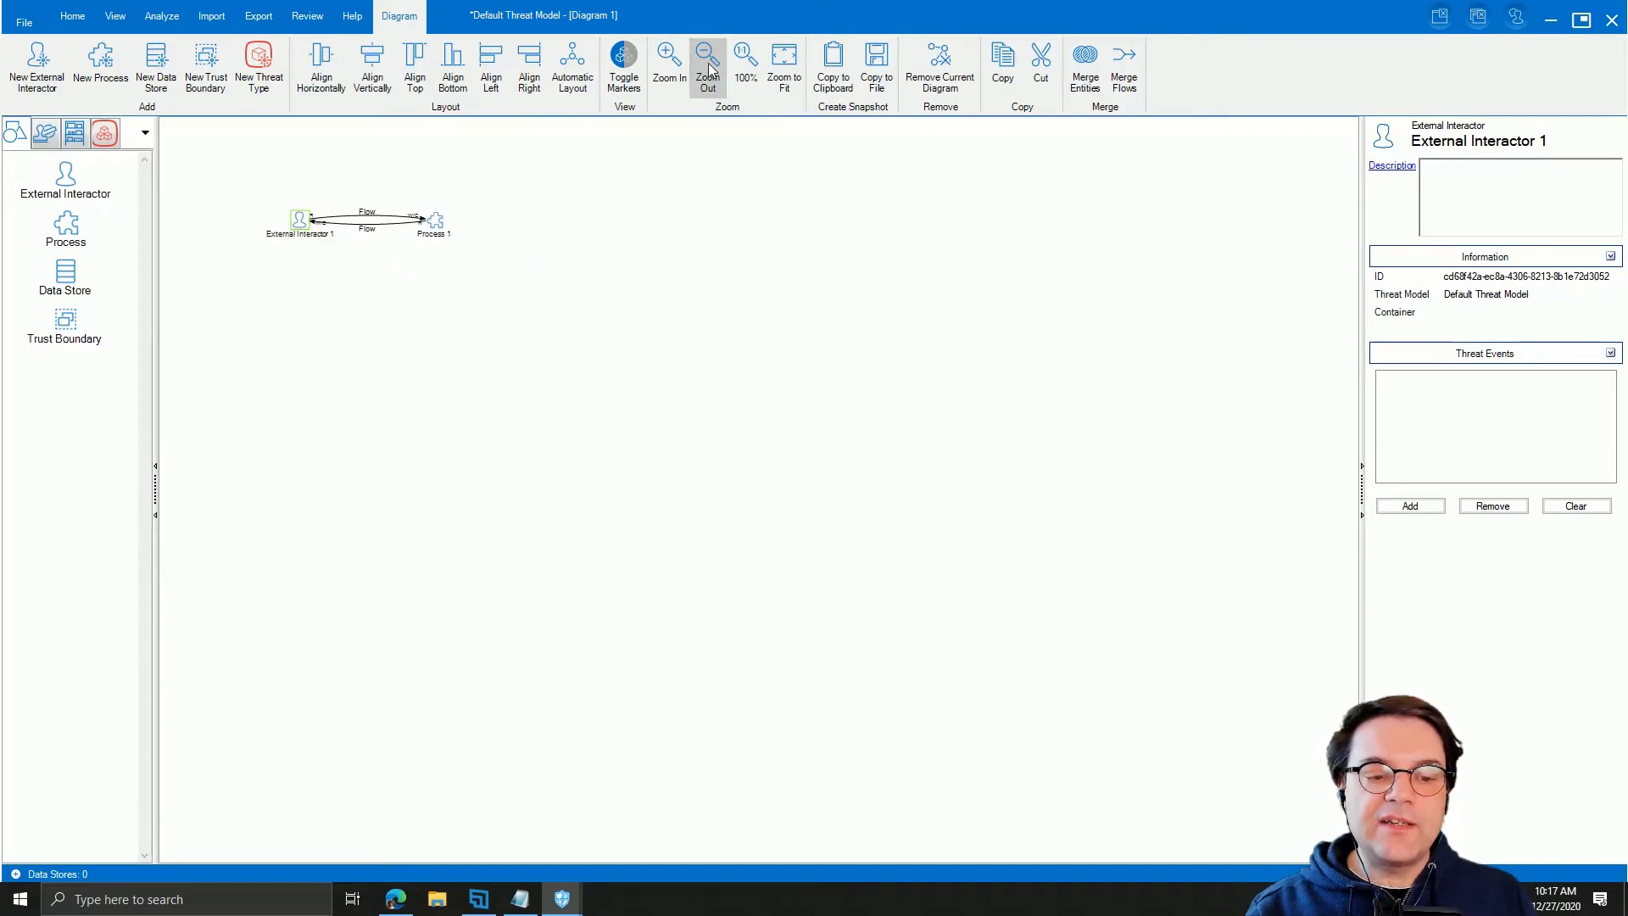
{"action": "left_click", "coordinate": [708, 69]}
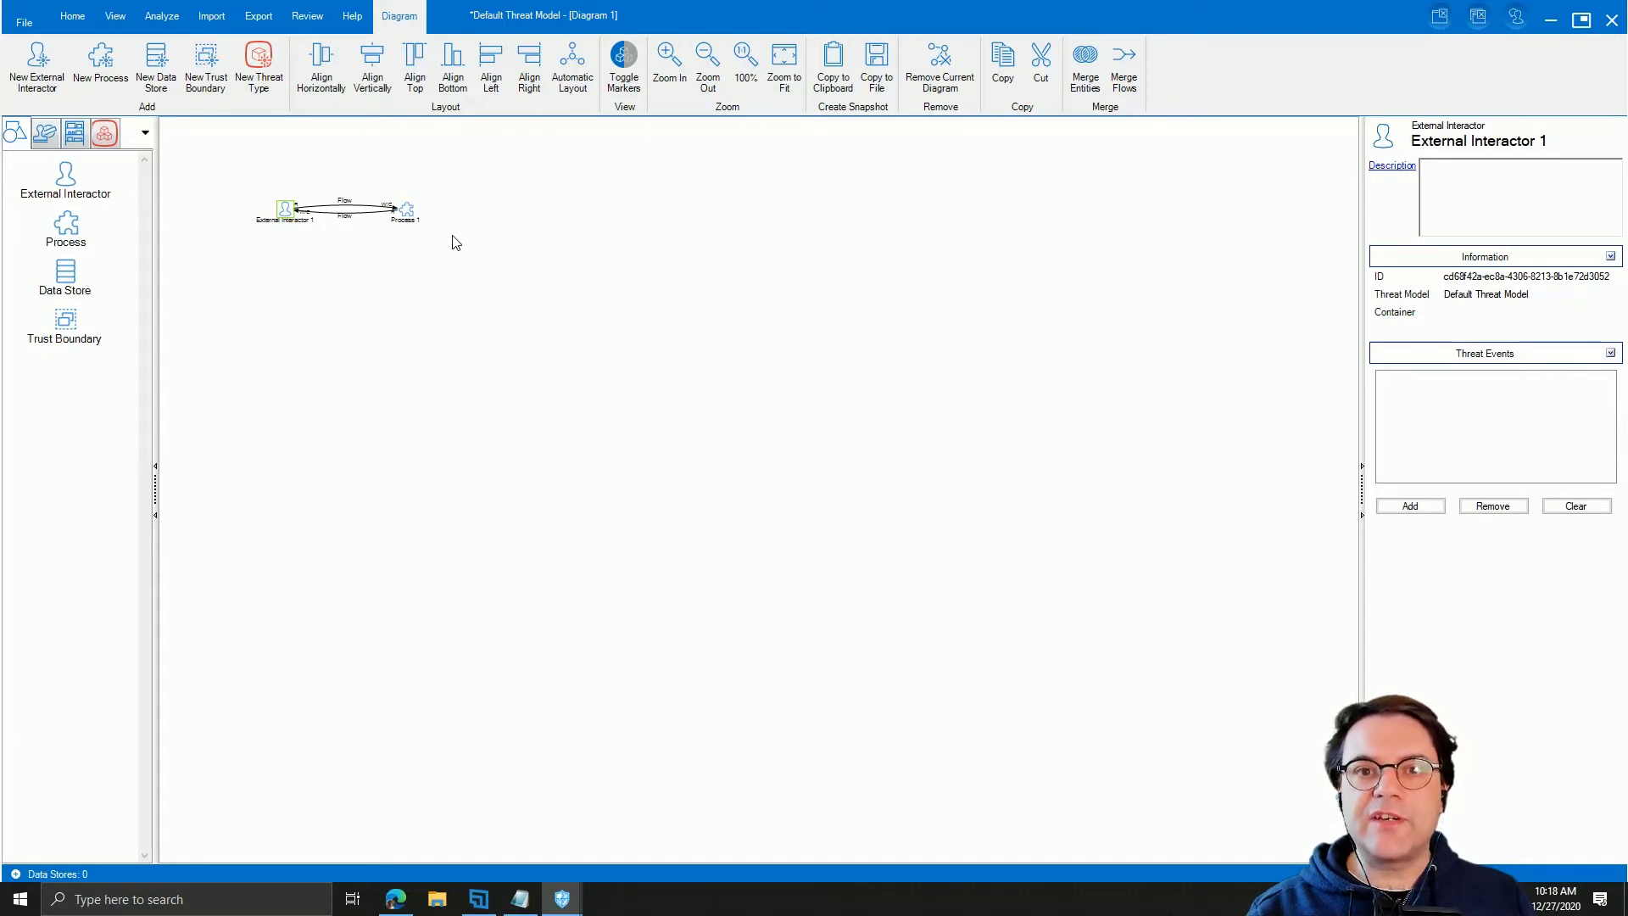
{"action": "left_click", "coordinate": [743, 85]}
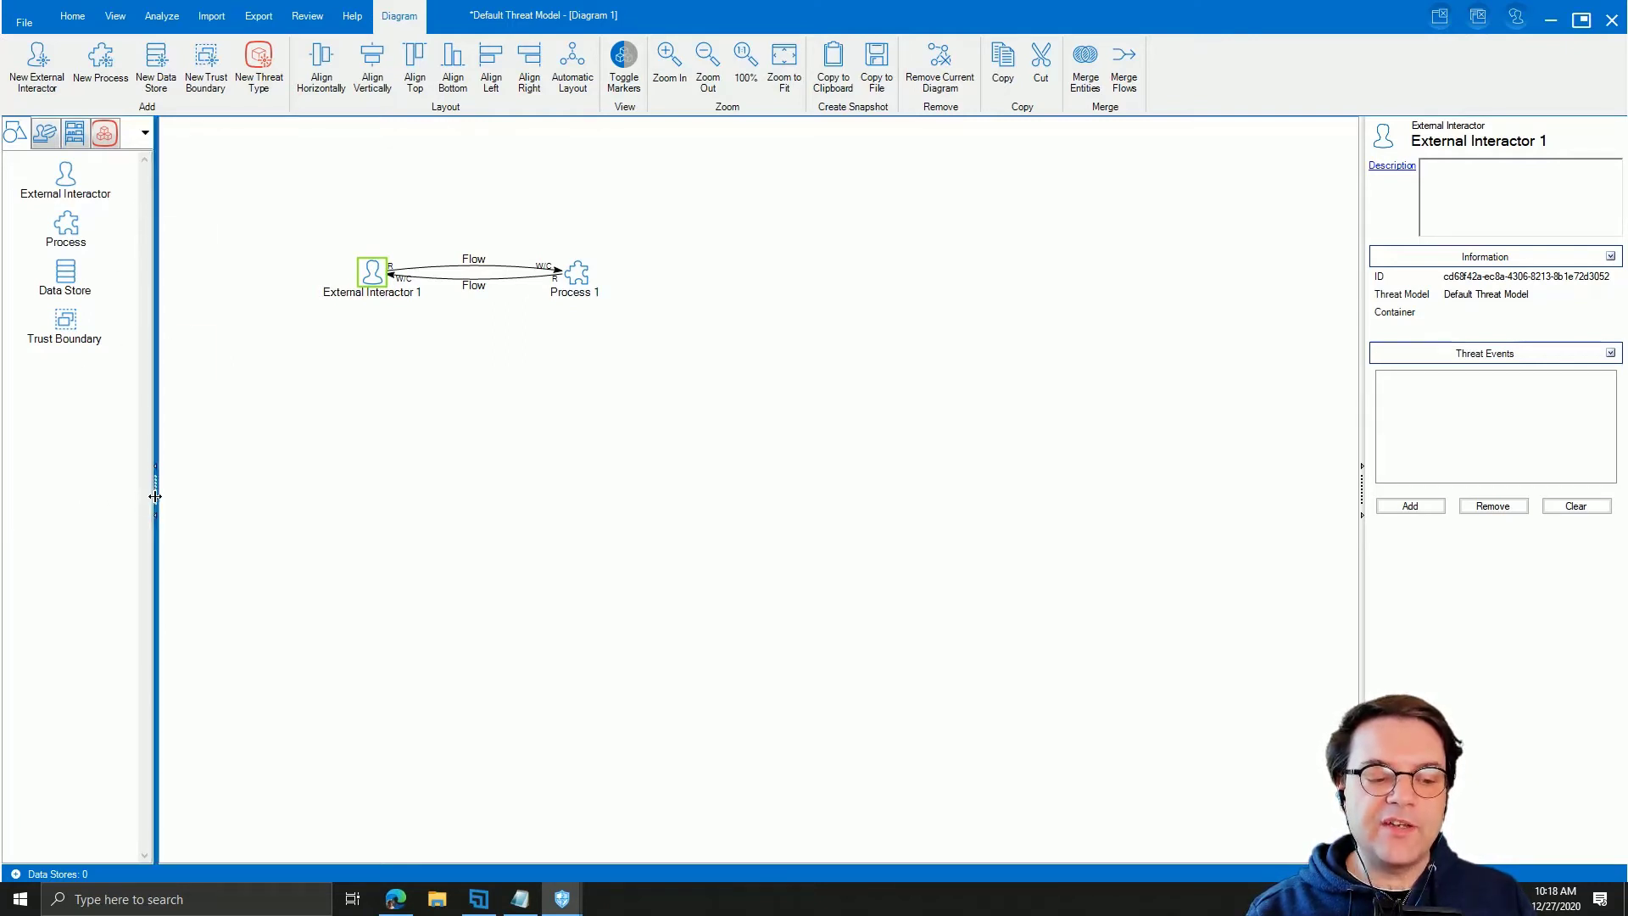
Step: Collapse both the shapes palette and the item properties pane to enlarge the diagram area
{"action": "left_click_drag", "start_coordinate": [156, 496], "coordinate": [7, 481]}
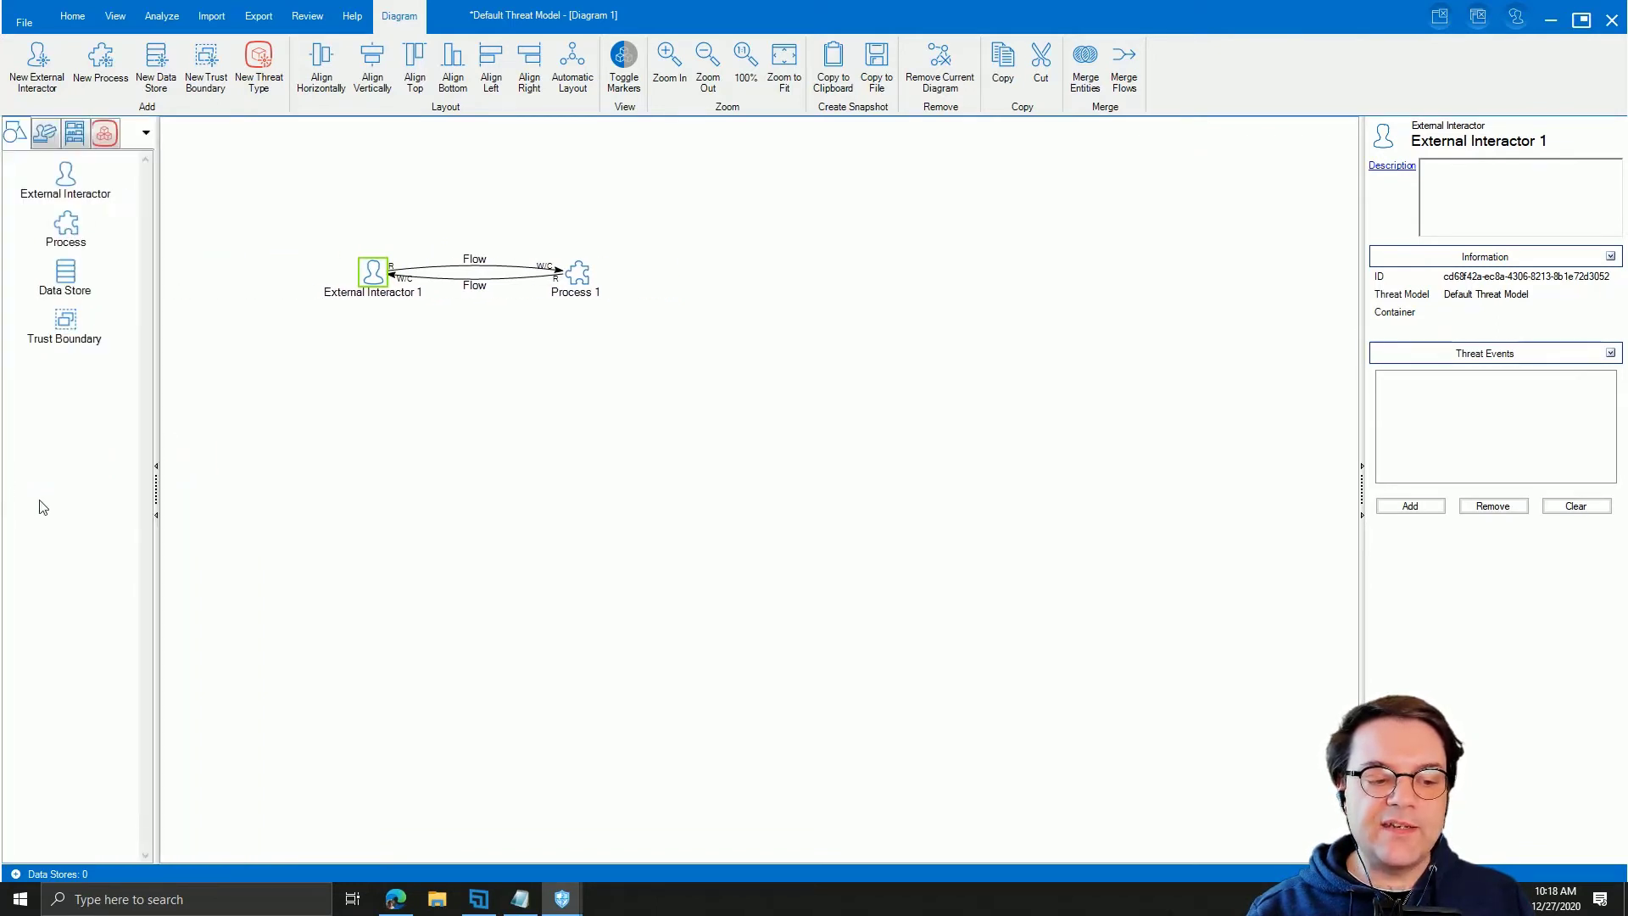
{"action": "left_click", "coordinate": [158, 494]}
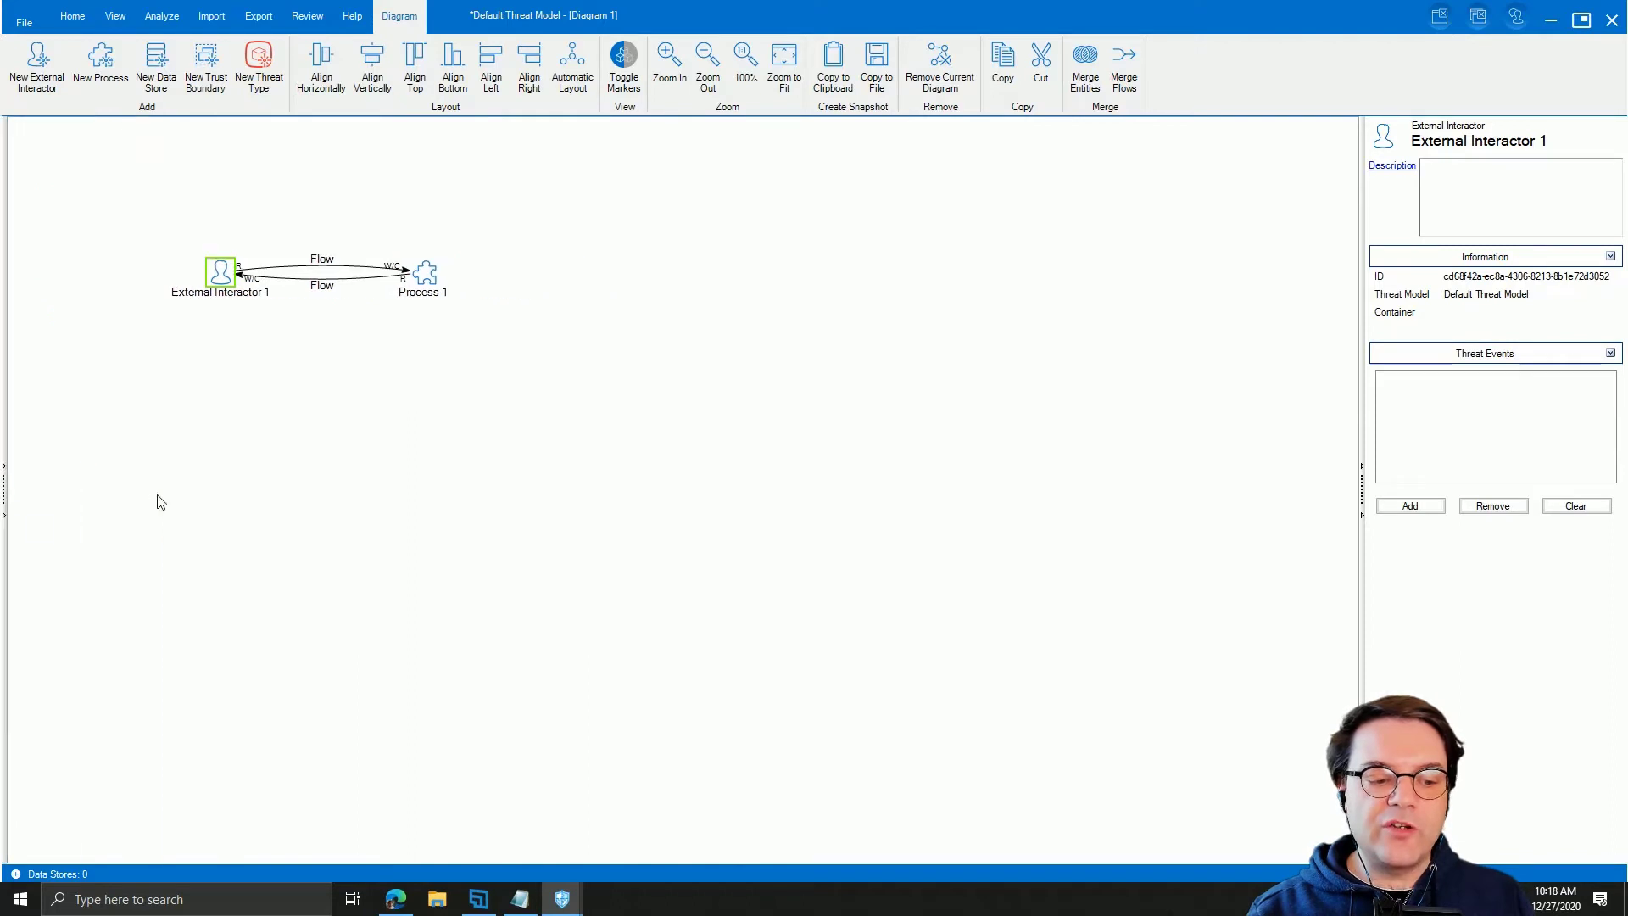
{"action": "left_click", "coordinate": [7, 486]}
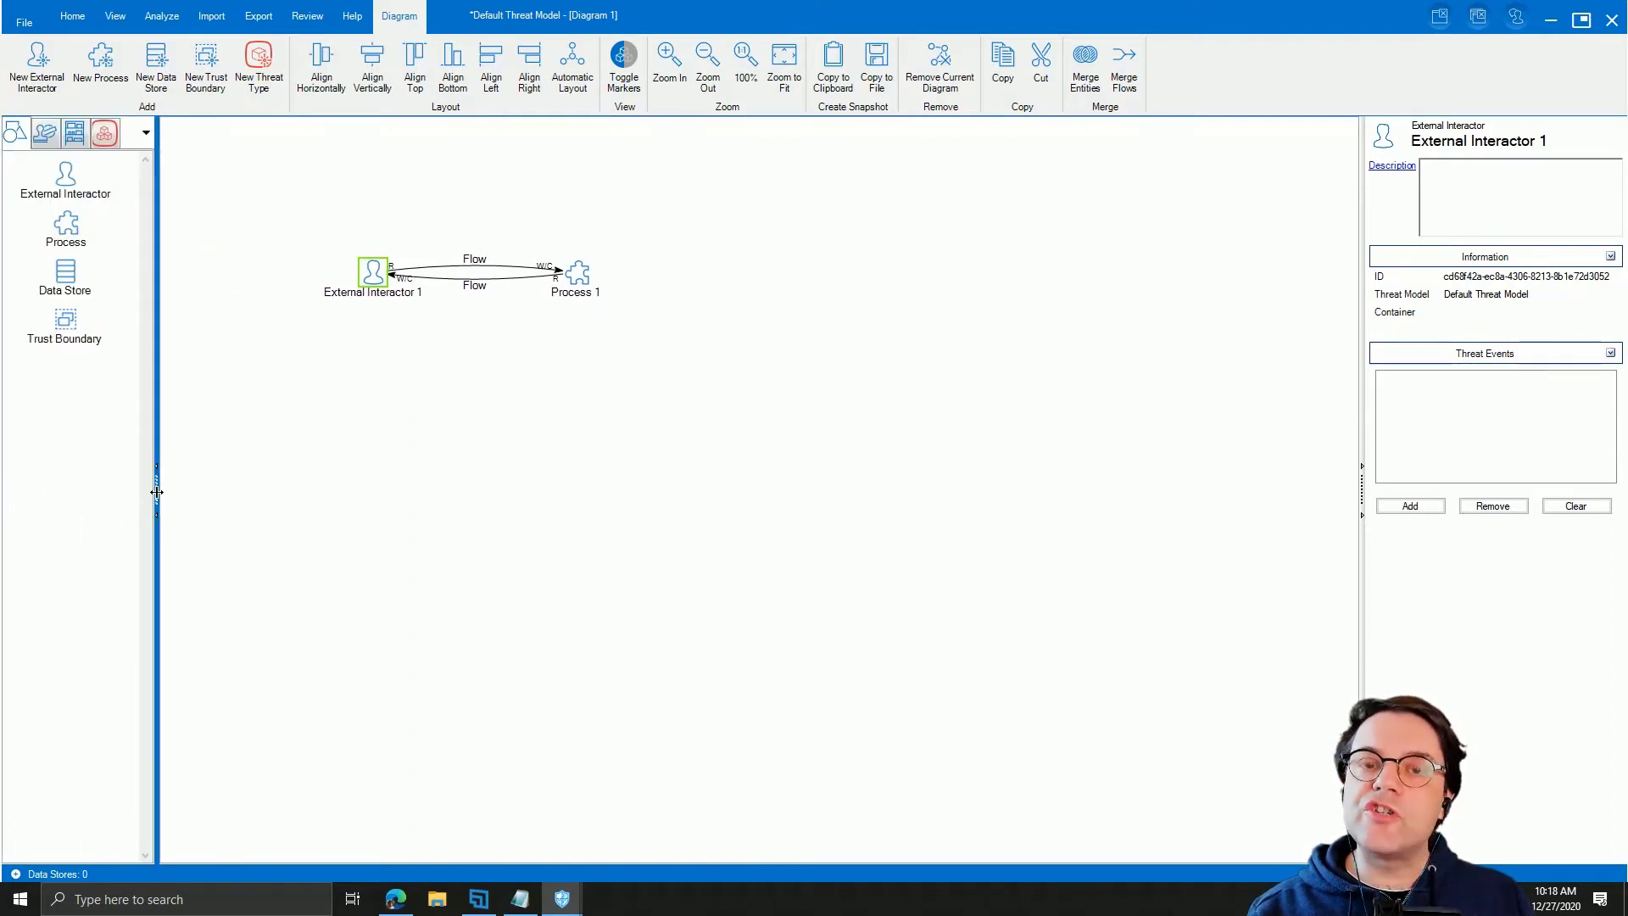
{"action": "left_click", "coordinate": [158, 491]}
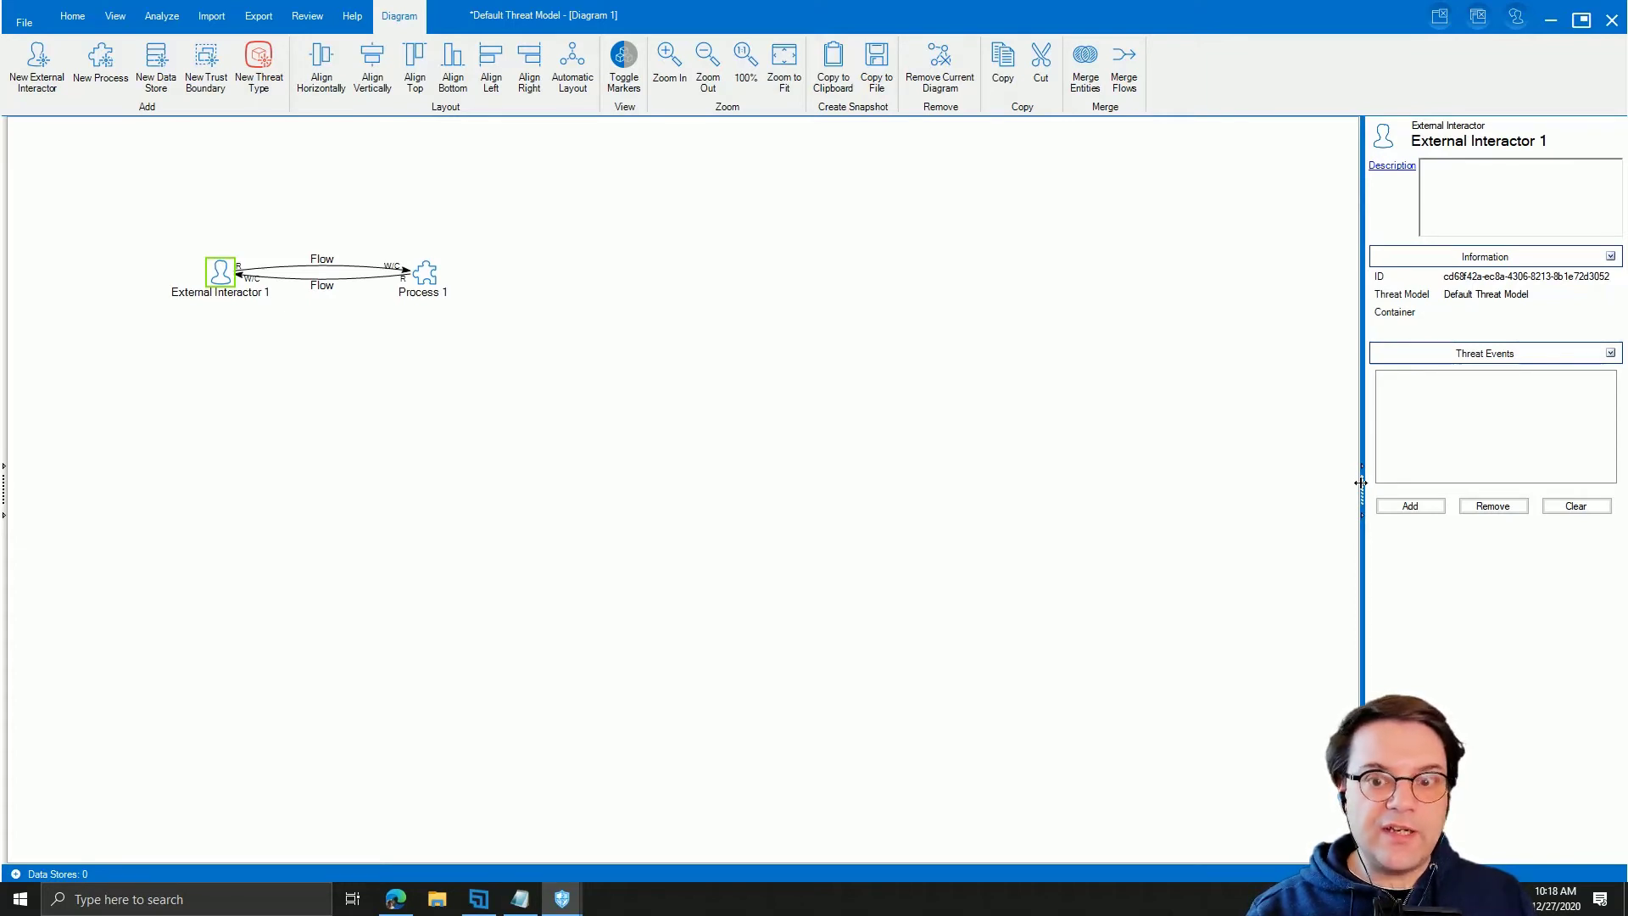
{"action": "mouse_move", "coordinate": [1360, 483]}
{"action": "left_mouse_down"}
{"action": "mouse_move", "coordinate": [1433, 481]}
{"action": "mouse_move", "coordinate": [1338, 476]}
{"action": "mouse_move", "coordinate": [1387, 468]}
{"action": "mouse_move", "coordinate": [1362, 465]}
{"action": "left_mouse_up"}
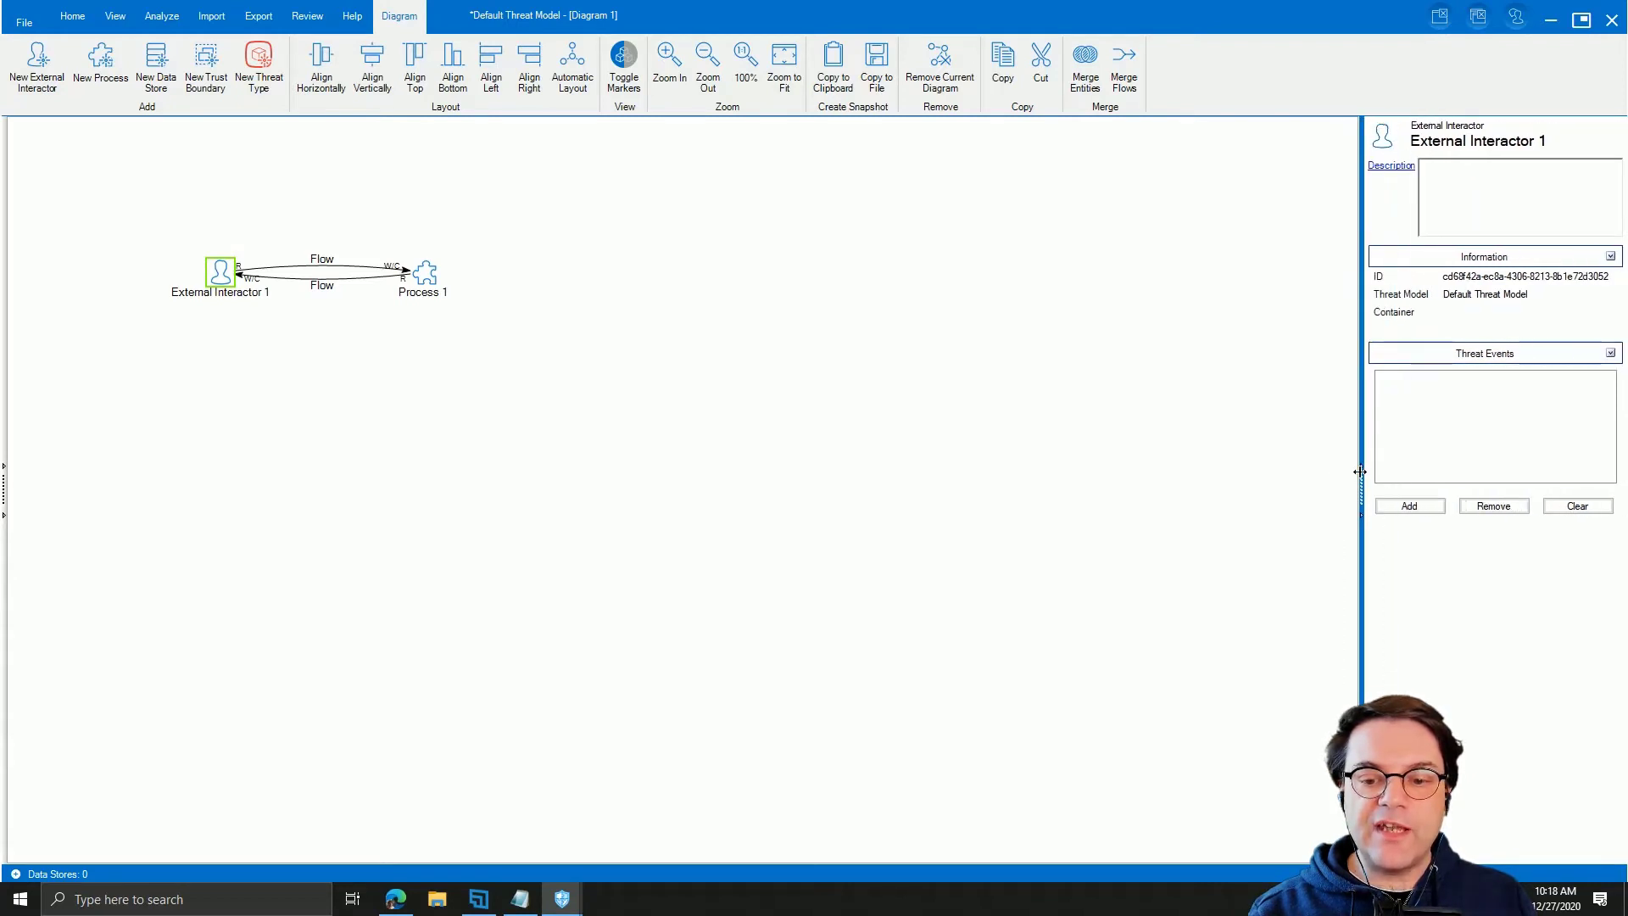
{"action": "left_click", "coordinate": [1362, 468]}
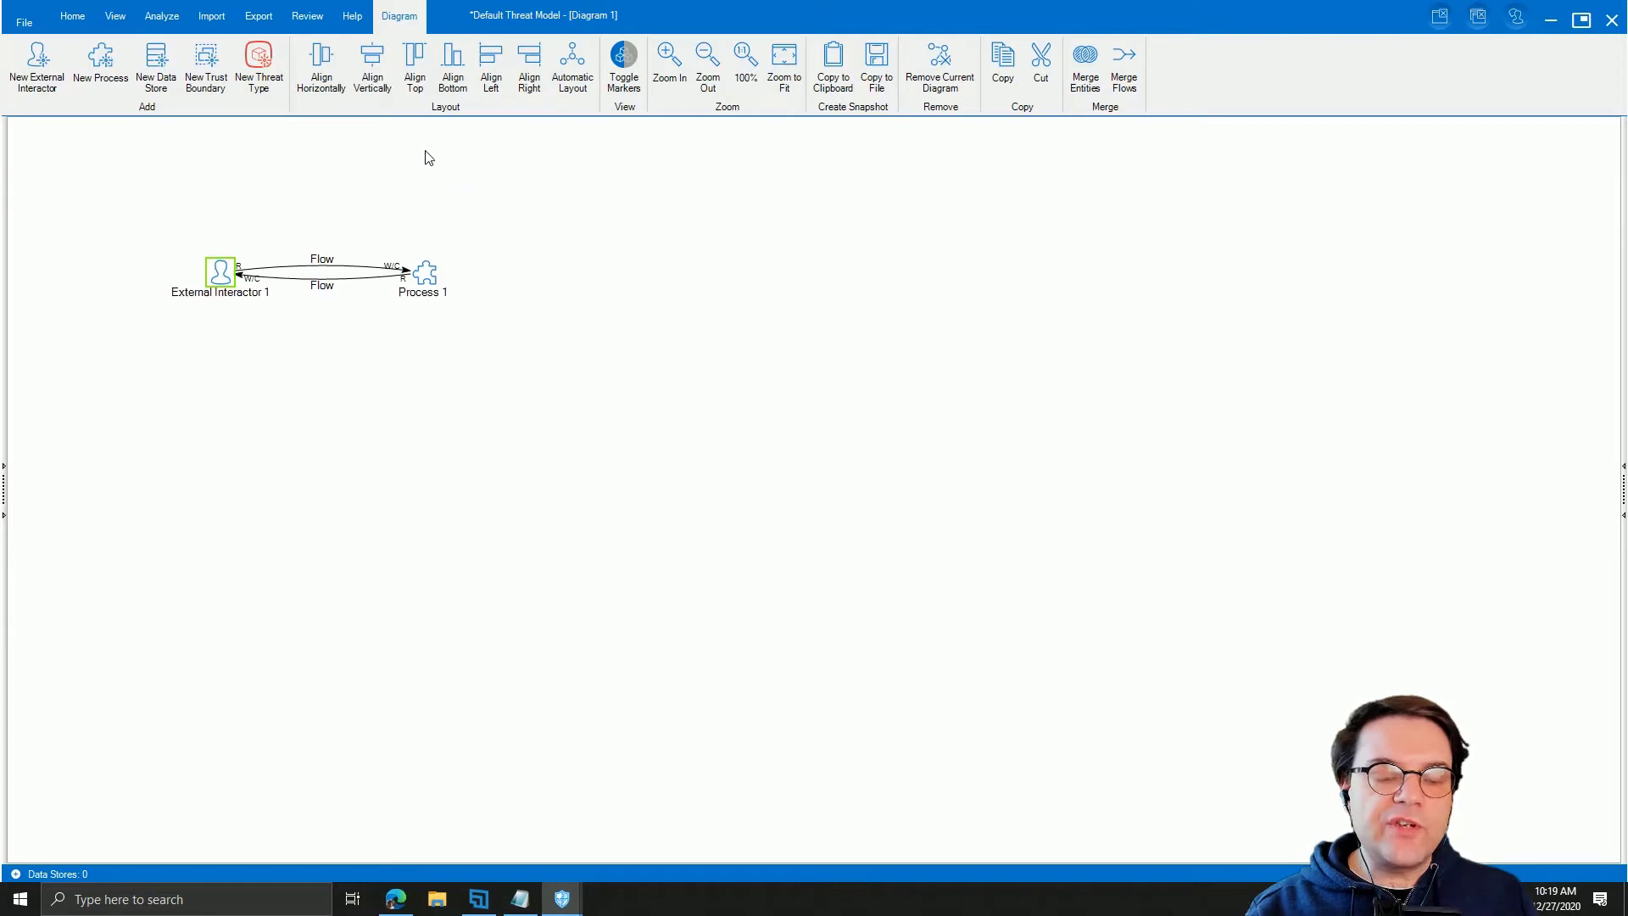
Step: Minimize the ribbon and use its temporary display to zoom the diagram out one increment and reset it to 100%
{"action": "left_click", "coordinate": [395, 21]}
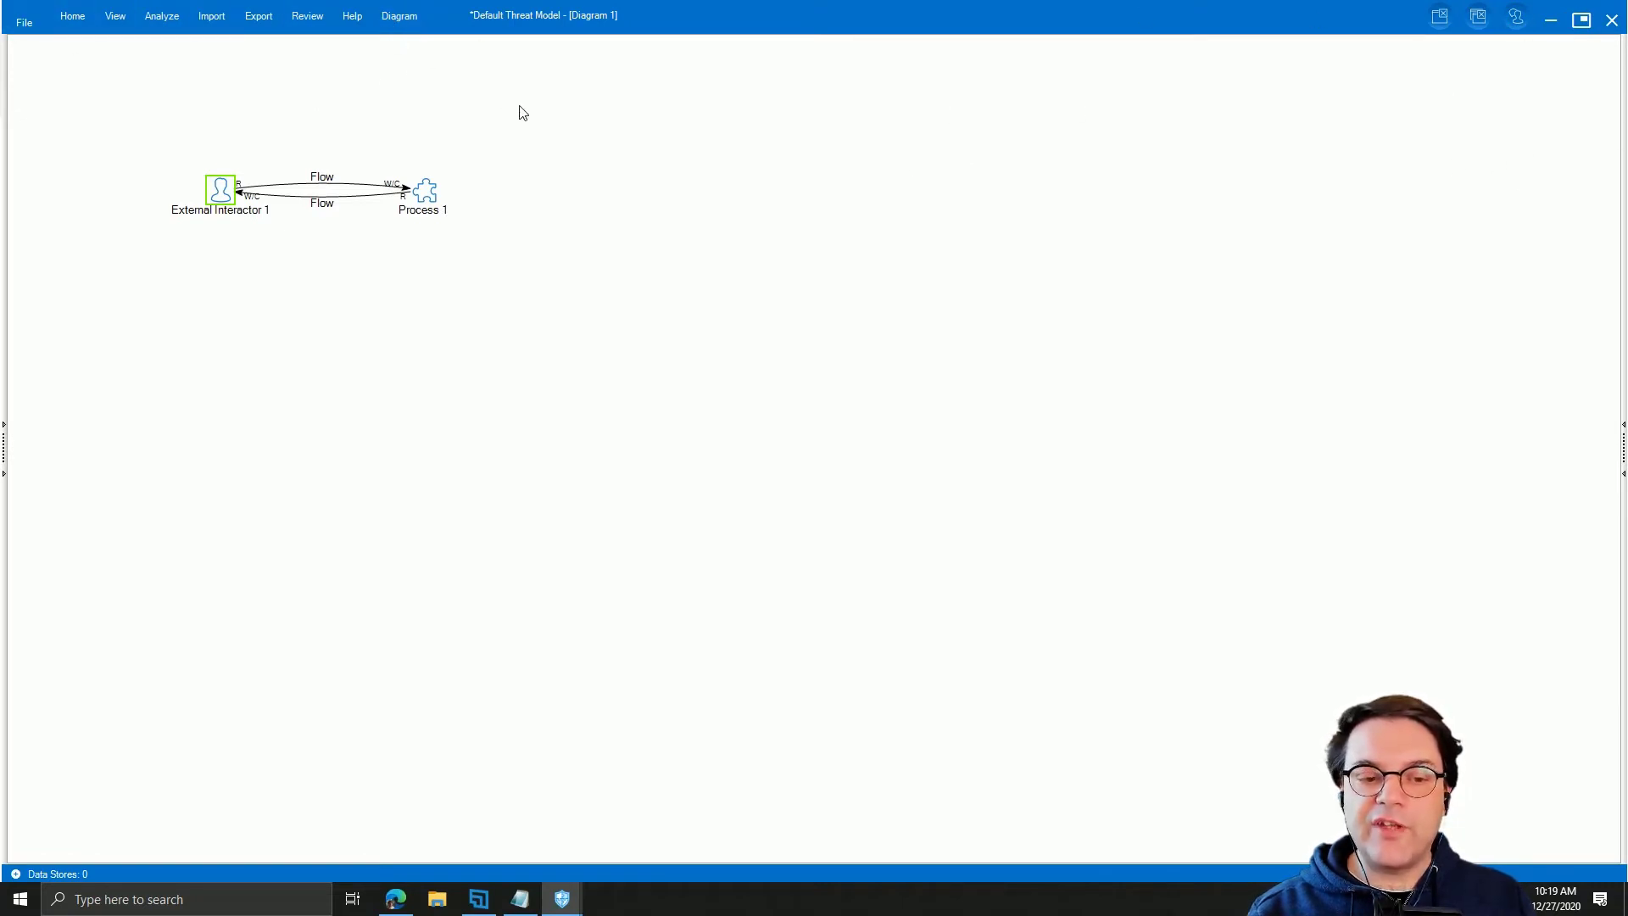
{"action": "left_click", "coordinate": [394, 19]}
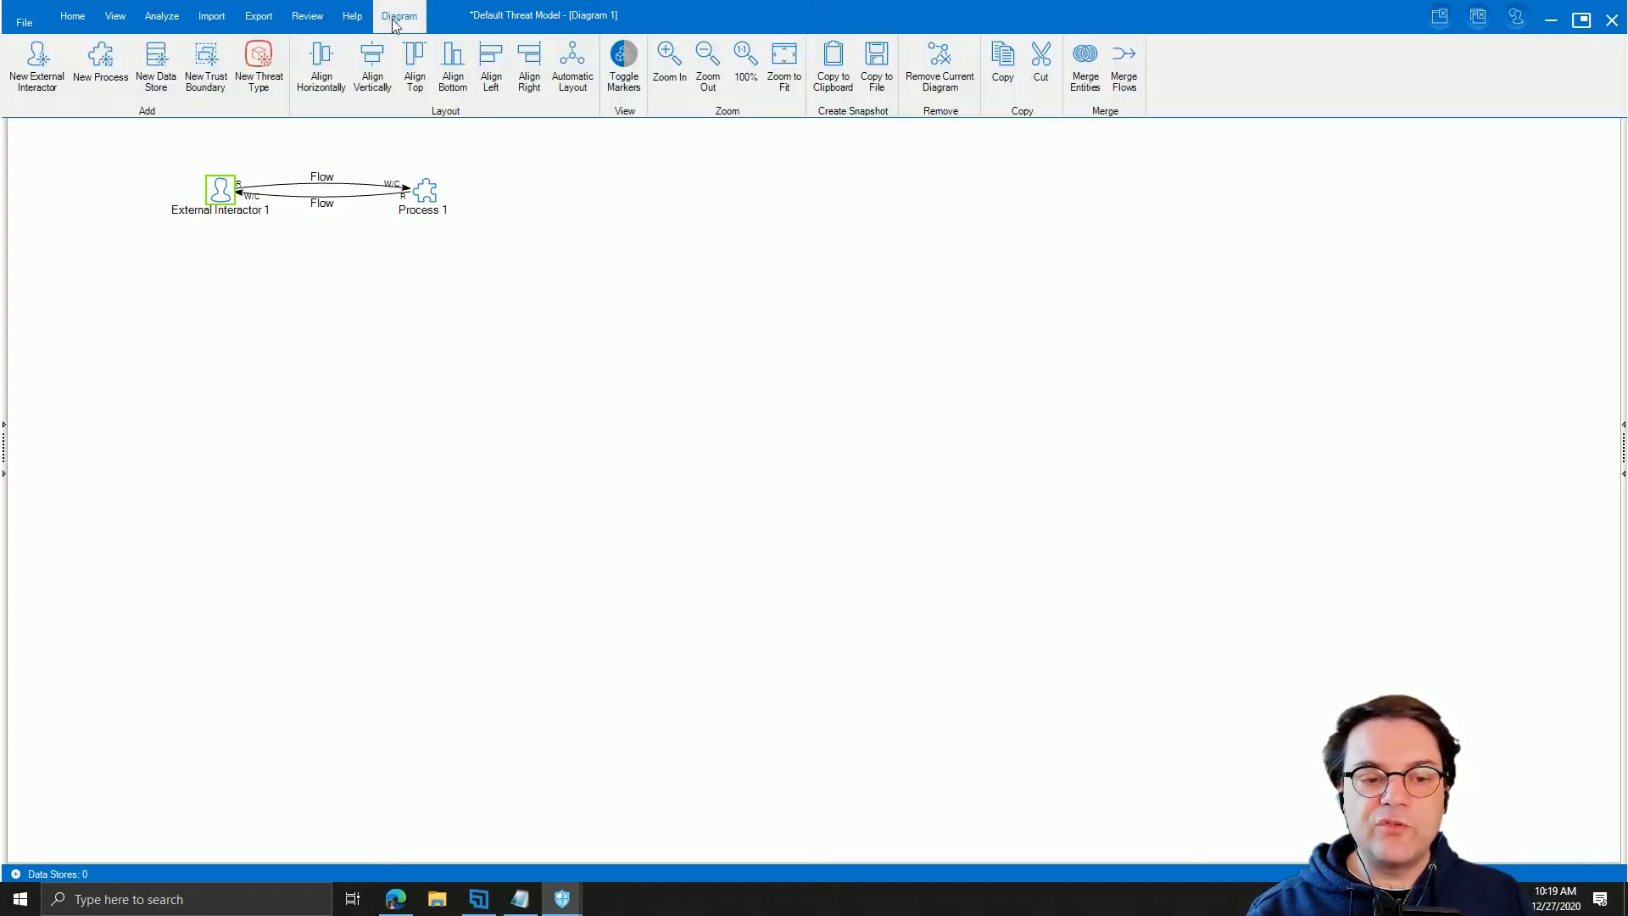
{"action": "left_click", "coordinate": [706, 78]}
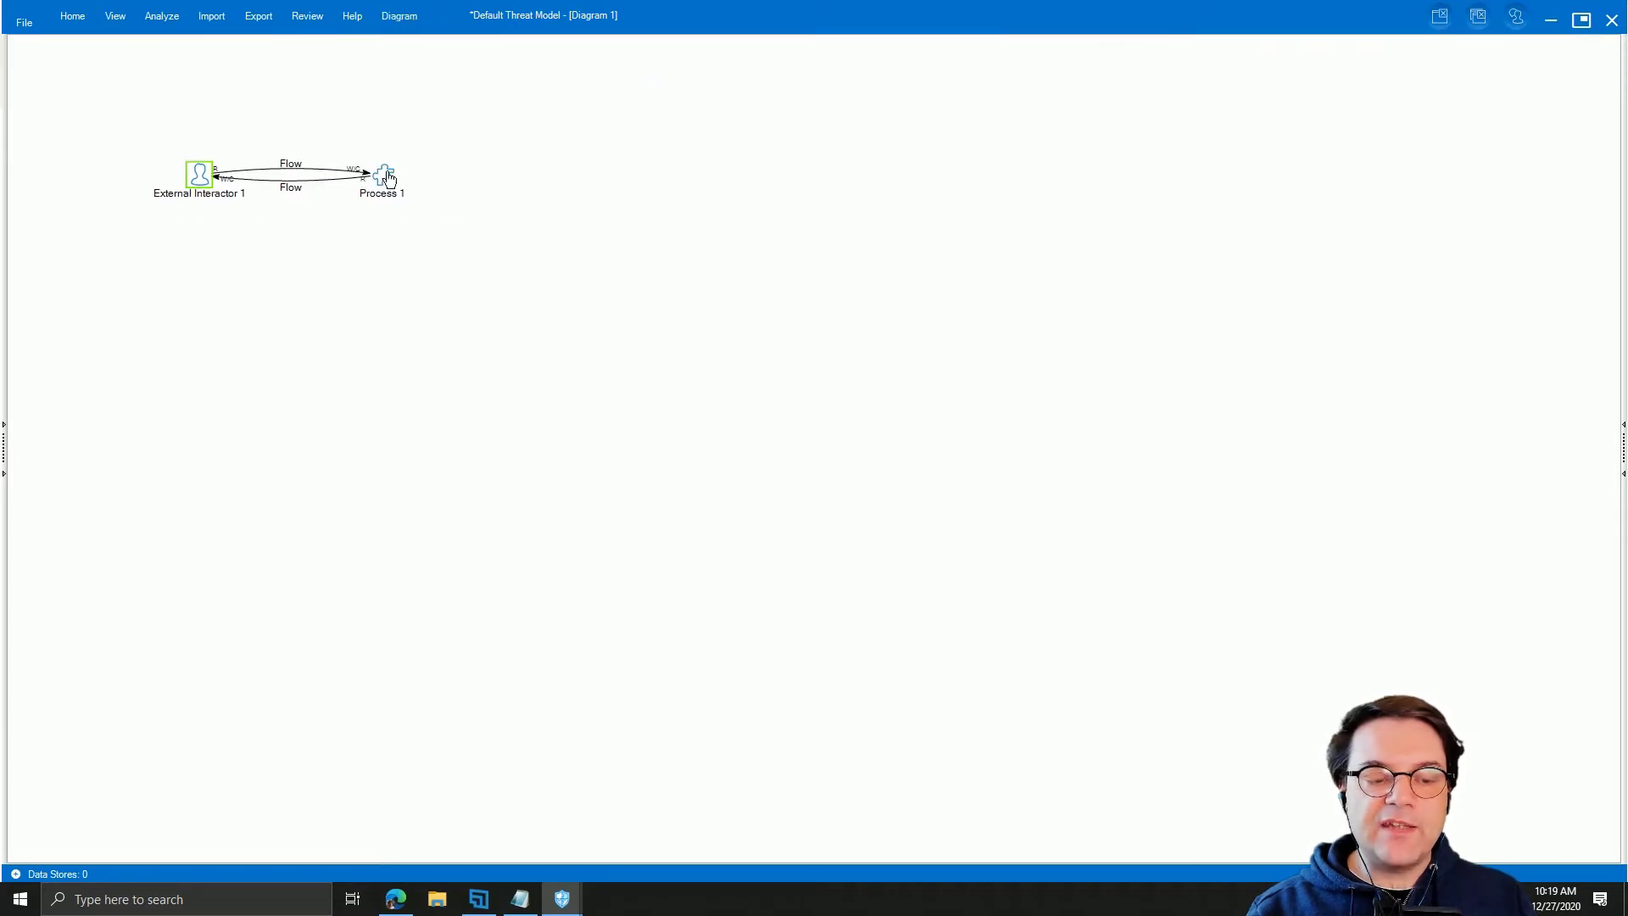
{"action": "left_click", "coordinate": [402, 17]}
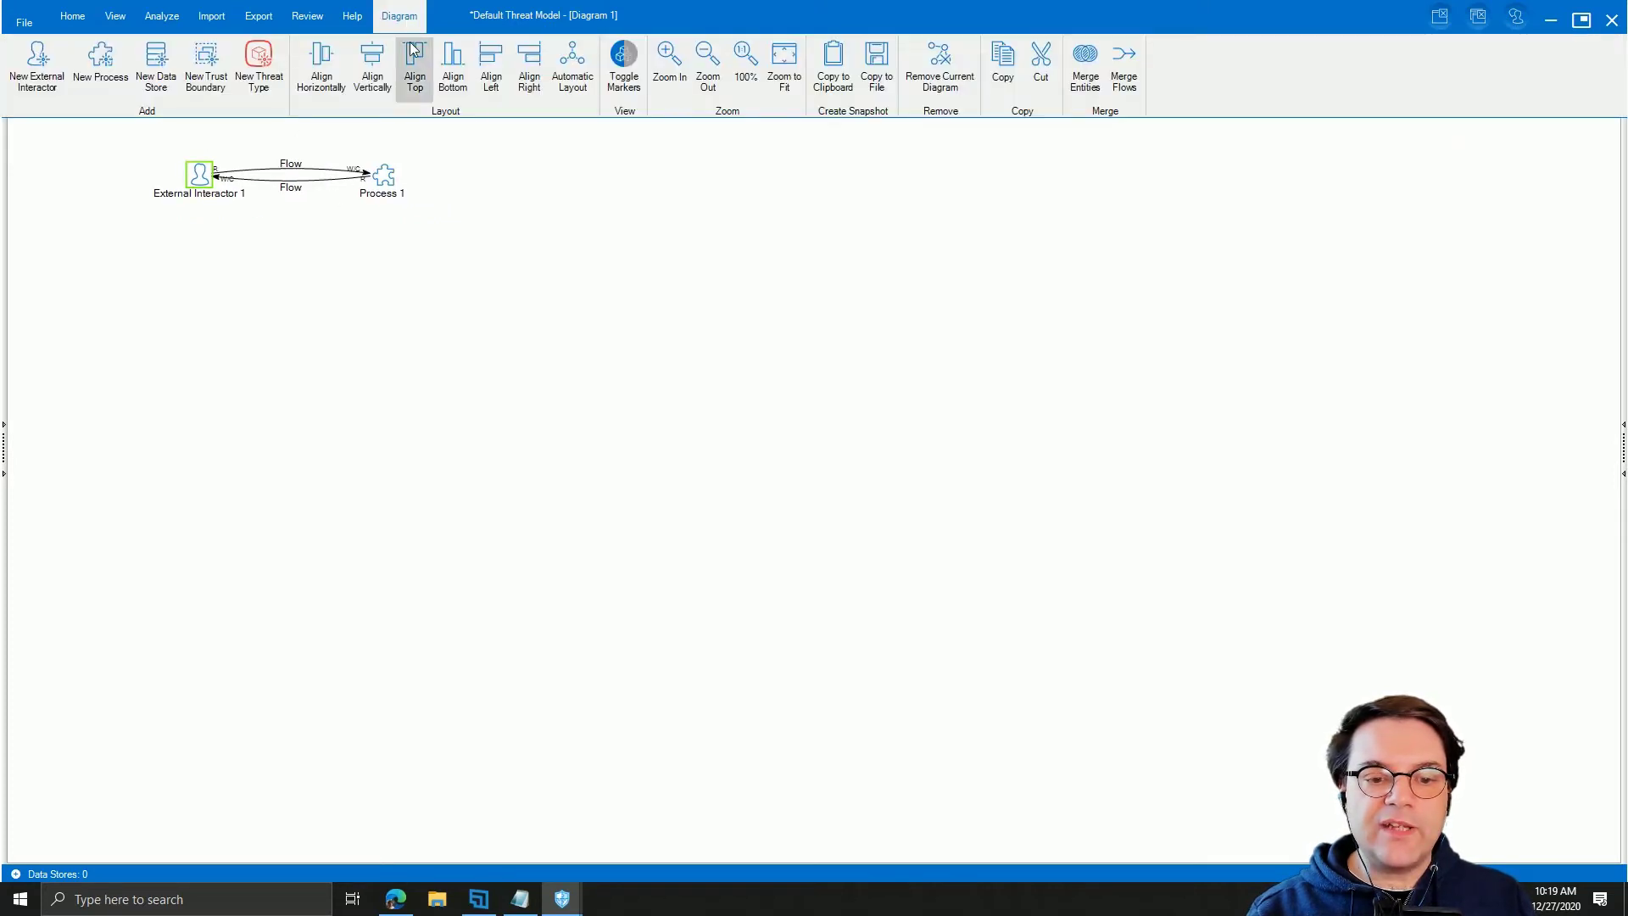
{"action": "left_click", "coordinate": [748, 74]}
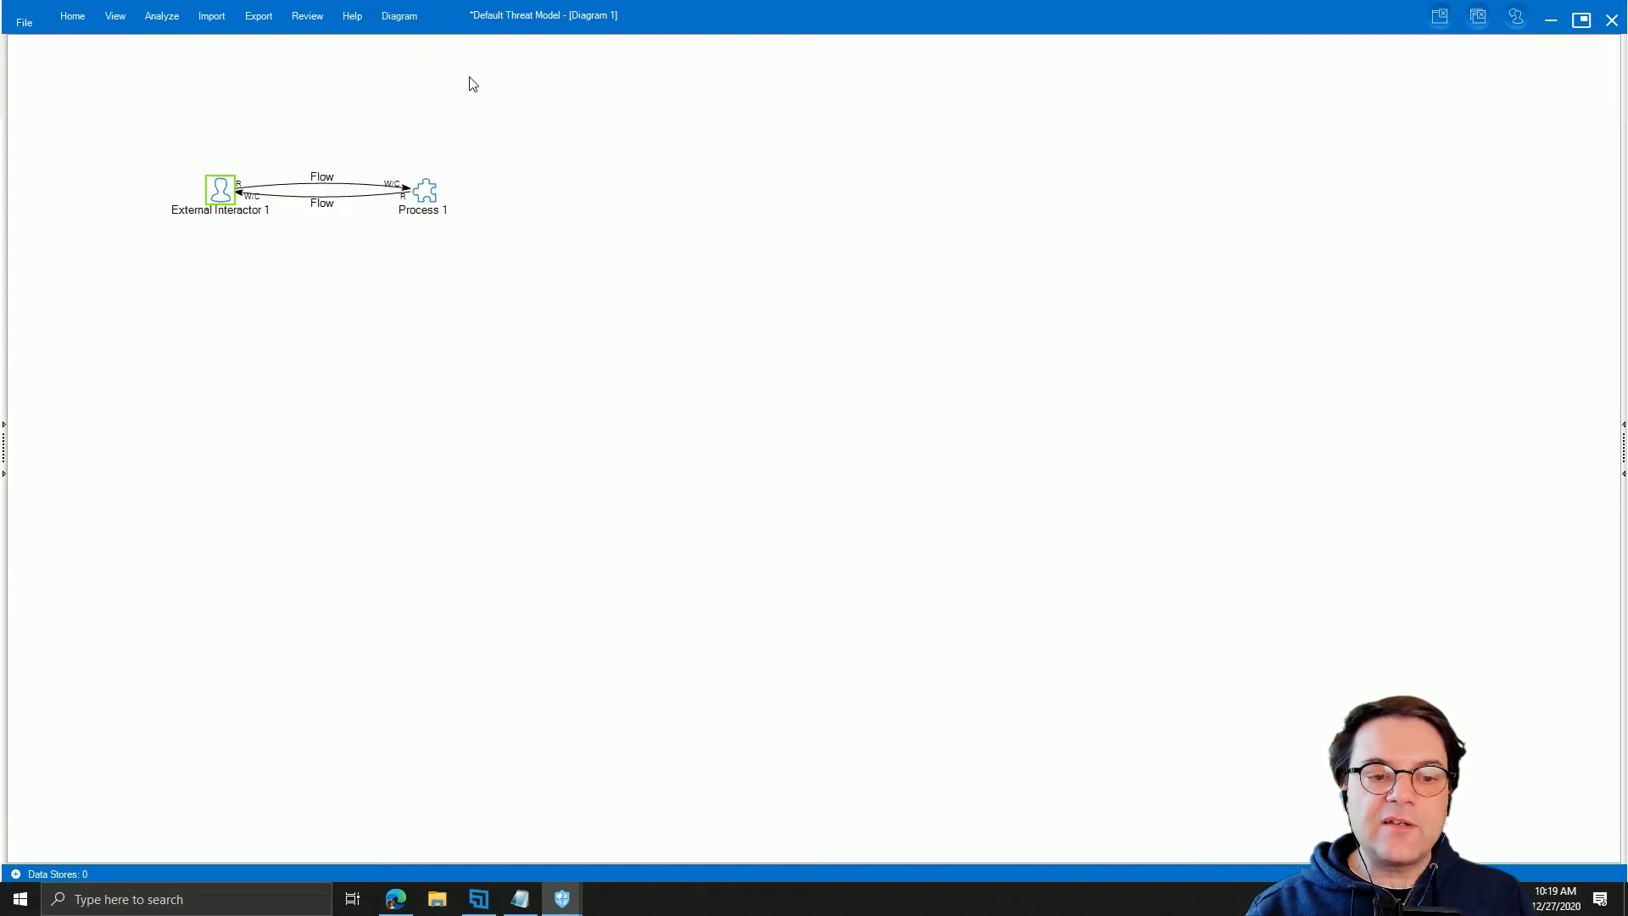
Step: Restore the permanent ribbon and expand the shapes palette and the item properties pane again
{"action": "left_click", "coordinate": [400, 19]}
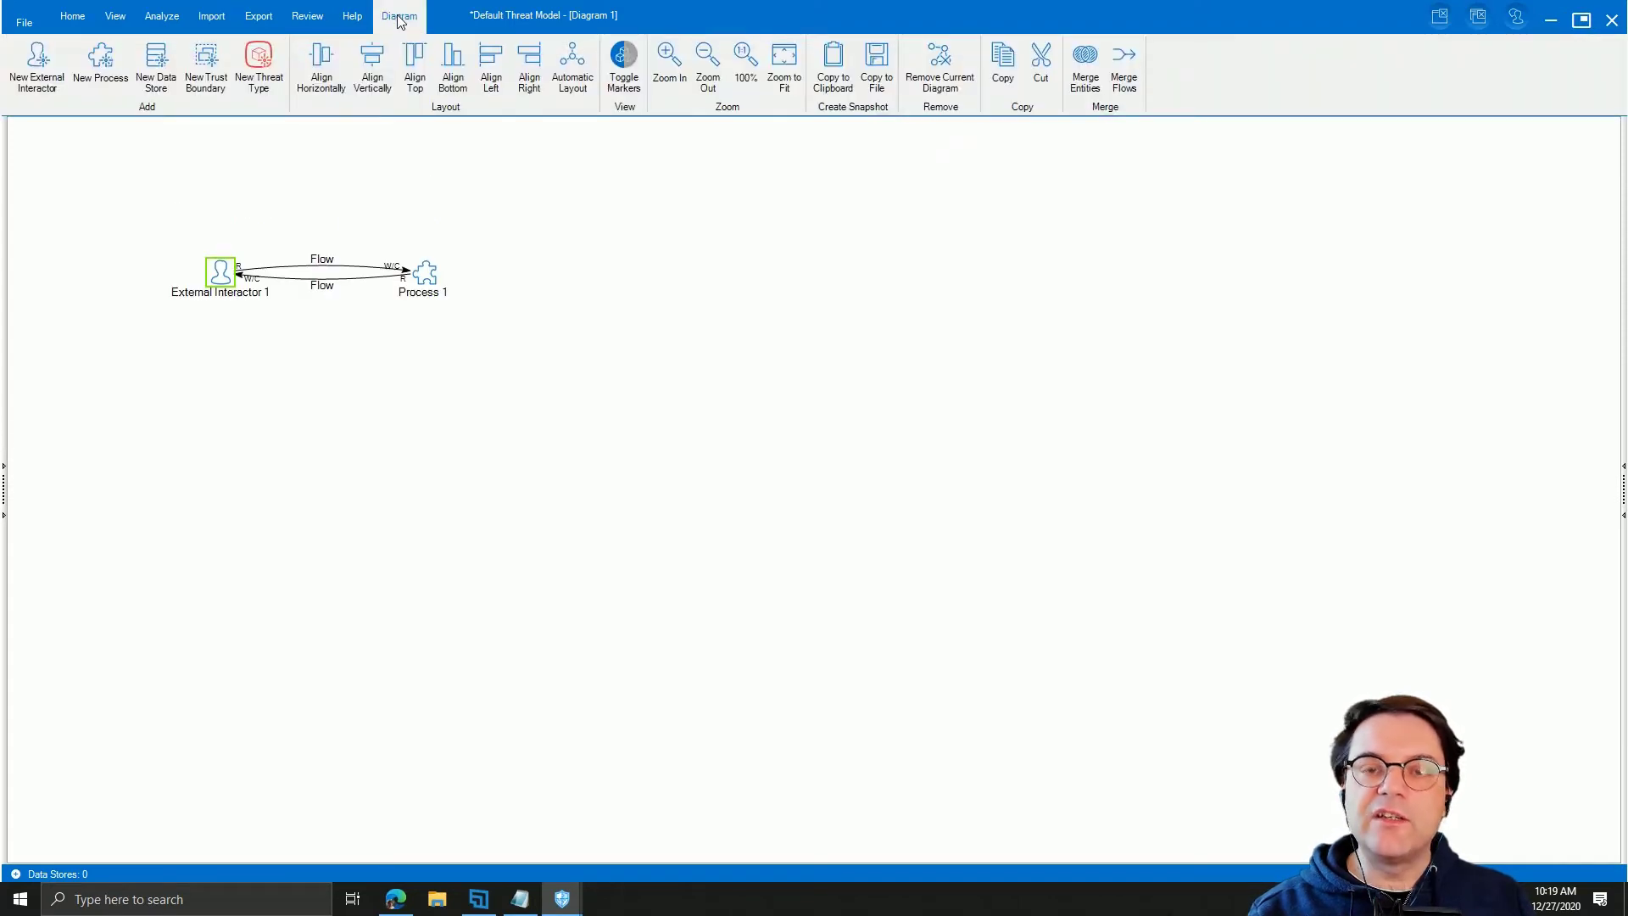
{"action": "left_click", "coordinate": [7, 307]}
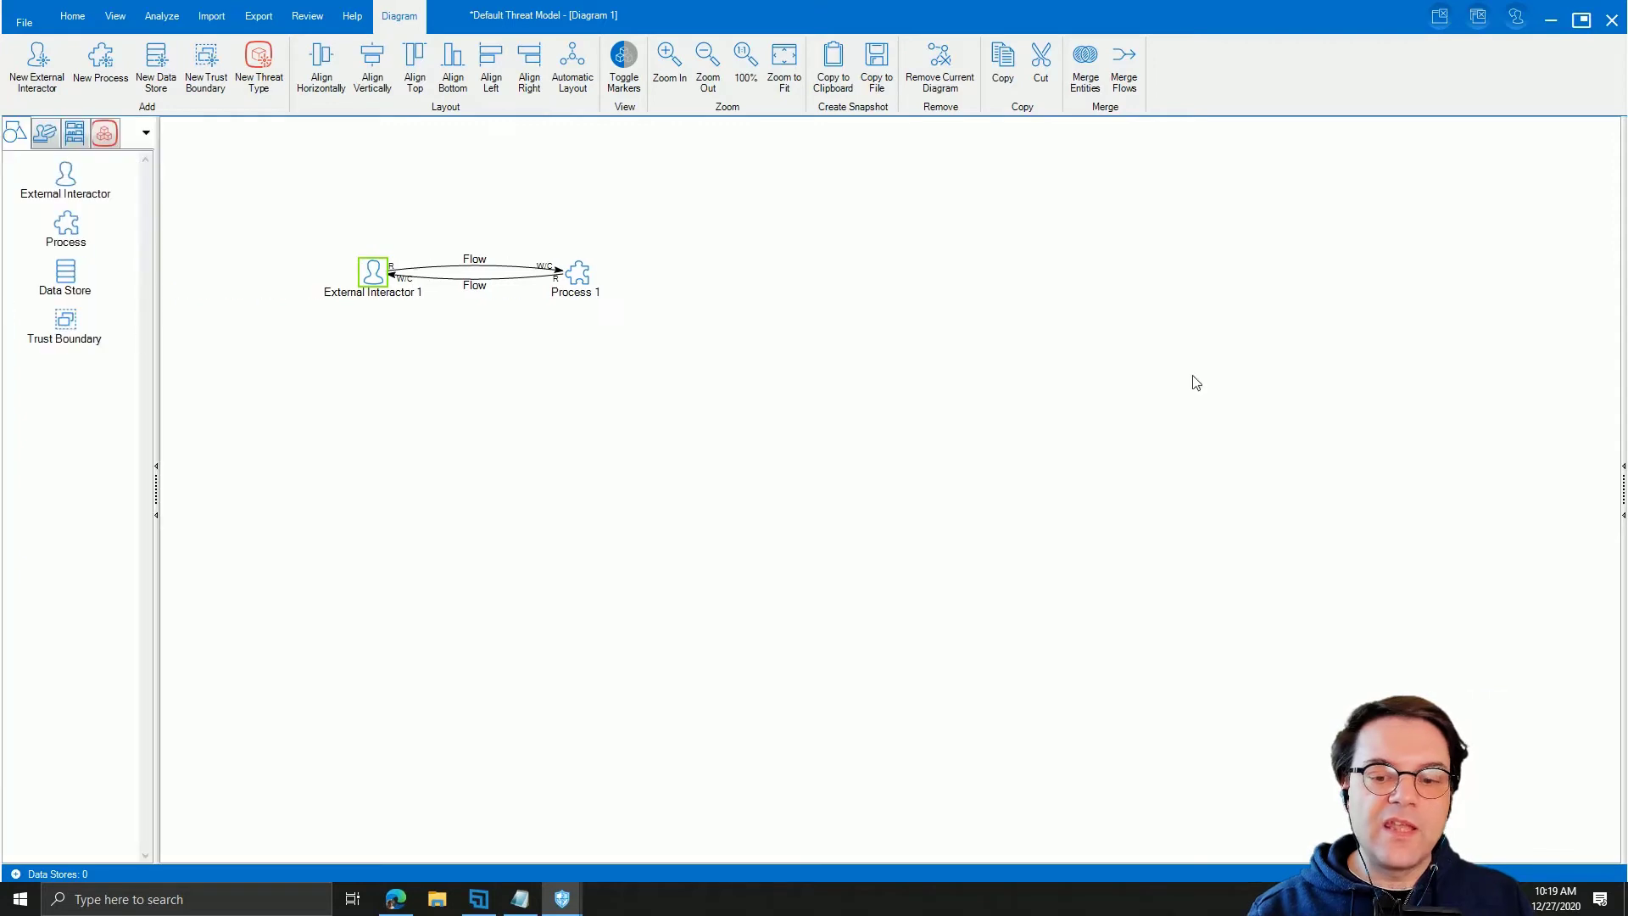
{"action": "left_click", "coordinate": [1622, 356]}
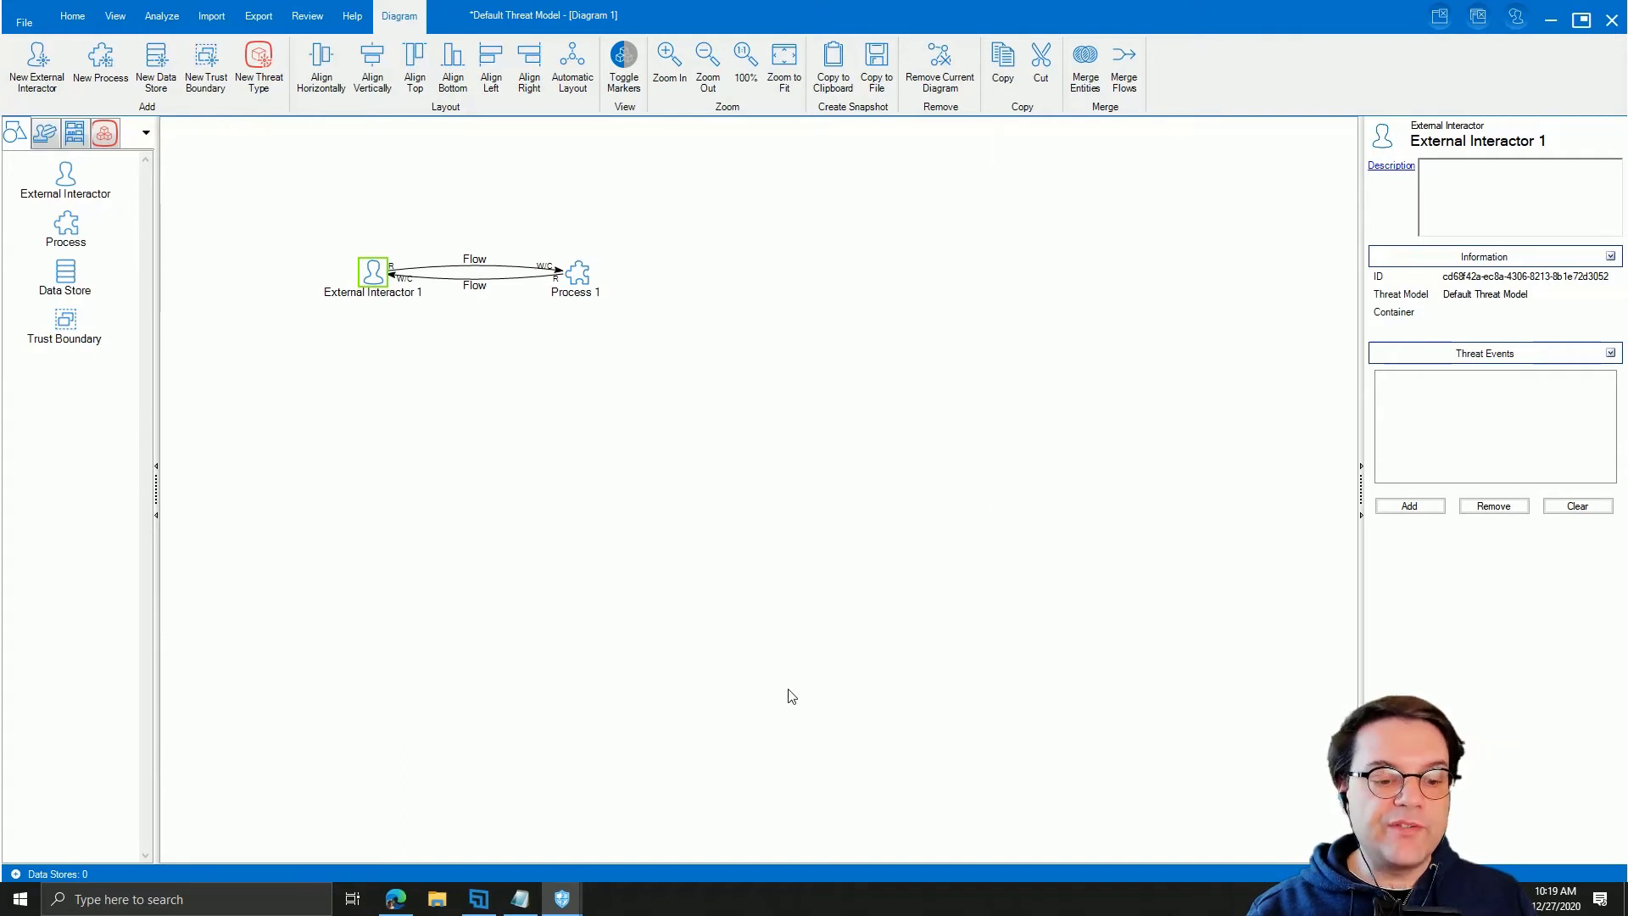
Step: Switch to the window showing the Test CI\CD diagram and close the Magnifier
{"action": "mouse_move", "coordinate": [564, 903]}
{"action": "left_click", "coordinate": [512, 858]}
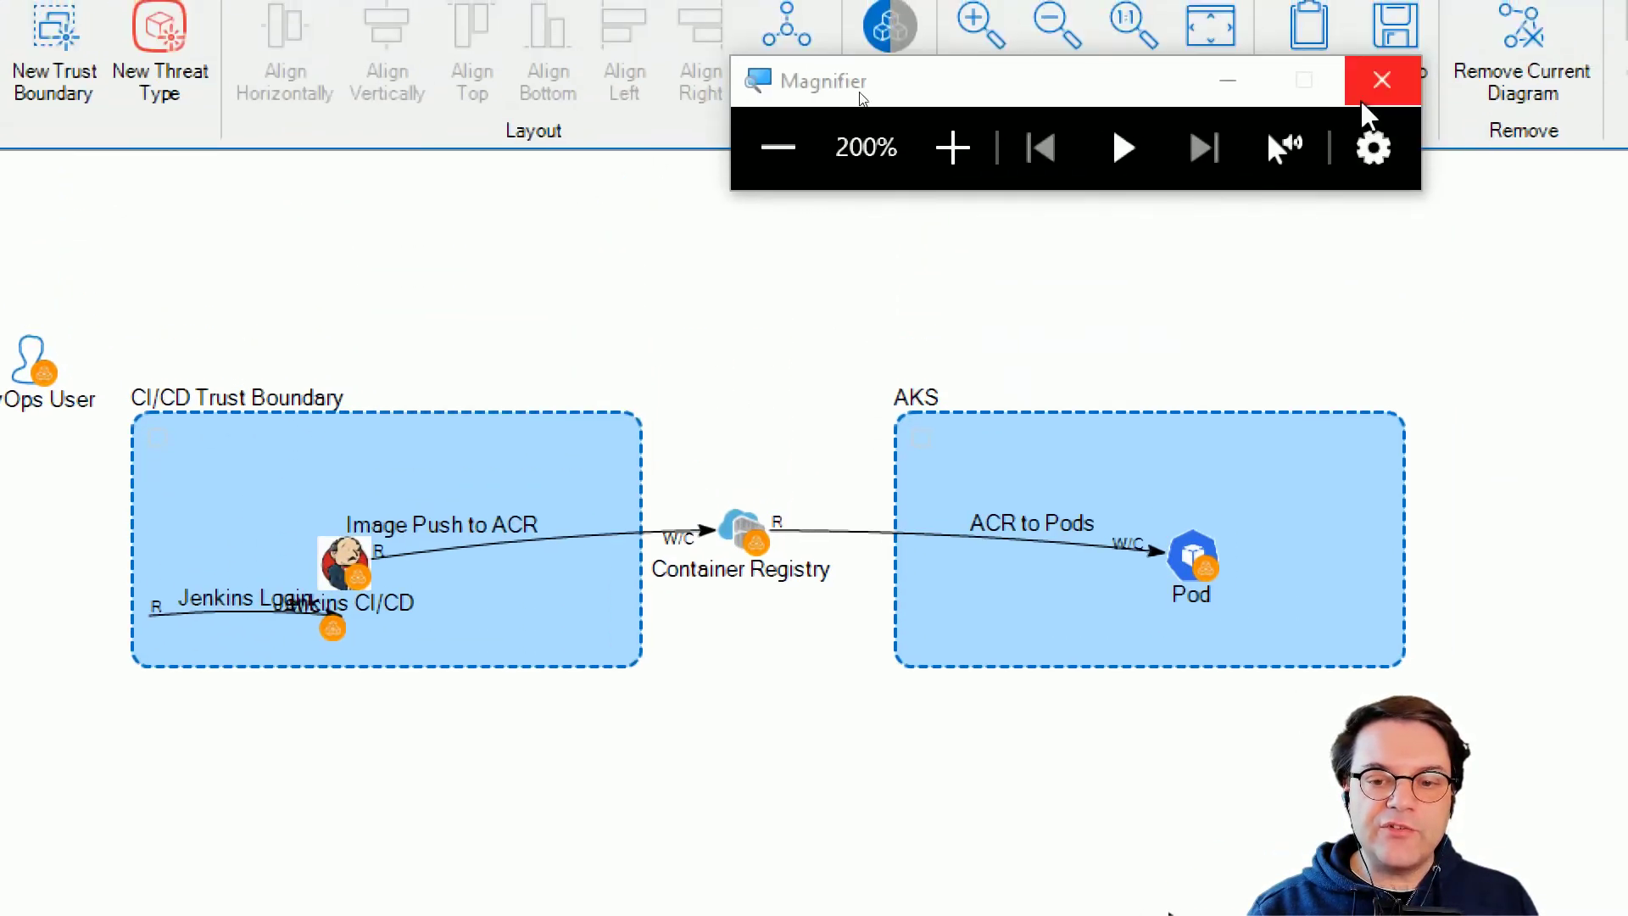
{"action": "left_click", "coordinate": [1362, 73]}
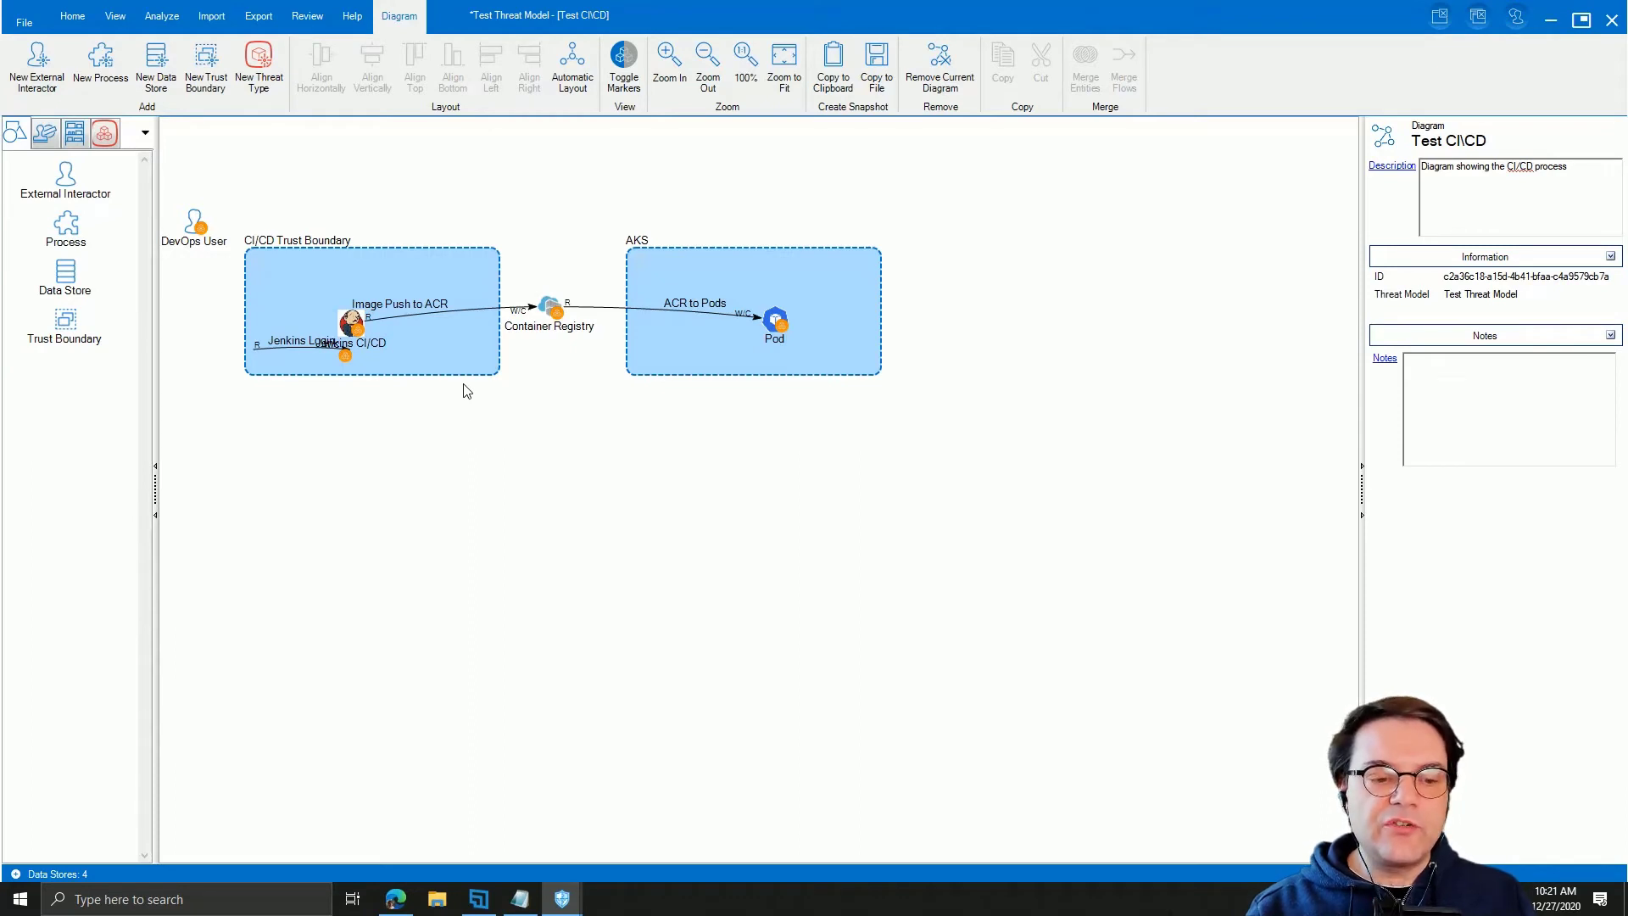
Step: Nudge the CI/CD Trust Boundary slightly to redraw the Jenkins Login flow, and close the Test Threat Model without saving
{"action": "left_click", "coordinate": [439, 262]}
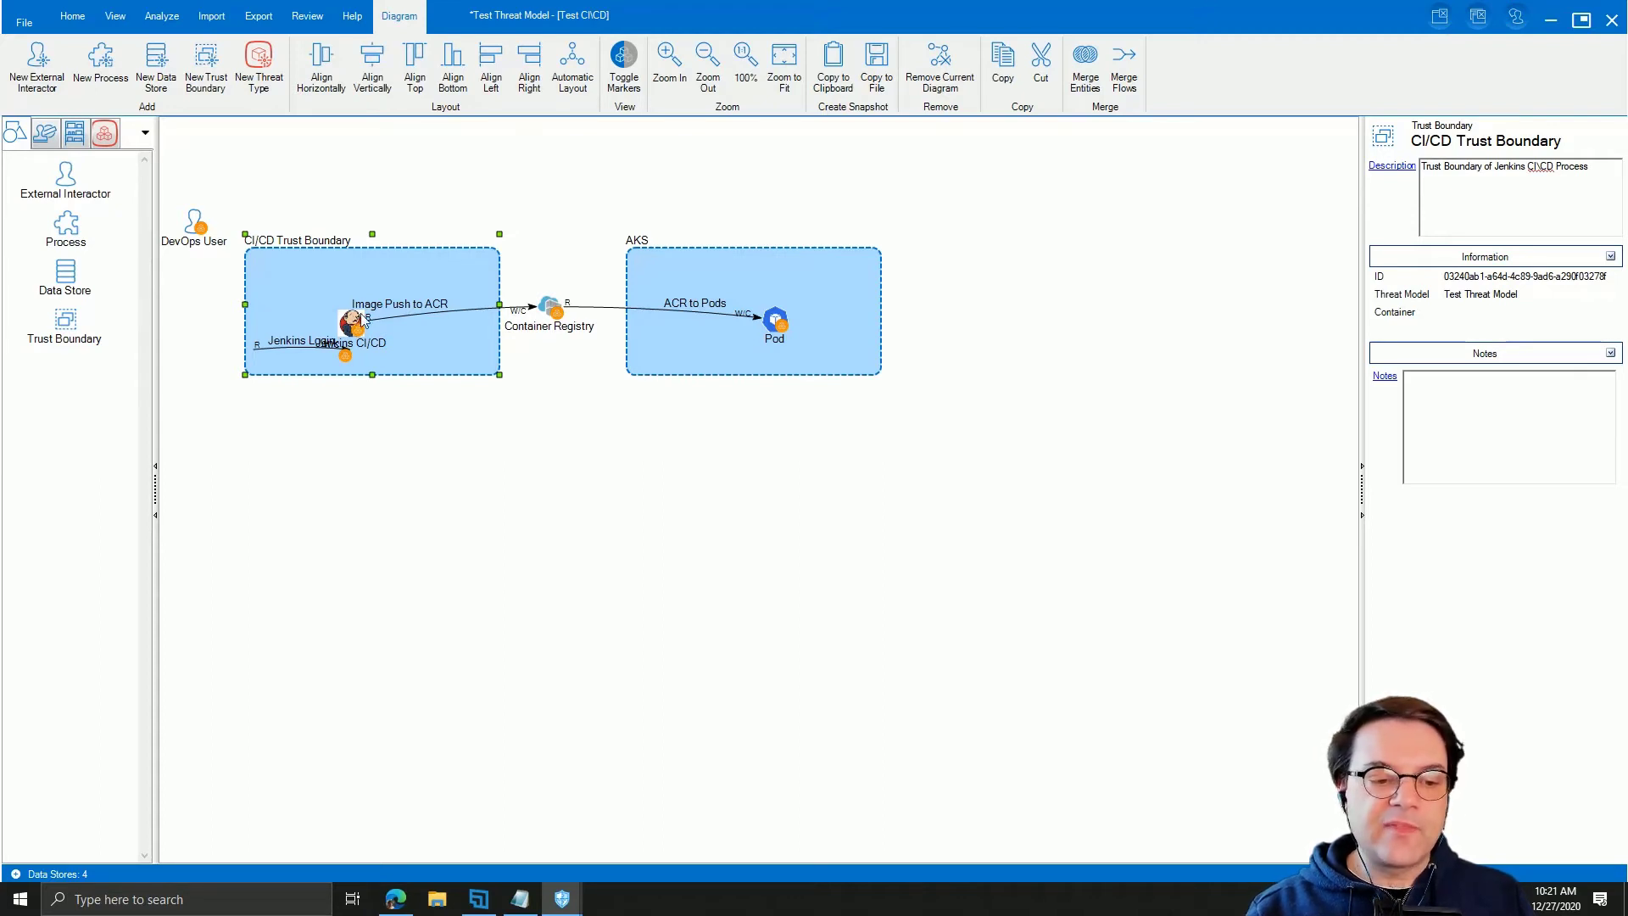
{"action": "left_click_drag", "start_coordinate": [407, 277], "coordinate": [410, 277]}
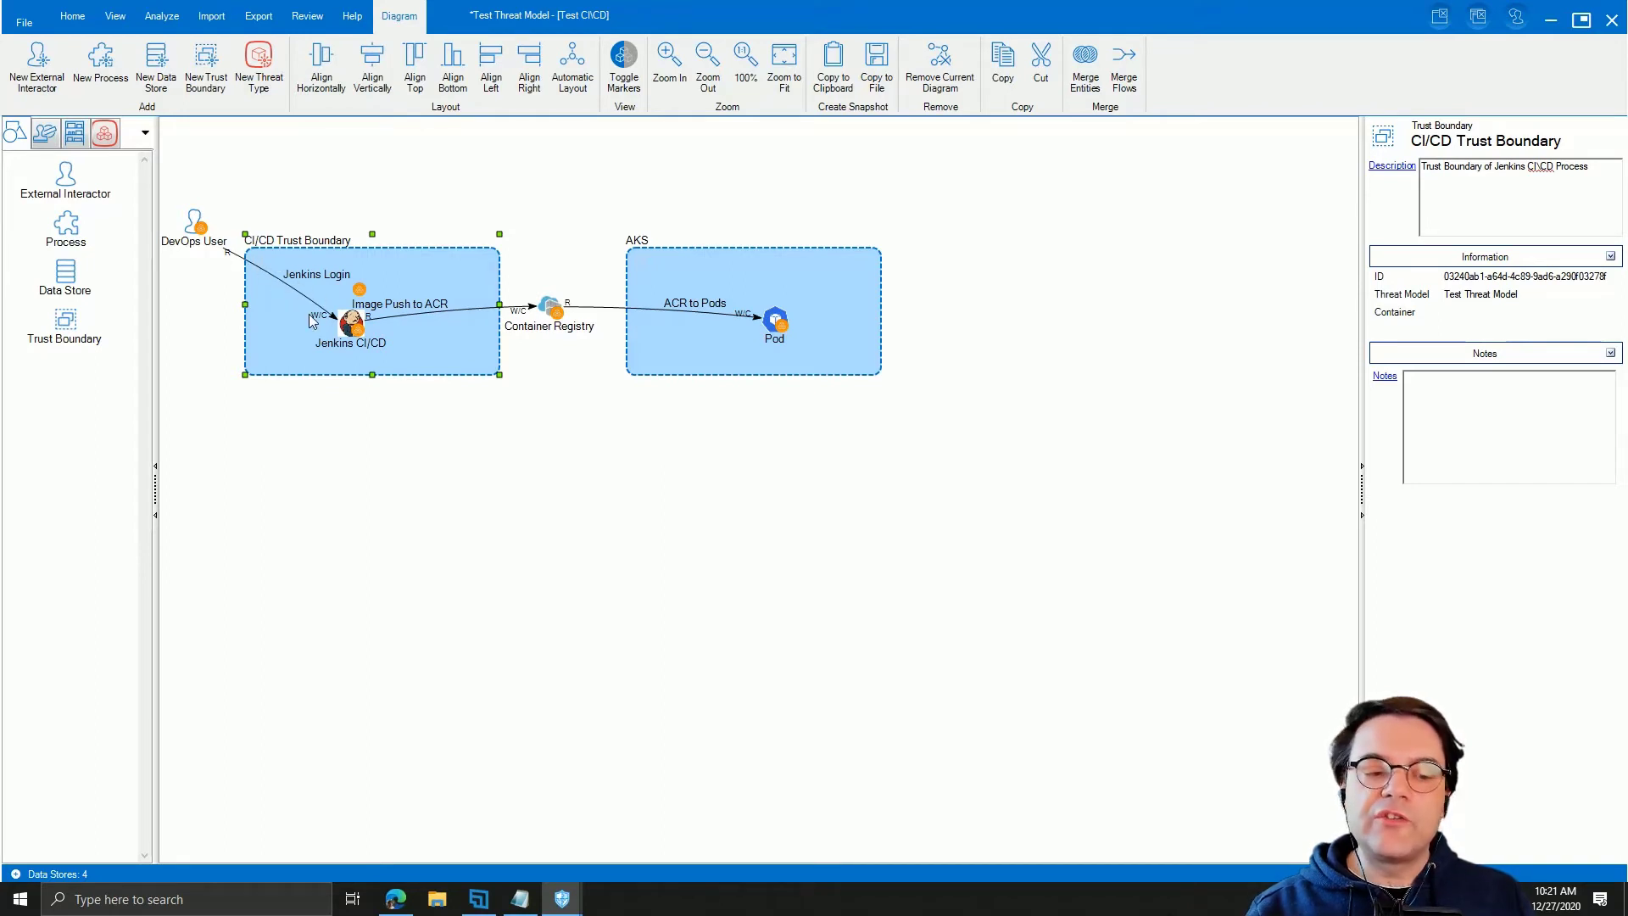
{"action": "left_click", "coordinate": [475, 451]}
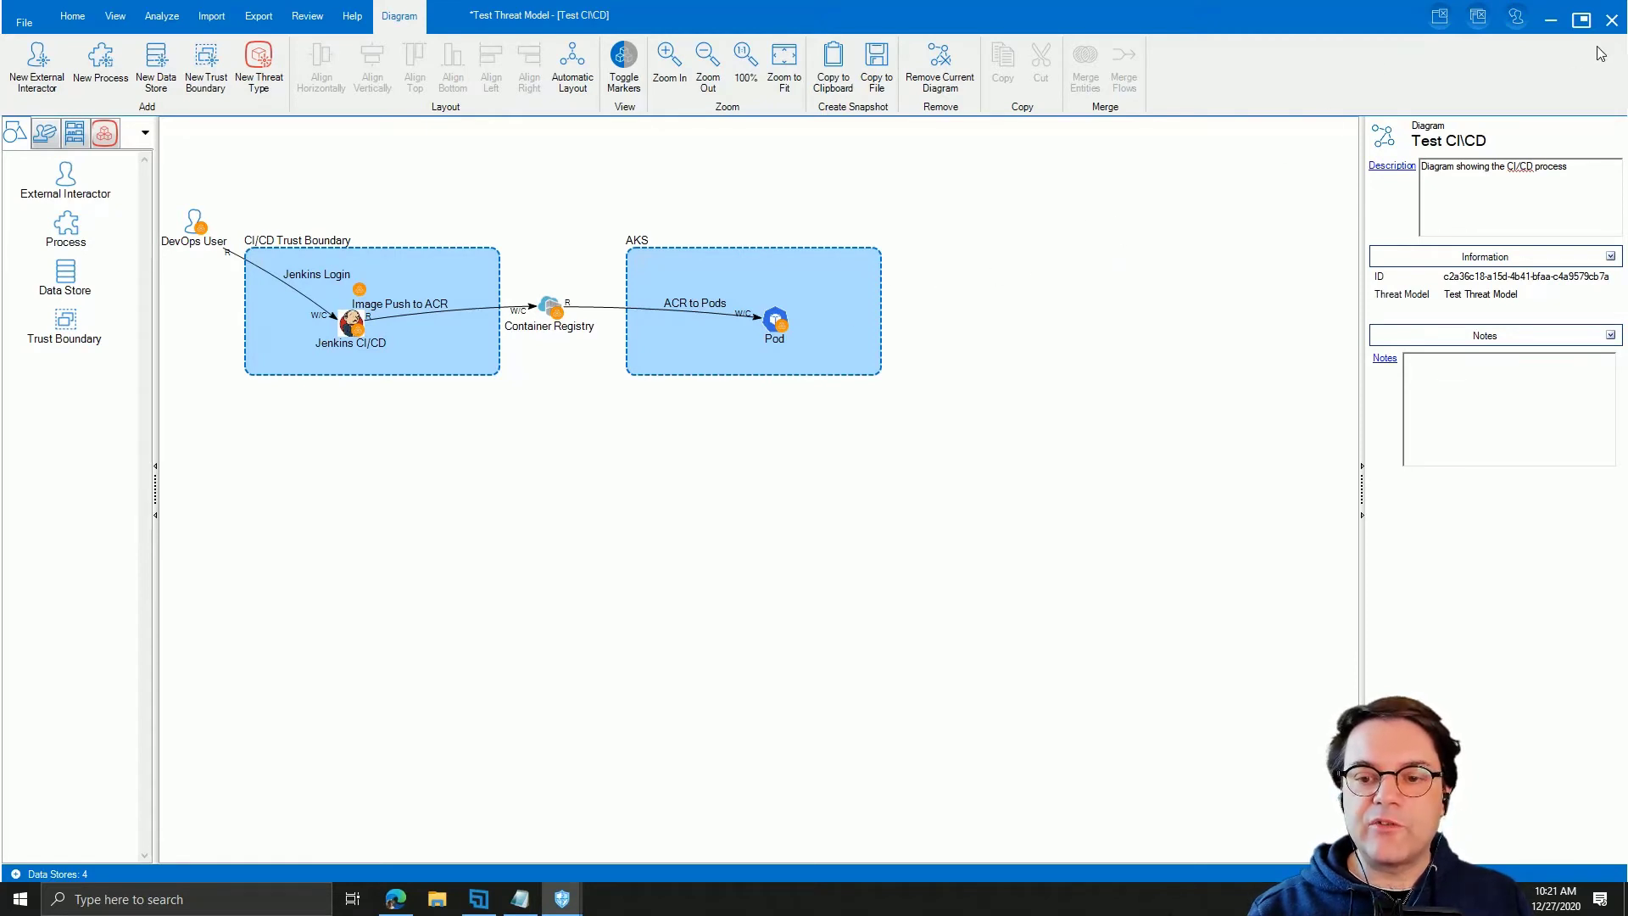
{"action": "left_click", "coordinate": [1611, 19]}
{"action": "left_click", "coordinate": [872, 531]}
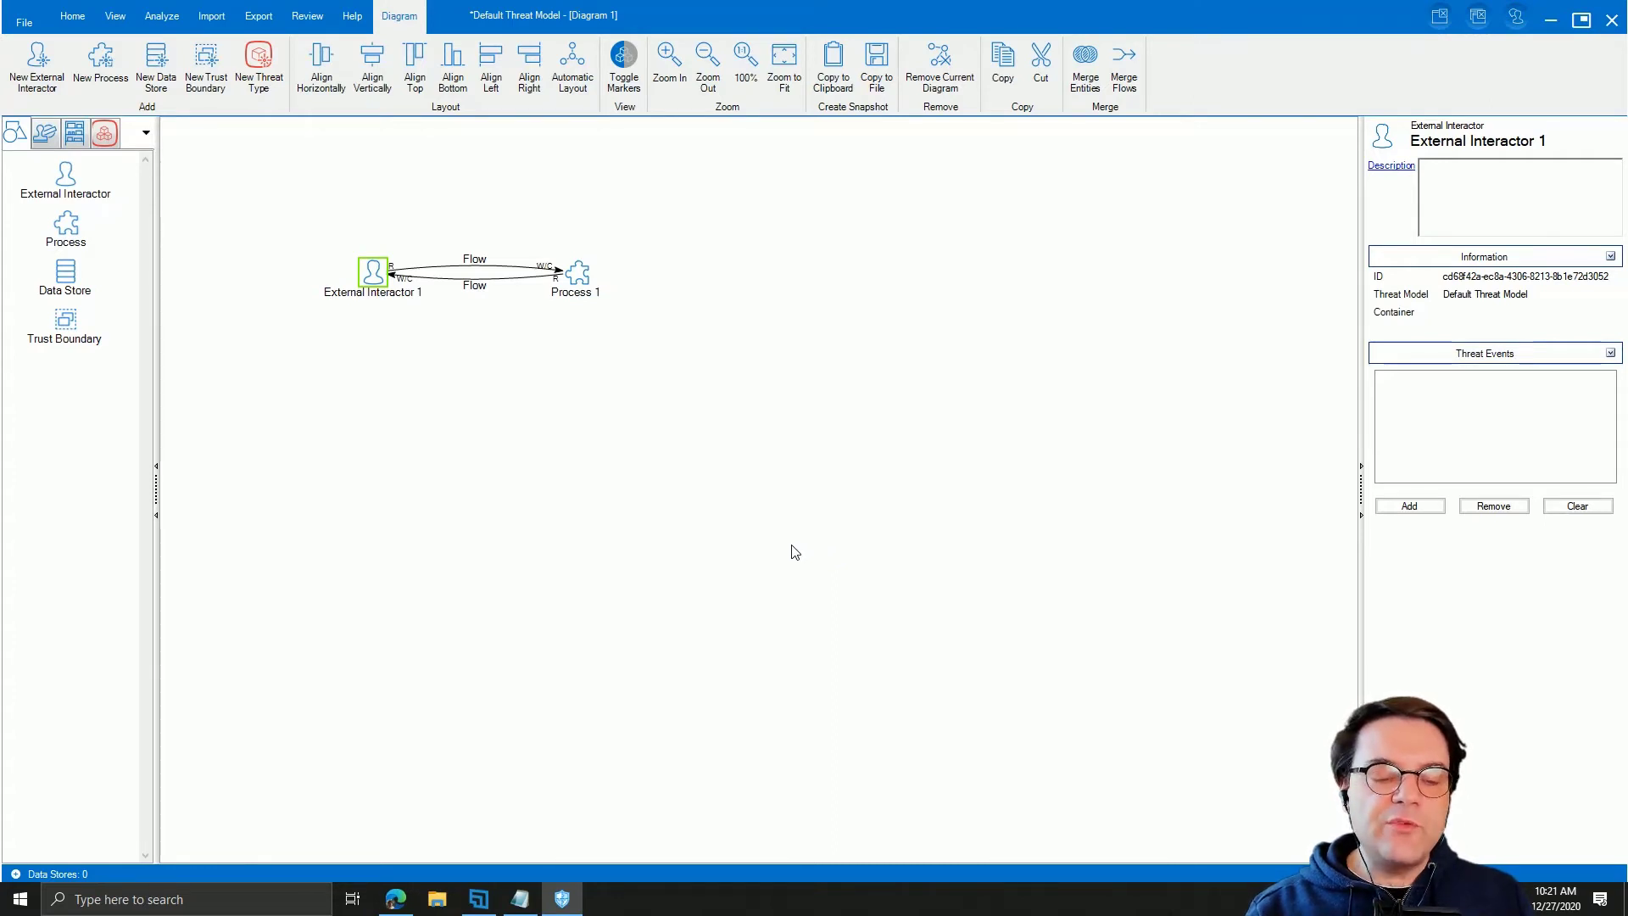
Step: Open the newest version of the recent Contoso PerfMon Threat model without saving the current one, and show its Contoso PerfMon Solution diagram enlarged
{"action": "left_click", "coordinate": [33, 29]}
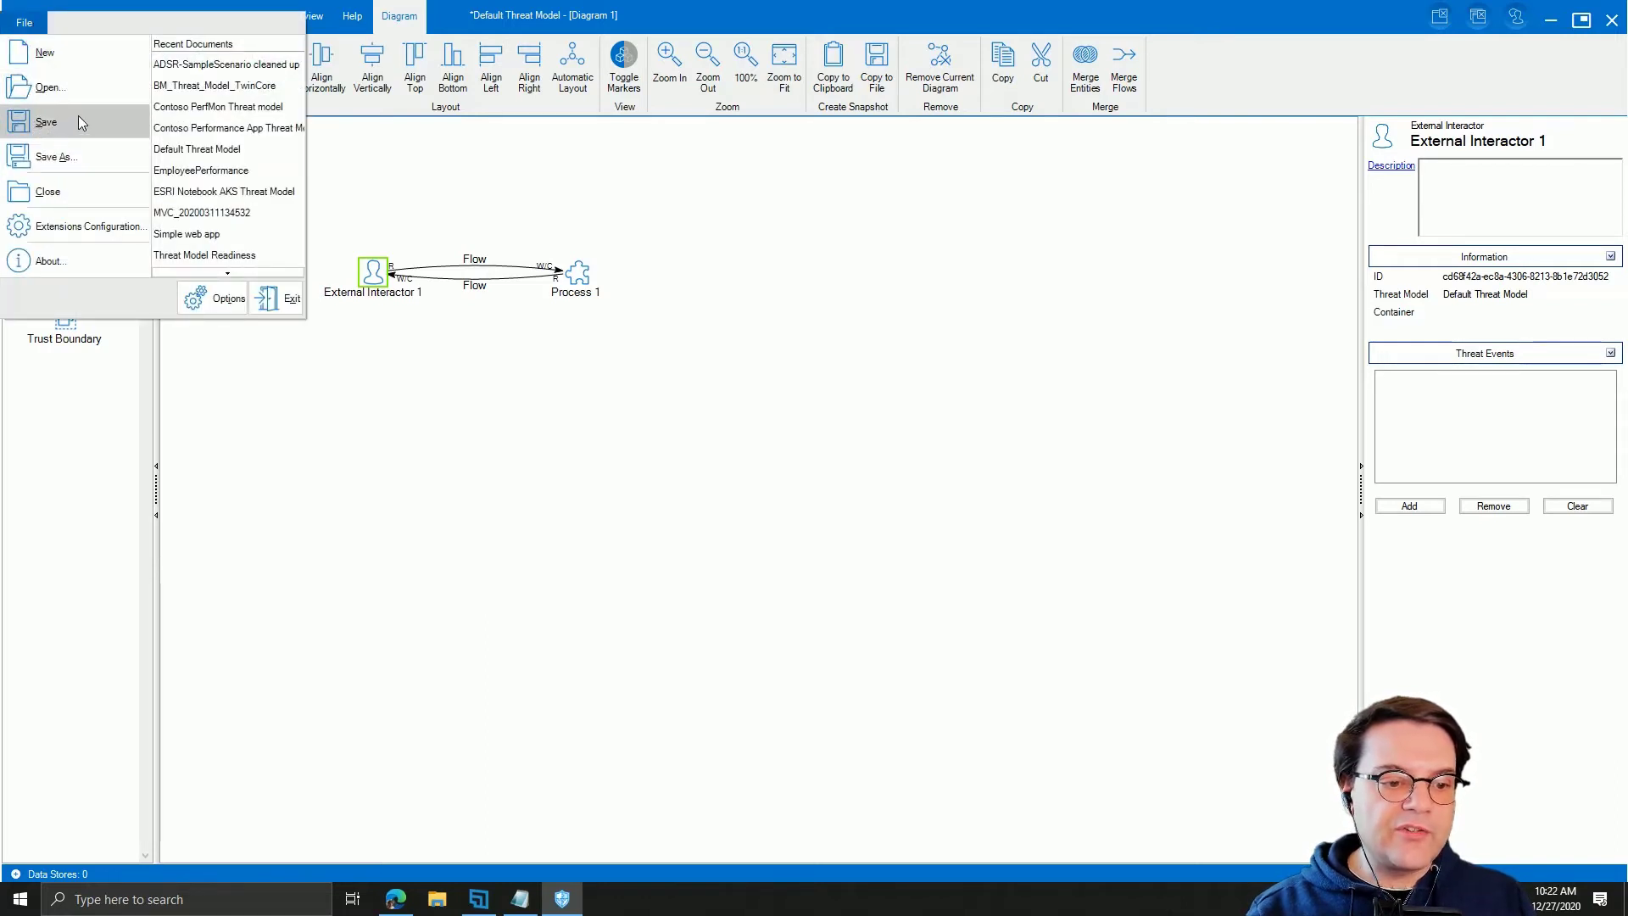
{"action": "left_click", "coordinate": [231, 109]}
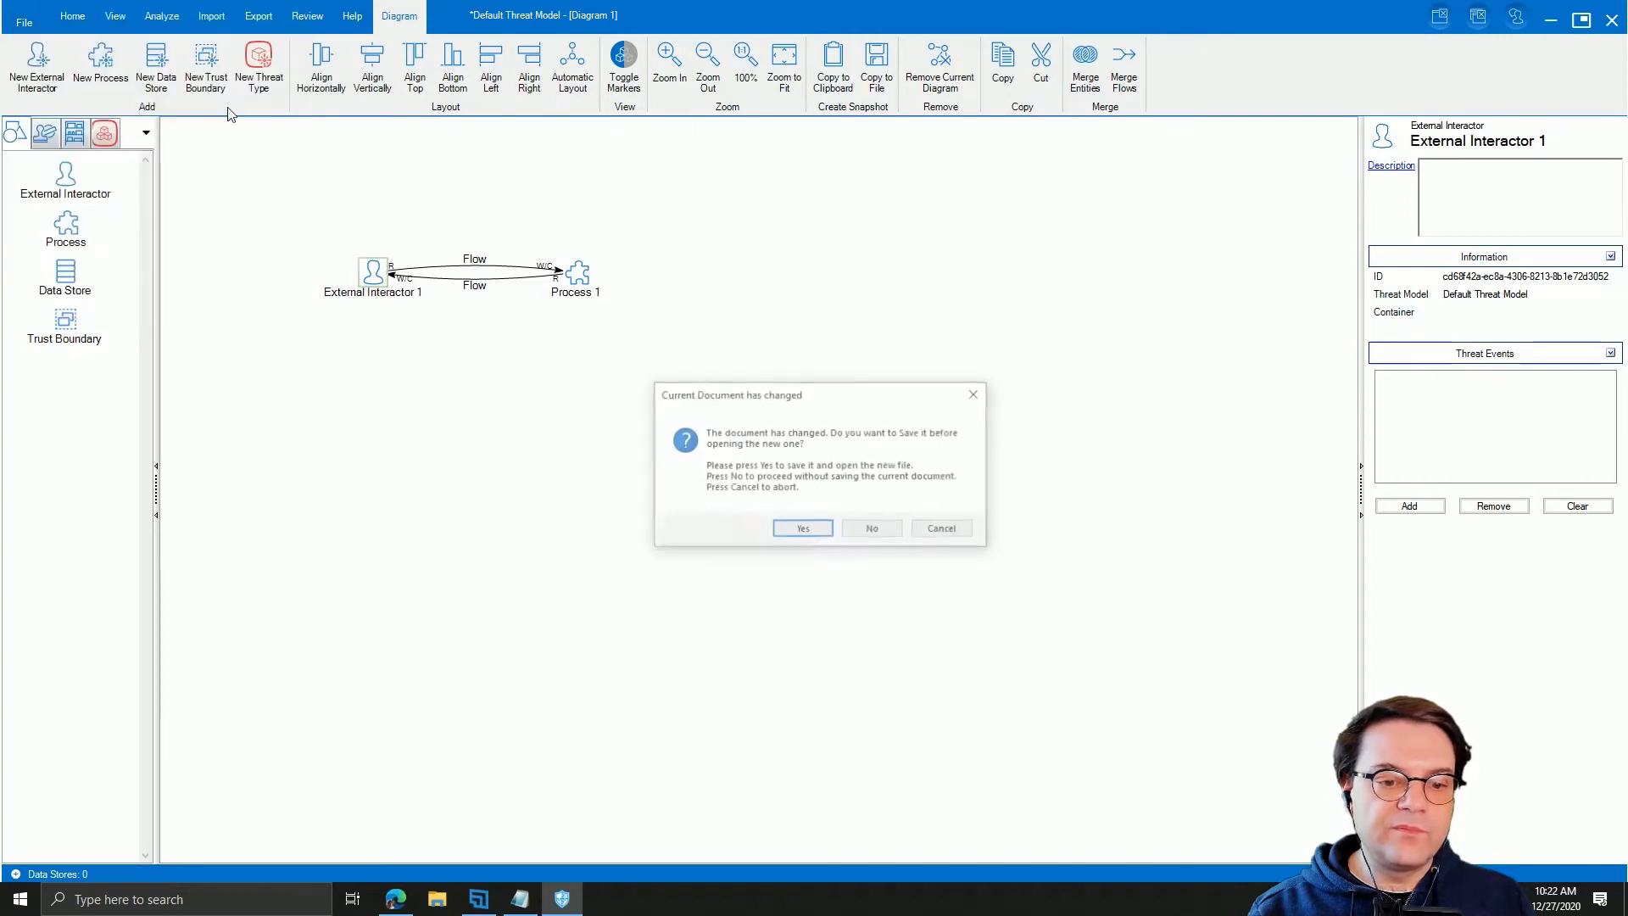
{"action": "left_click", "coordinate": [804, 528]}
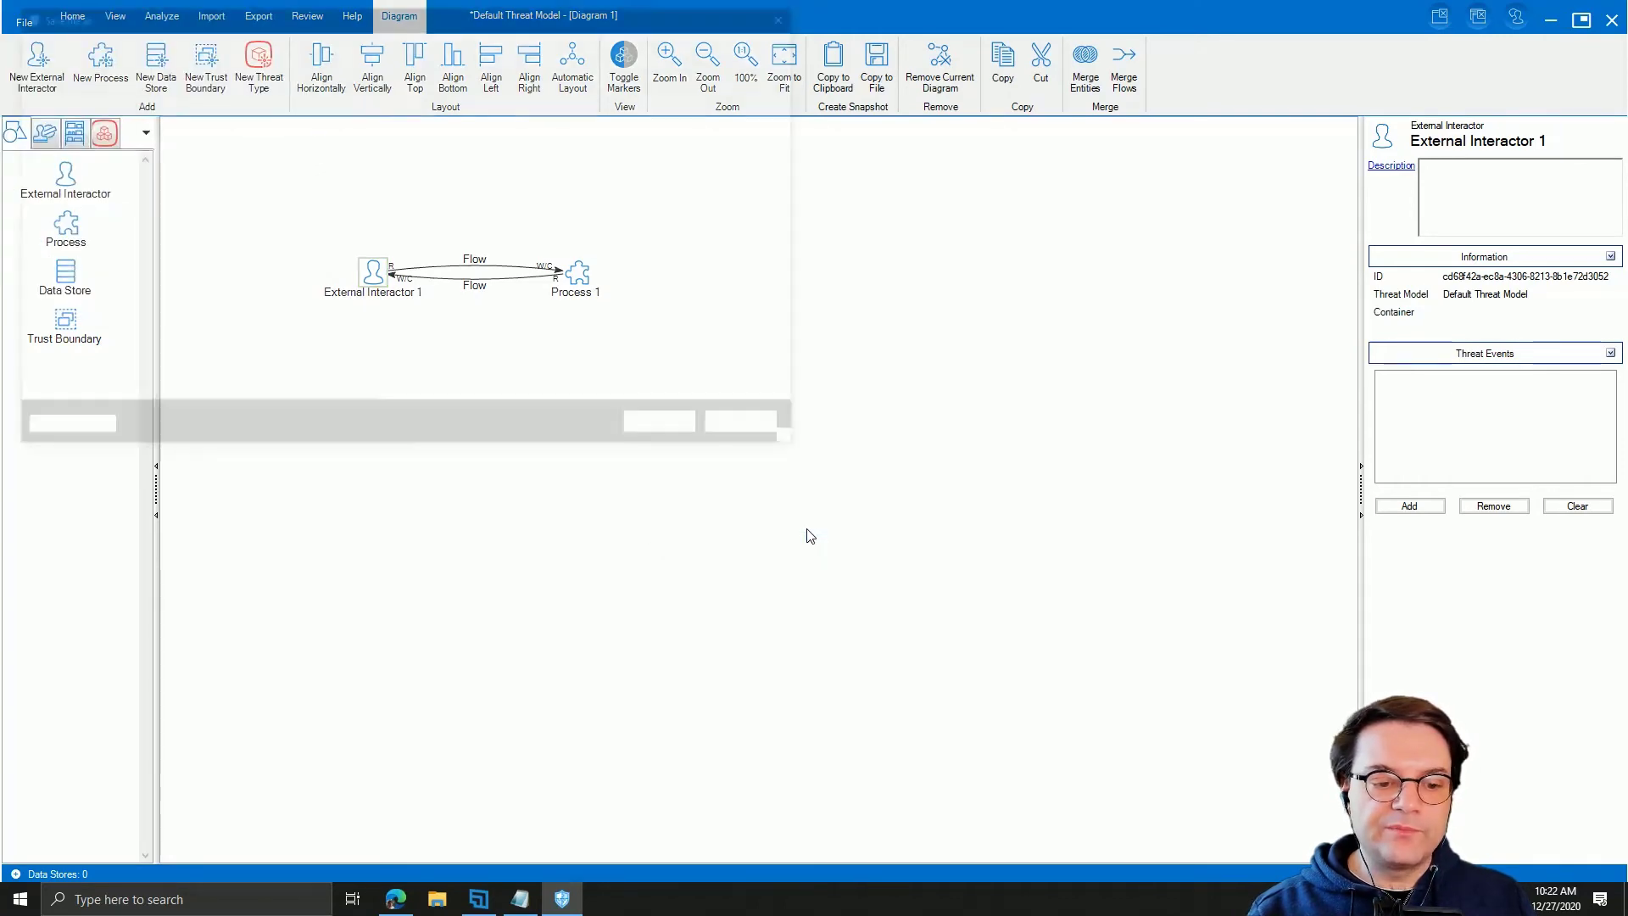
{"action": "left_click", "coordinate": [756, 430]}
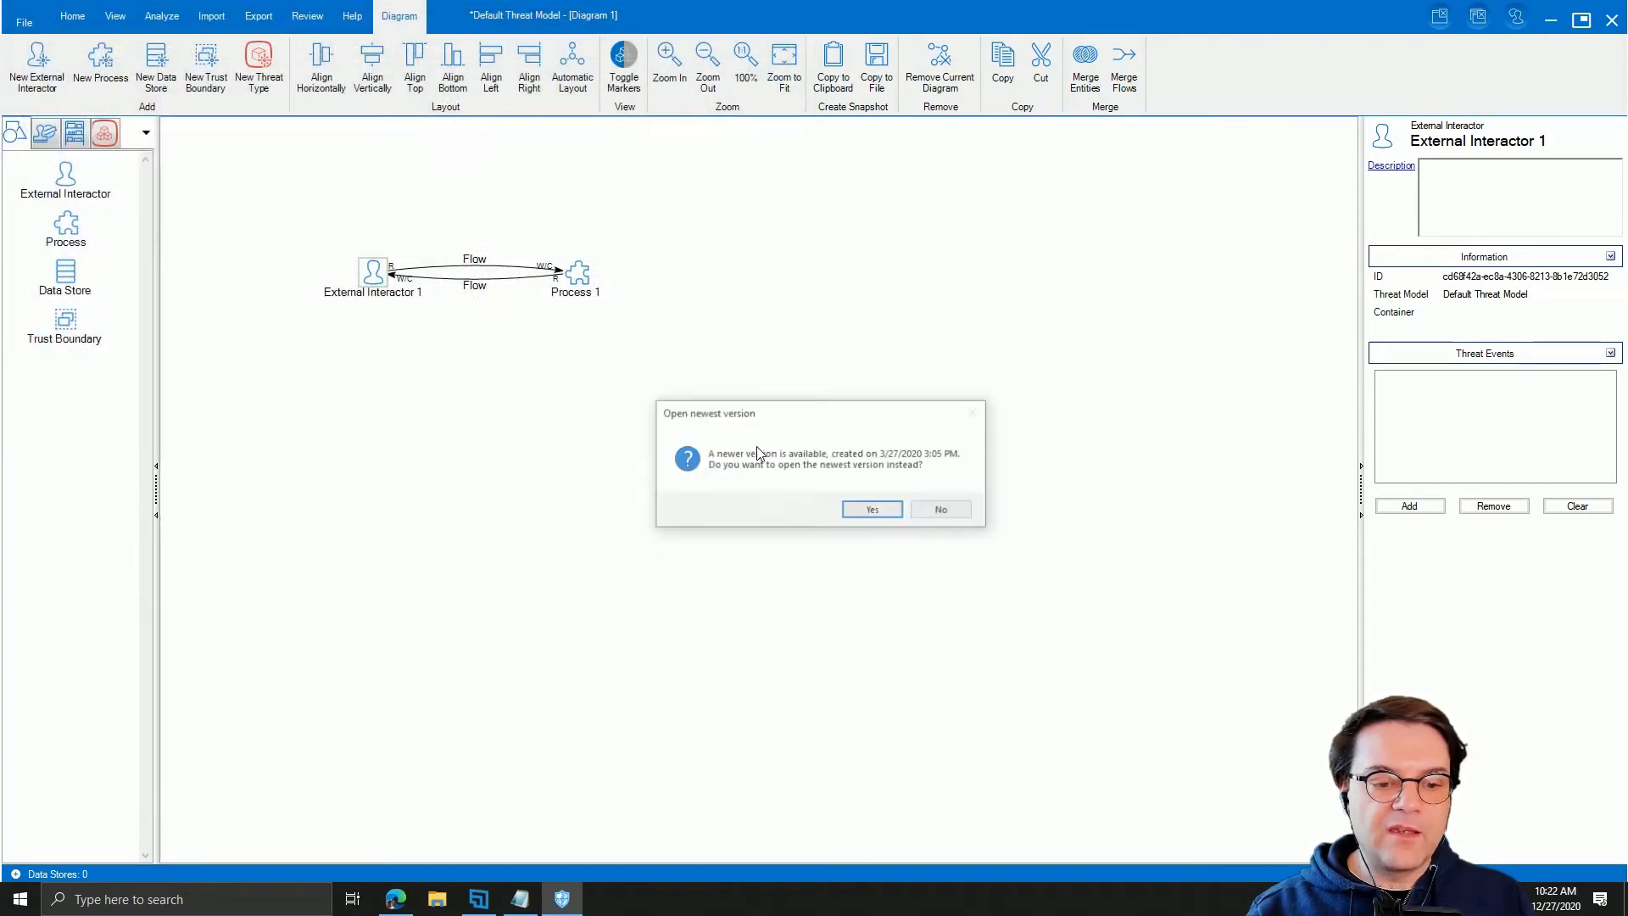
{"action": "left_click", "coordinate": [886, 510]}
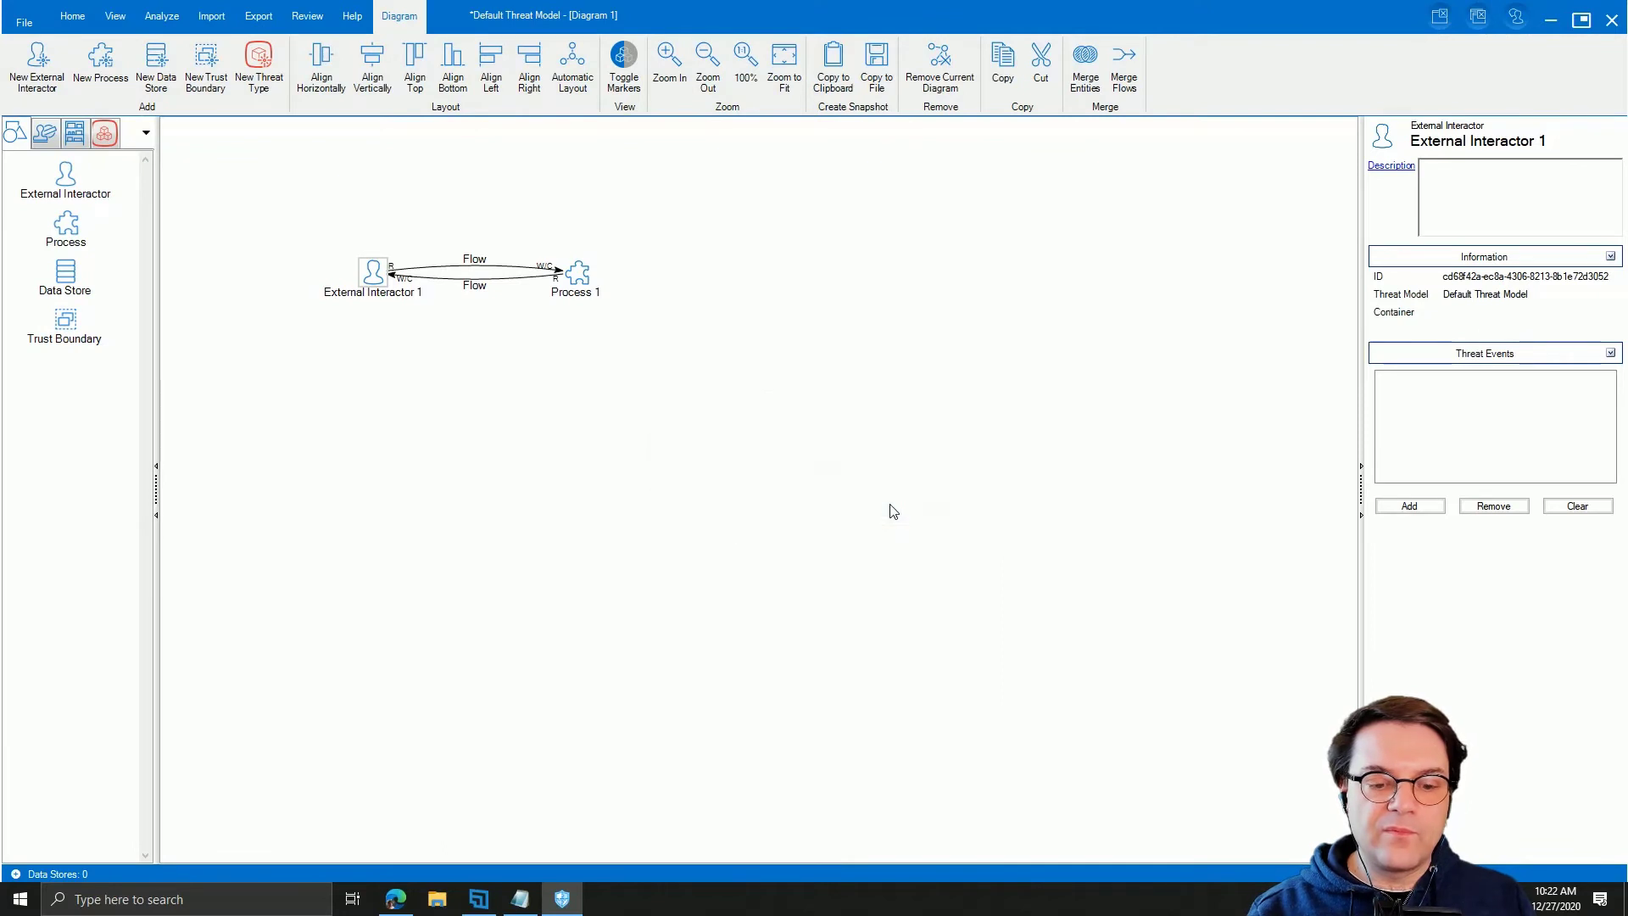
{"action": "left_click", "coordinate": [34, 81]}
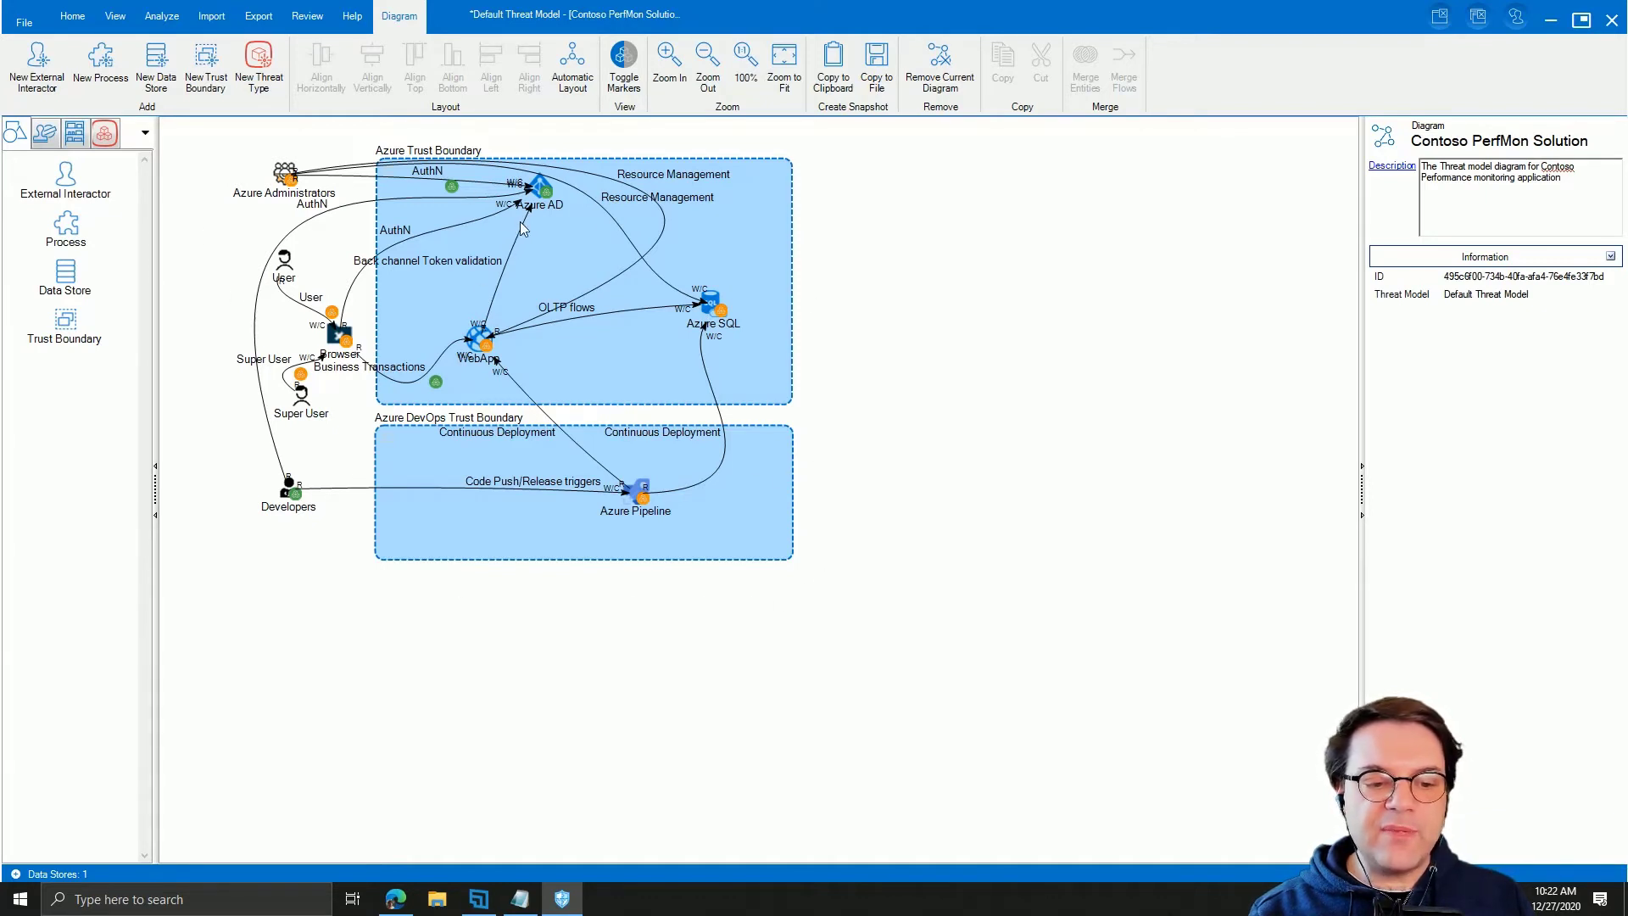
{"action": "left_click", "coordinate": [678, 79]}
{"action": "left_click", "coordinate": [679, 81]}
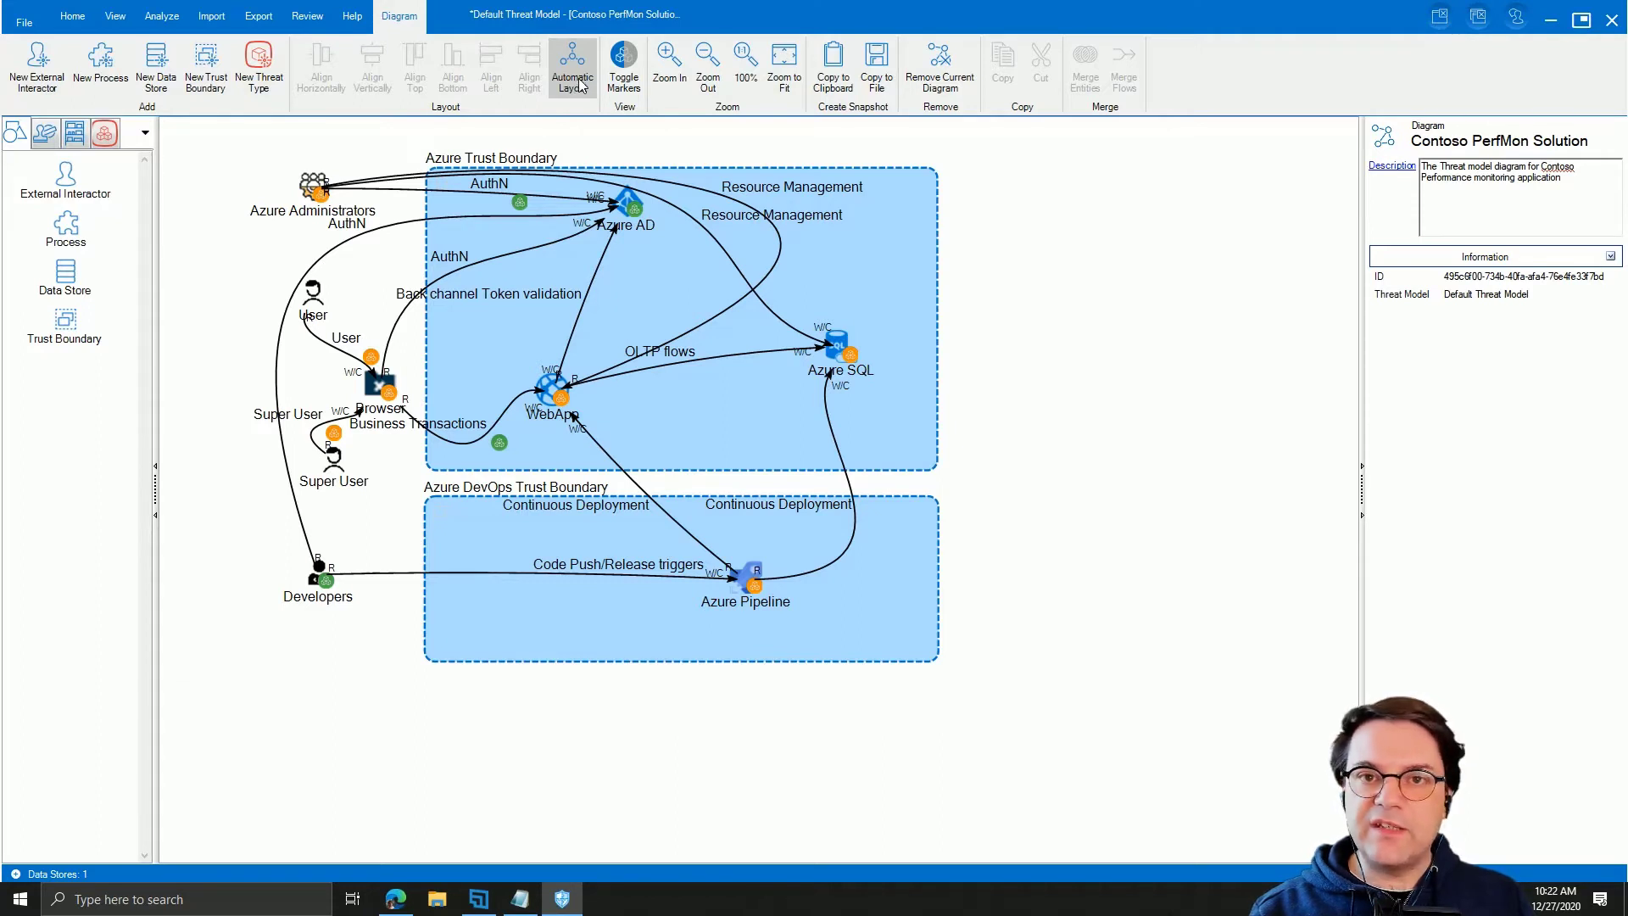
Step: Examine the Execution Mode choices in the Extensions options and leave the options without applying changes
{"action": "left_click", "coordinate": [24, 22]}
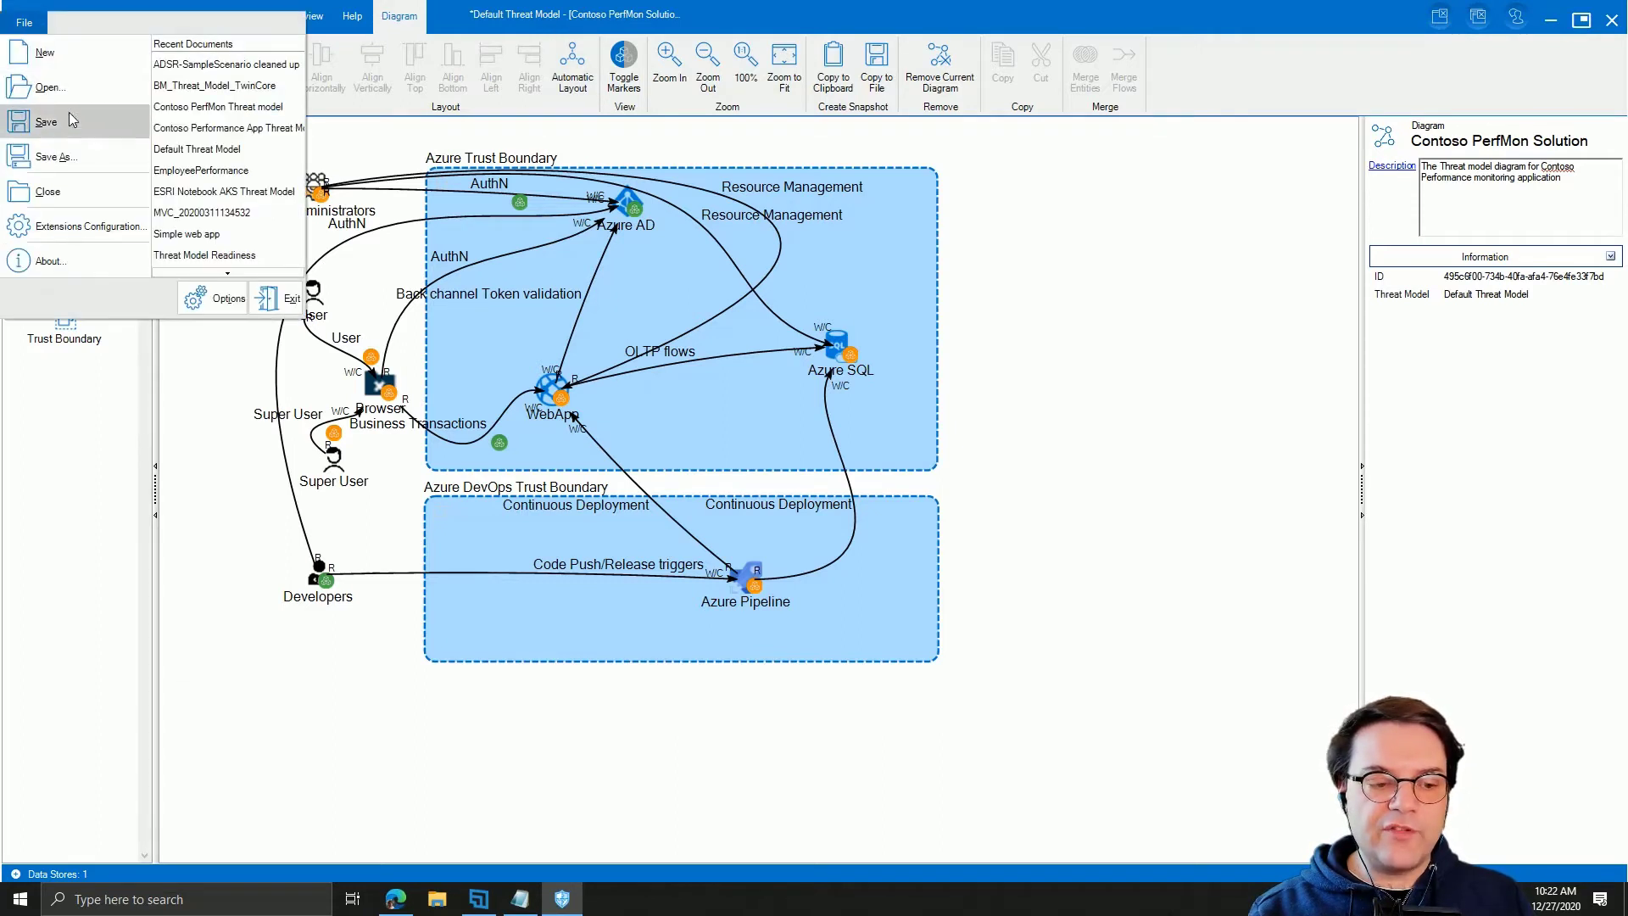
{"action": "left_click", "coordinate": [212, 298]}
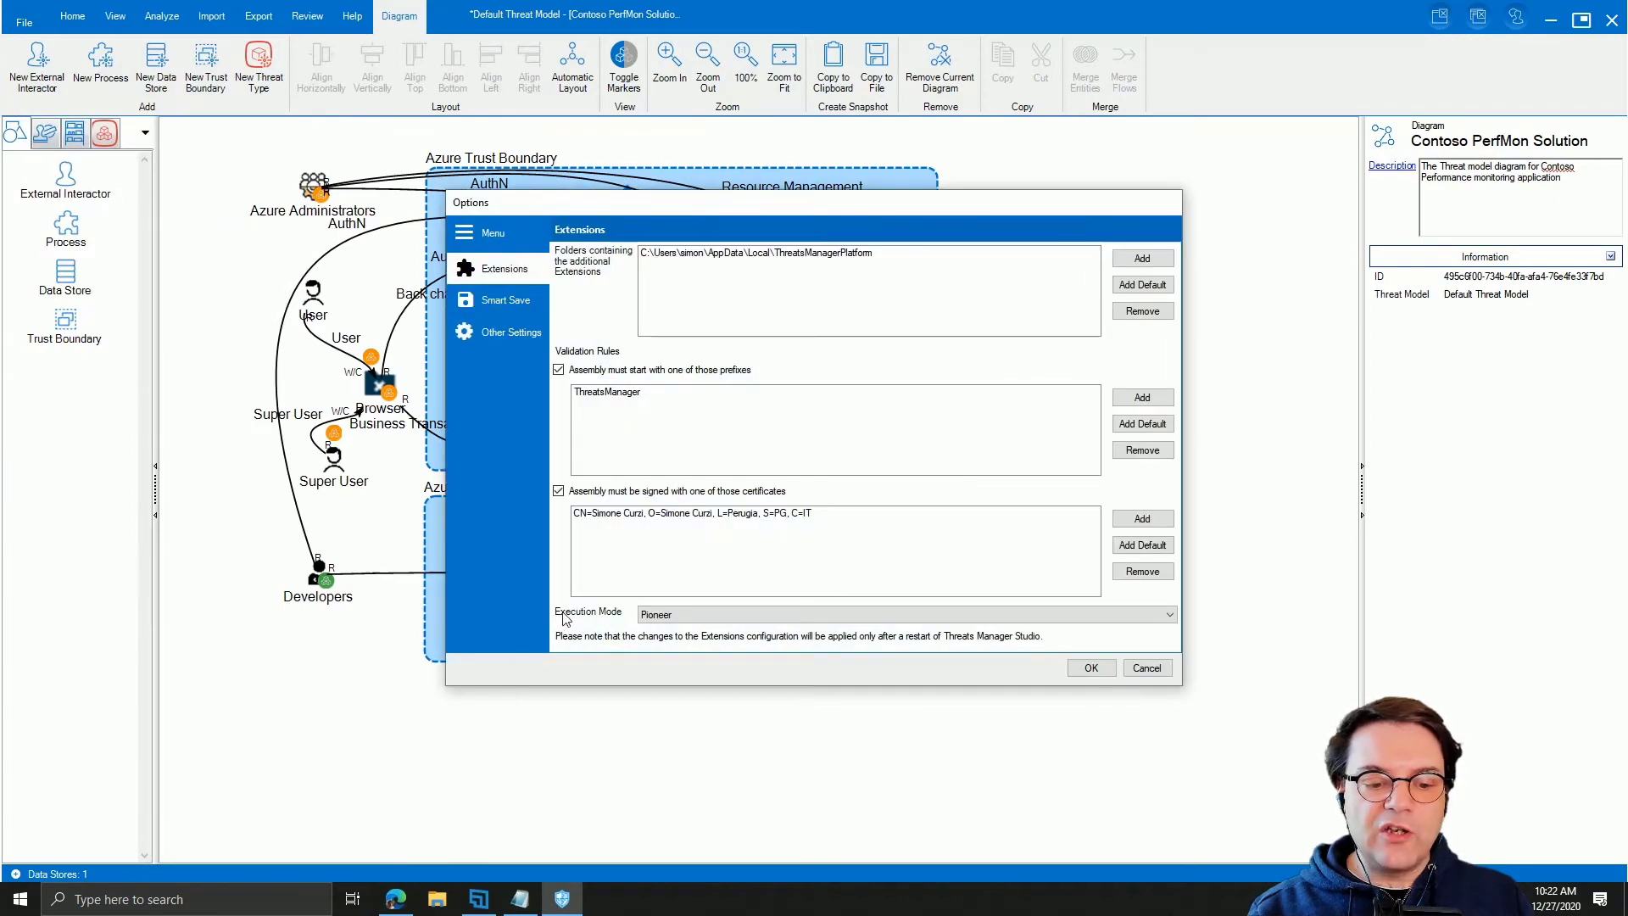
{"action": "left_click", "coordinate": [670, 615]}
{"action": "left_click", "coordinate": [565, 656]}
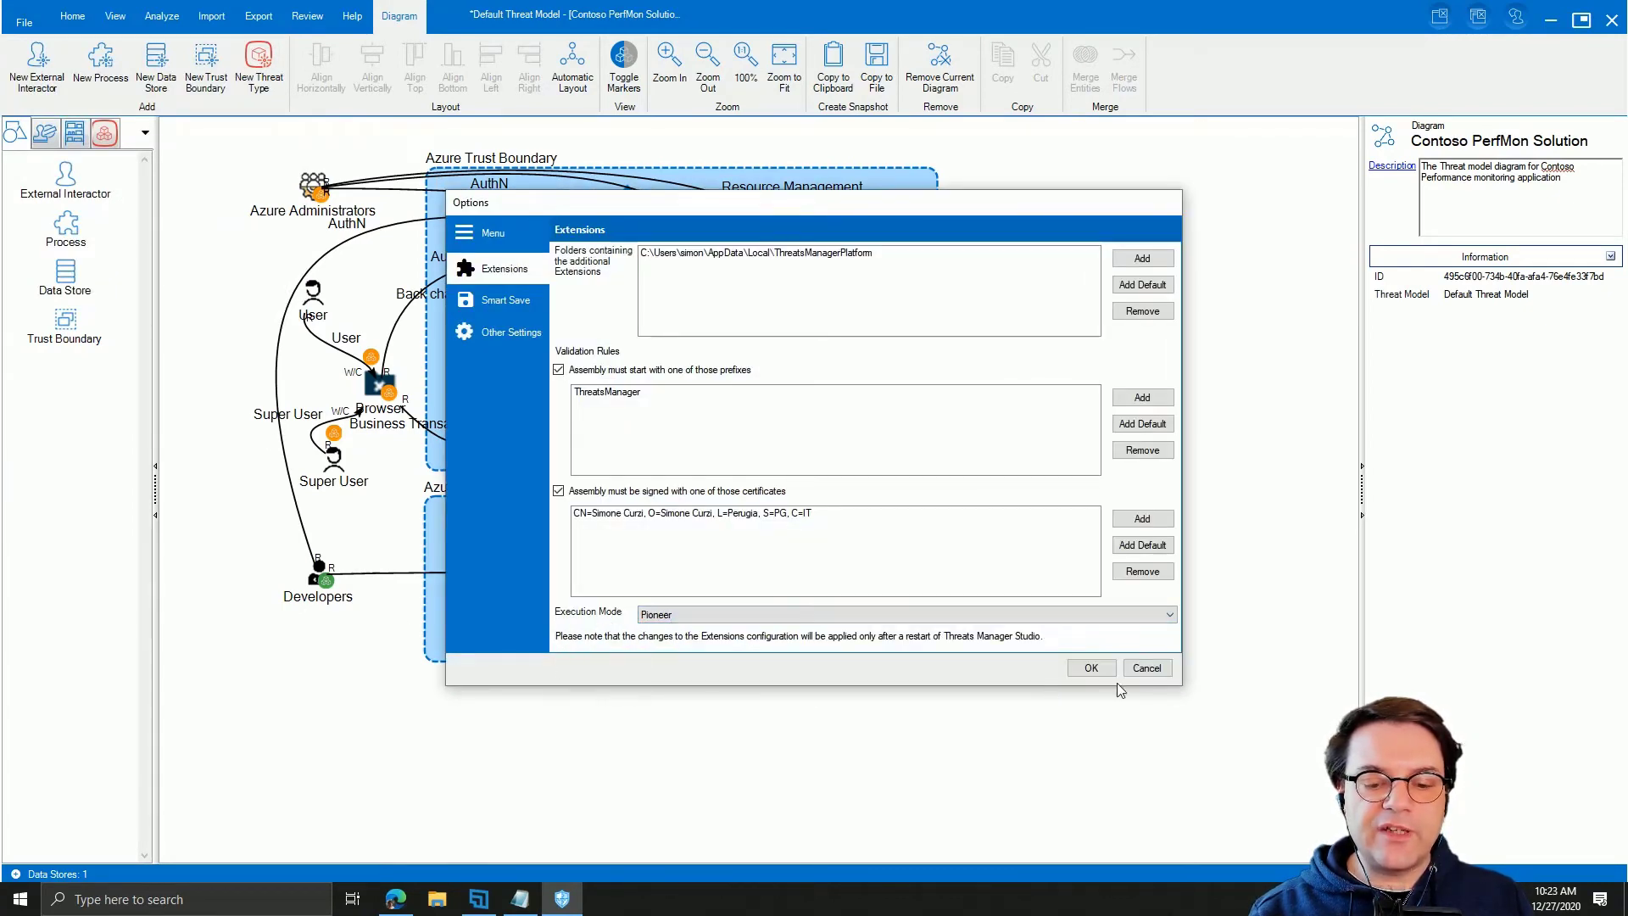
{"action": "left_click", "coordinate": [1146, 668]}
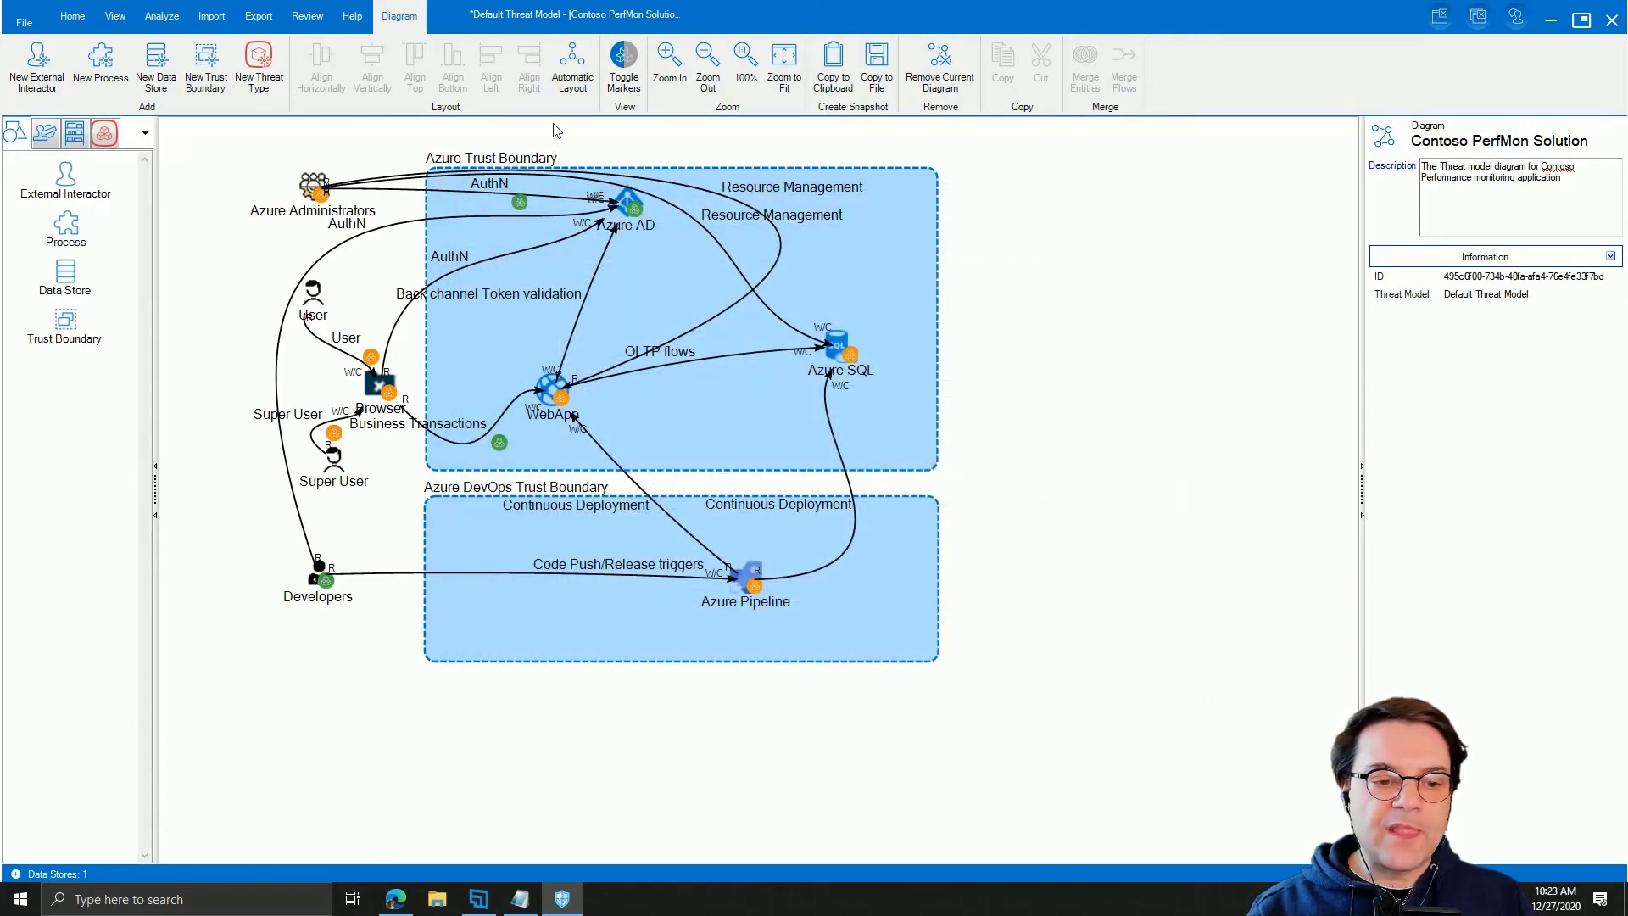
Step: Apply the automatic layout to the Contoso PerfMon Solution diagram and fit the whole diagram in view
{"action": "left_click", "coordinate": [566, 72]}
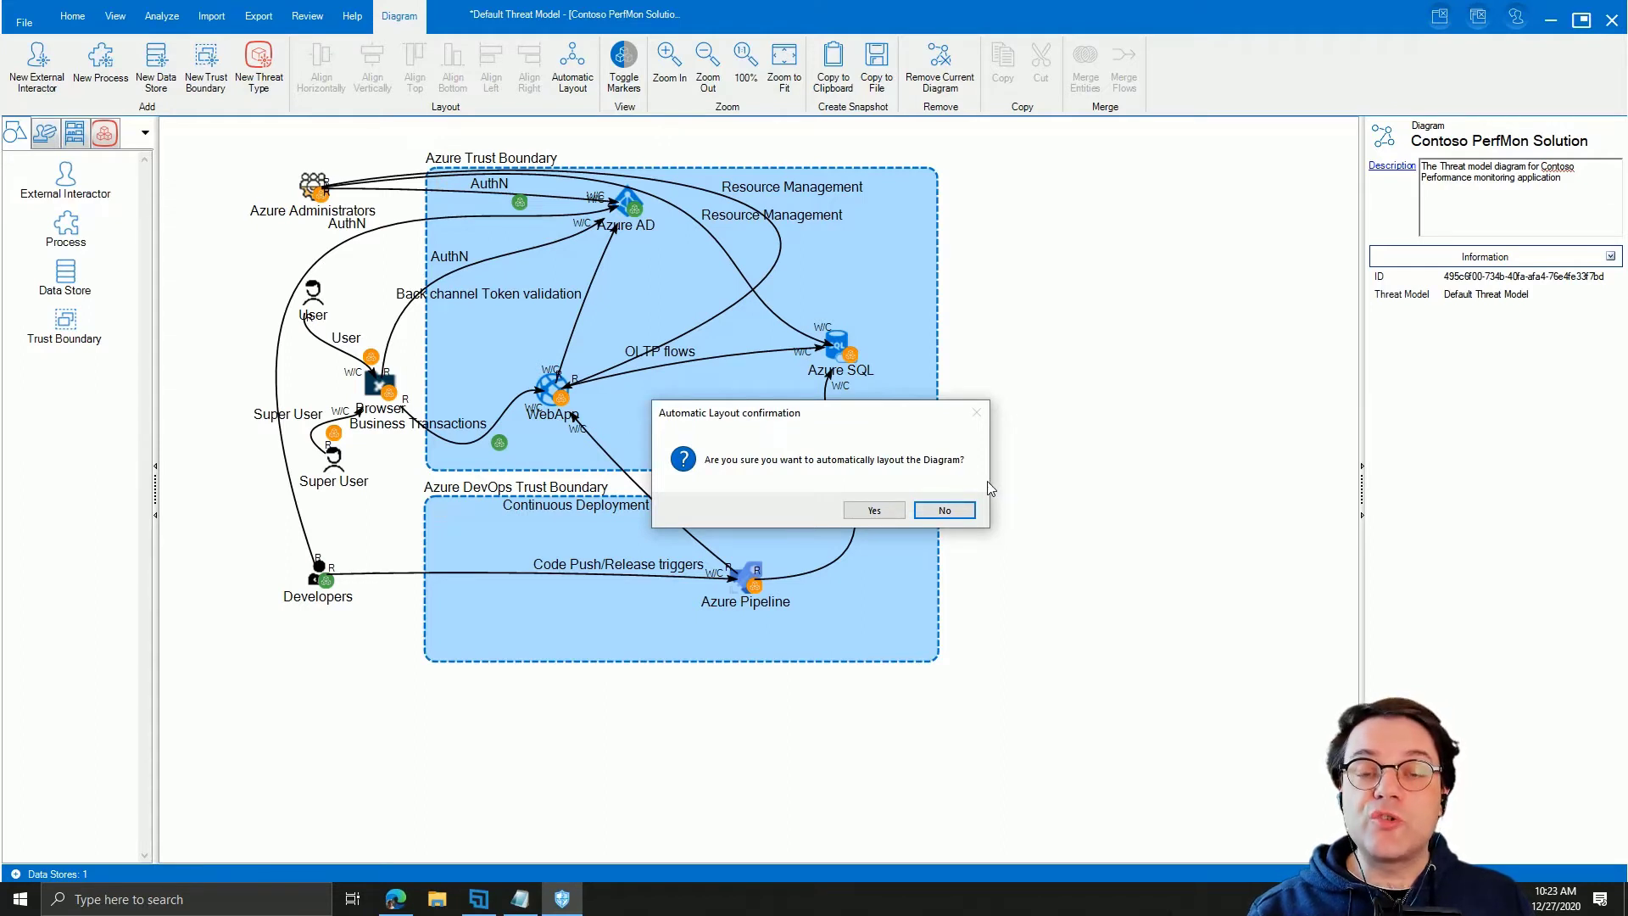
{"action": "left_click", "coordinate": [874, 512]}
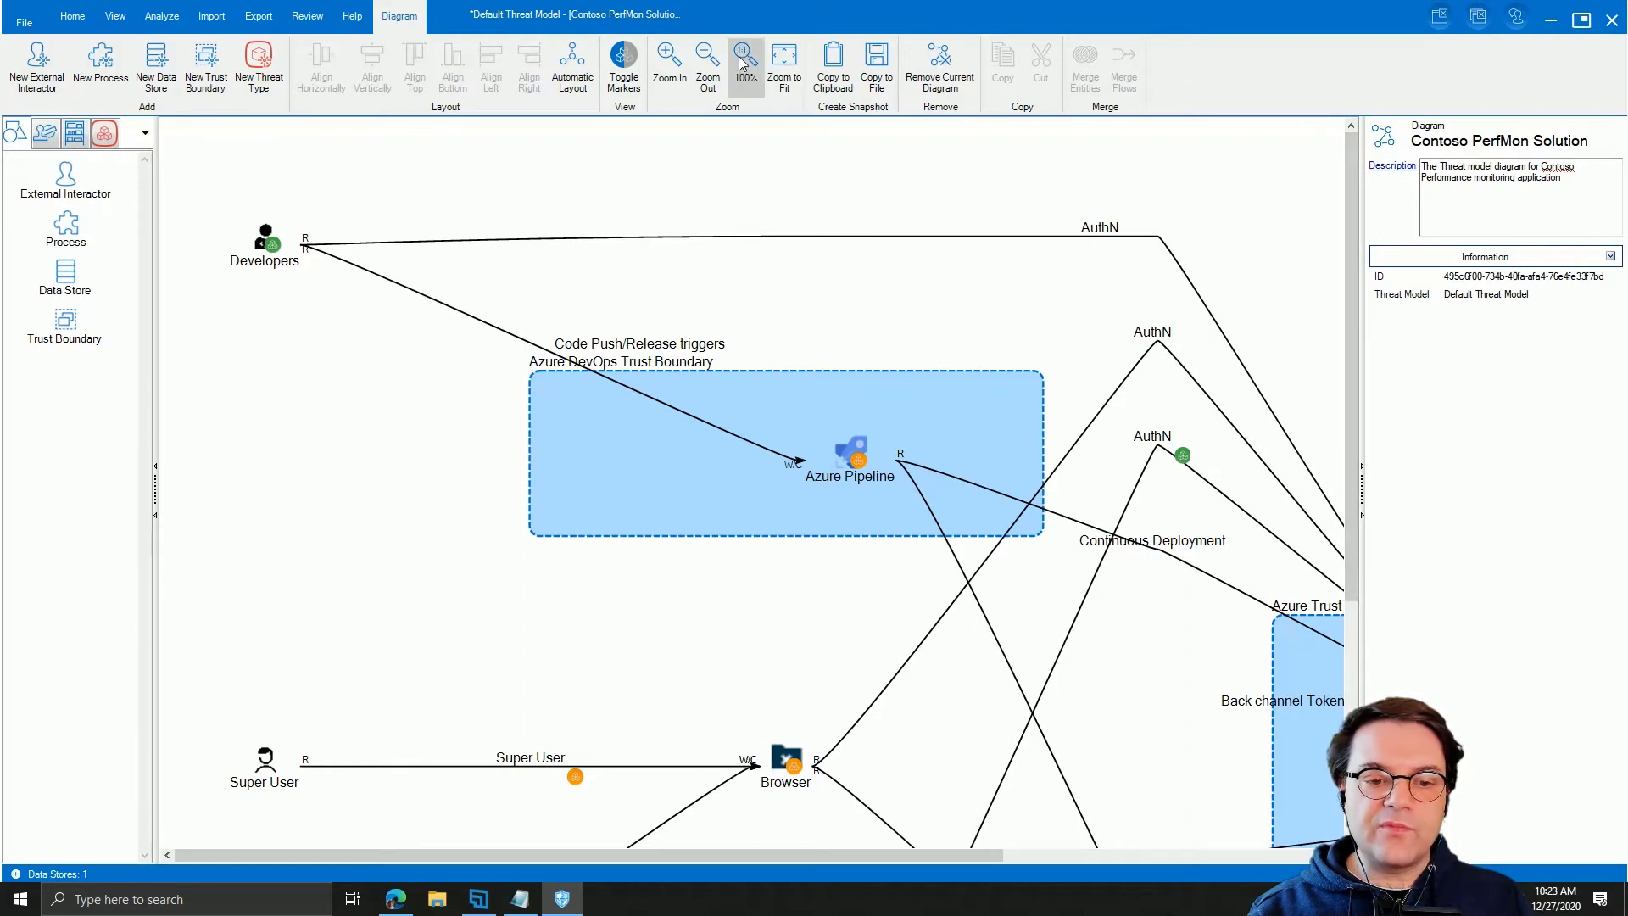
{"action": "left_click", "coordinate": [784, 59]}
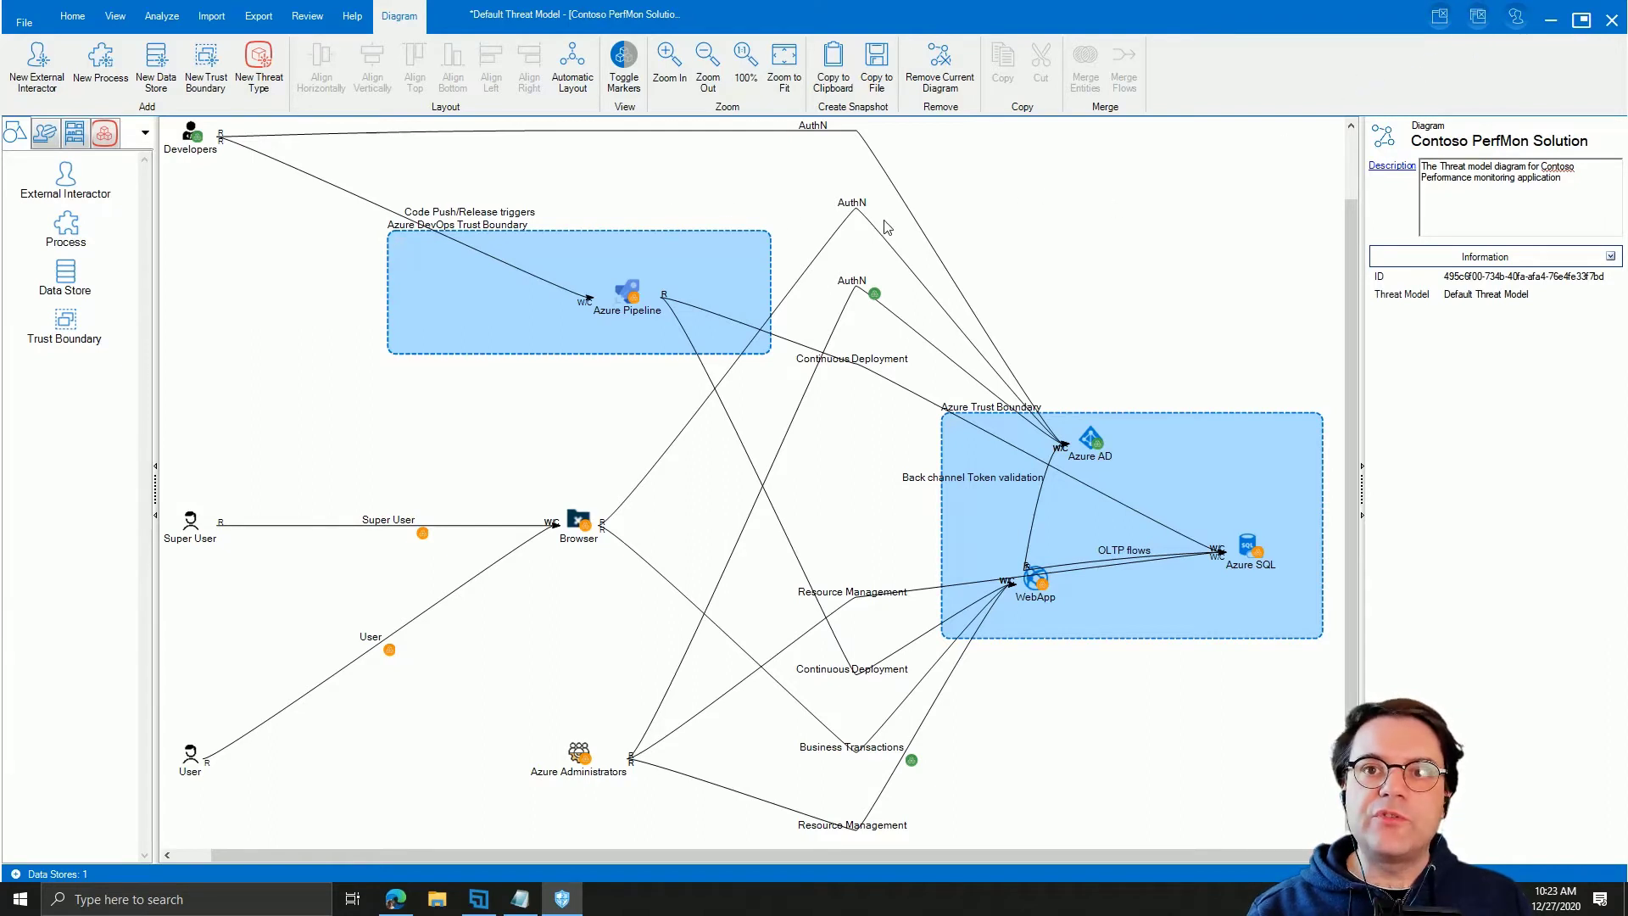
Step: Close the current threat model without saving and create a new blank diagram
{"action": "left_click", "coordinate": [25, 23]}
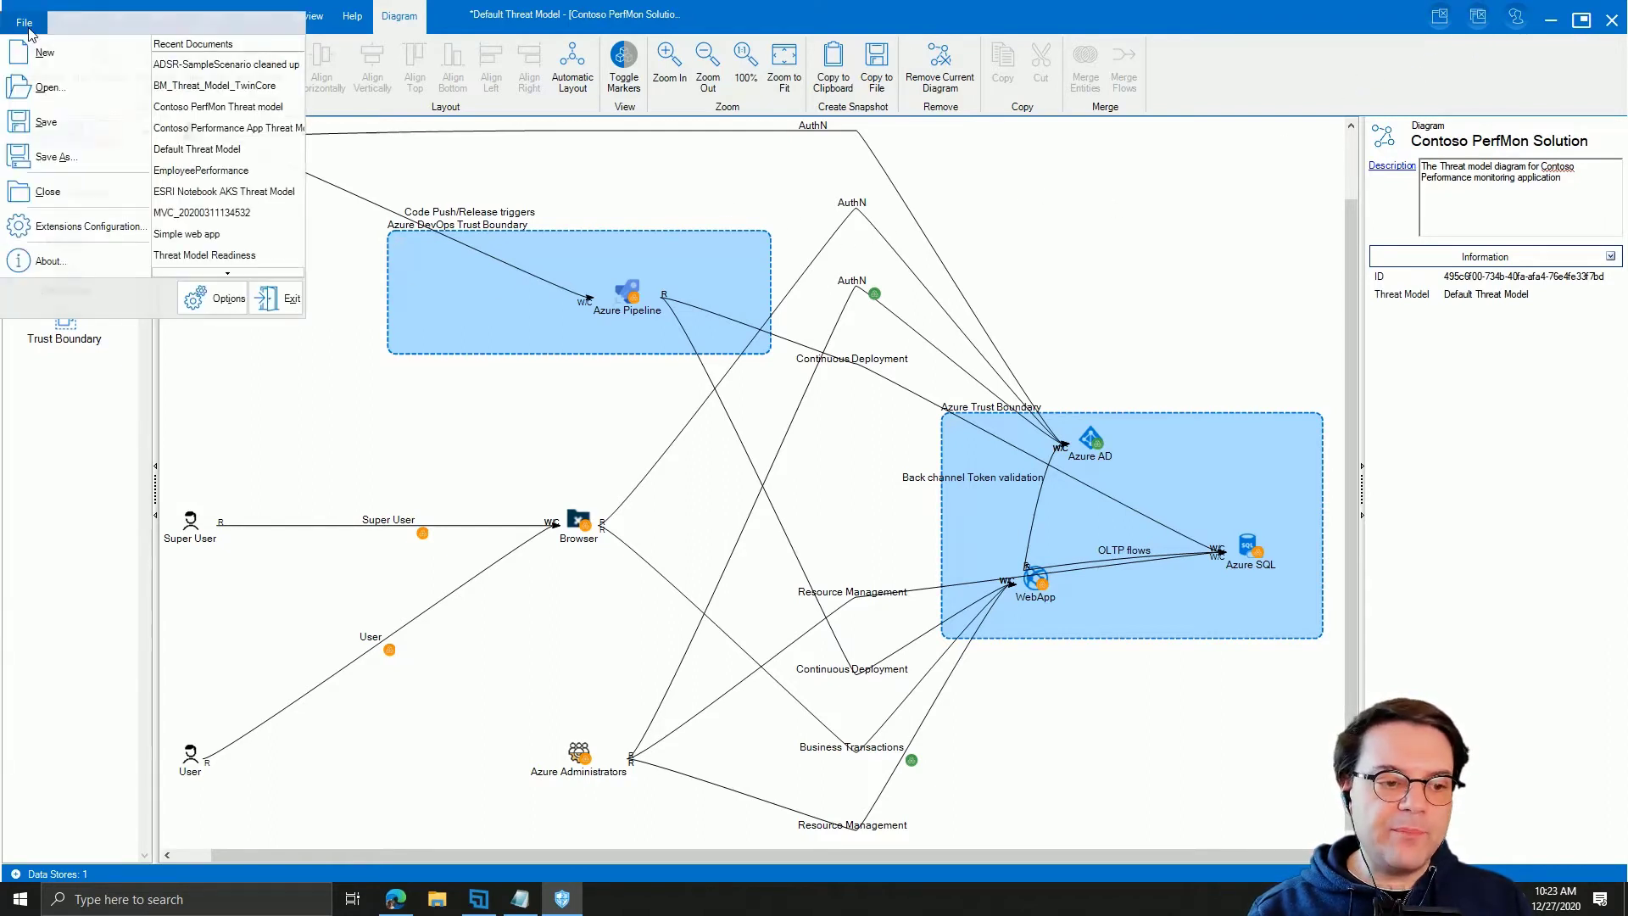
{"action": "left_click", "coordinate": [47, 192]}
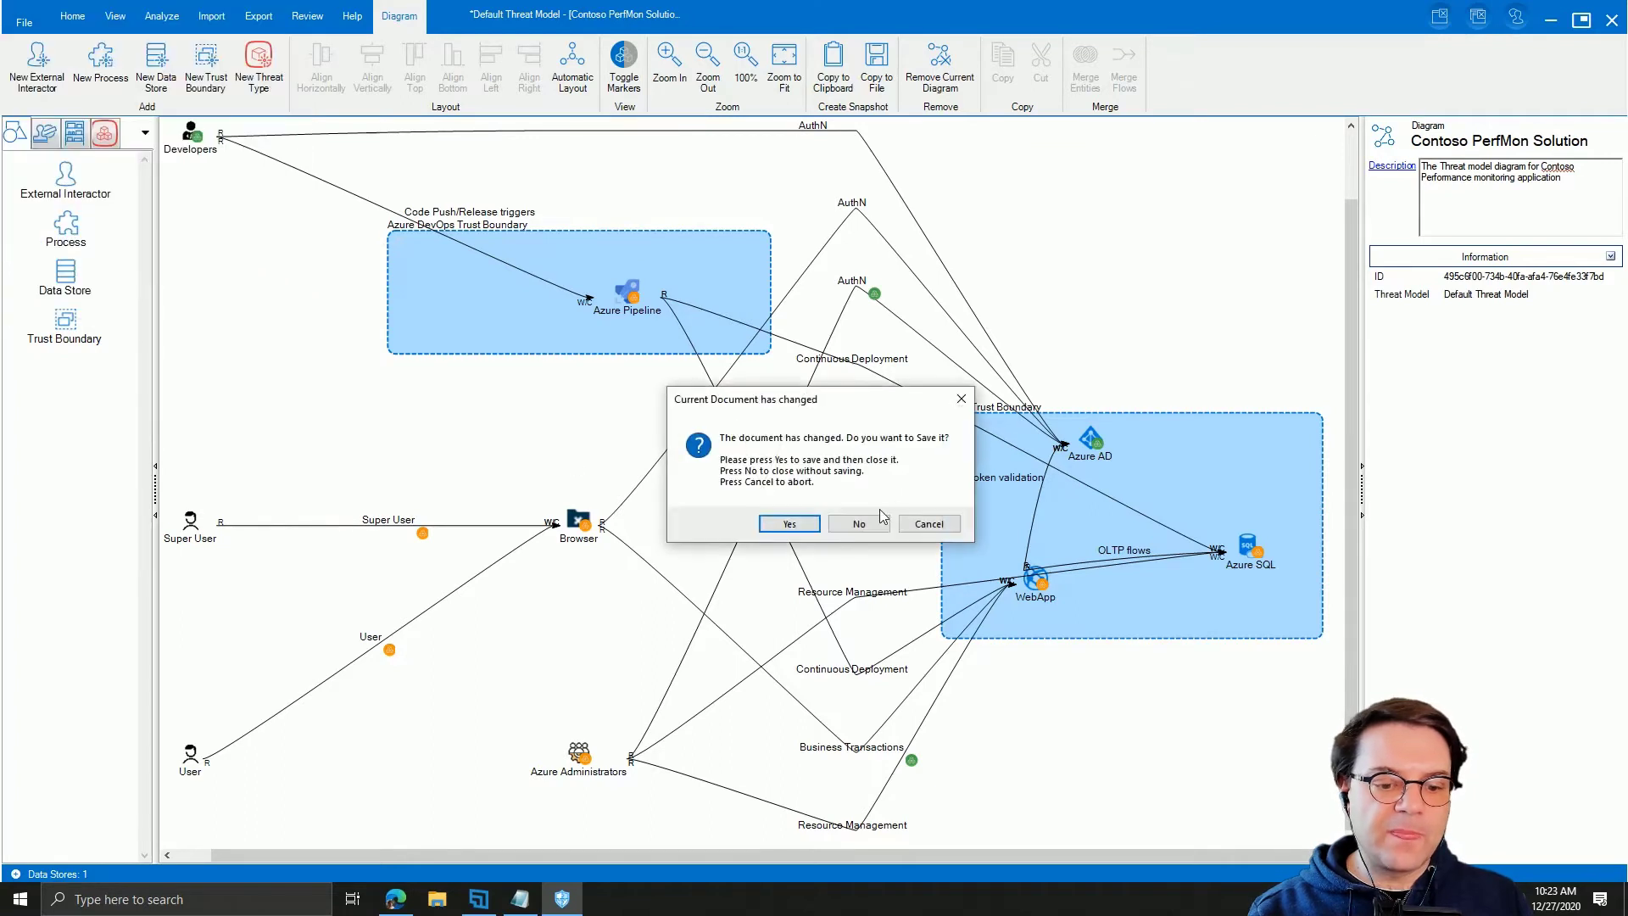
{"action": "left_click", "coordinate": [777, 514]}
{"action": "left_click", "coordinate": [74, 68]}
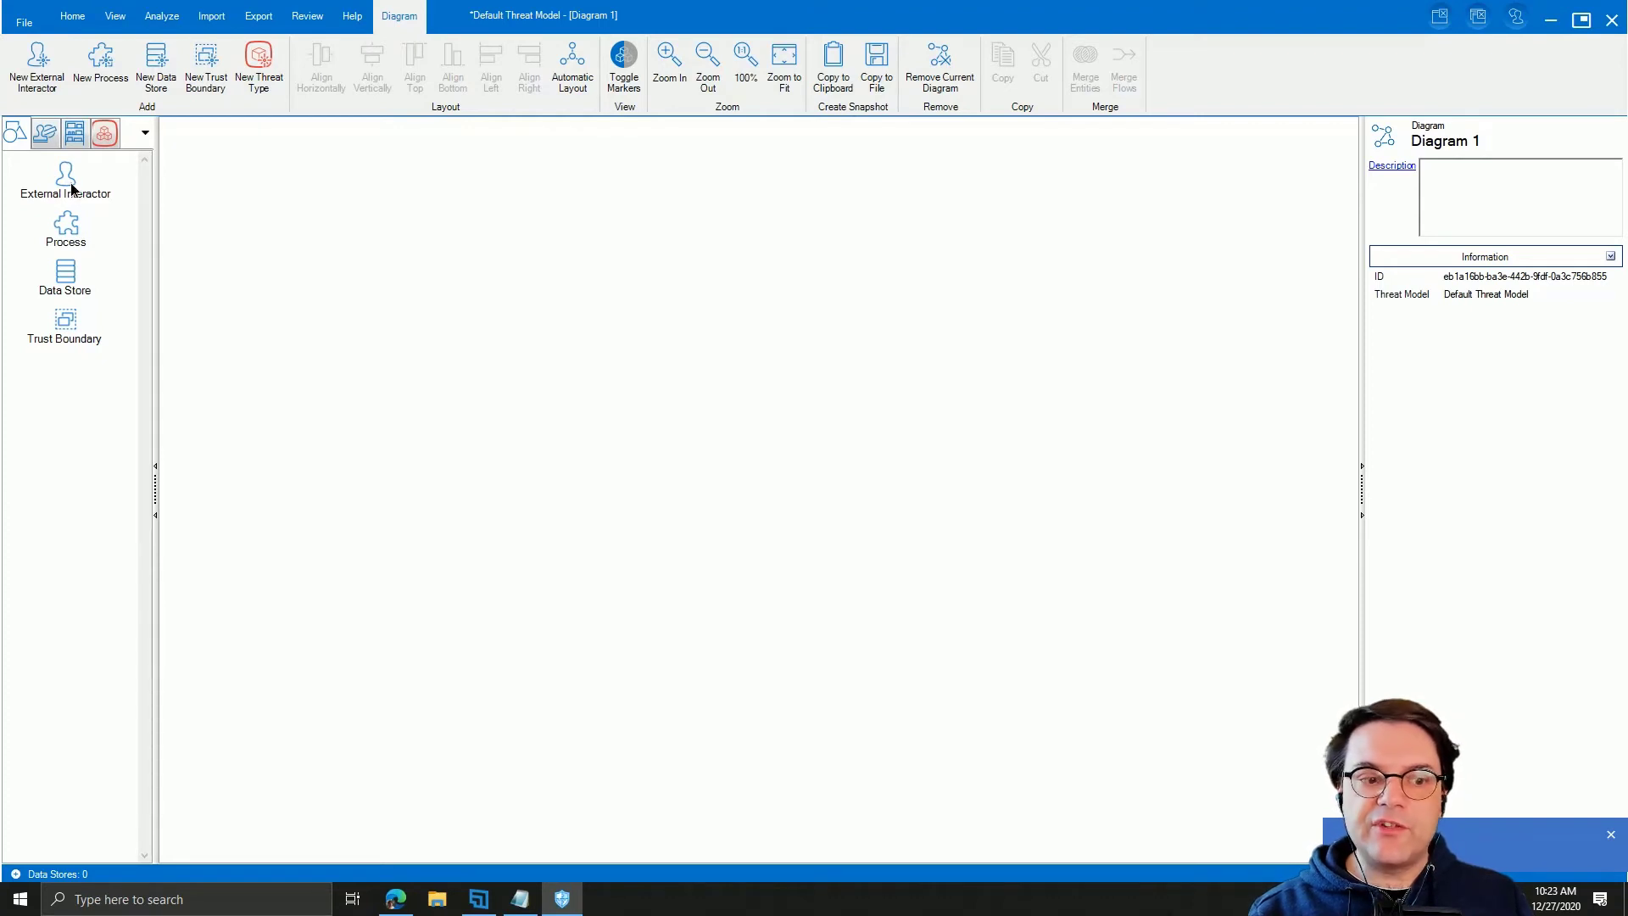
Step: Add an External Interactor, a Trust Boundary beside it and a Process inside that boundary to Diagram 1
{"action": "left_click_drag", "start_coordinate": [72, 188], "coordinate": [310, 297]}
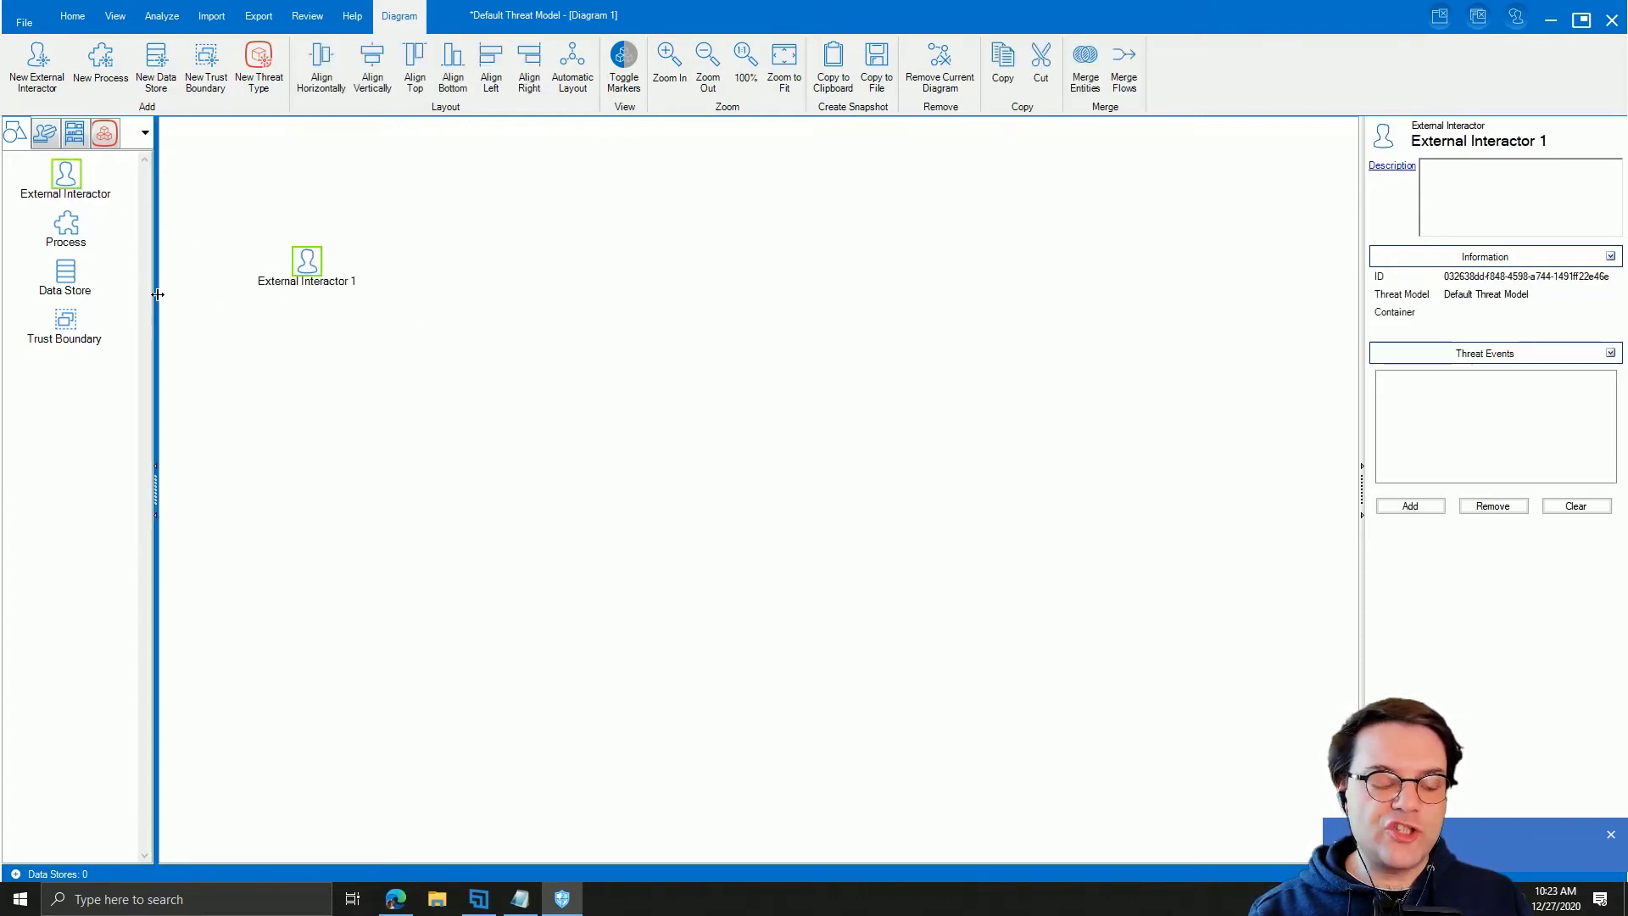
{"action": "left_click", "coordinate": [218, 78]}
{"action": "left_click", "coordinate": [684, 308]}
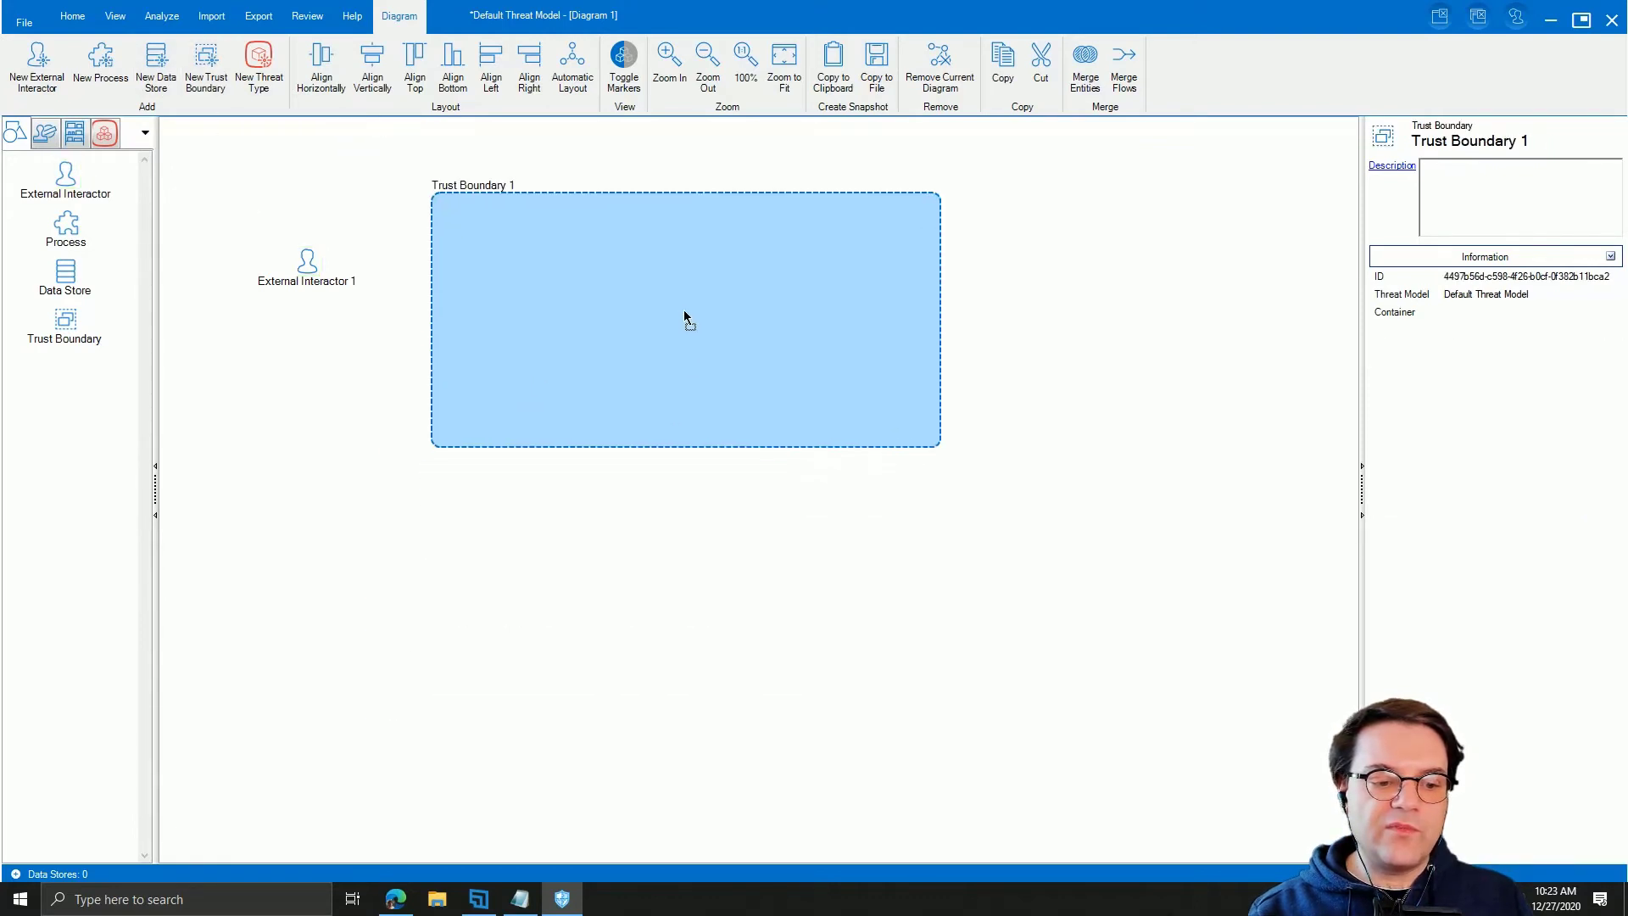
{"action": "left_click_drag", "start_coordinate": [68, 233], "coordinate": [607, 292]}
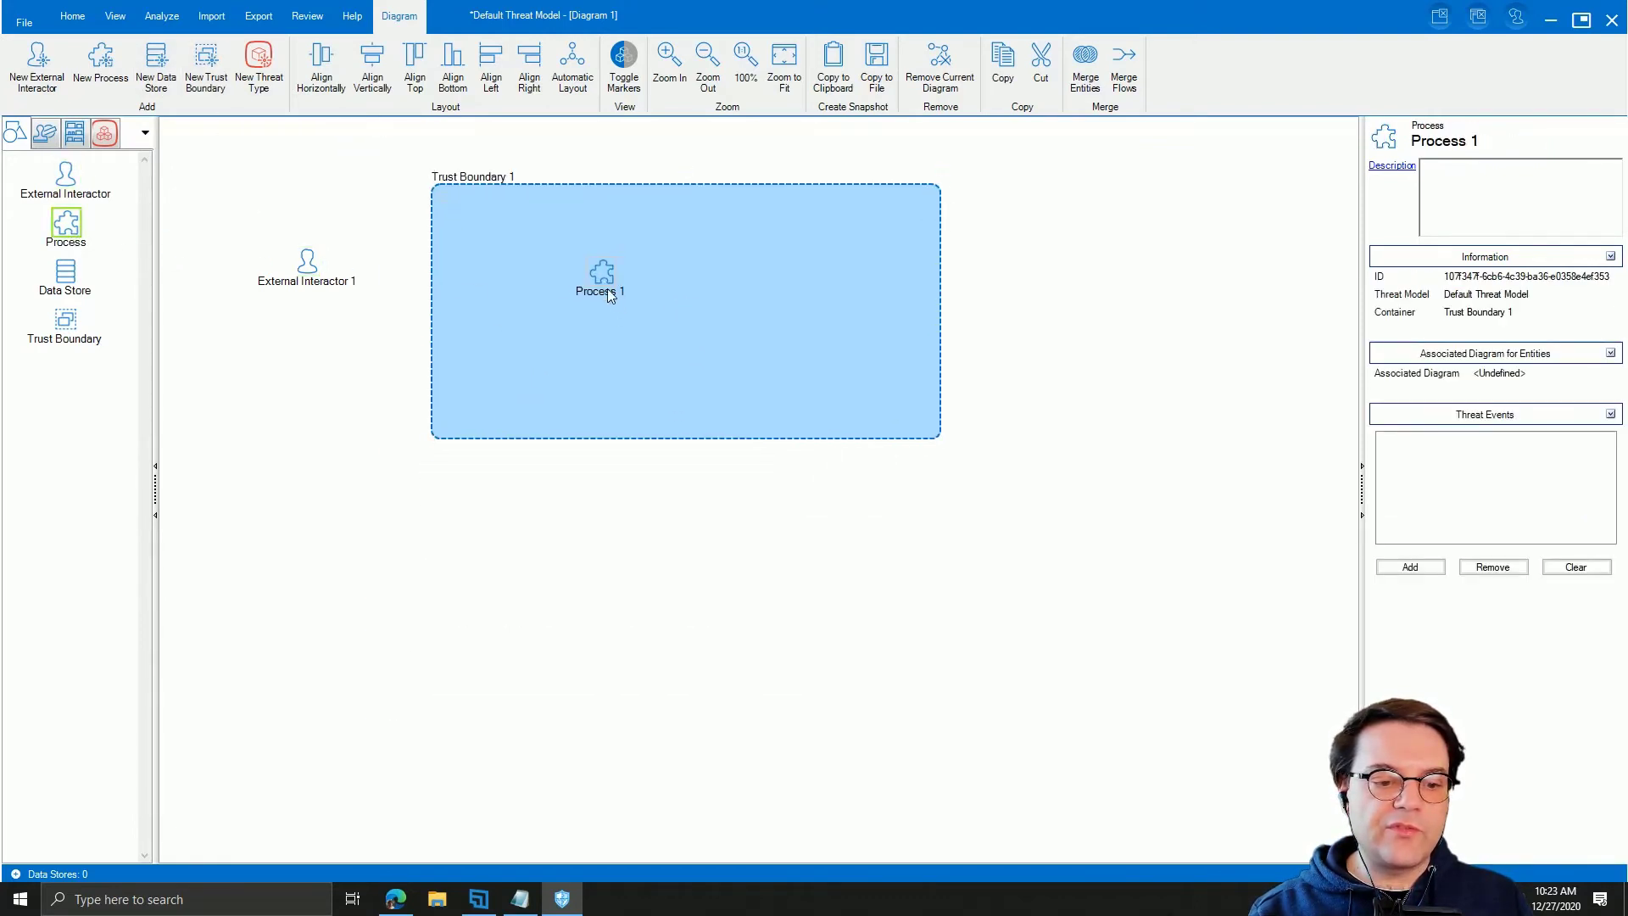
Step: Draw a flow from External Interactor 1 to Process 1 and nudge the interactor level with the process
{"action": "left_click_drag", "start_coordinate": [307, 263], "coordinate": [586, 270]}
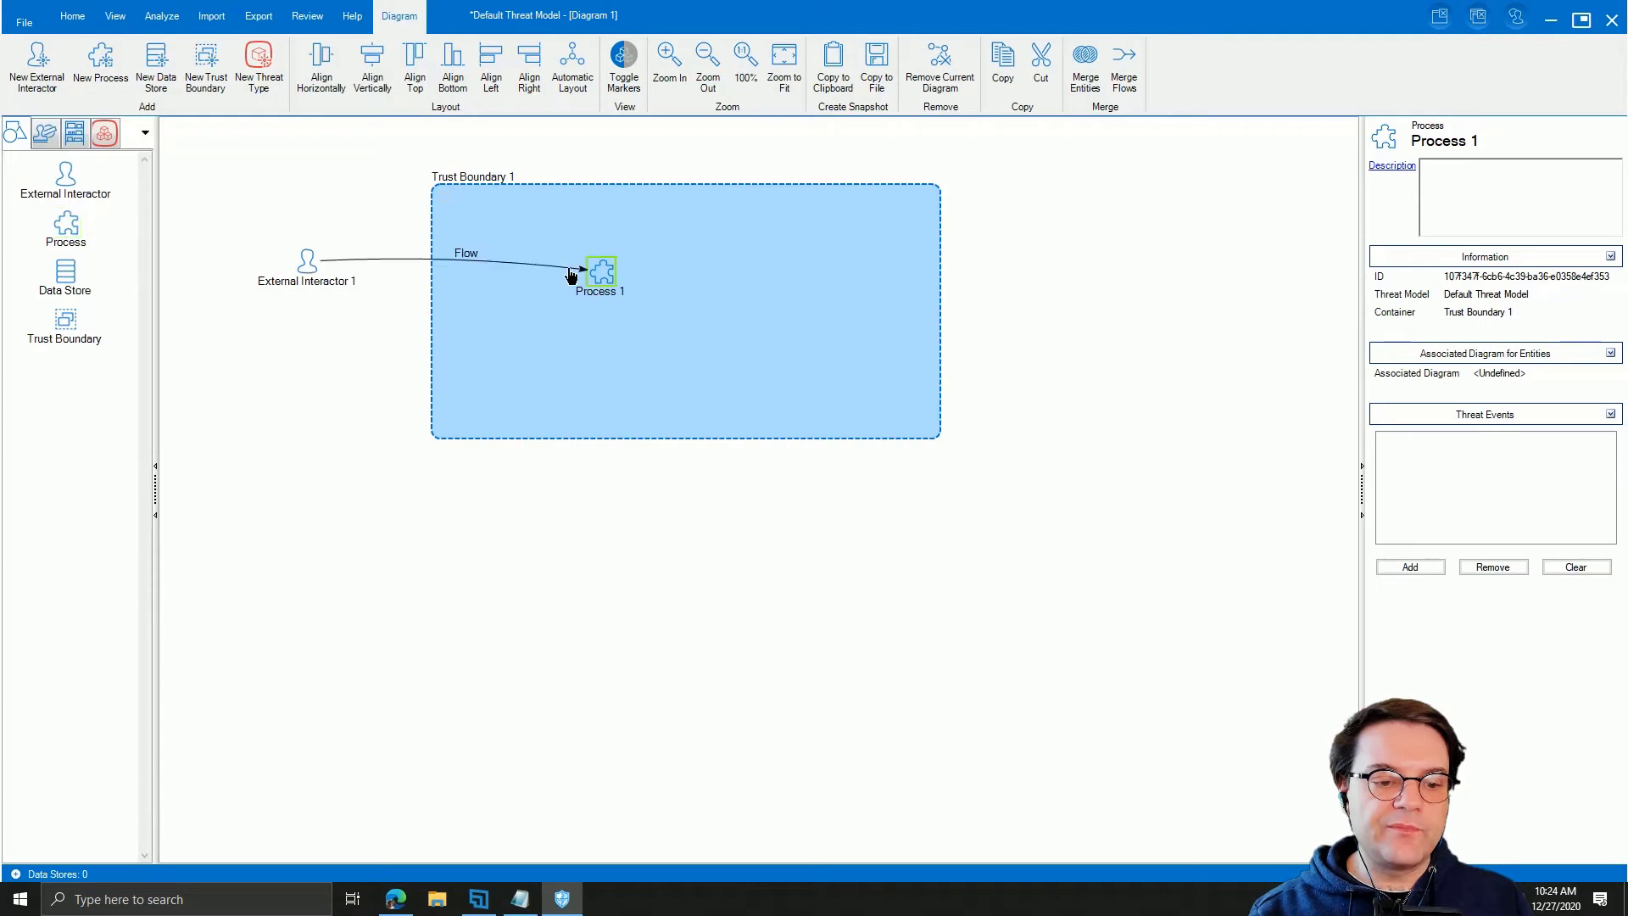
{"action": "left_click", "coordinate": [314, 283]}
{"action": "left_click_drag", "start_coordinate": [314, 282], "coordinate": [317, 282]}
{"action": "left_click", "coordinate": [404, 528]}
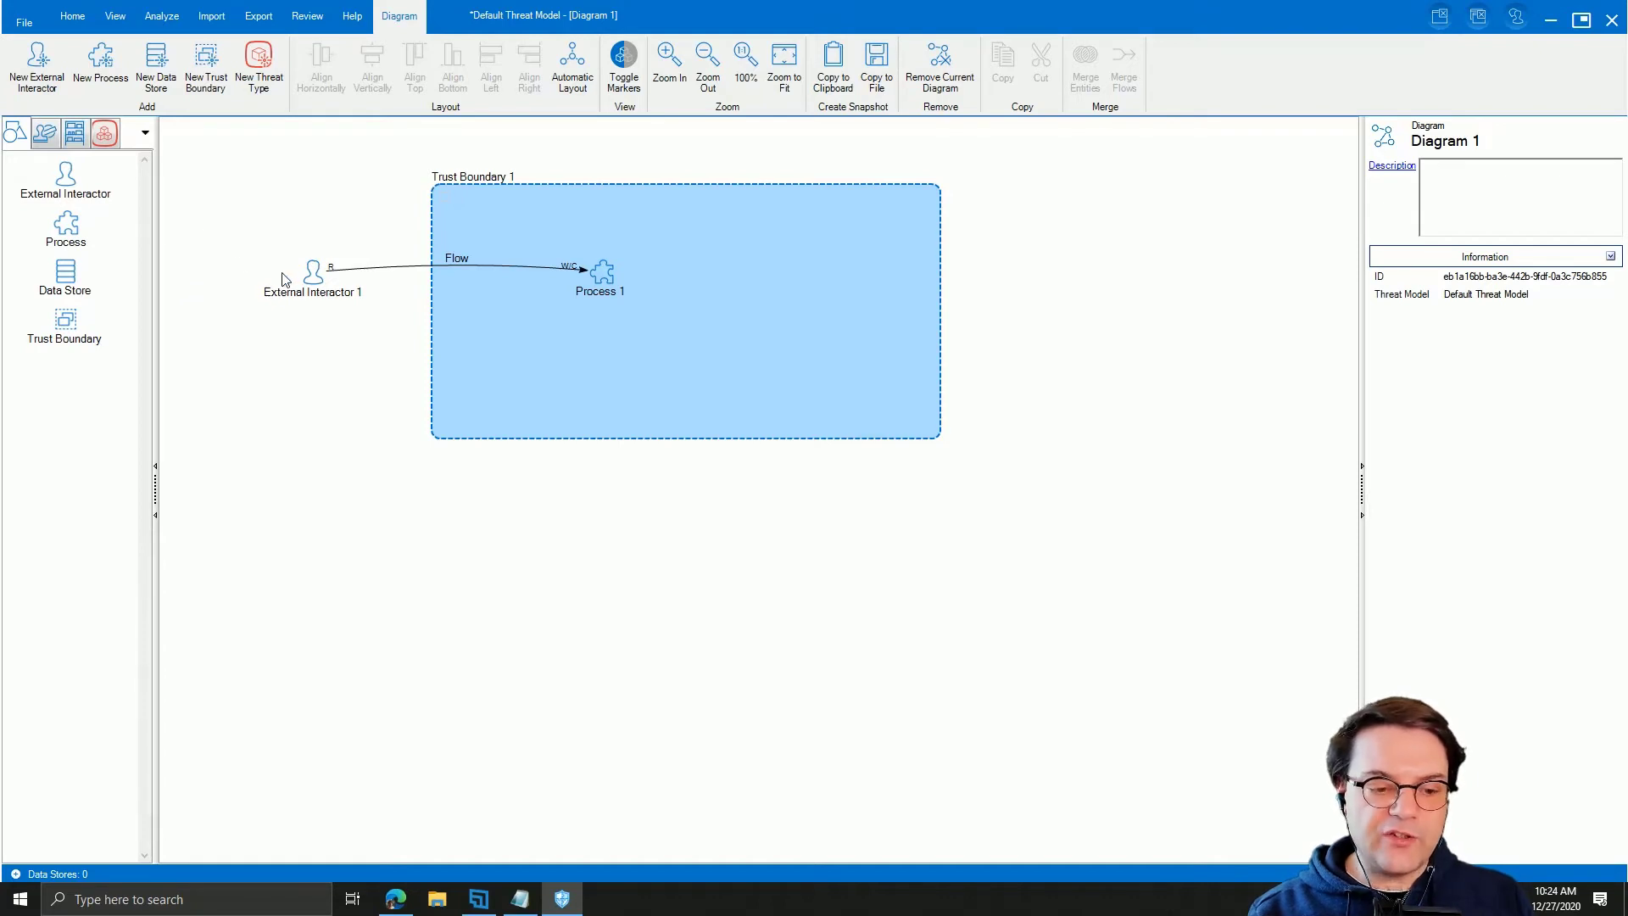
Step: Copy all objects of Diagram 1 and paste them into a newly created diagram
{"action": "key", "text": "ctrl+a"}
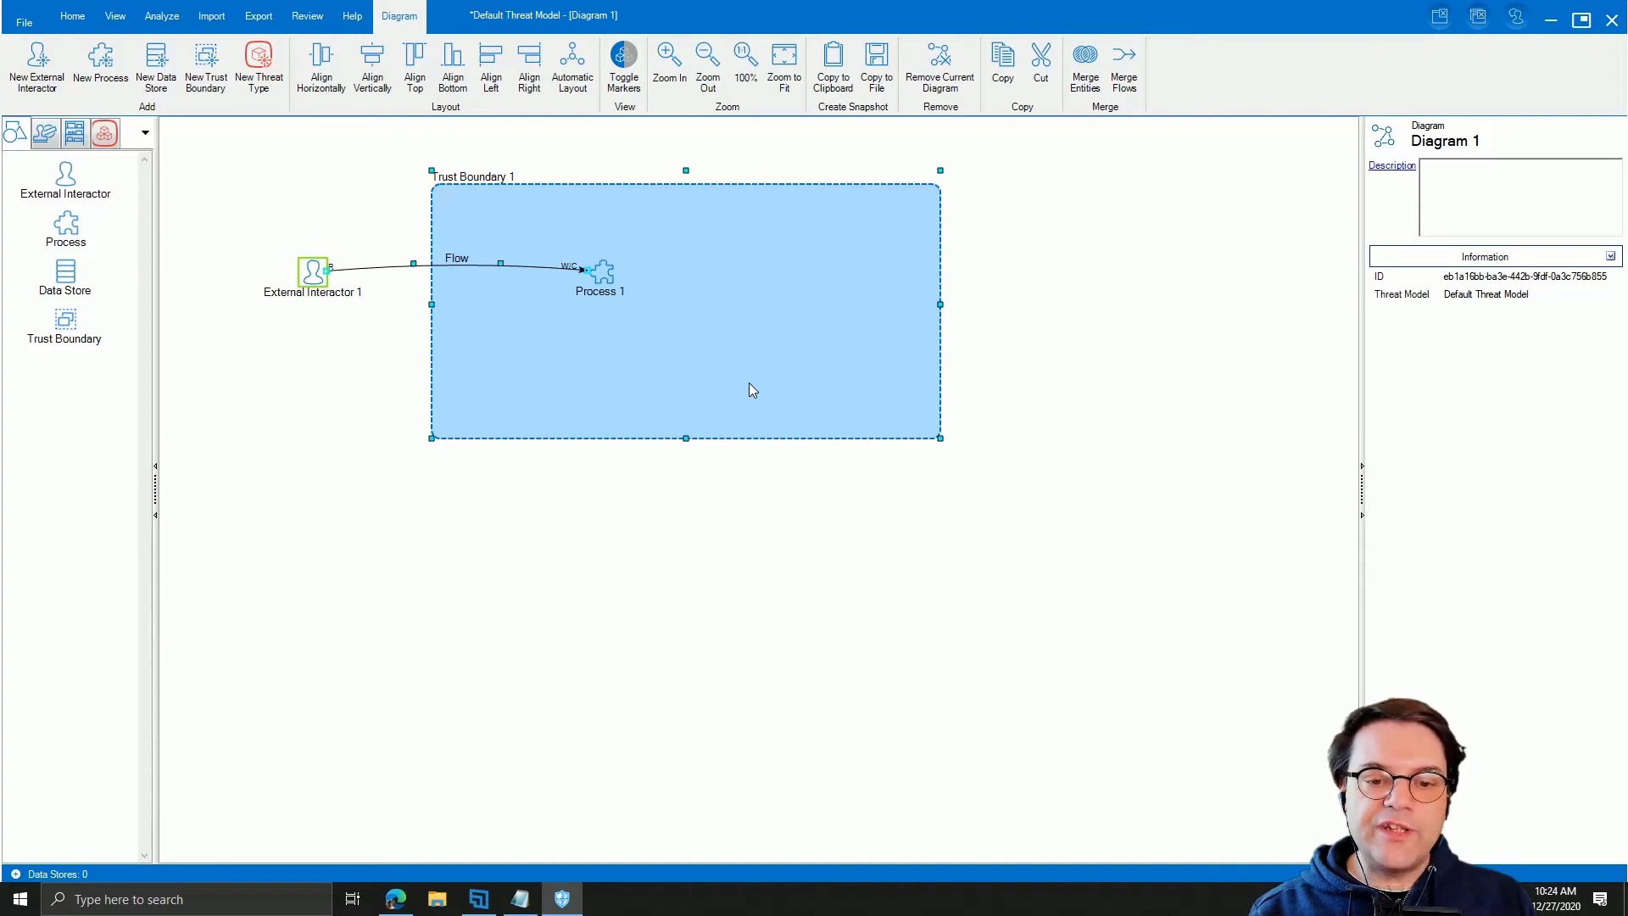
{"action": "left_click", "coordinate": [1002, 63]}
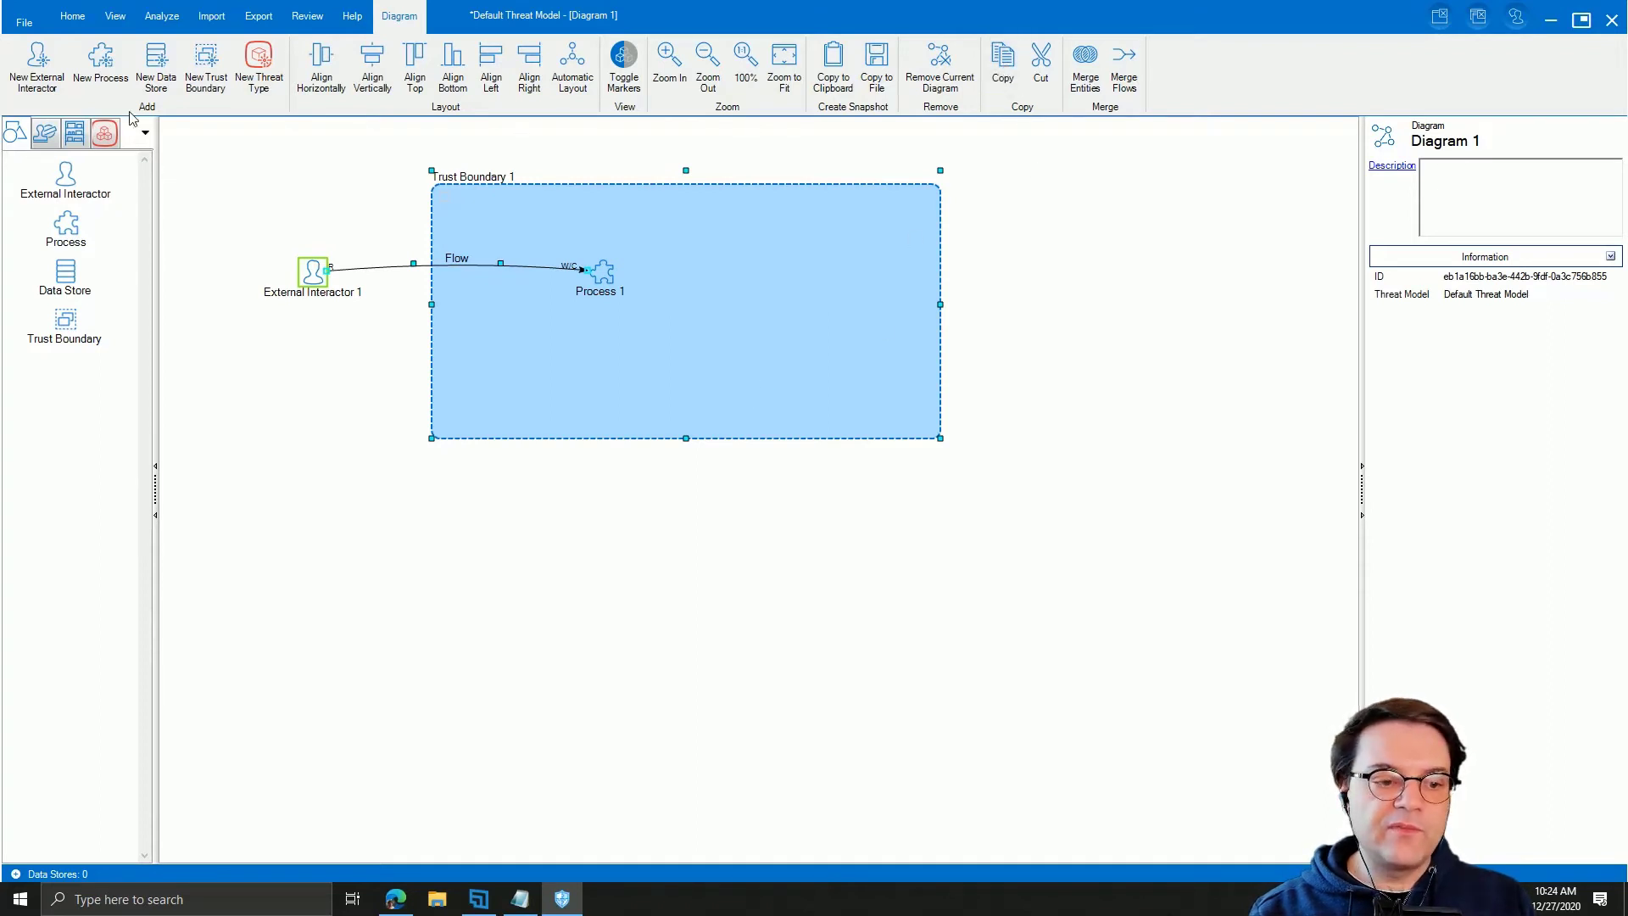
{"action": "left_click", "coordinate": [68, 21]}
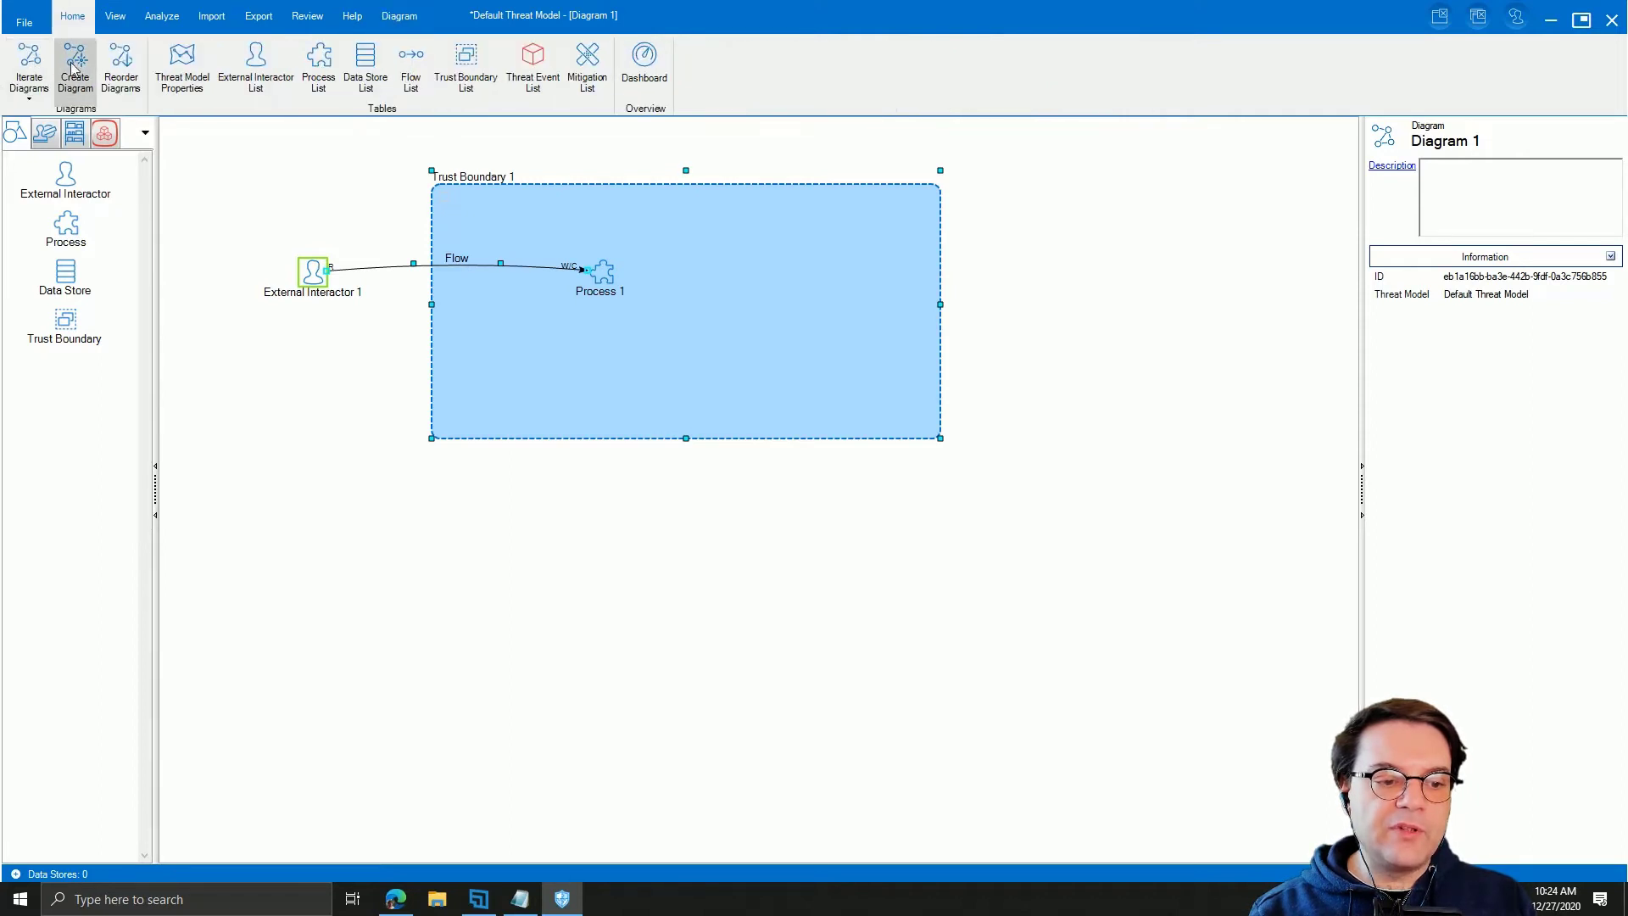
{"action": "left_click", "coordinate": [74, 67]}
{"action": "right_click", "coordinate": [292, 214]}
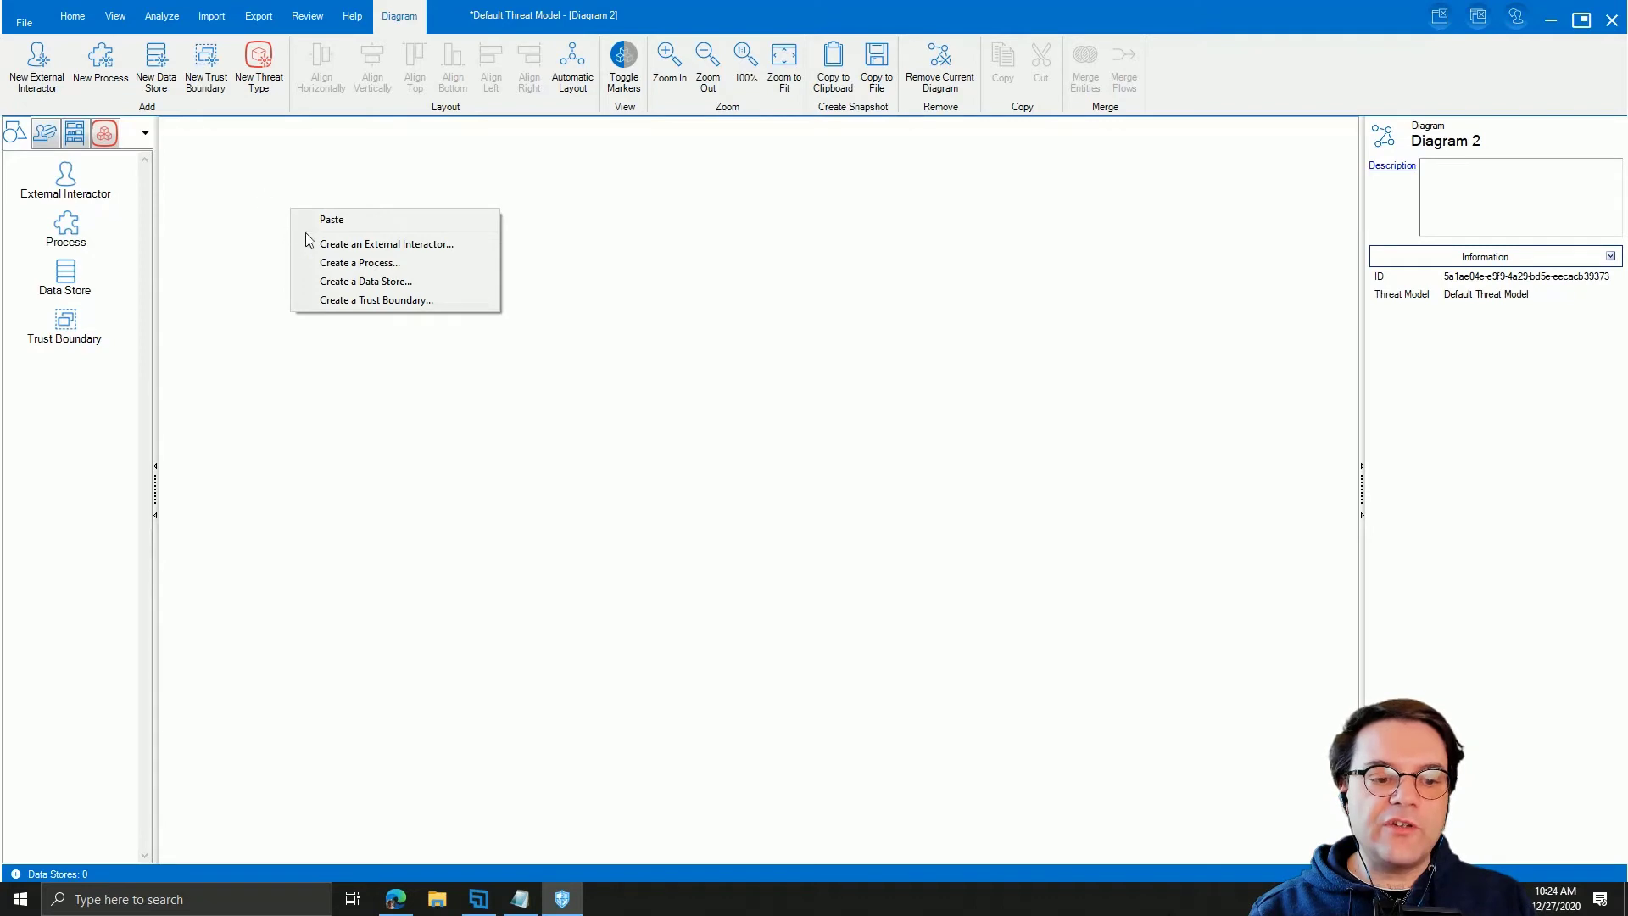
{"action": "left_click", "coordinate": [332, 220]}
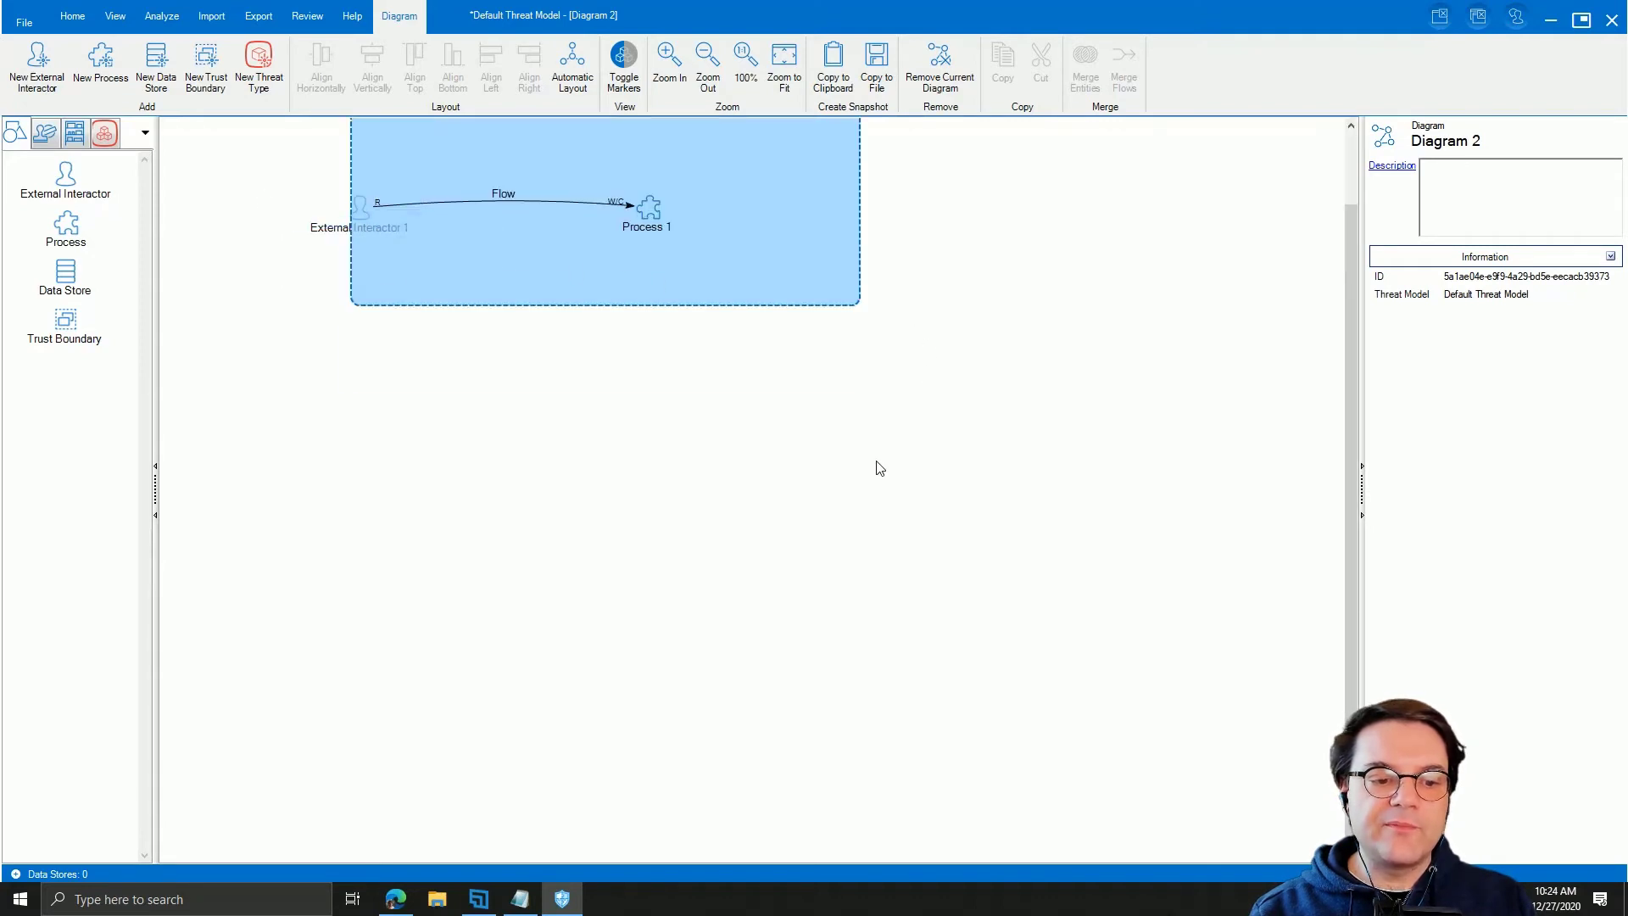
Step: Move Trust Boundary 1 in Diagram 2 away from External Interactor 1 so the interactor lies outside it
{"action": "scroll", "coordinate": [876, 463], "scroll_direction": "up", "scroll_amount": 2}
{"action": "left_click_drag", "start_coordinate": [604, 244], "coordinate": [718, 250]}
{"action": "left_click", "coordinate": [678, 524]}
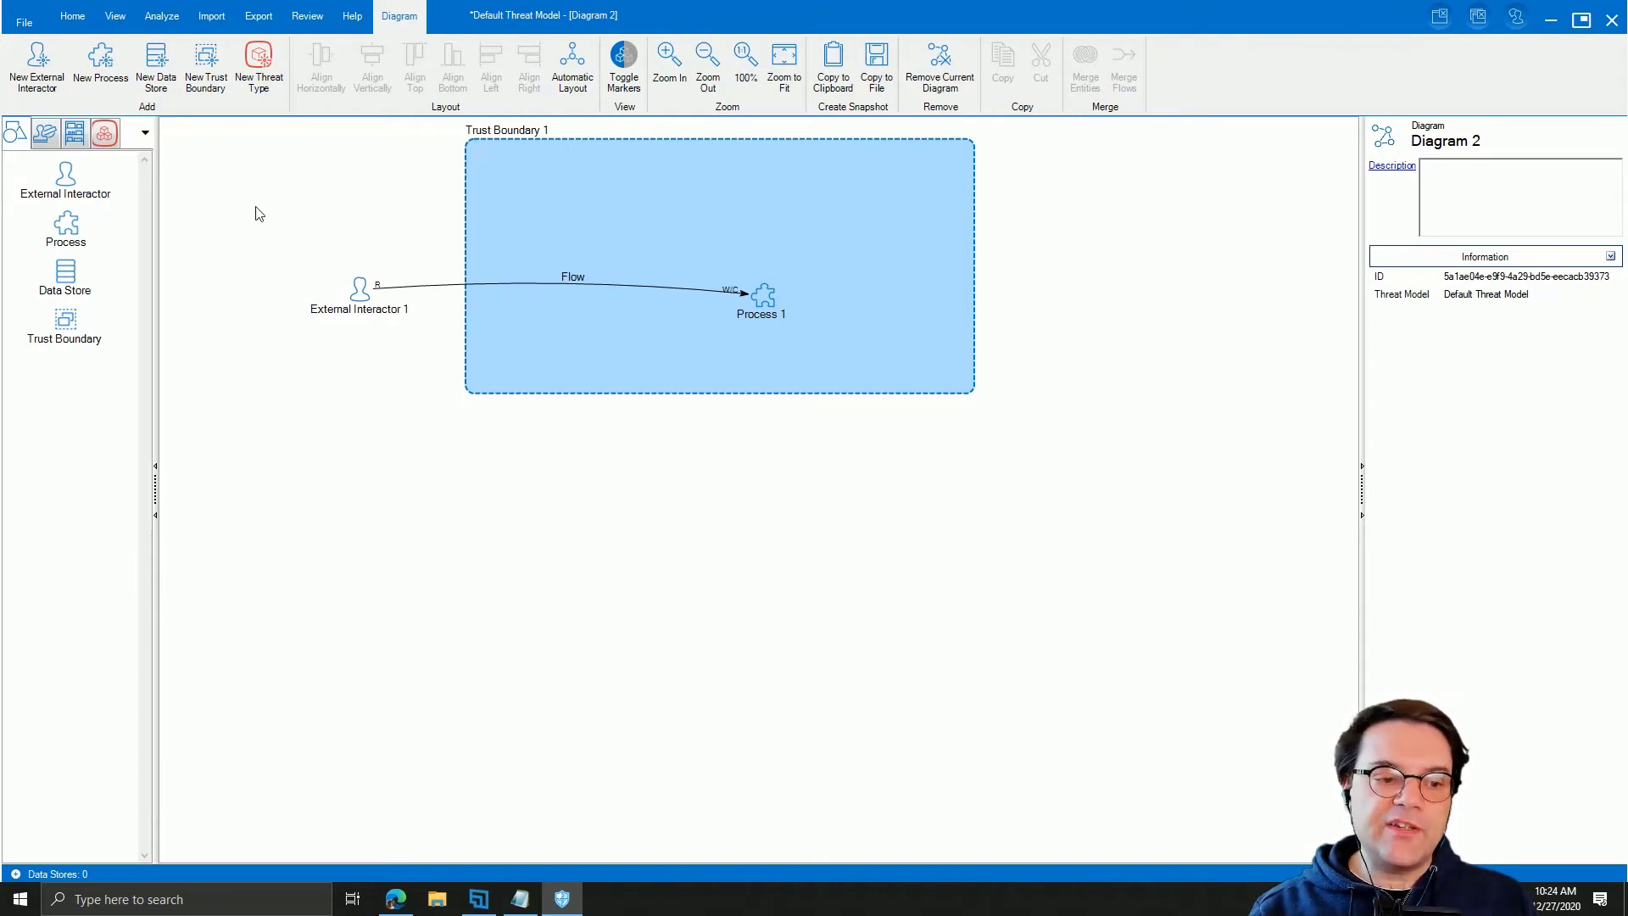
Step: Open the newest version of the recent Contoso PerfMon Threat model without saving the current one
{"action": "left_click", "coordinate": [25, 25]}
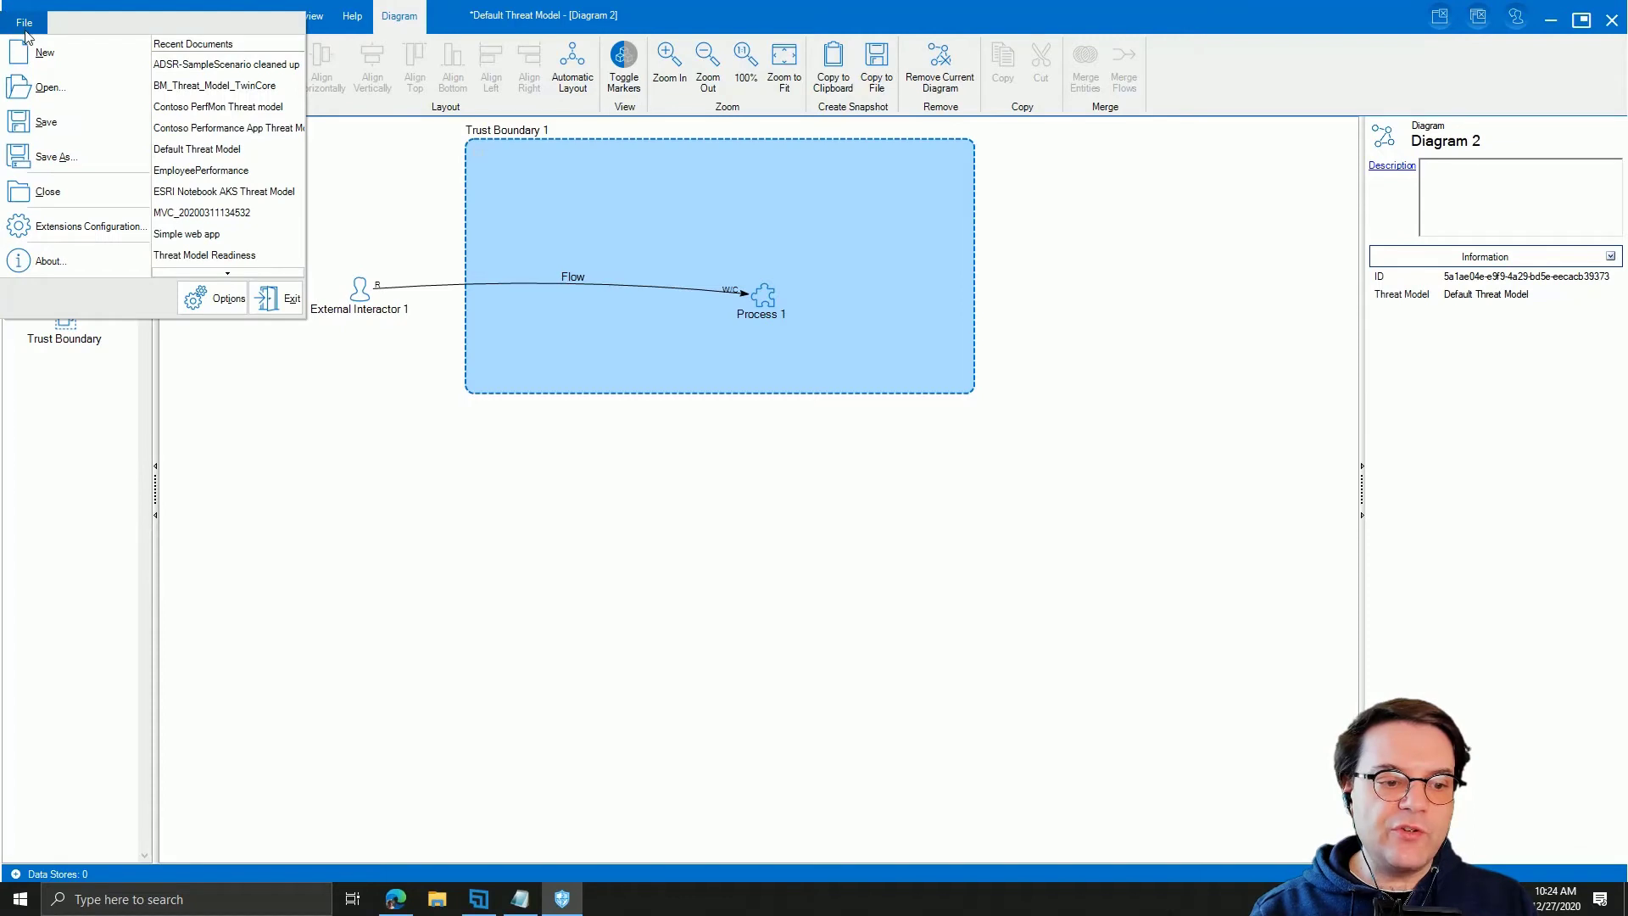
{"action": "key", "text": "Escape"}
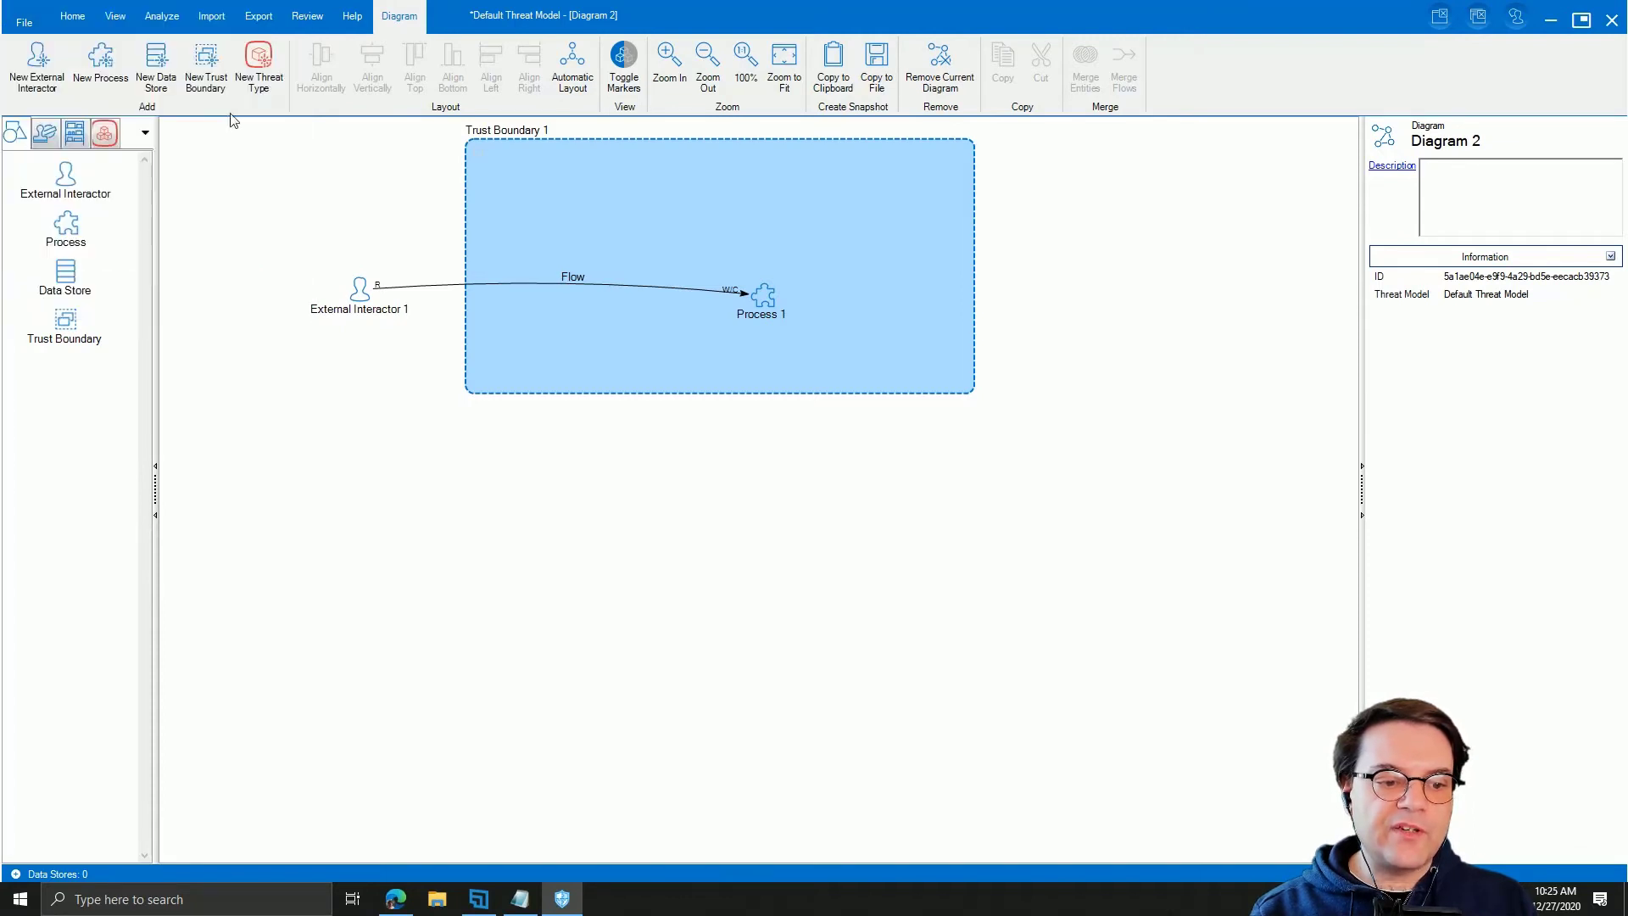
{"action": "left_click", "coordinate": [900, 531]}
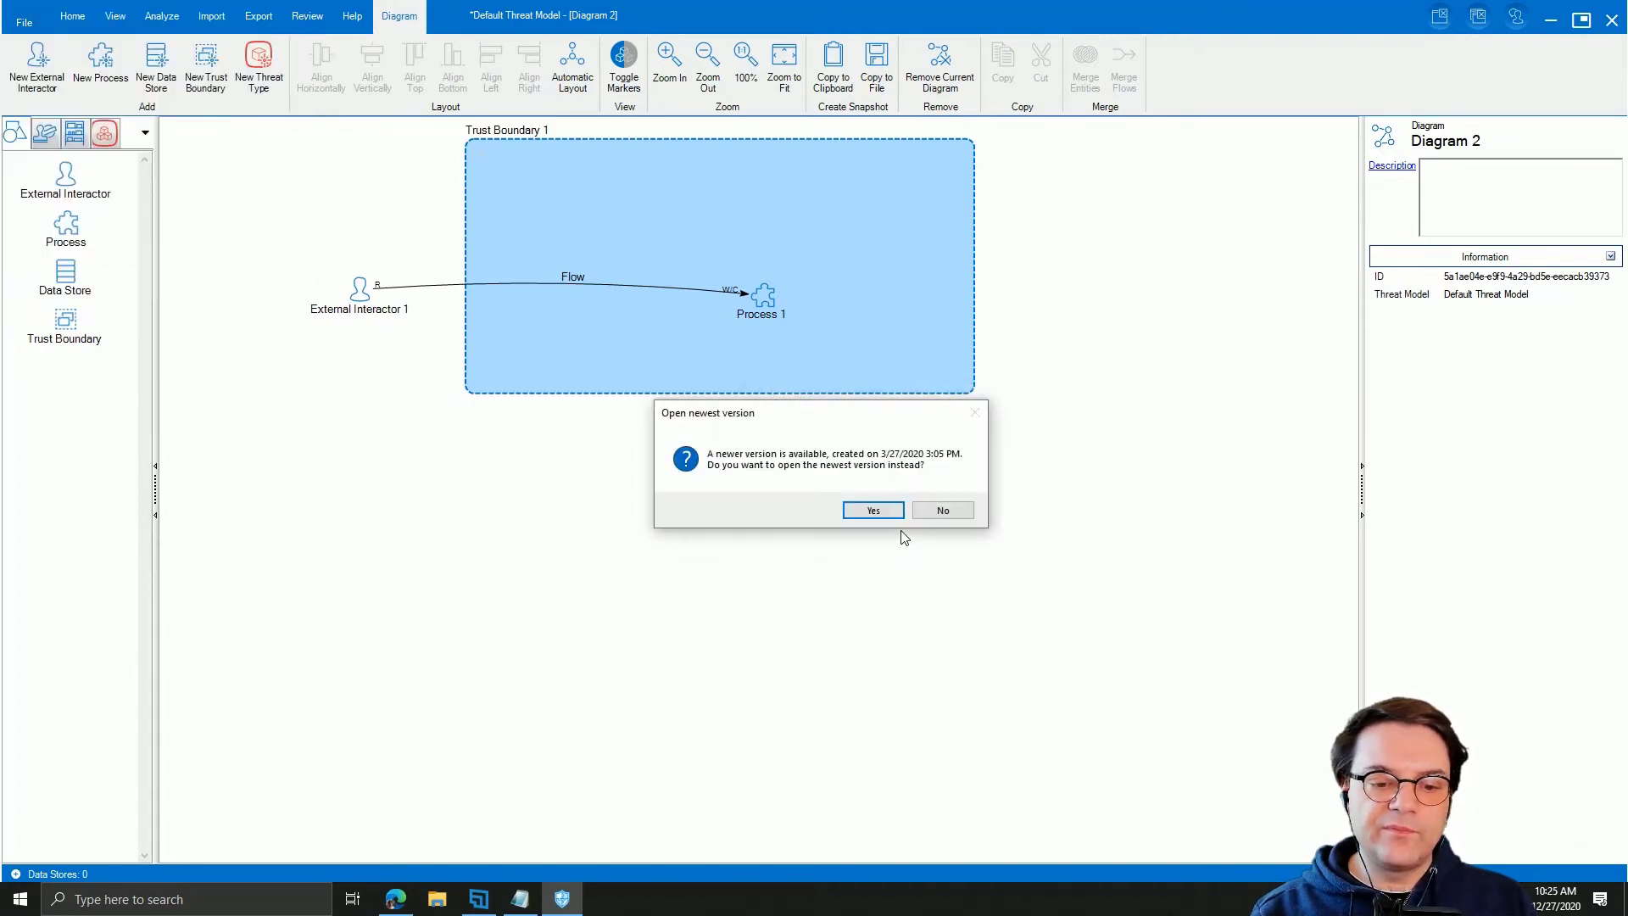
{"action": "left_click", "coordinate": [883, 515]}
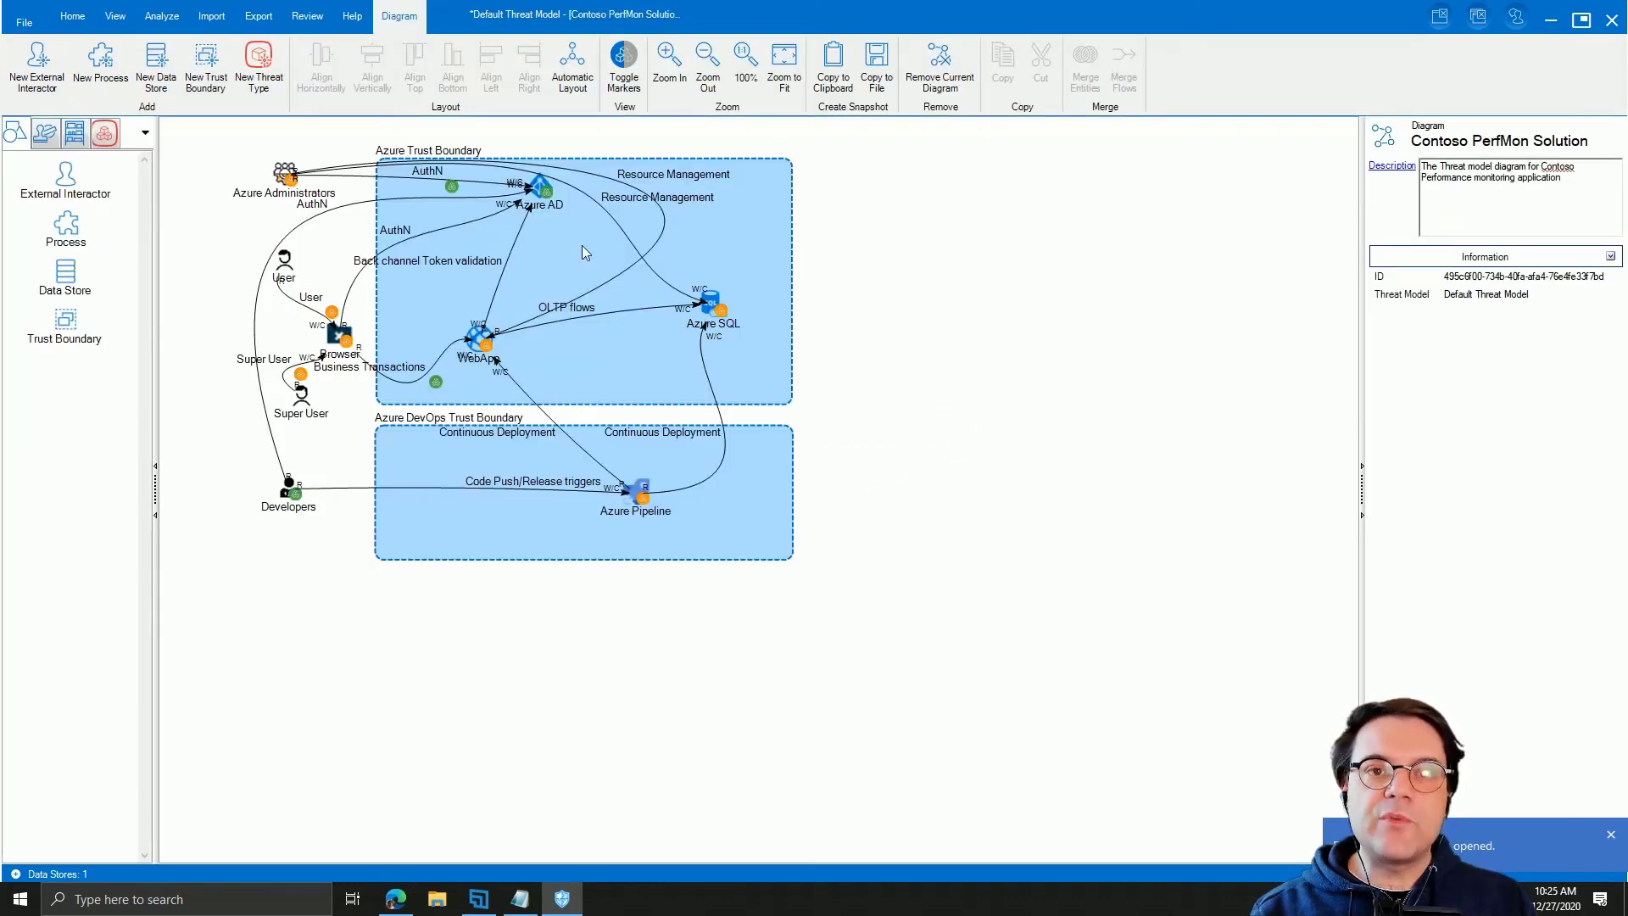
Step: Examine the threat events associated with the WebApp process through its marker in the diagram
{"action": "left_click", "coordinate": [478, 338]}
{"action": "mouse_move", "coordinate": [485, 346]}
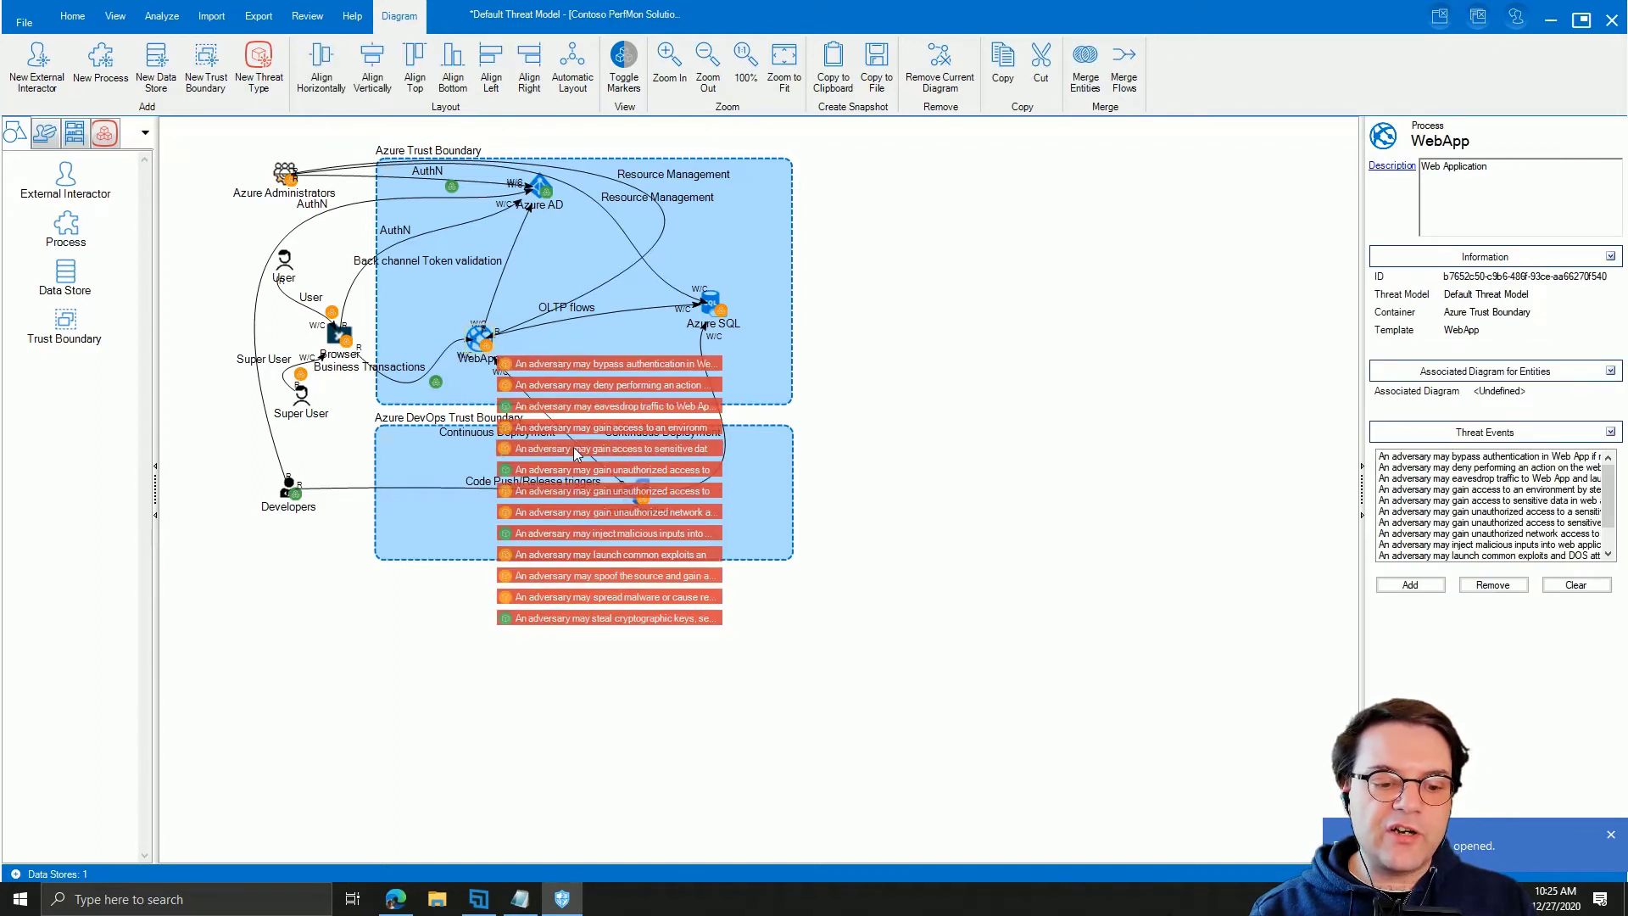
{"action": "left_click", "coordinate": [852, 603]}
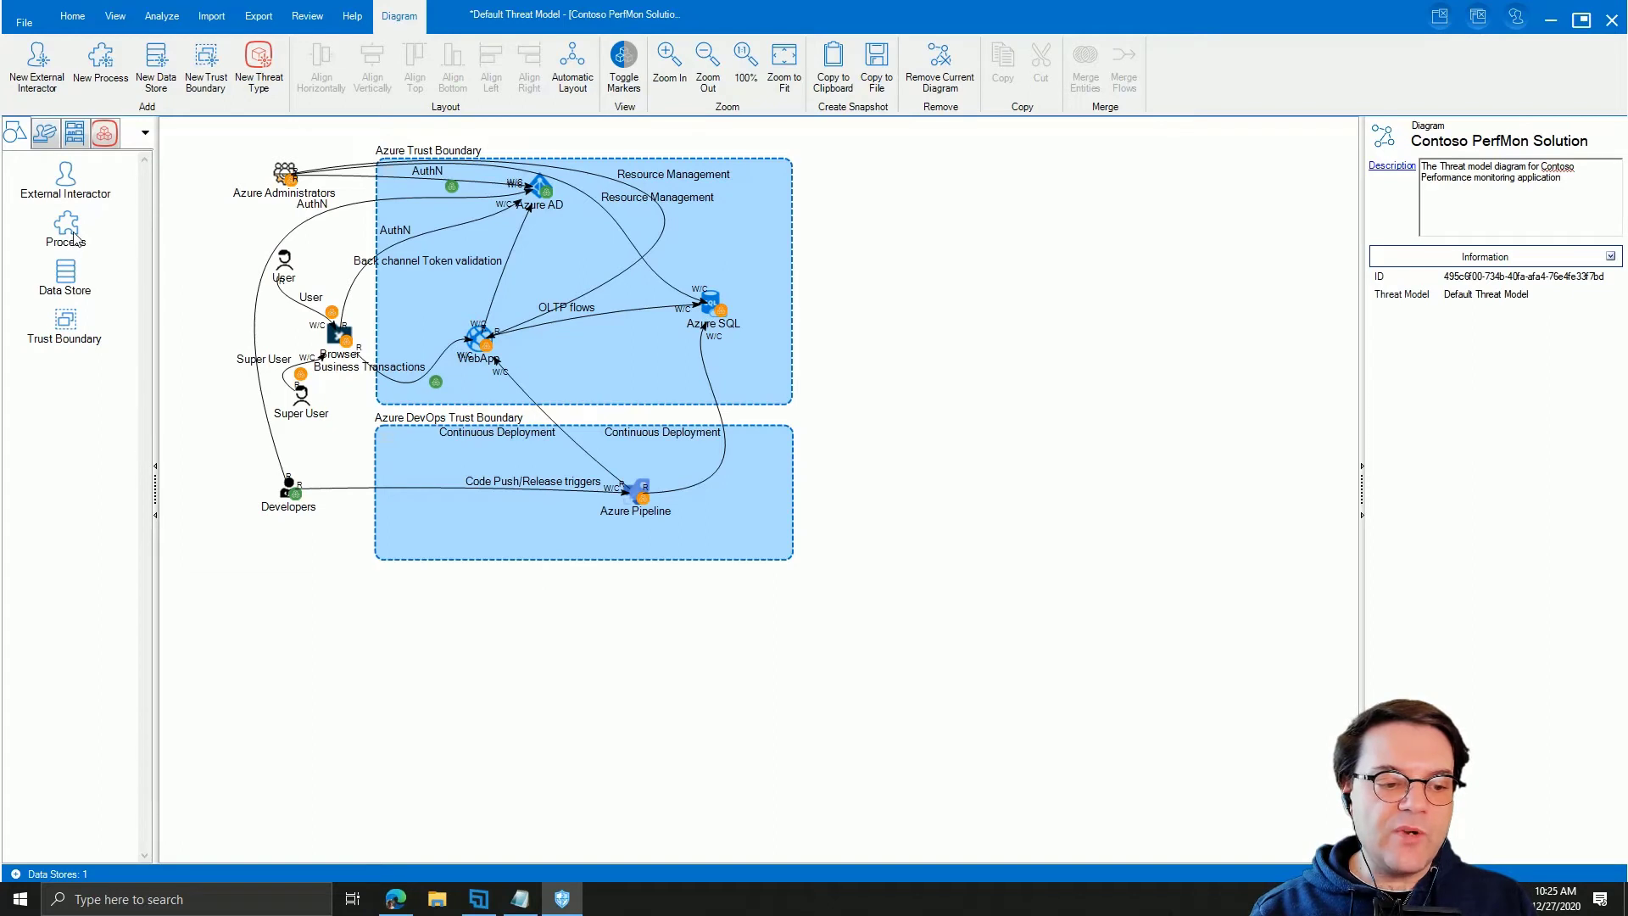
Step: Add a process above WebApp within the Azure Trust Boundary area and name it Second WebApp
{"action": "left_click_drag", "start_coordinate": [75, 236], "coordinate": [445, 288]}
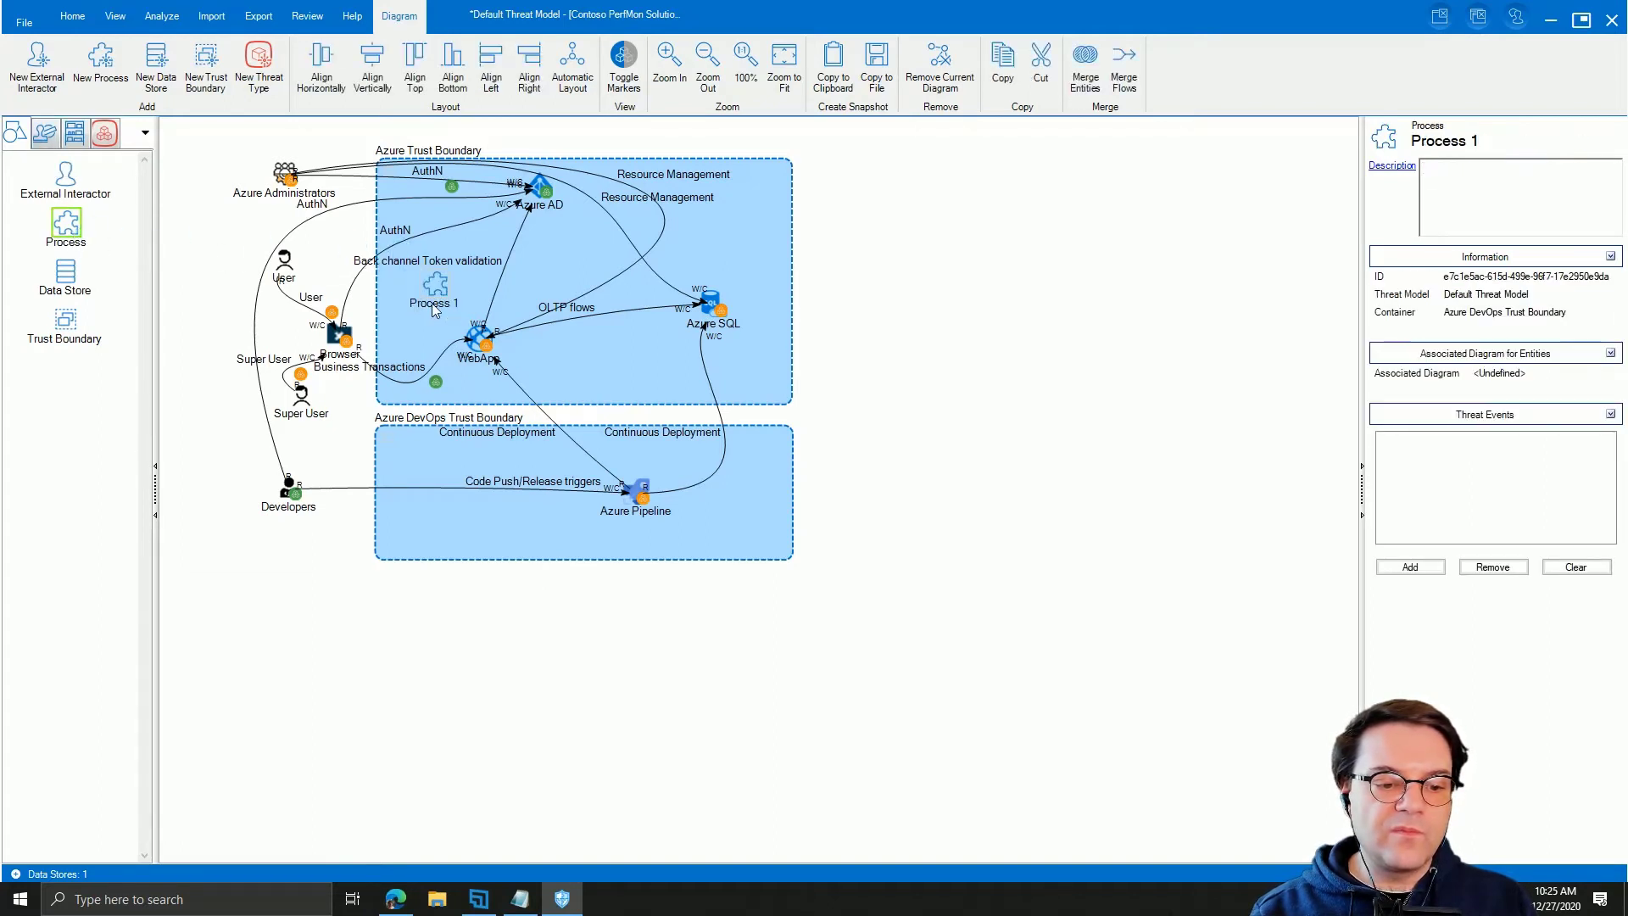
{"action": "left_click", "coordinate": [430, 303]}
{"action": "type", "text": "Second"}
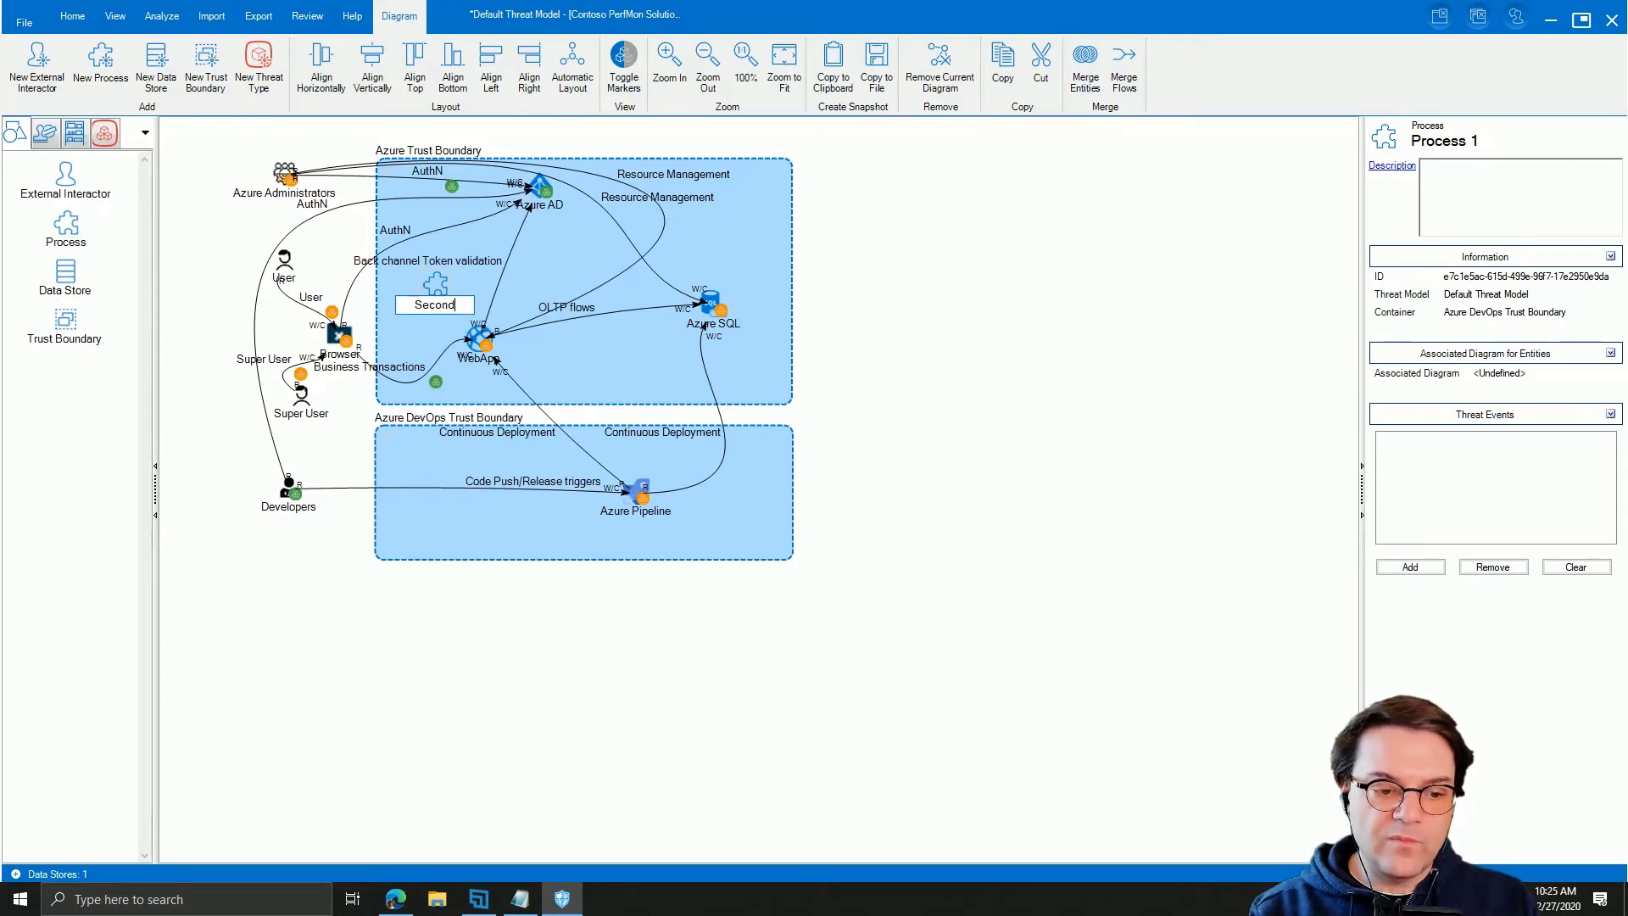
{"action": "type", "text": " WebApp"}
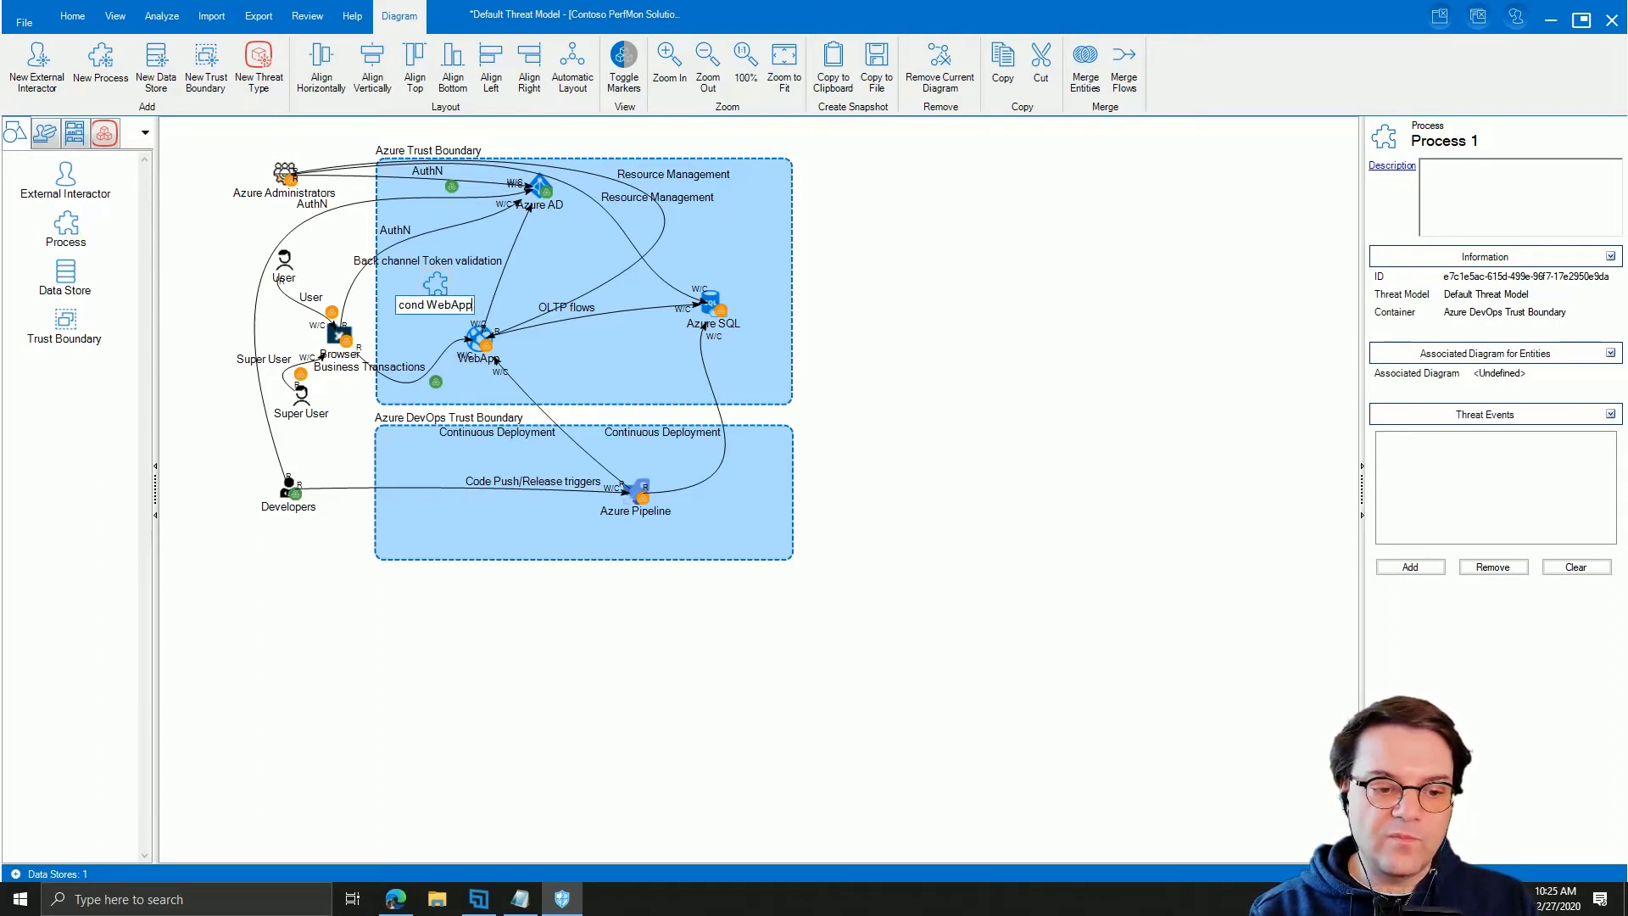
{"action": "key", "text": "Return"}
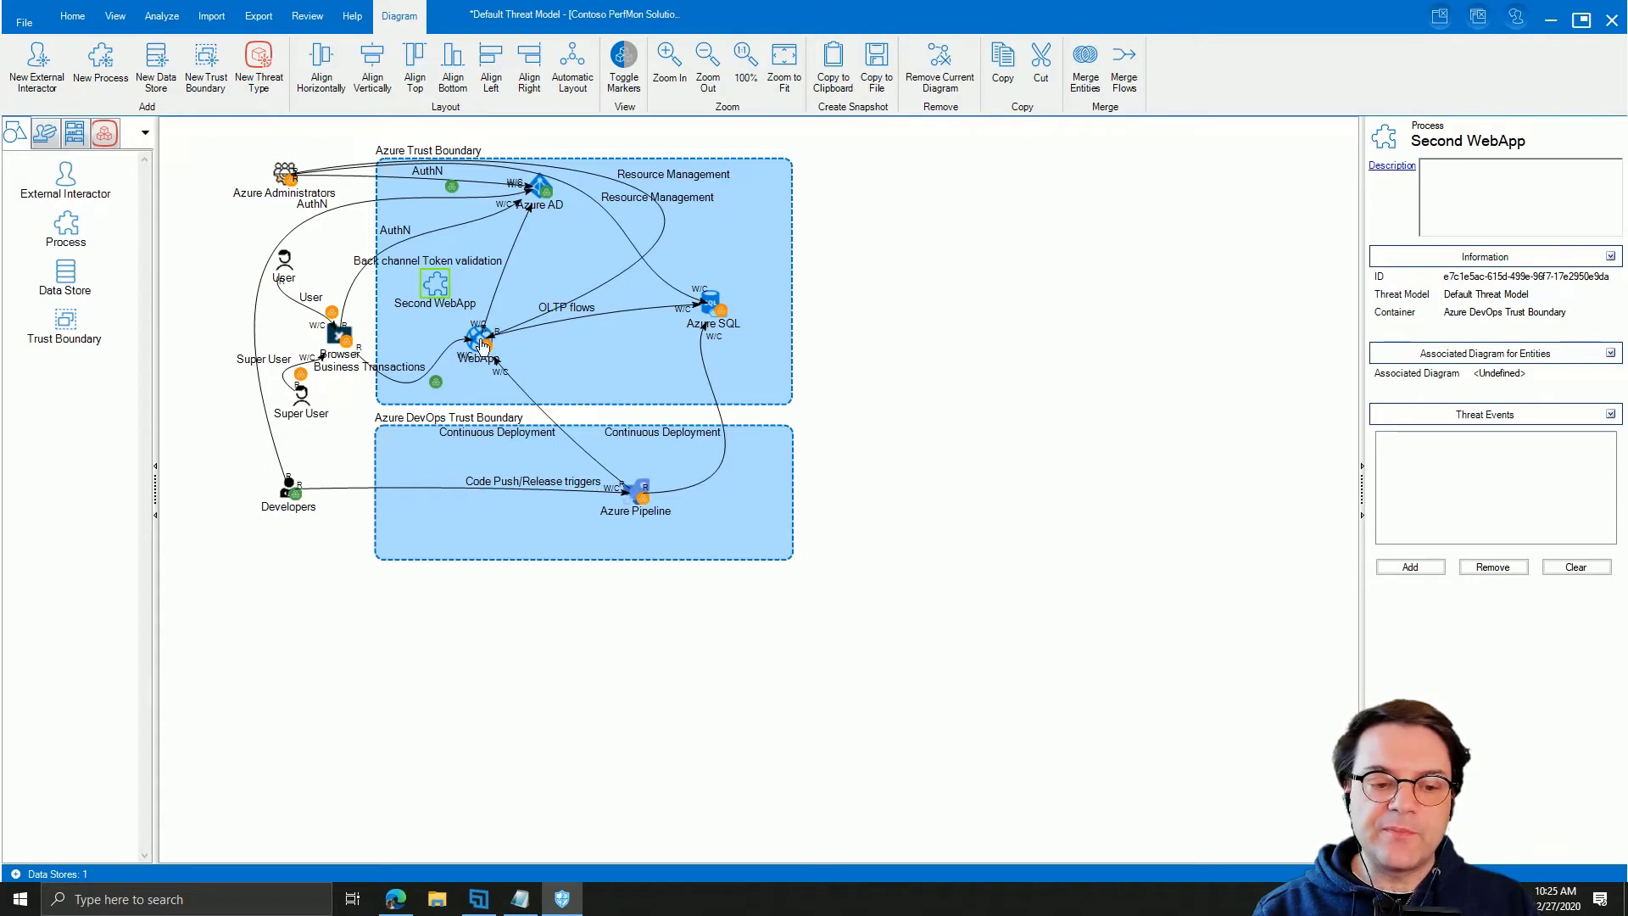
Step: Draw flows from Second WebApp to WebApp and to Browser
{"action": "right_click", "coordinate": [440, 282]}
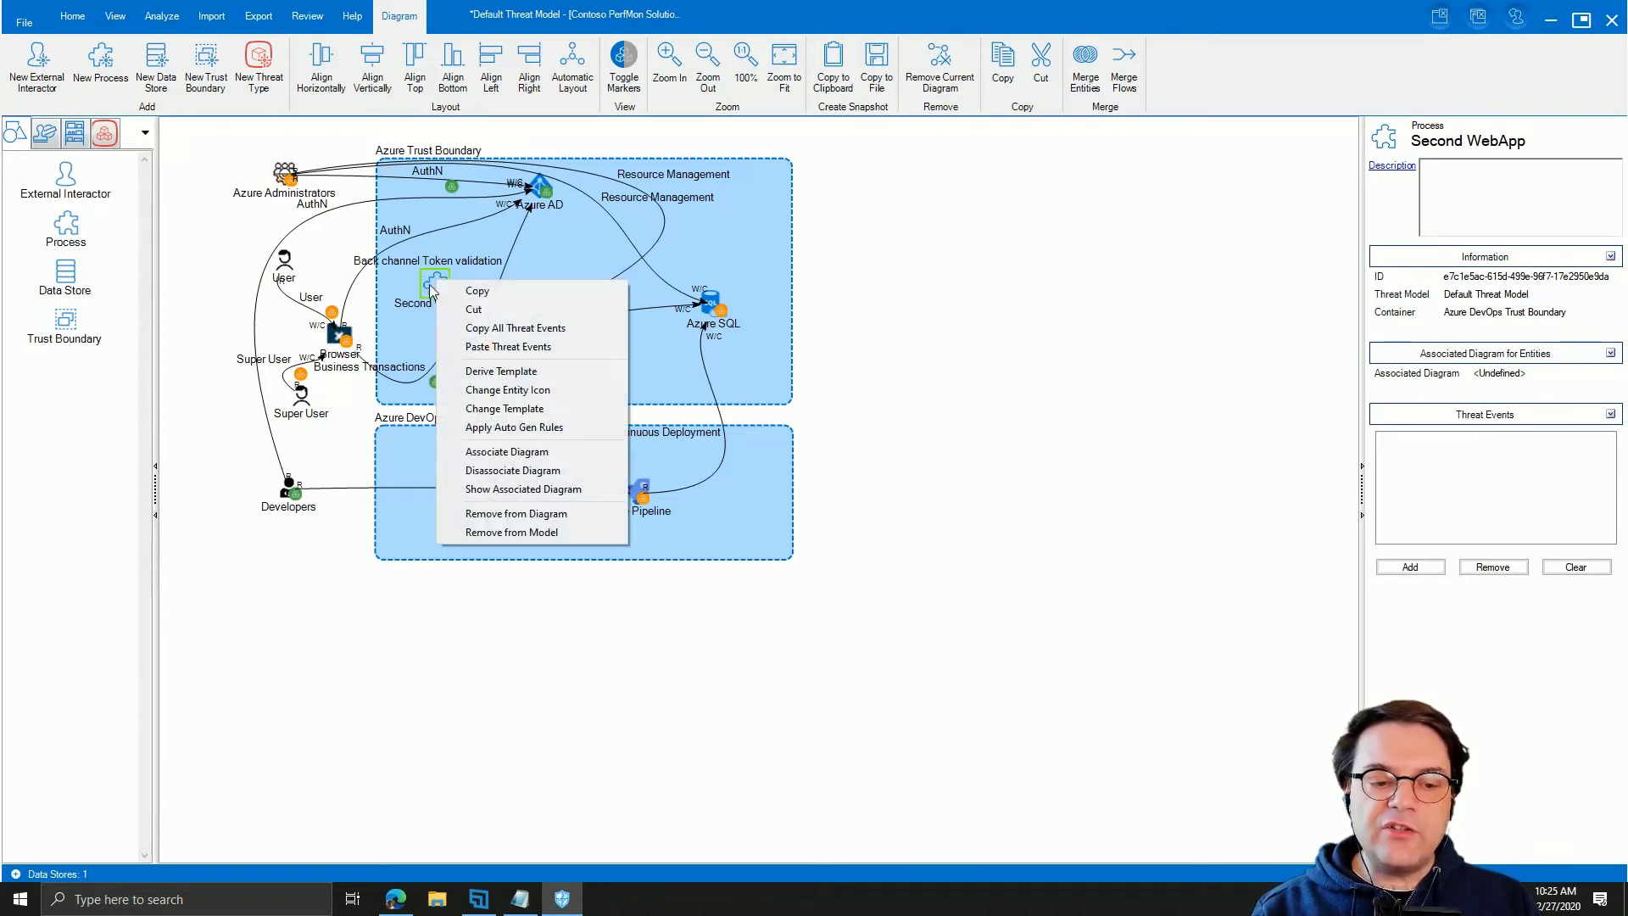
{"action": "left_click", "coordinate": [432, 291]}
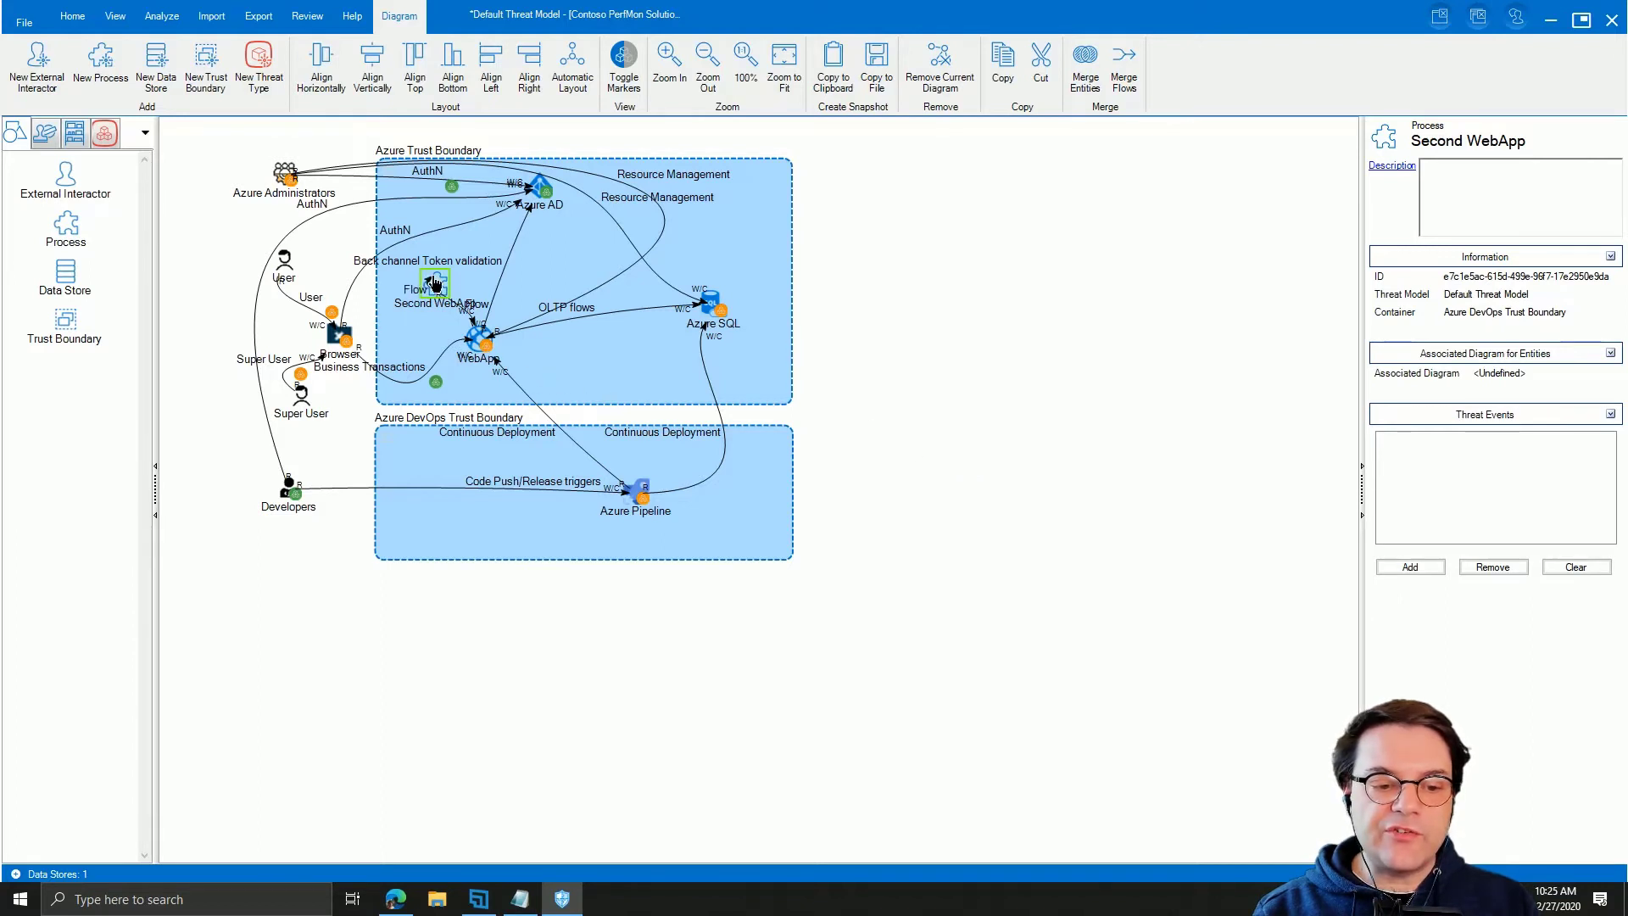
{"action": "left_click_drag", "start_coordinate": [439, 288], "coordinate": [347, 332]}
Step: Copy all threat events of WebApp and paste them onto Second WebApp
{"action": "left_click", "coordinate": [478, 346]}
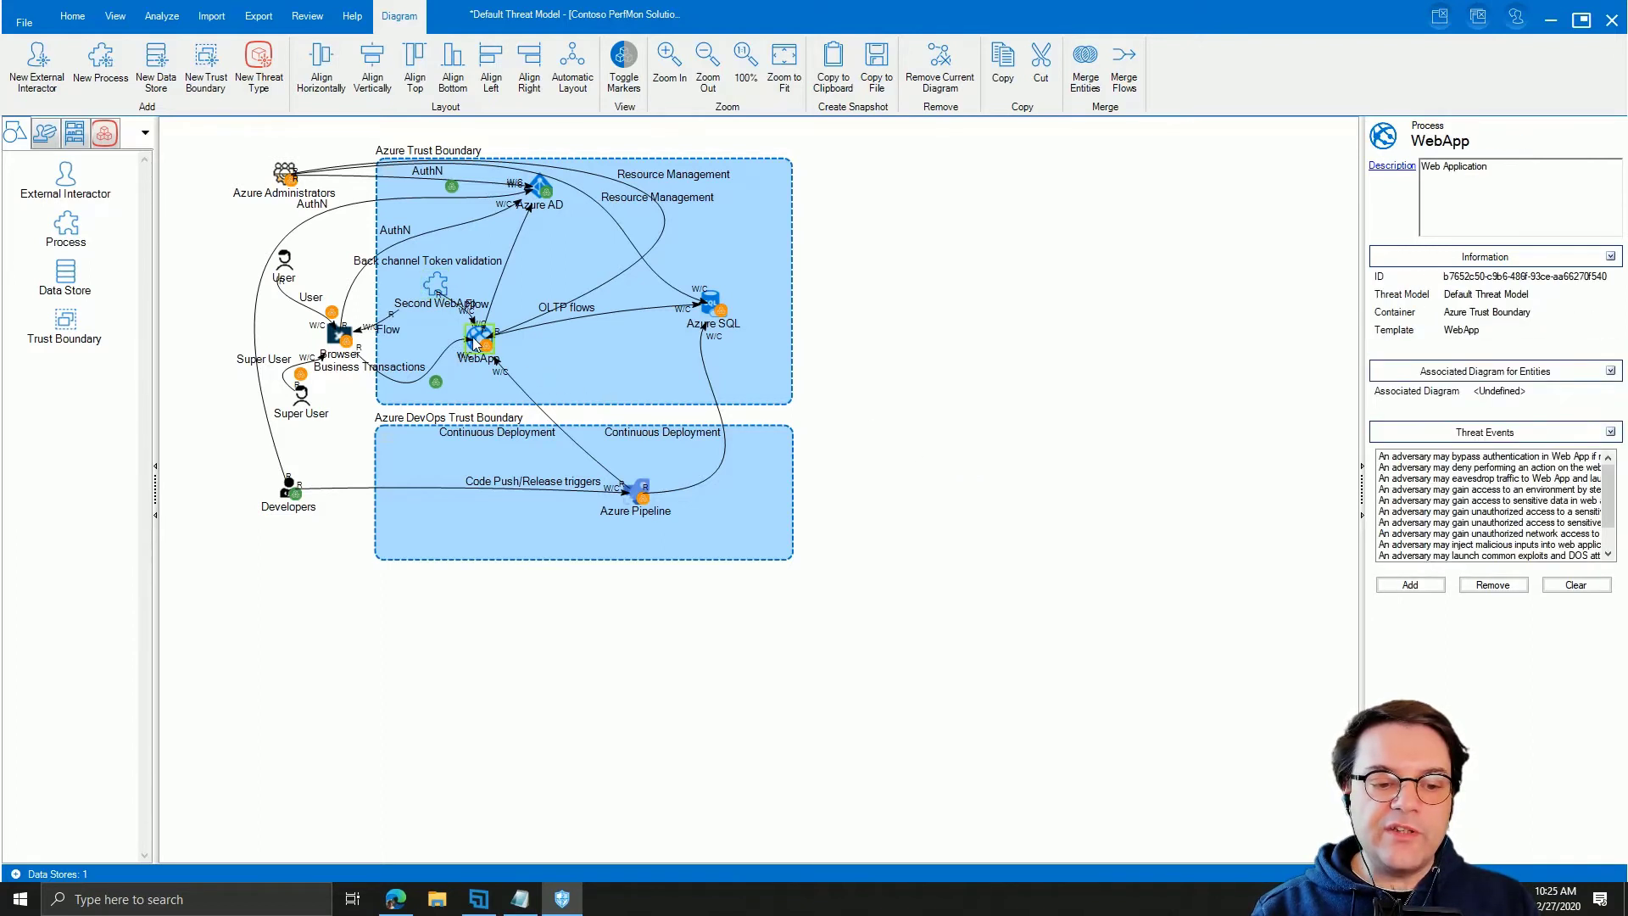
{"action": "right_click", "coordinate": [474, 342]}
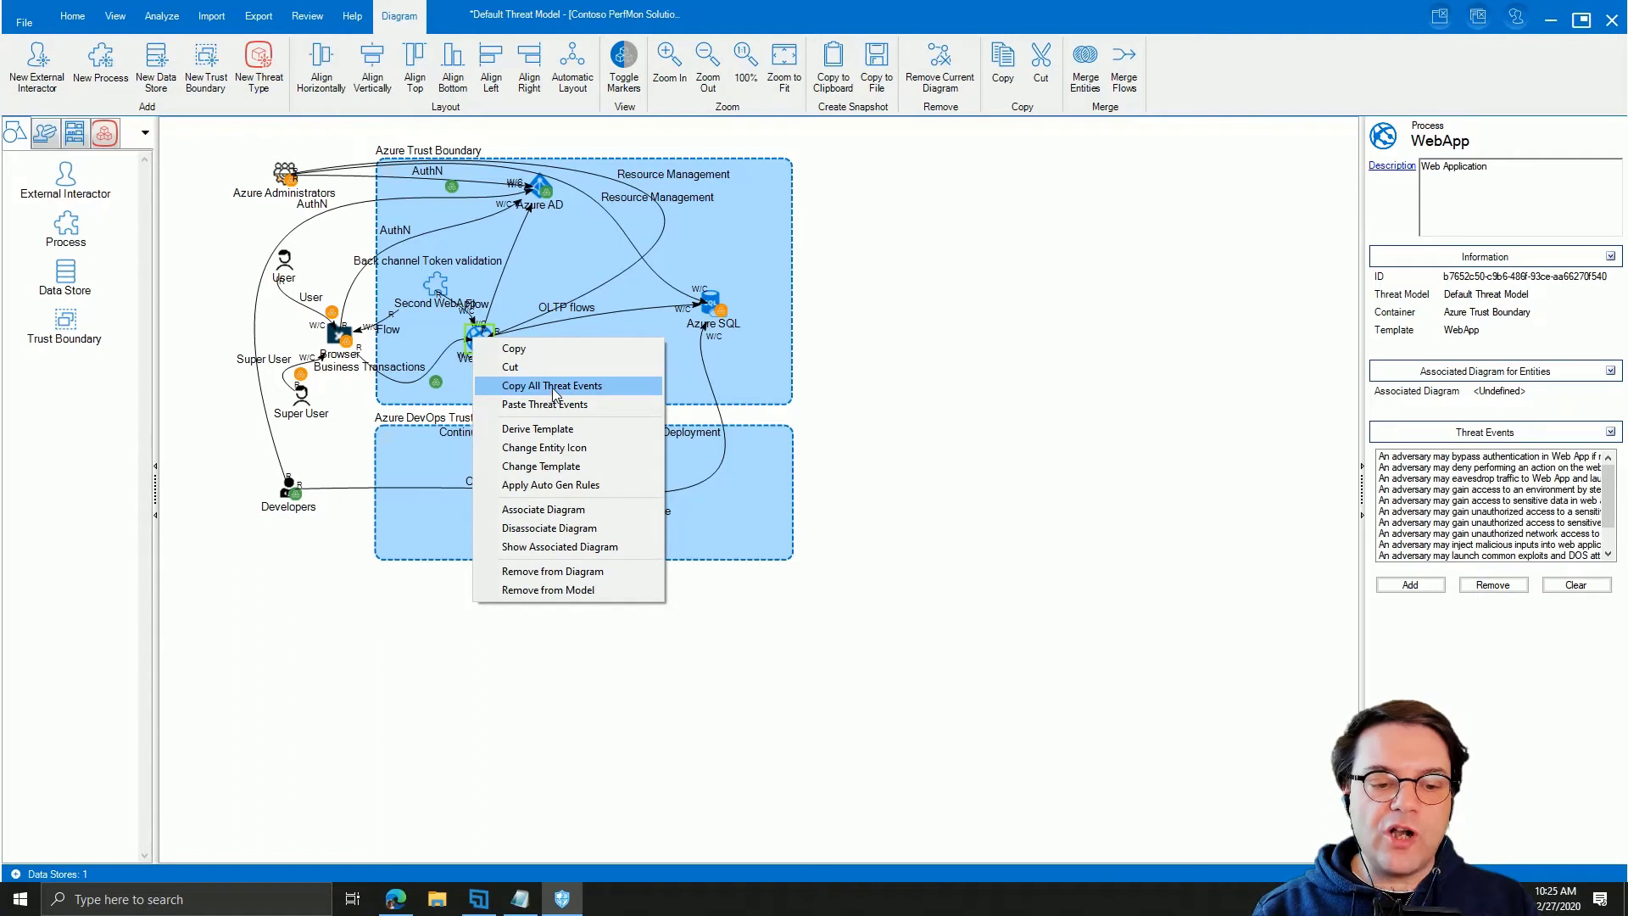
{"action": "left_click", "coordinate": [600, 389]}
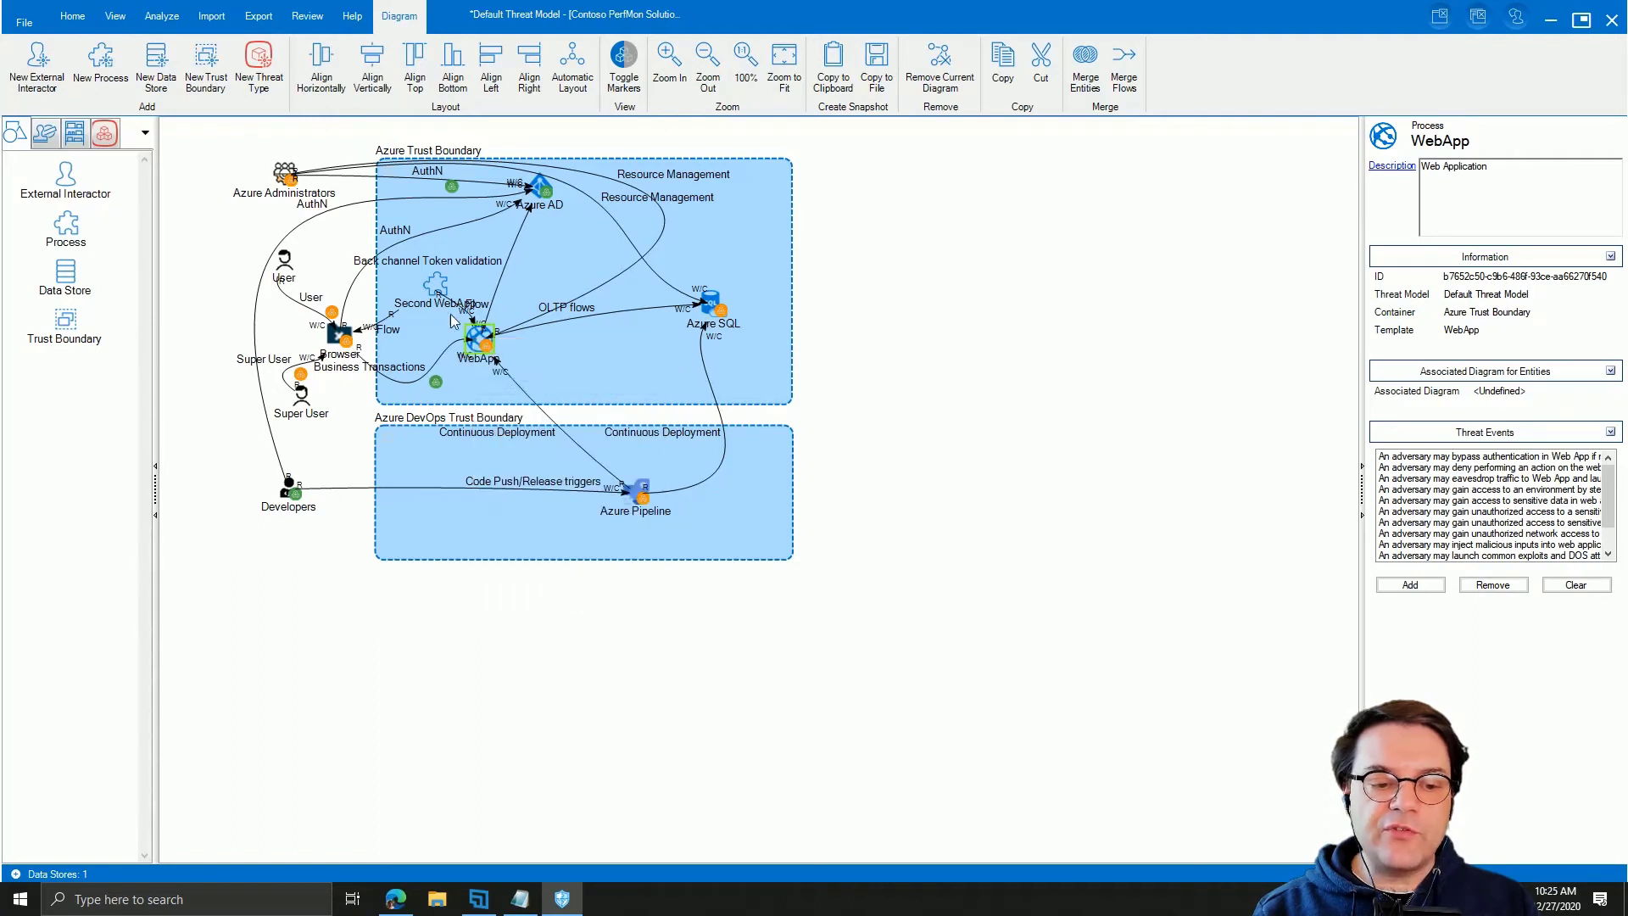
{"action": "left_click", "coordinate": [443, 286]}
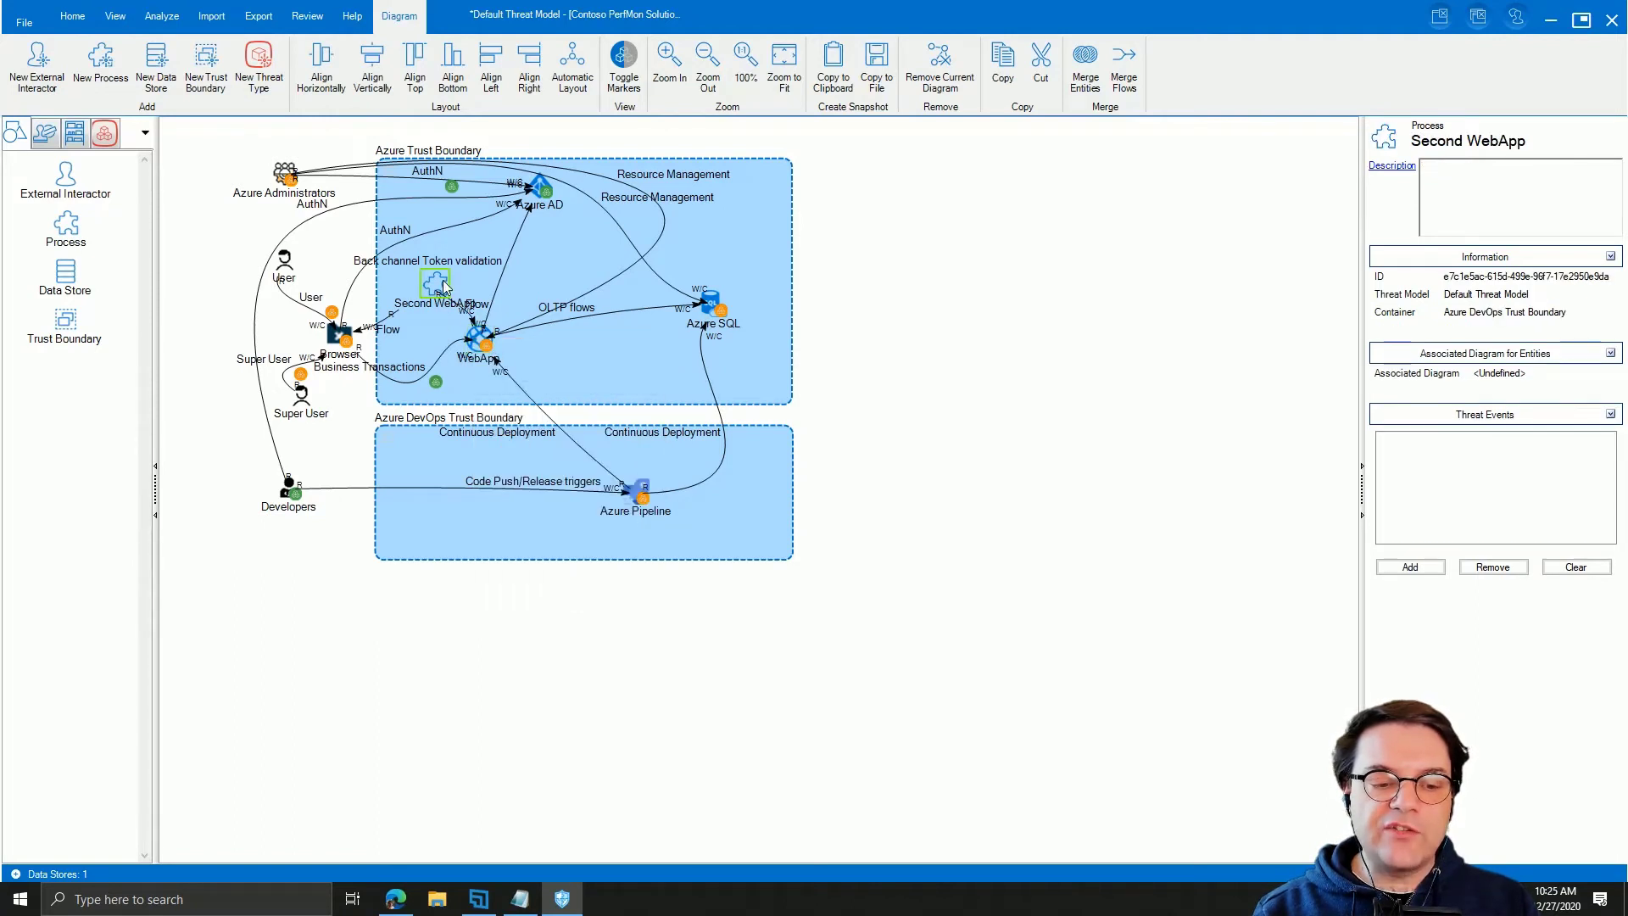
{"action": "right_click", "coordinate": [442, 286]}
{"action": "left_click", "coordinate": [543, 350]}
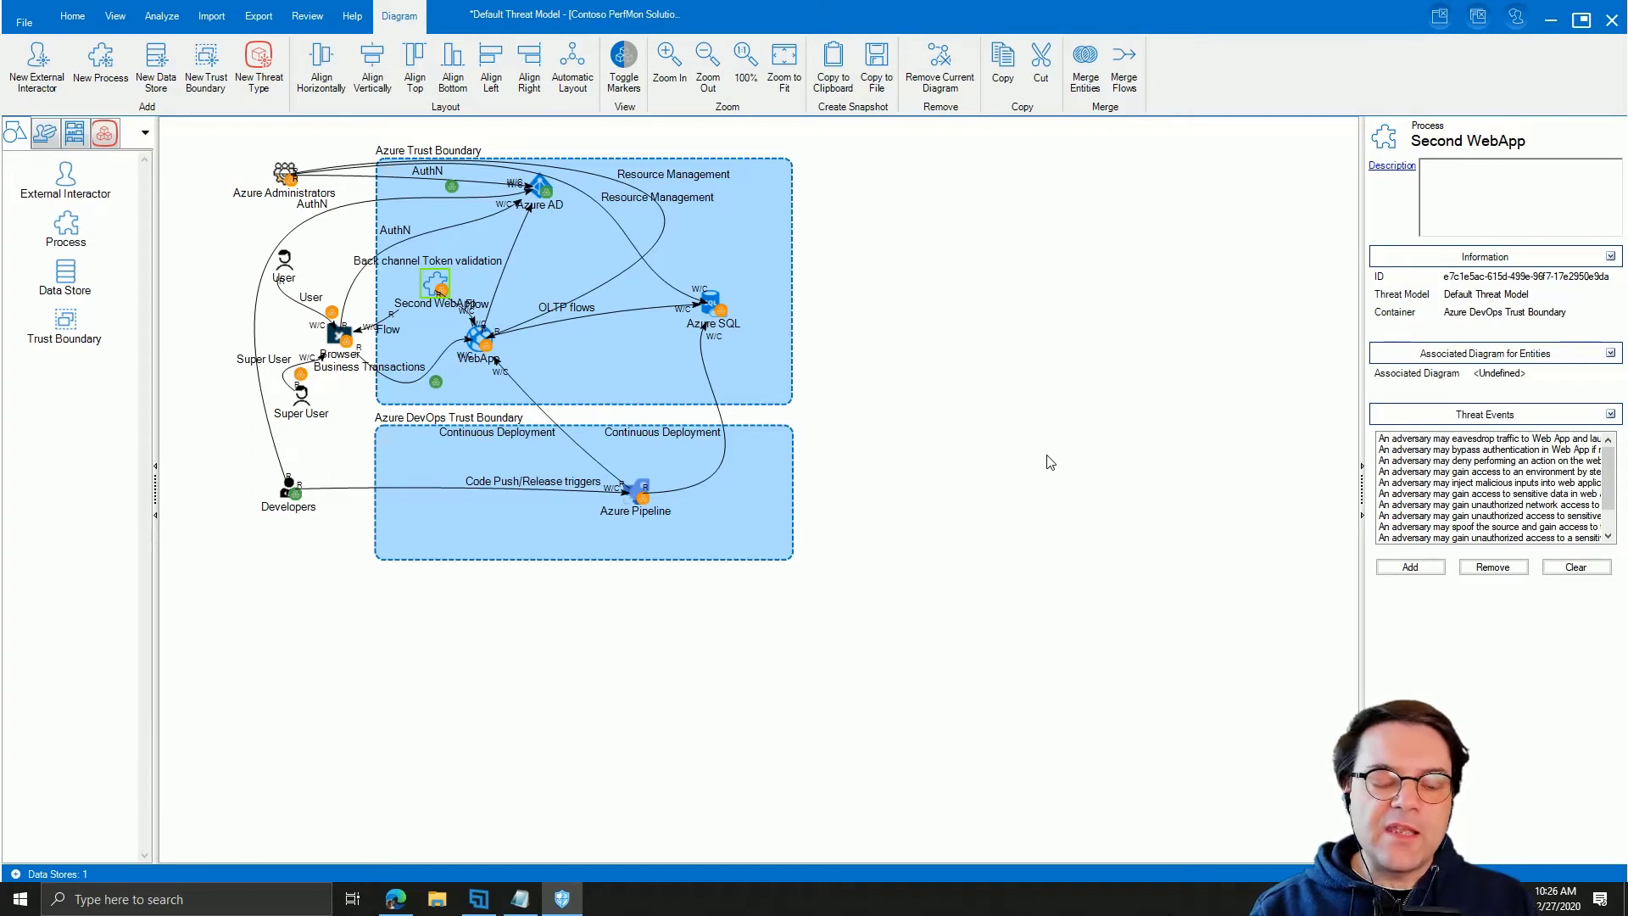
{"action": "left_click", "coordinate": [929, 386]}
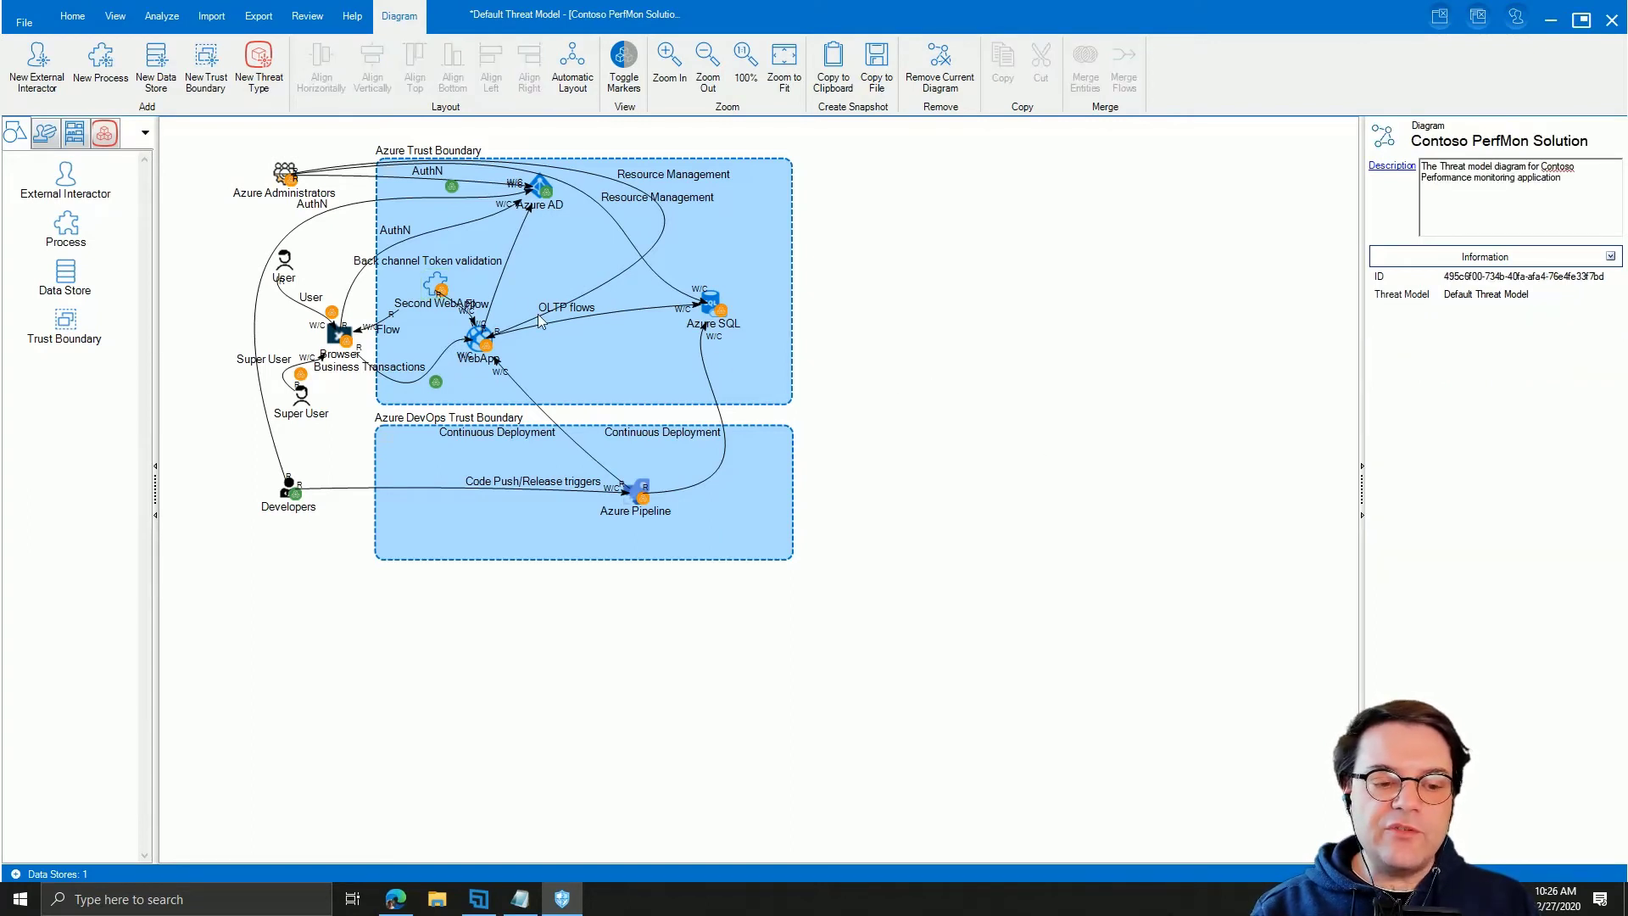
Step: Move the Second WebApp process slightly farther from WebApp, placing it in the Azure Trust Boundary
{"action": "left_click", "coordinate": [442, 286]}
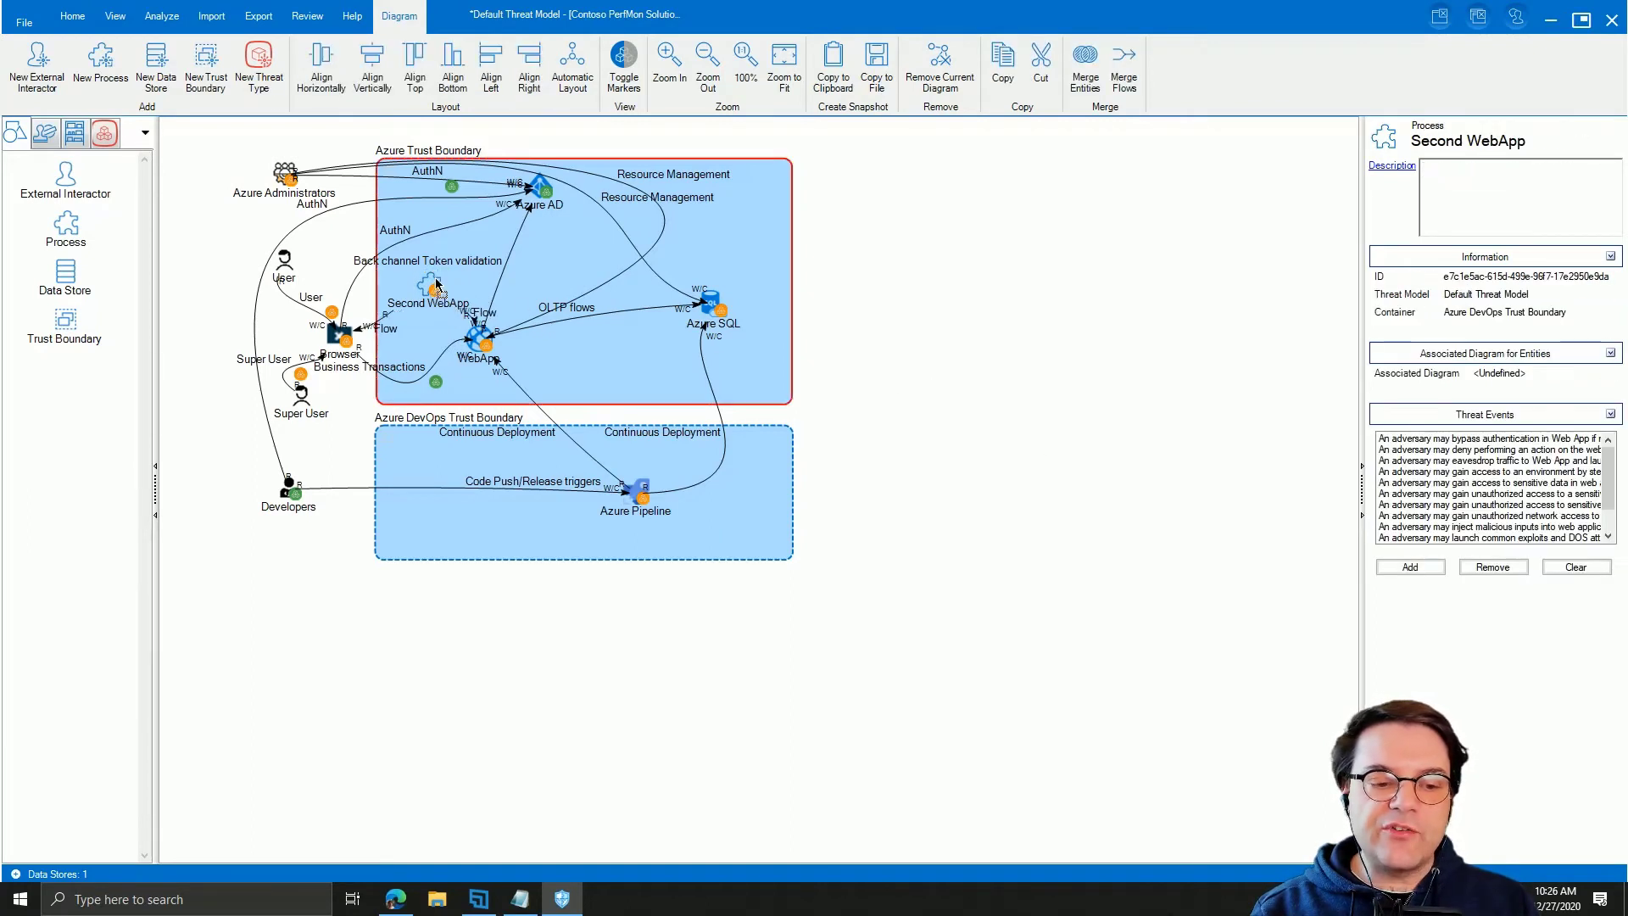
{"action": "left_click_drag", "start_coordinate": [441, 286], "coordinate": [430, 287]}
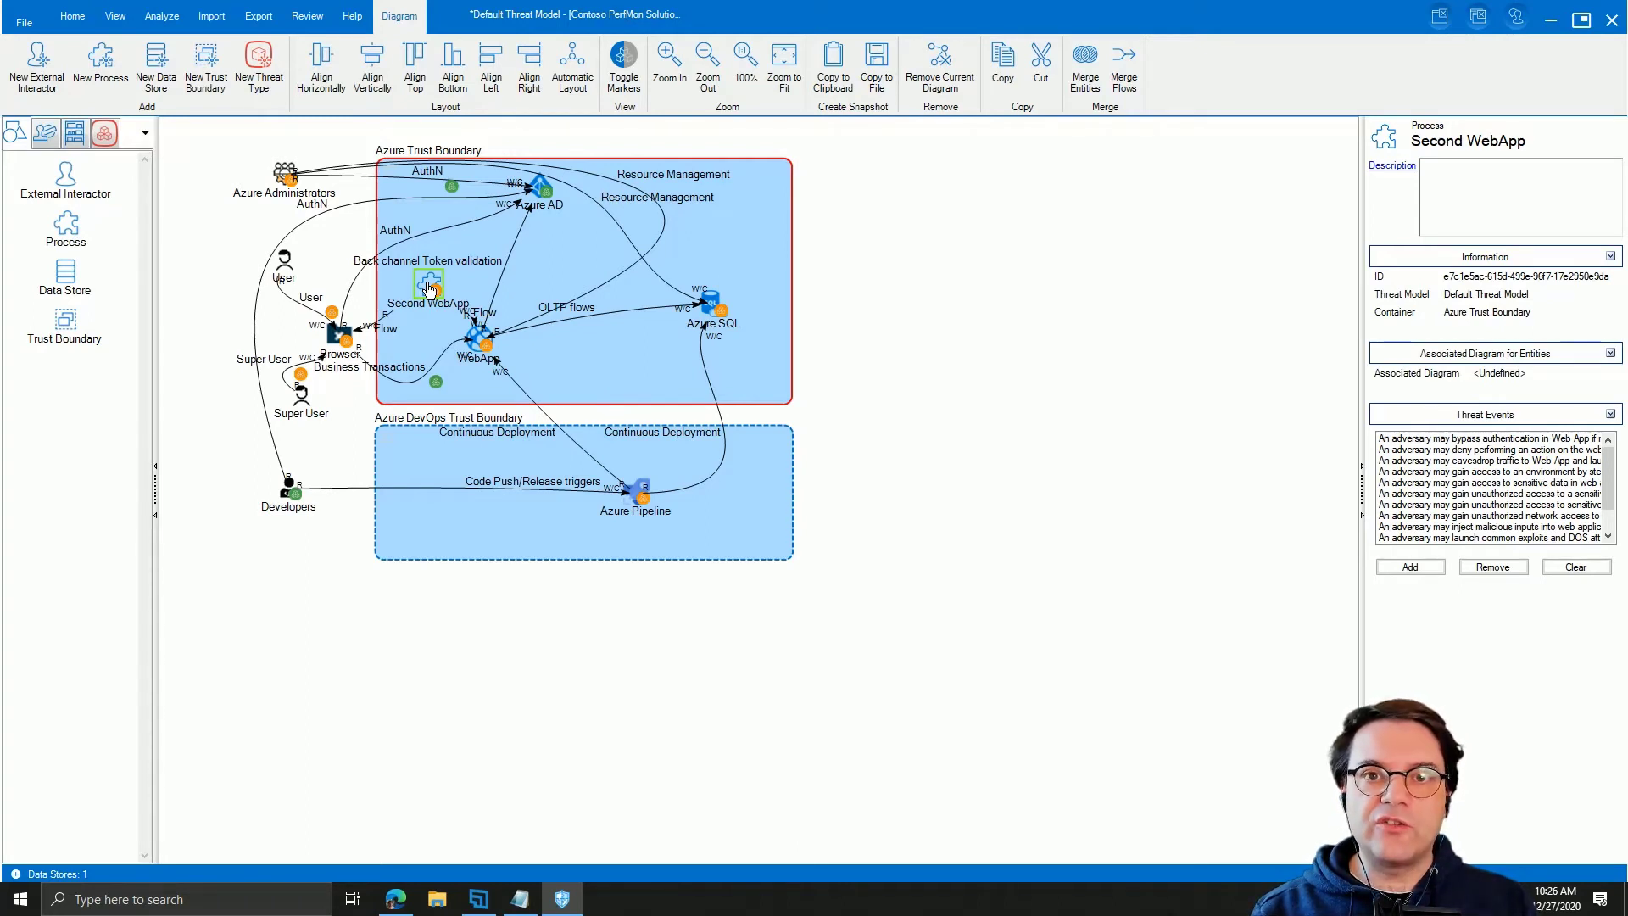
{"action": "right_click", "coordinate": [429, 289]}
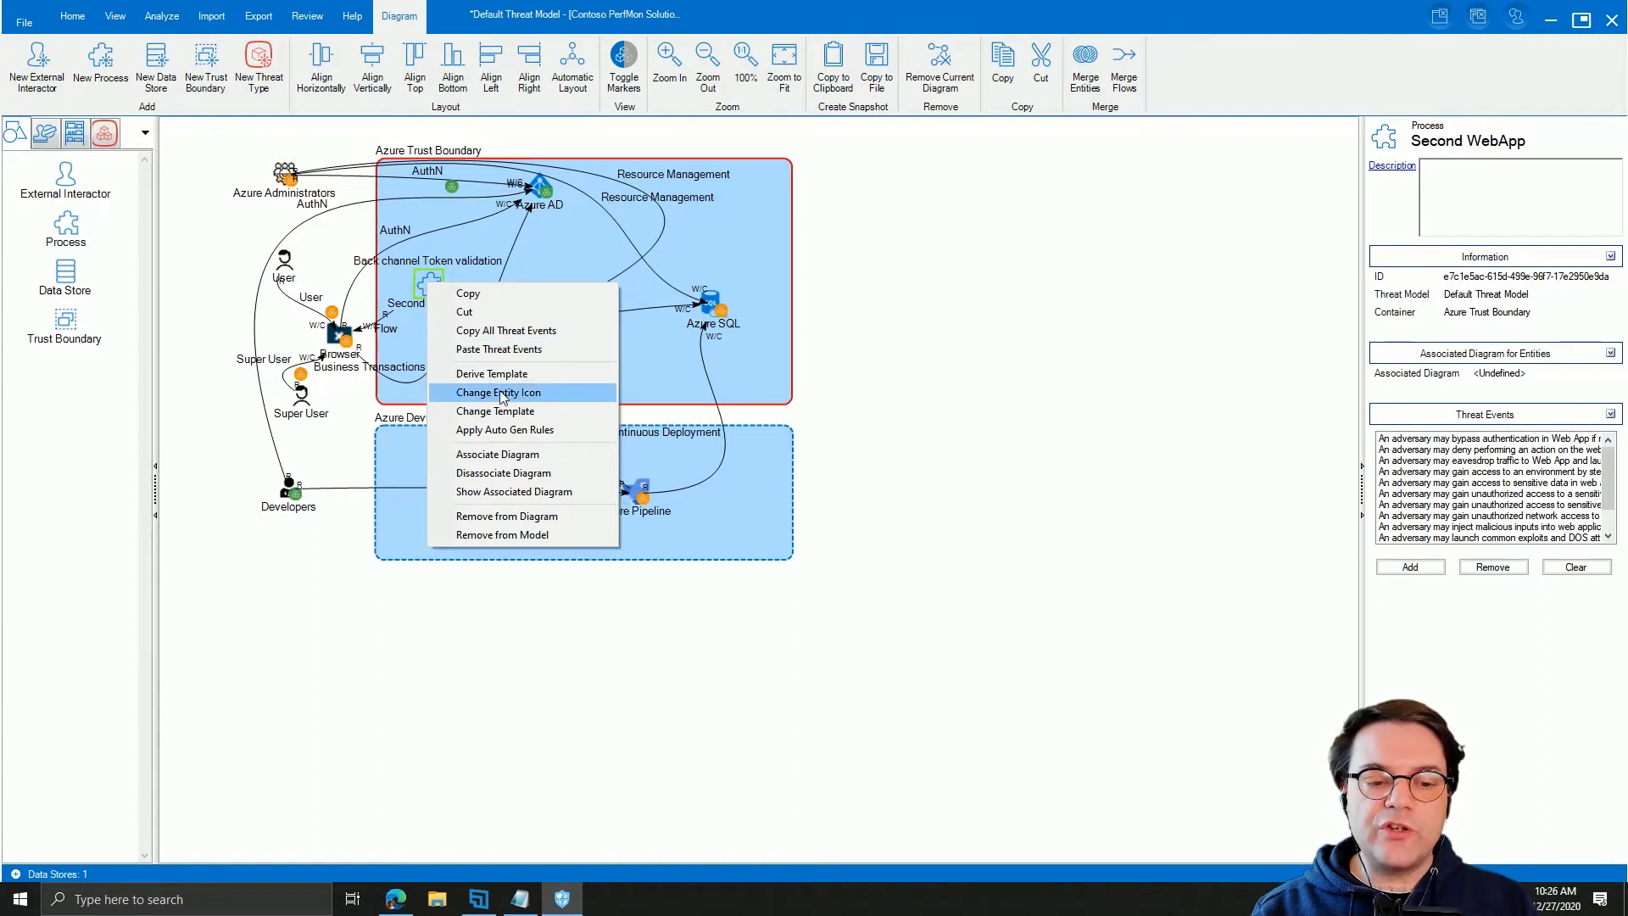
{"action": "left_click", "coordinate": [561, 400]}
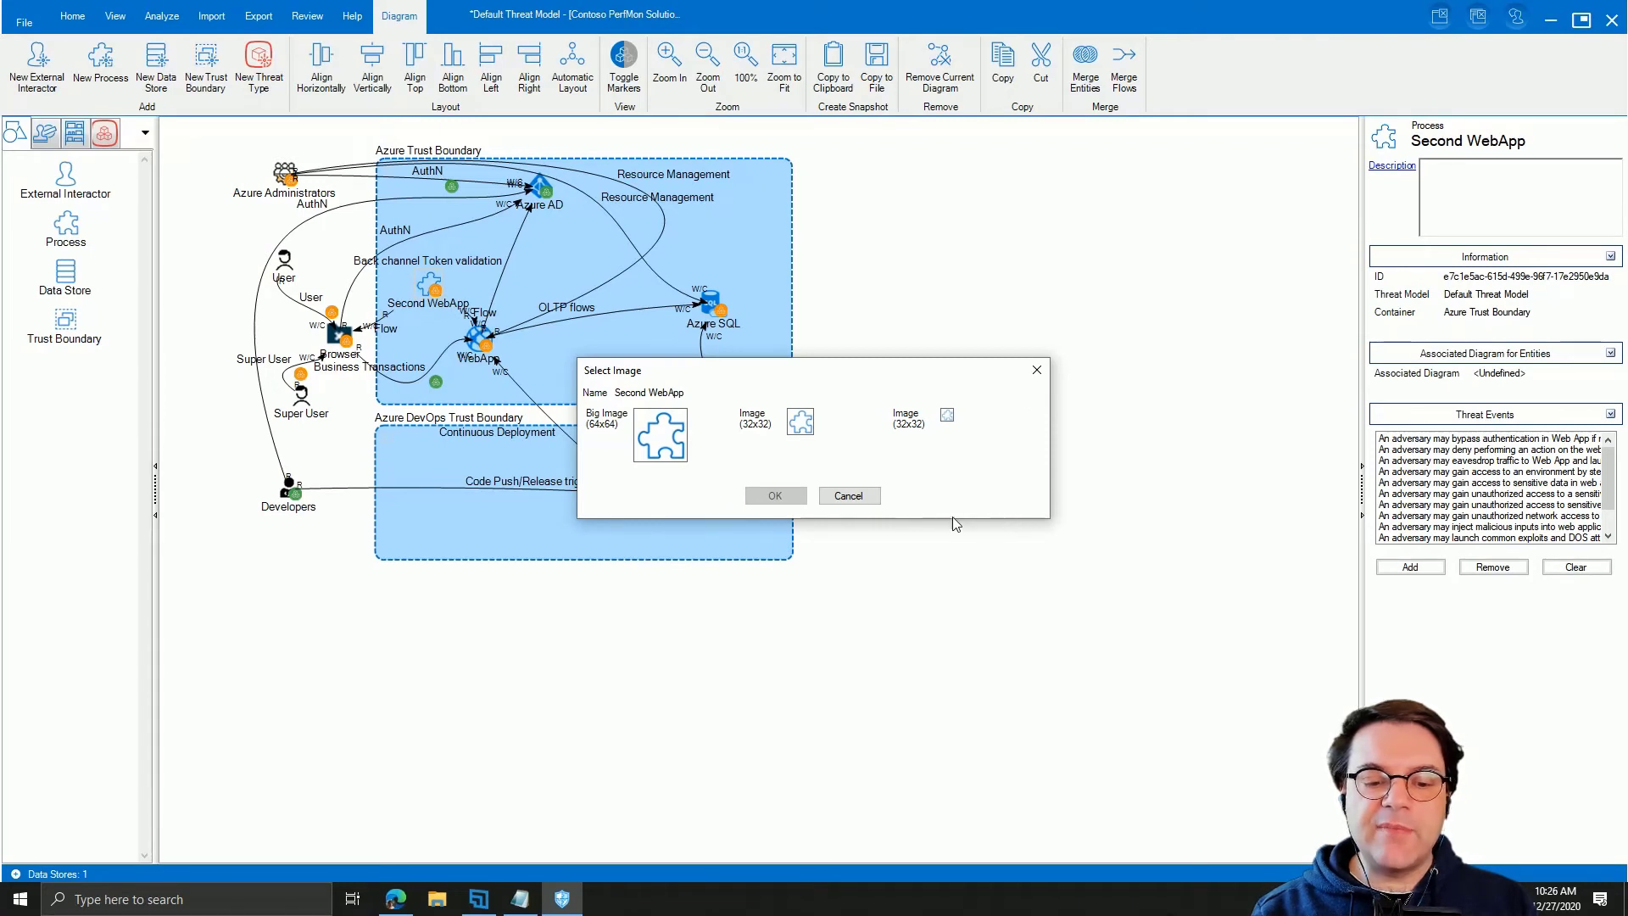
{"action": "left_click", "coordinate": [858, 496]}
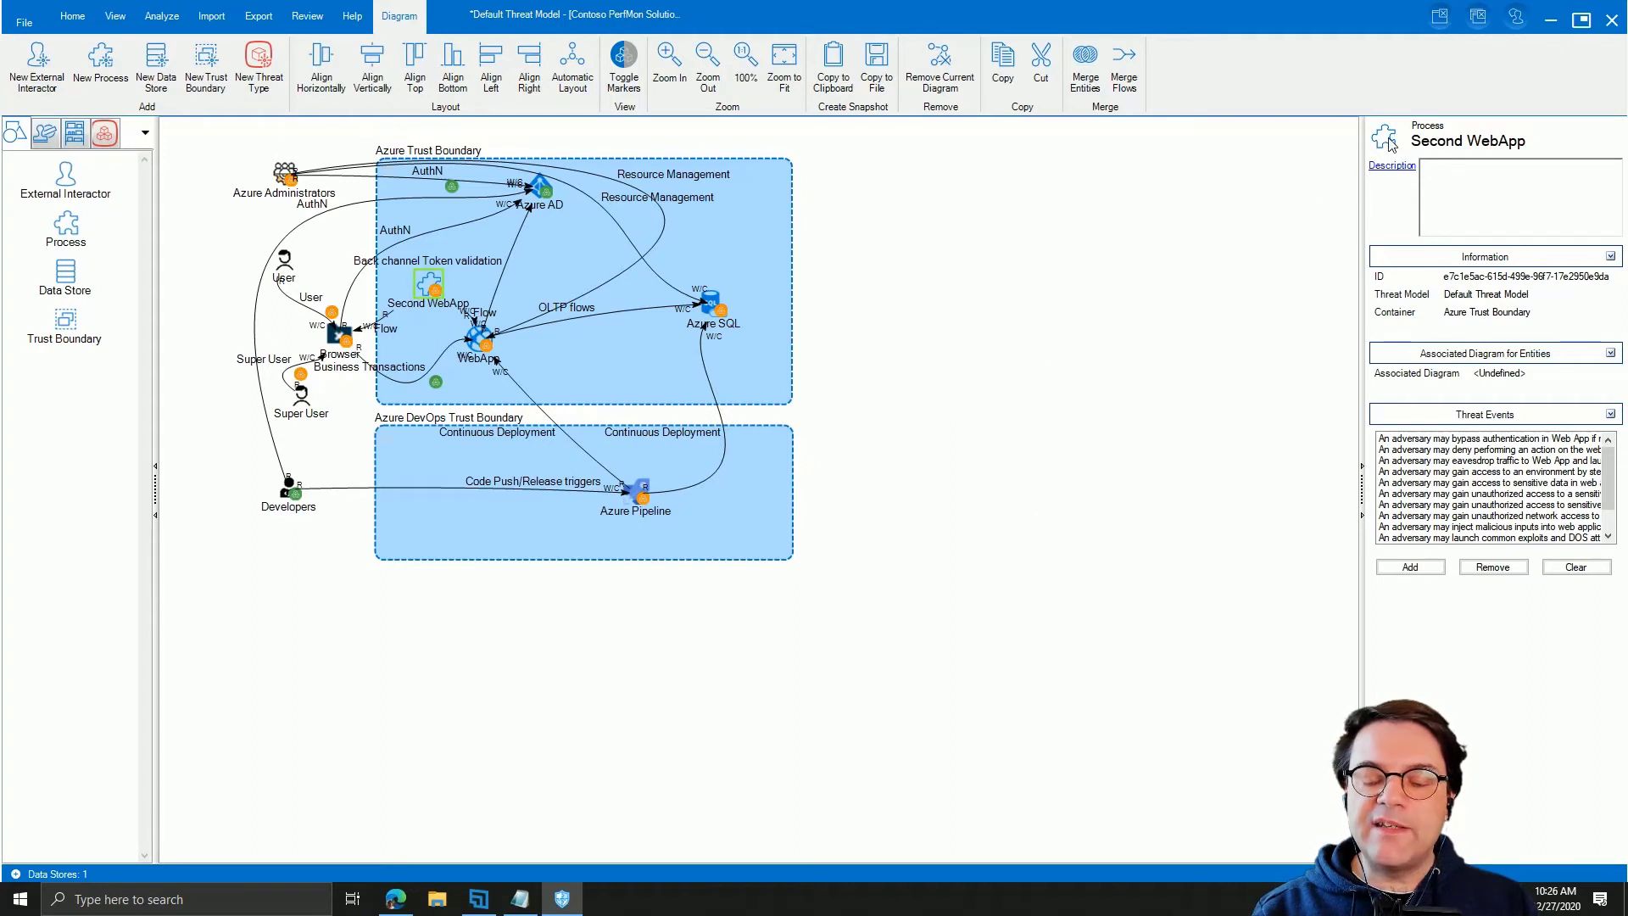
Step: Start replacing Second WebApp's 64x64 big image and browse to the azure-icons folder in Pictures
{"action": "left_click", "coordinate": [1387, 139]}
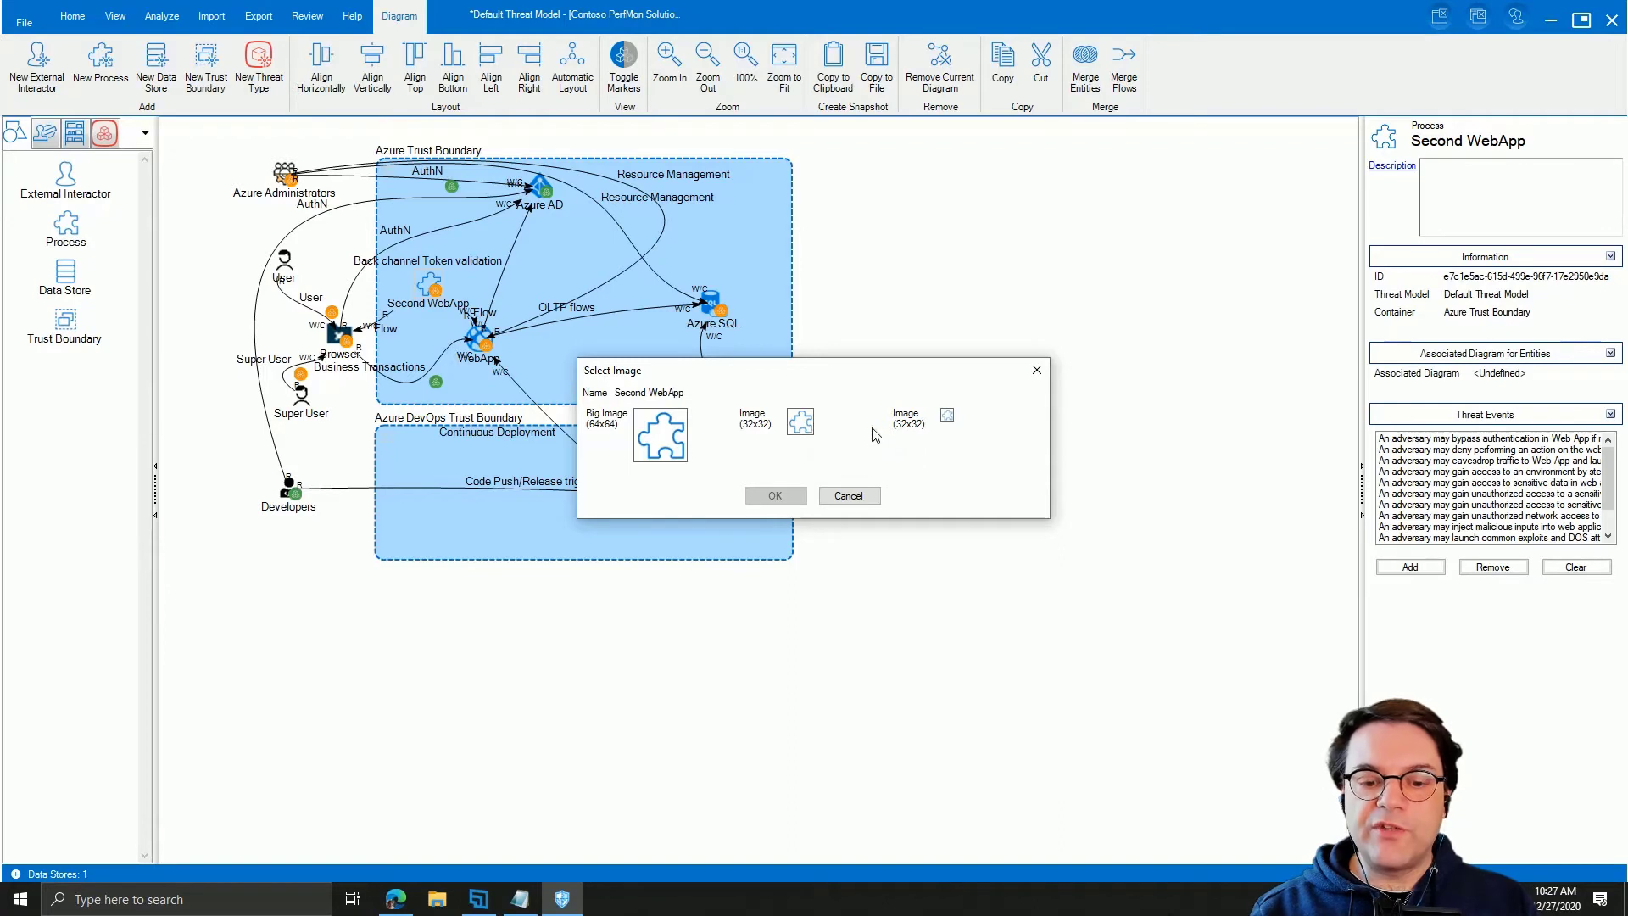
{"action": "double_click", "coordinate": [661, 434]}
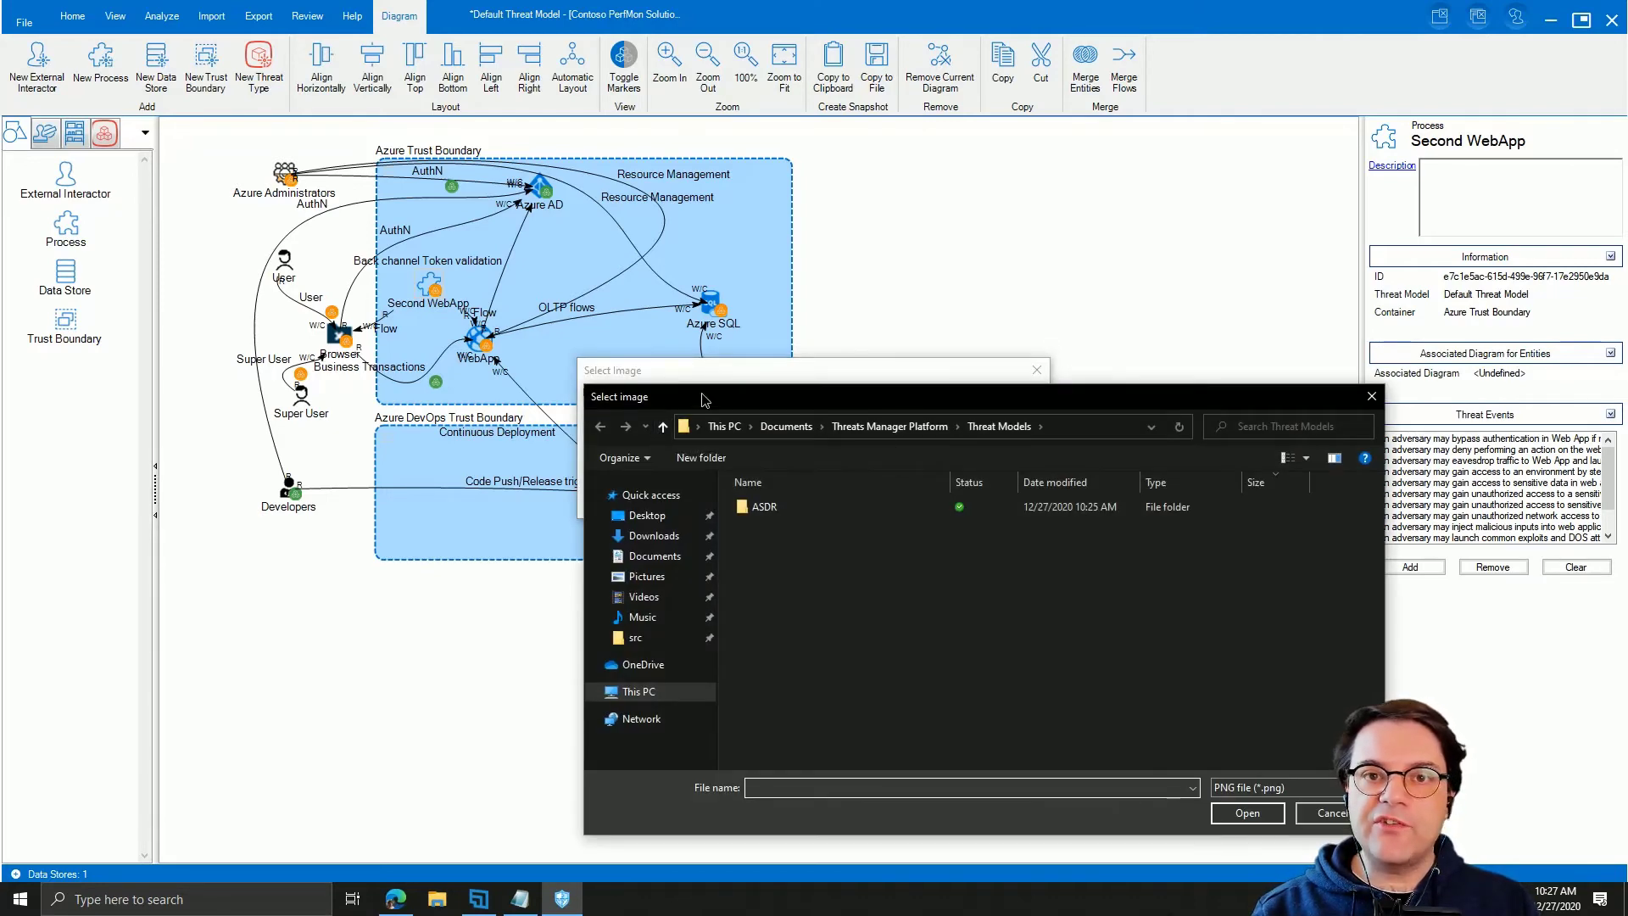
{"action": "left_click_drag", "start_coordinate": [700, 395], "coordinate": [631, 303]}
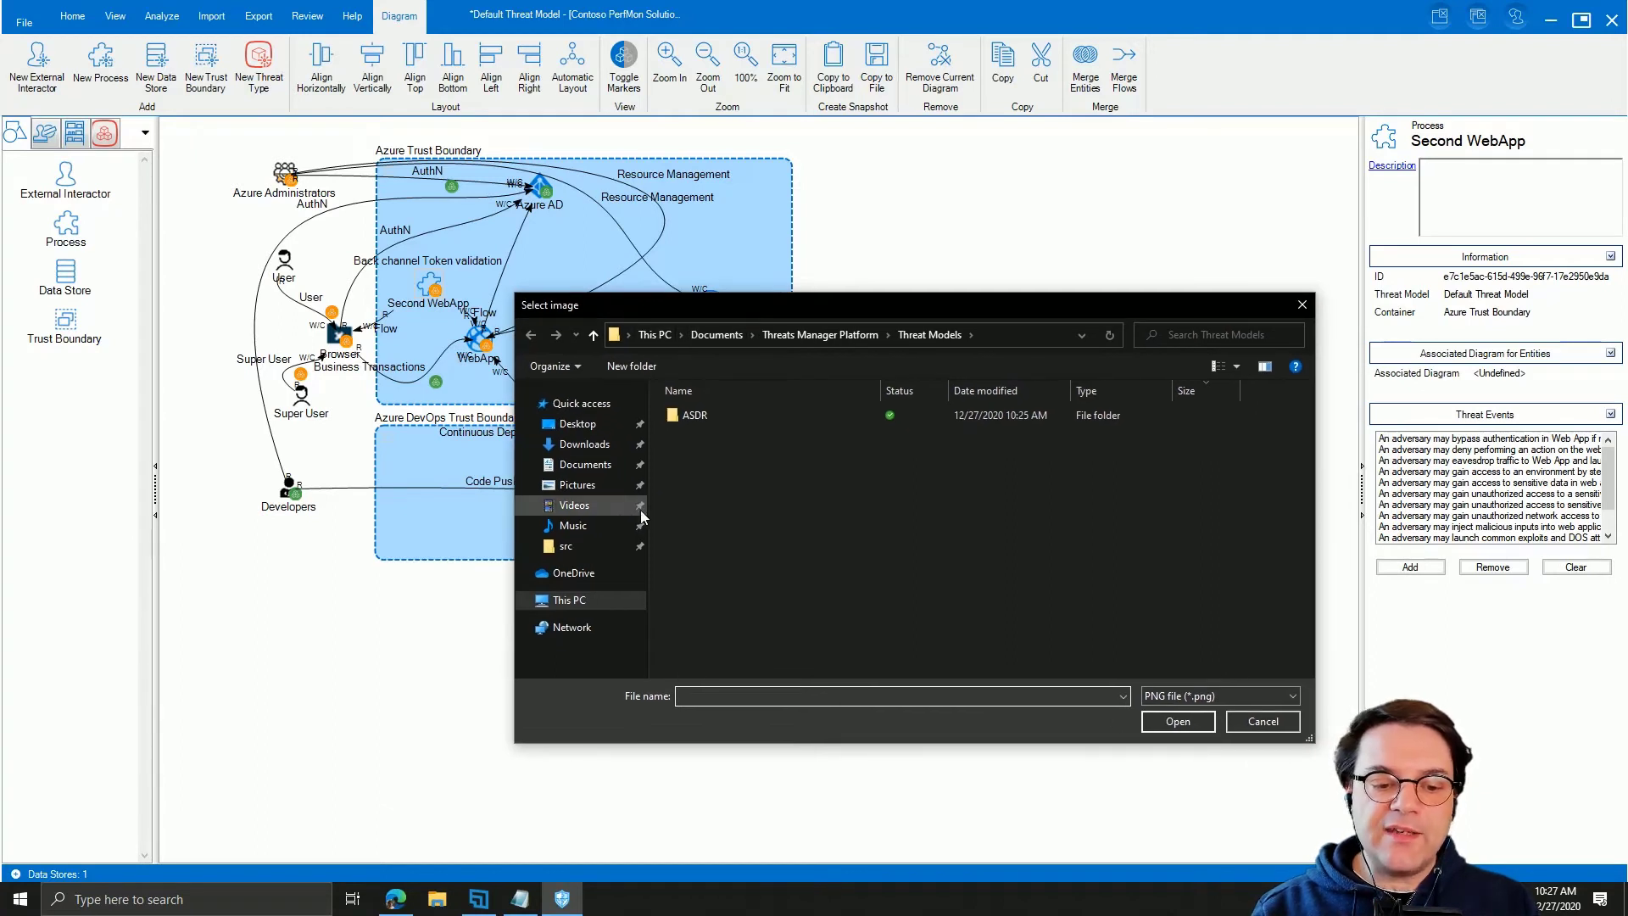
{"action": "left_click", "coordinate": [597, 486]}
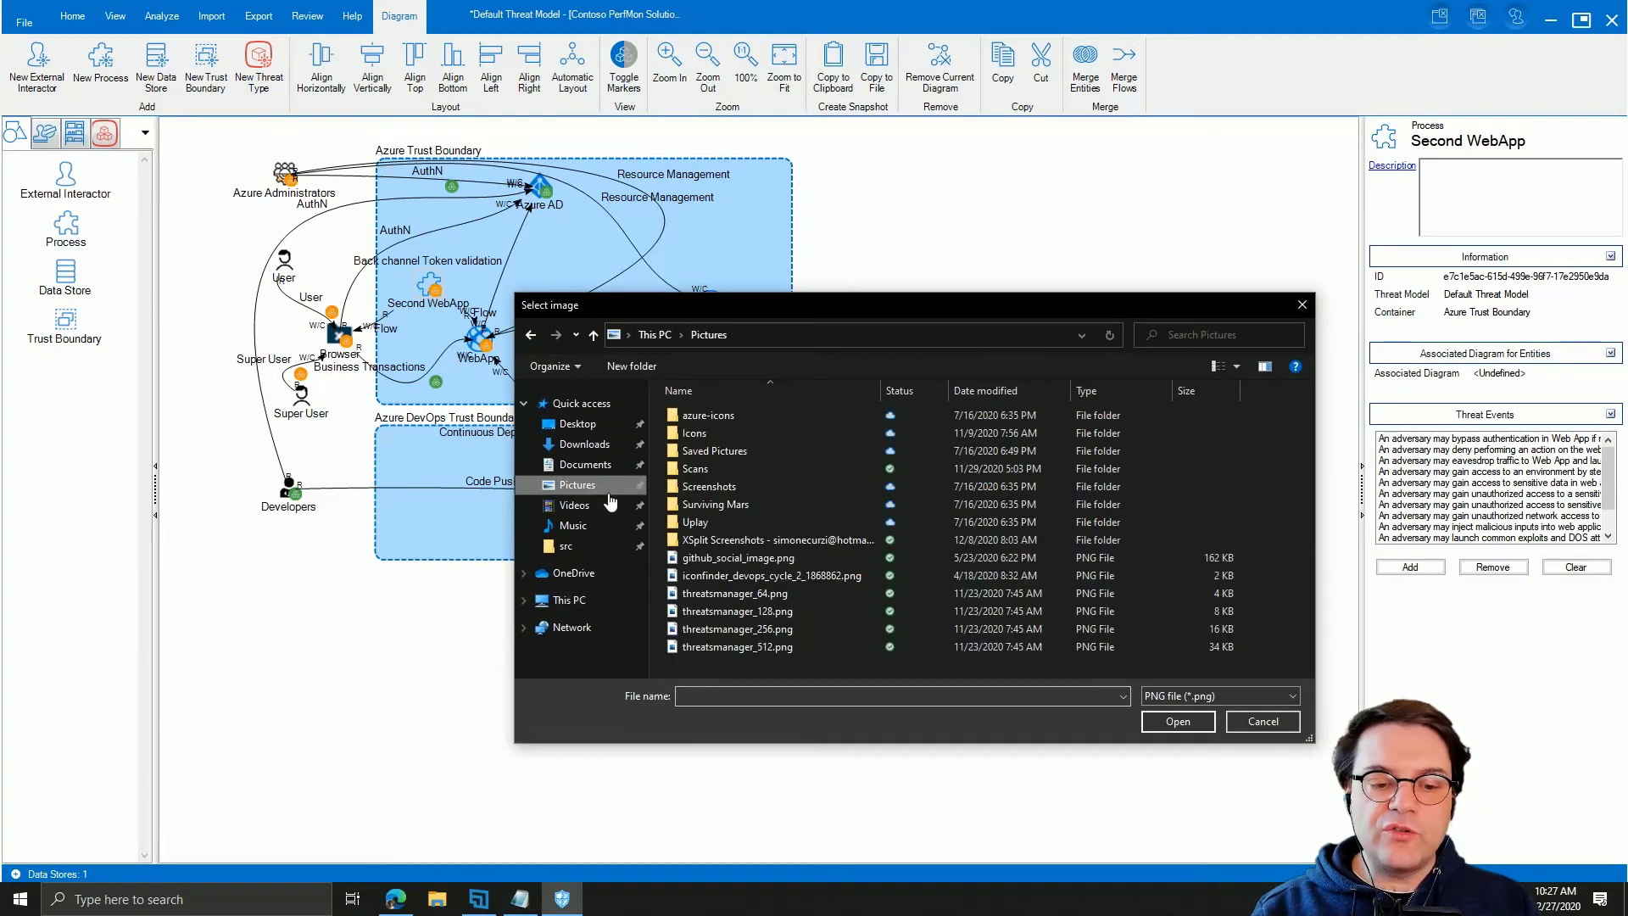
{"action": "double_click", "coordinate": [780, 413]}
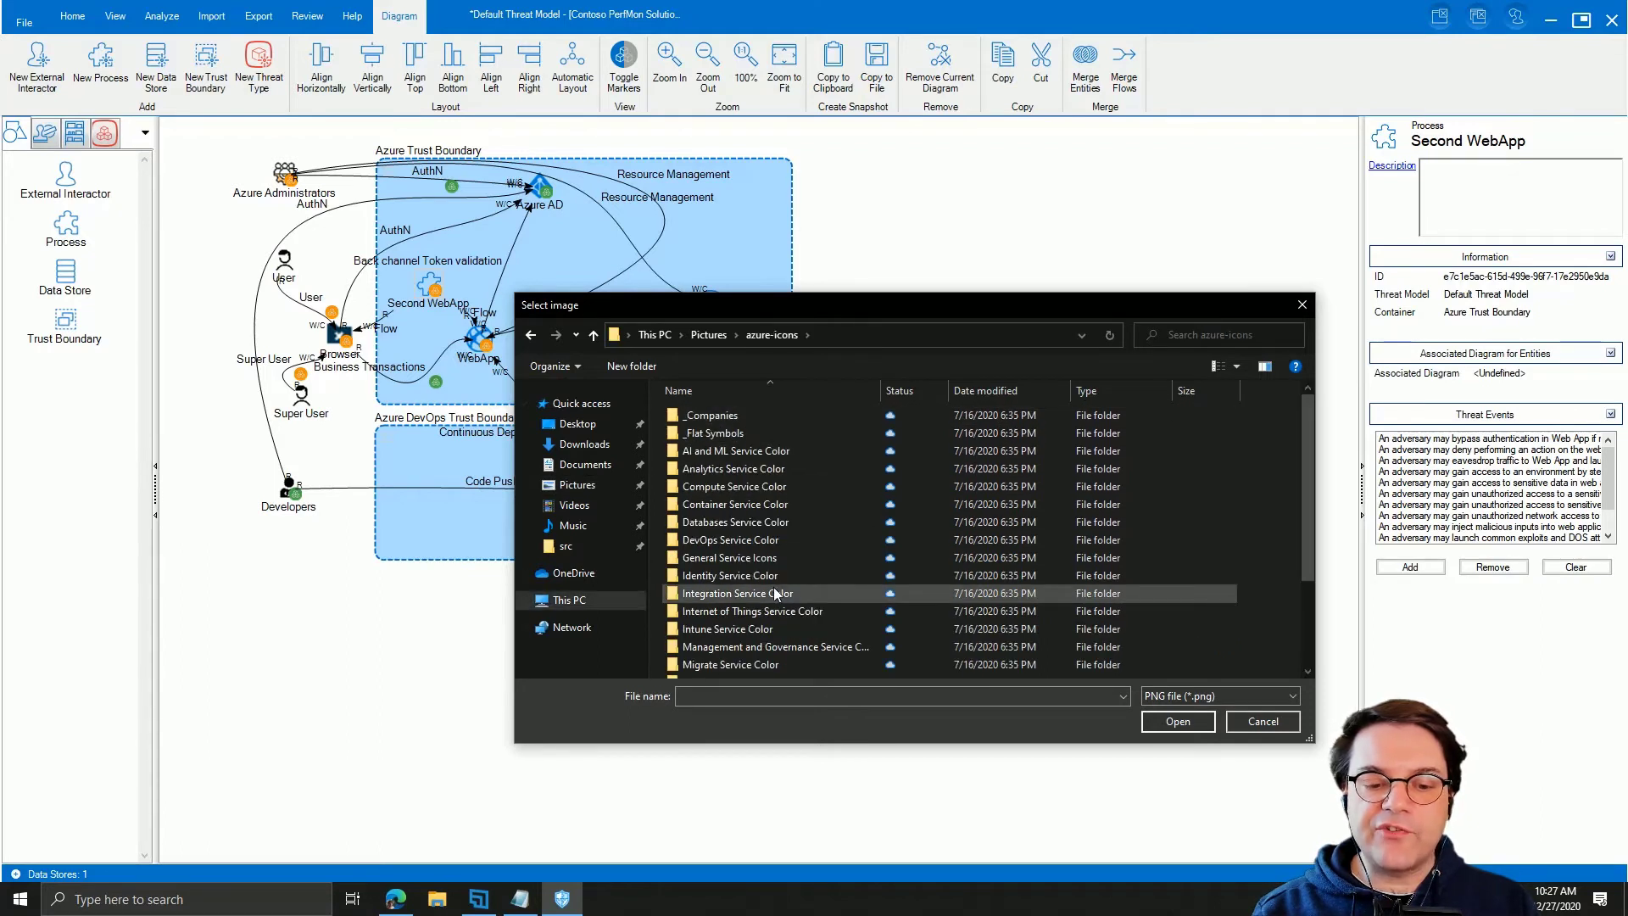
{"action": "left_click", "coordinate": [809, 485]}
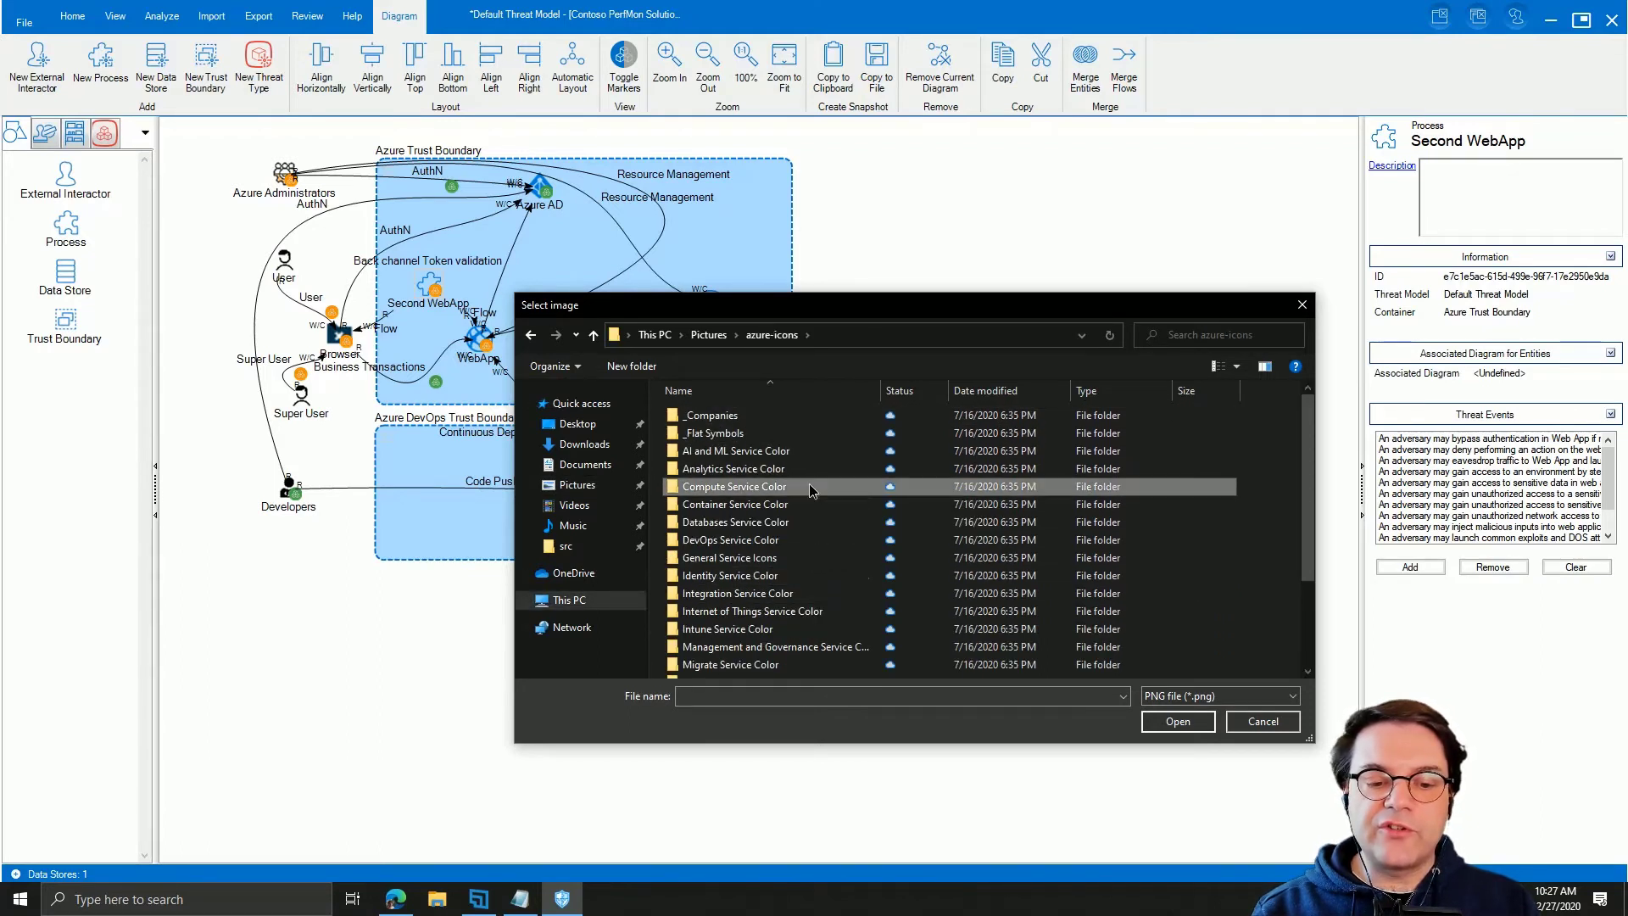
{"action": "double_click", "coordinate": [808, 485]}
{"action": "left_click", "coordinate": [790, 339]}
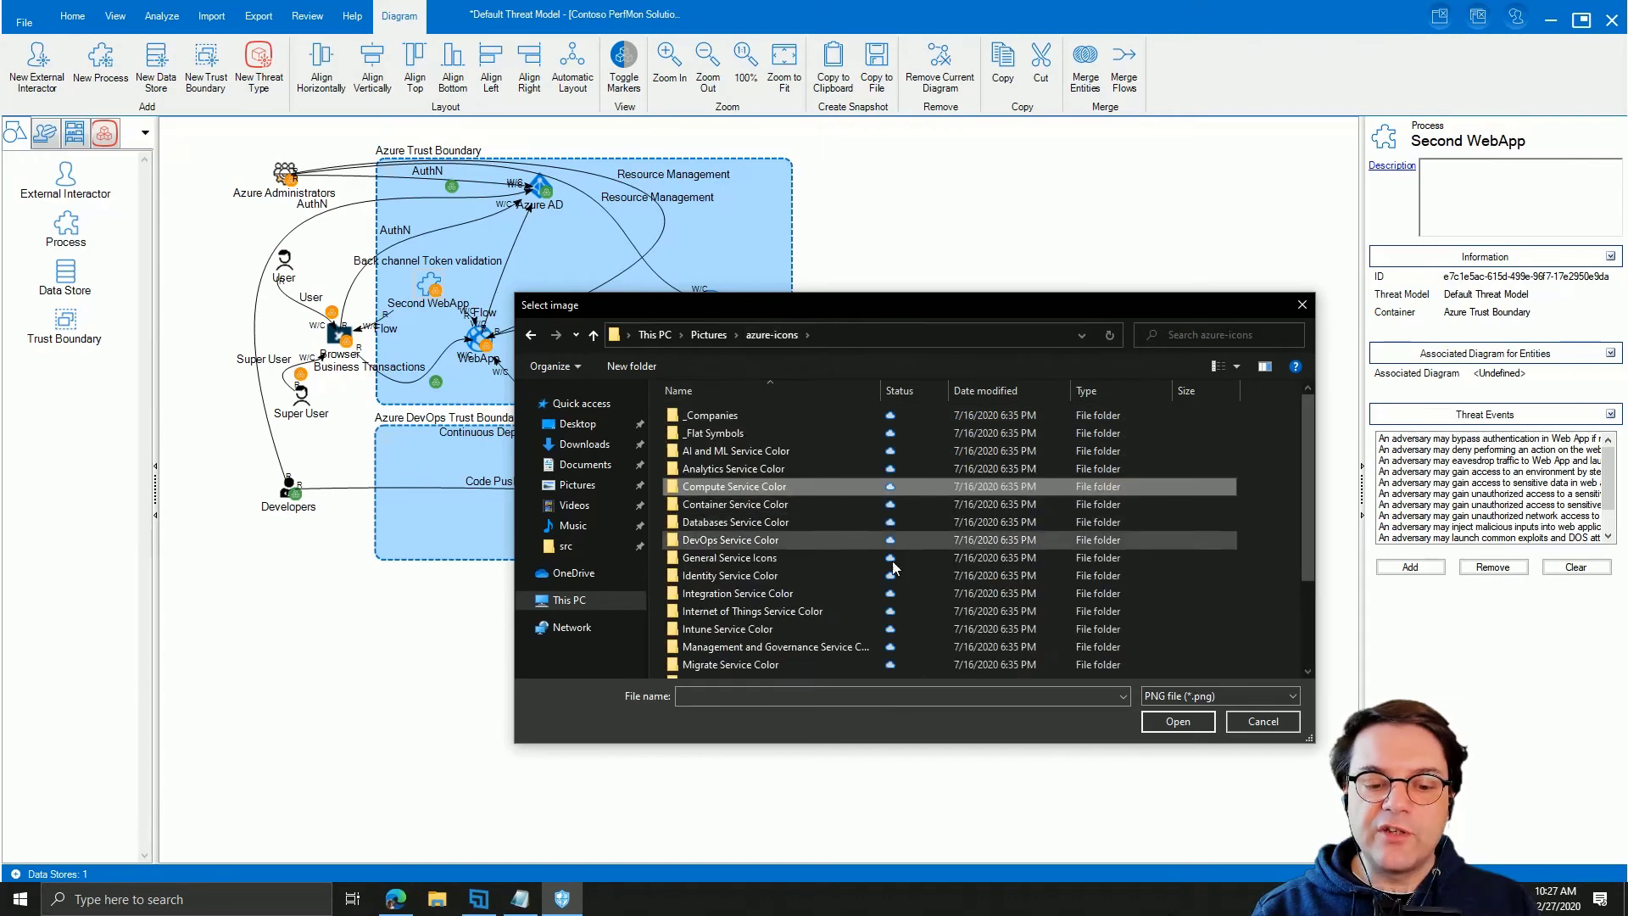
{"action": "scroll", "coordinate": [810, 588], "scroll_direction": "down", "scroll_amount": 2}
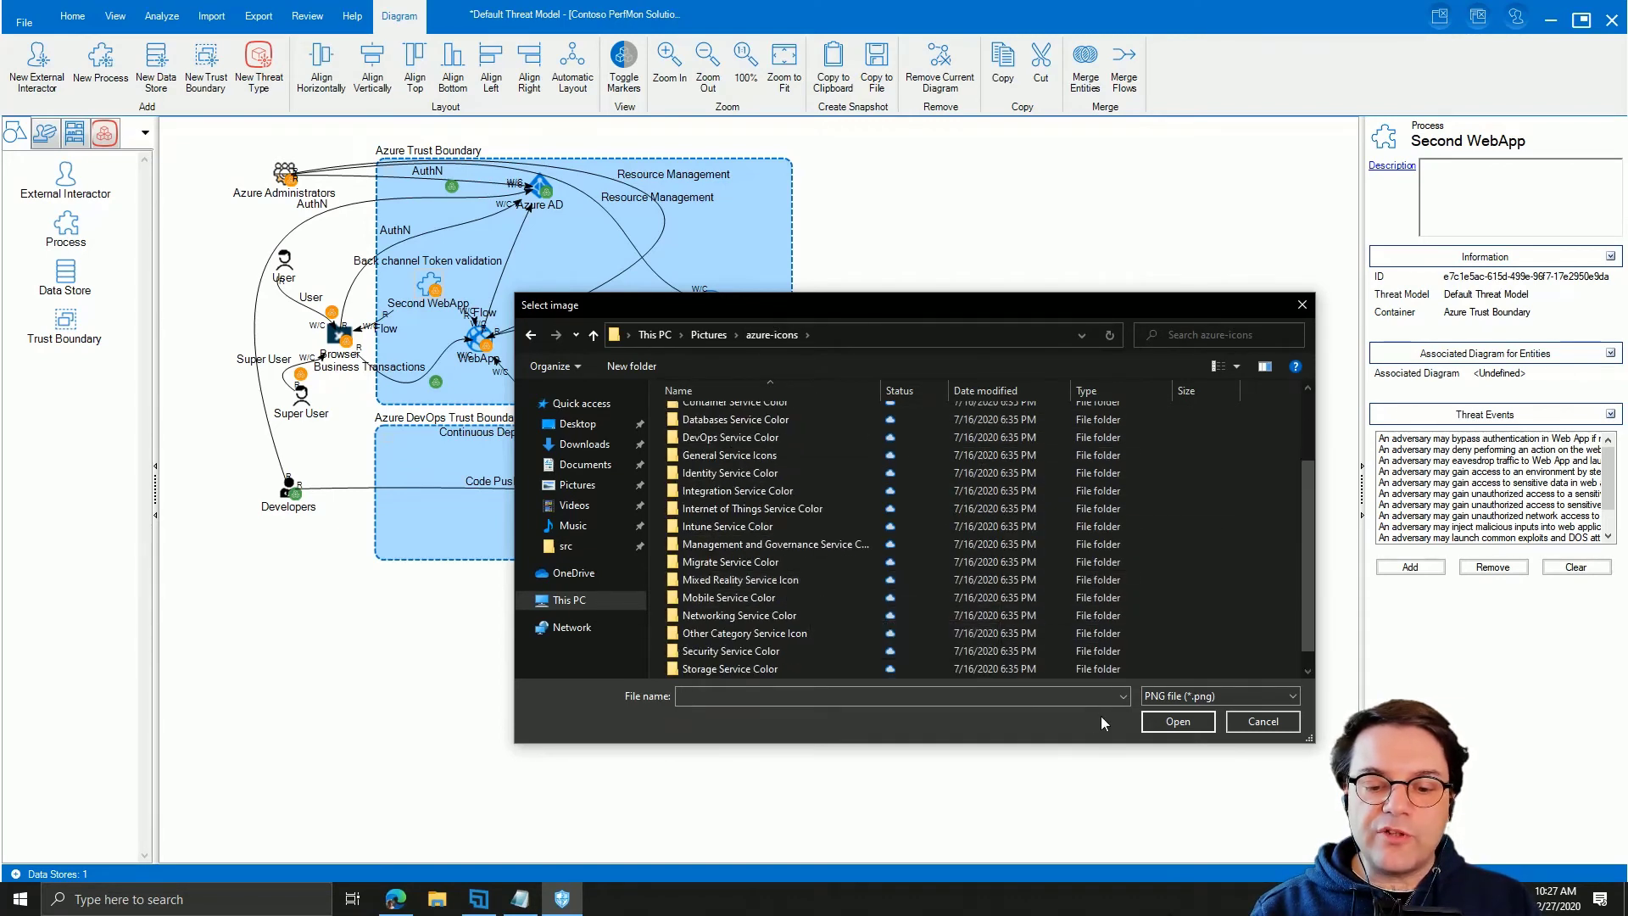
Step: Filter for SVG files and apply App Services.svg from the Web Service Color folder as Second WebApp's icon
{"action": "left_click", "coordinate": [1231, 693]}
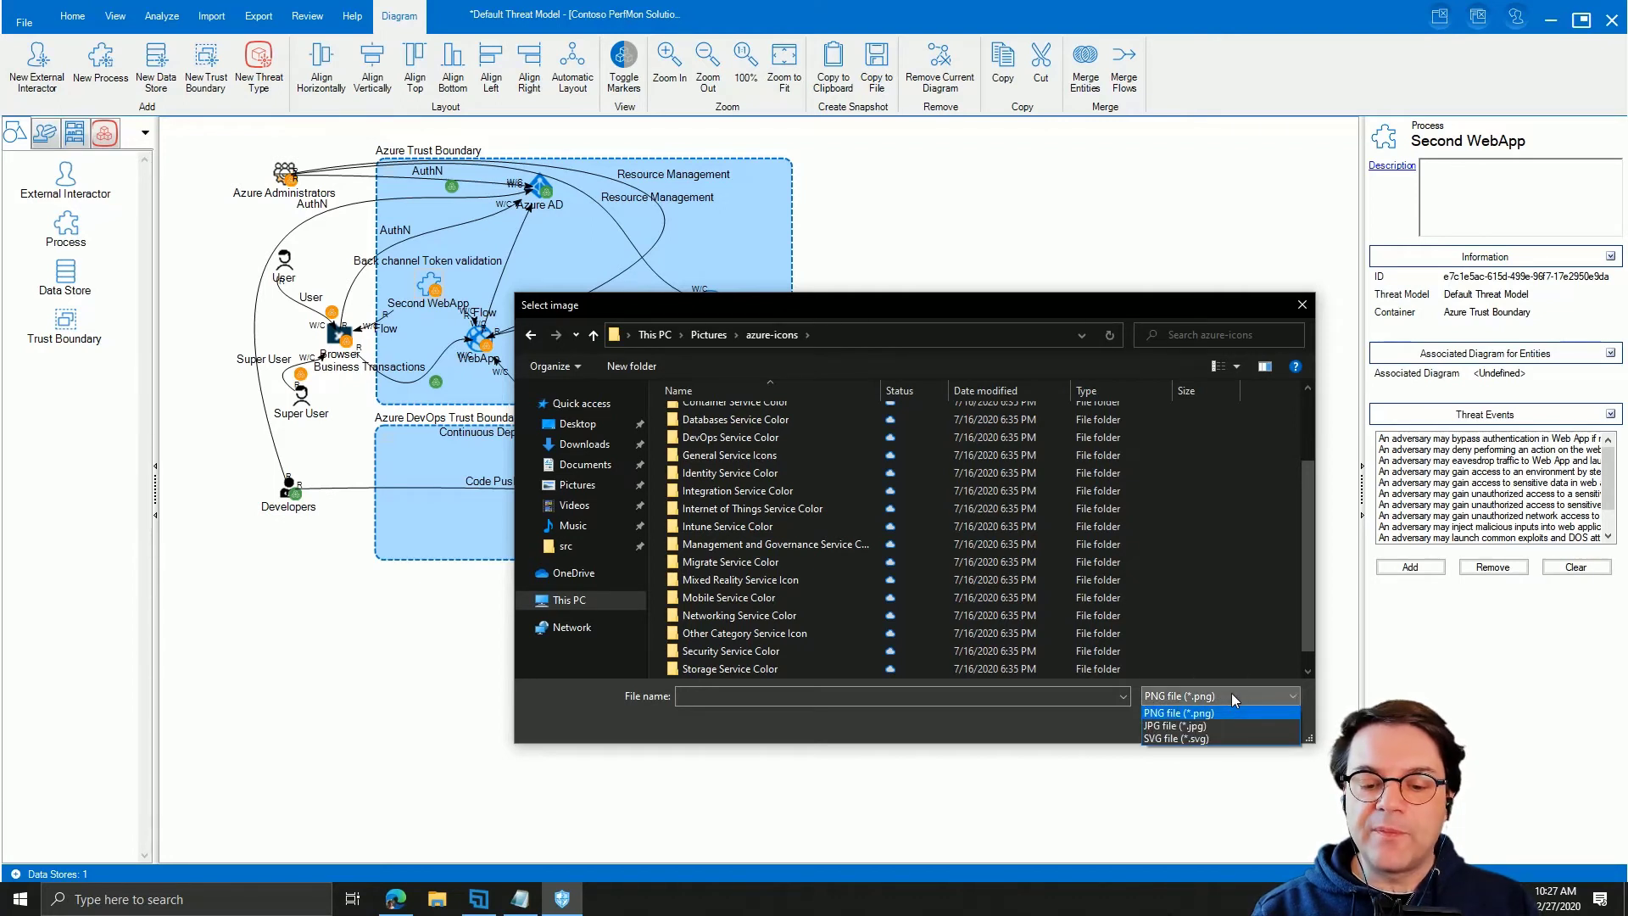
{"action": "left_click", "coordinate": [1222, 736]}
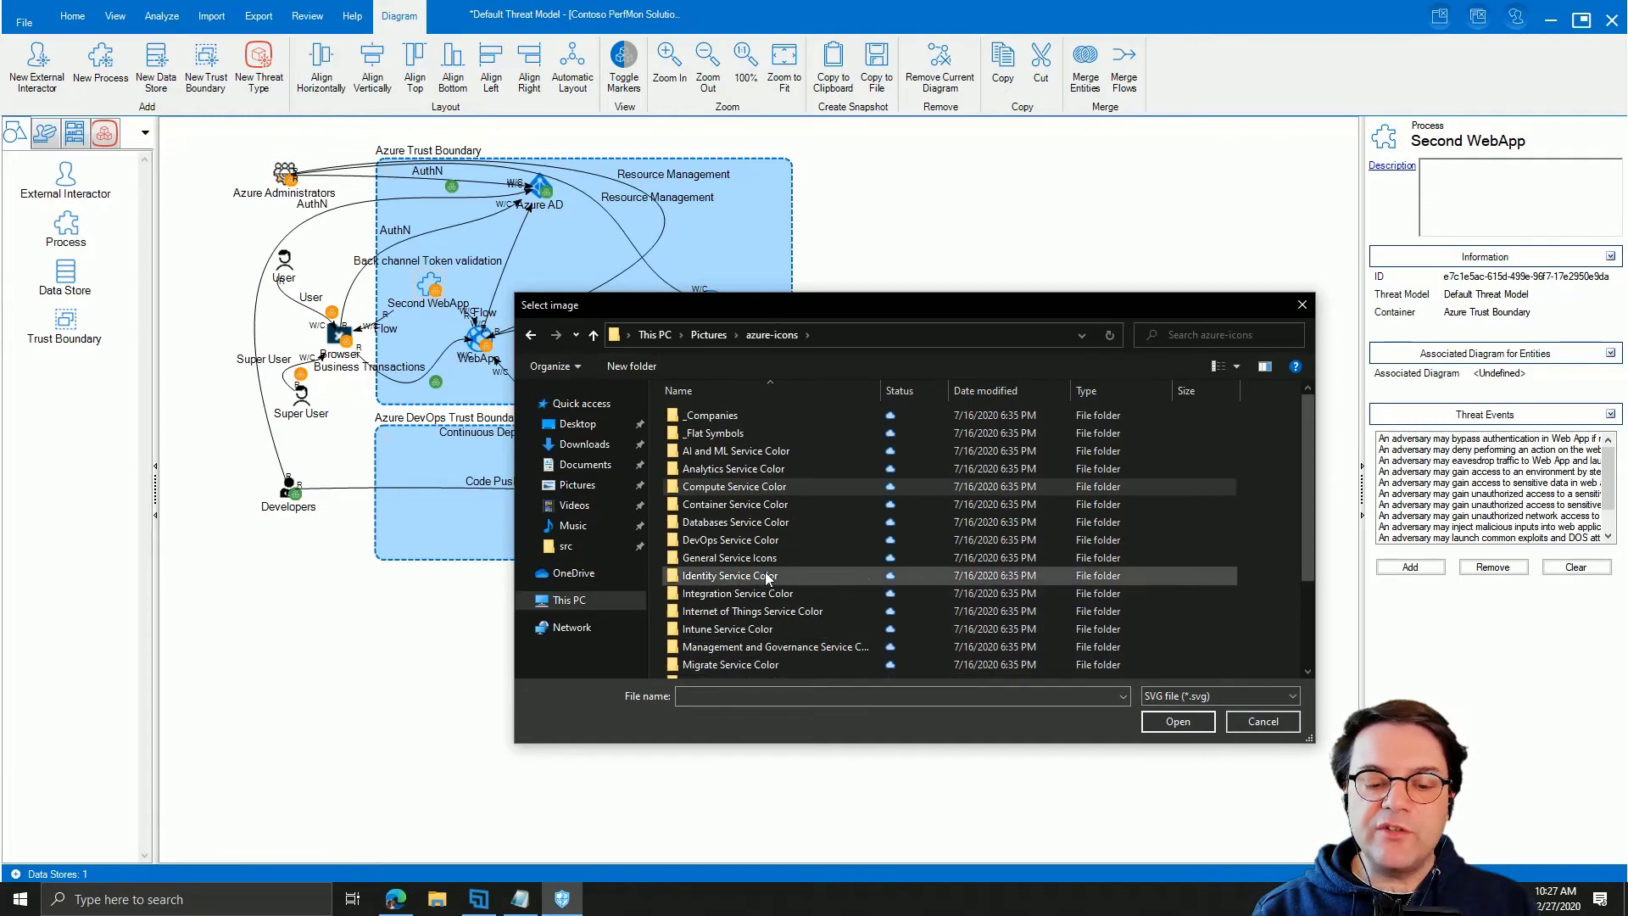
{"action": "scroll", "coordinate": [759, 616], "scroll_direction": "down", "scroll_amount": 1}
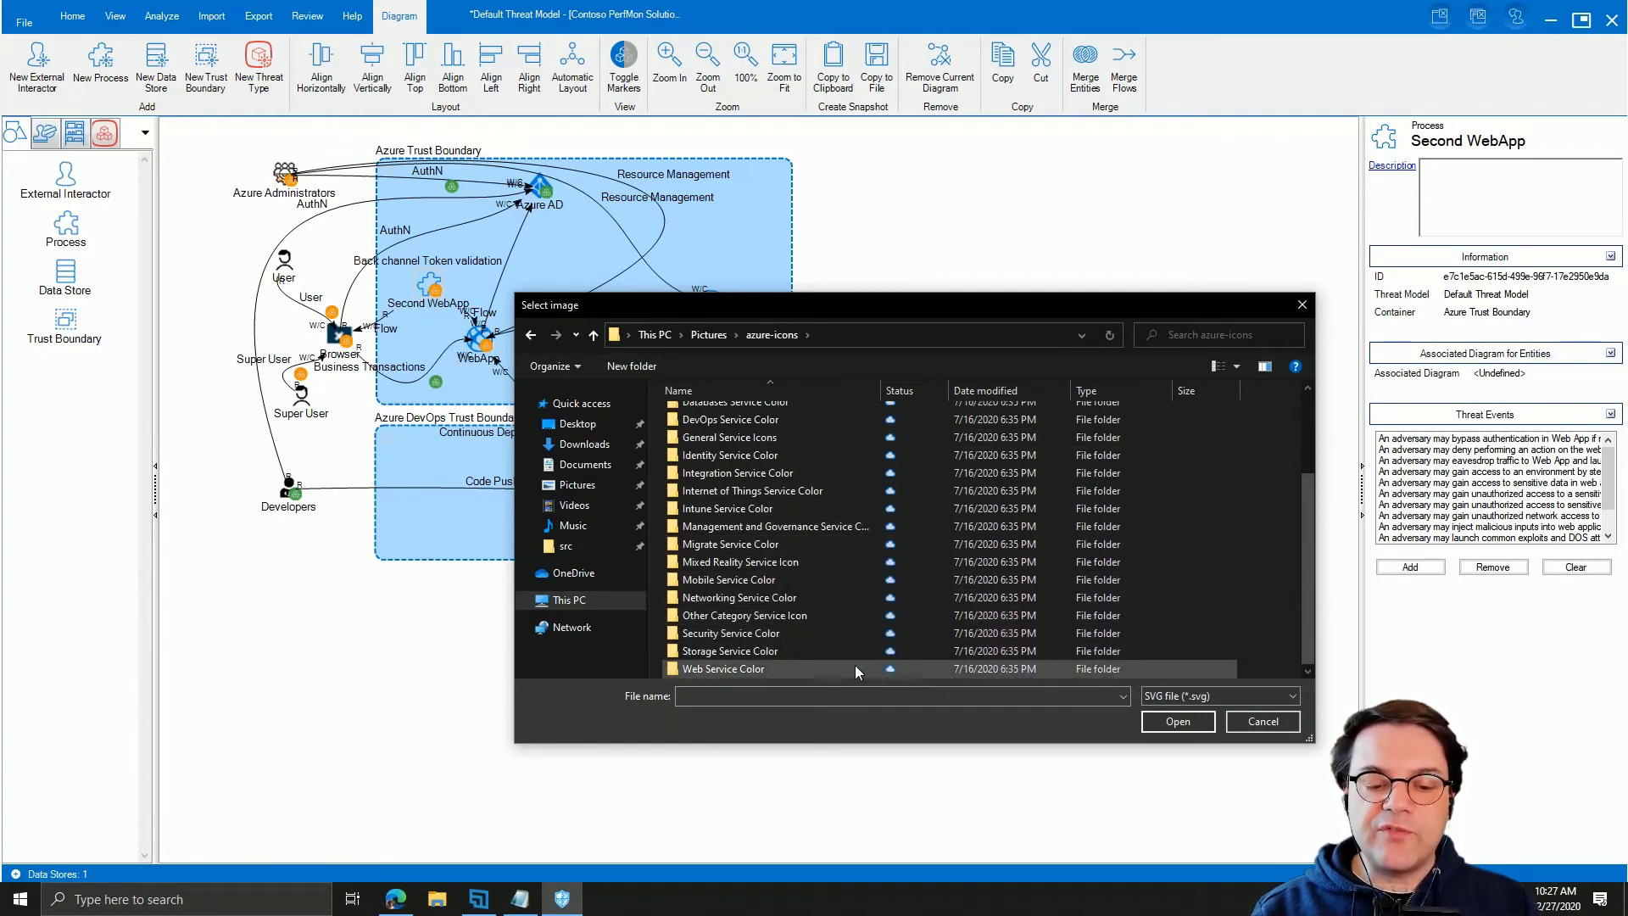
{"action": "double_click", "coordinate": [851, 666]}
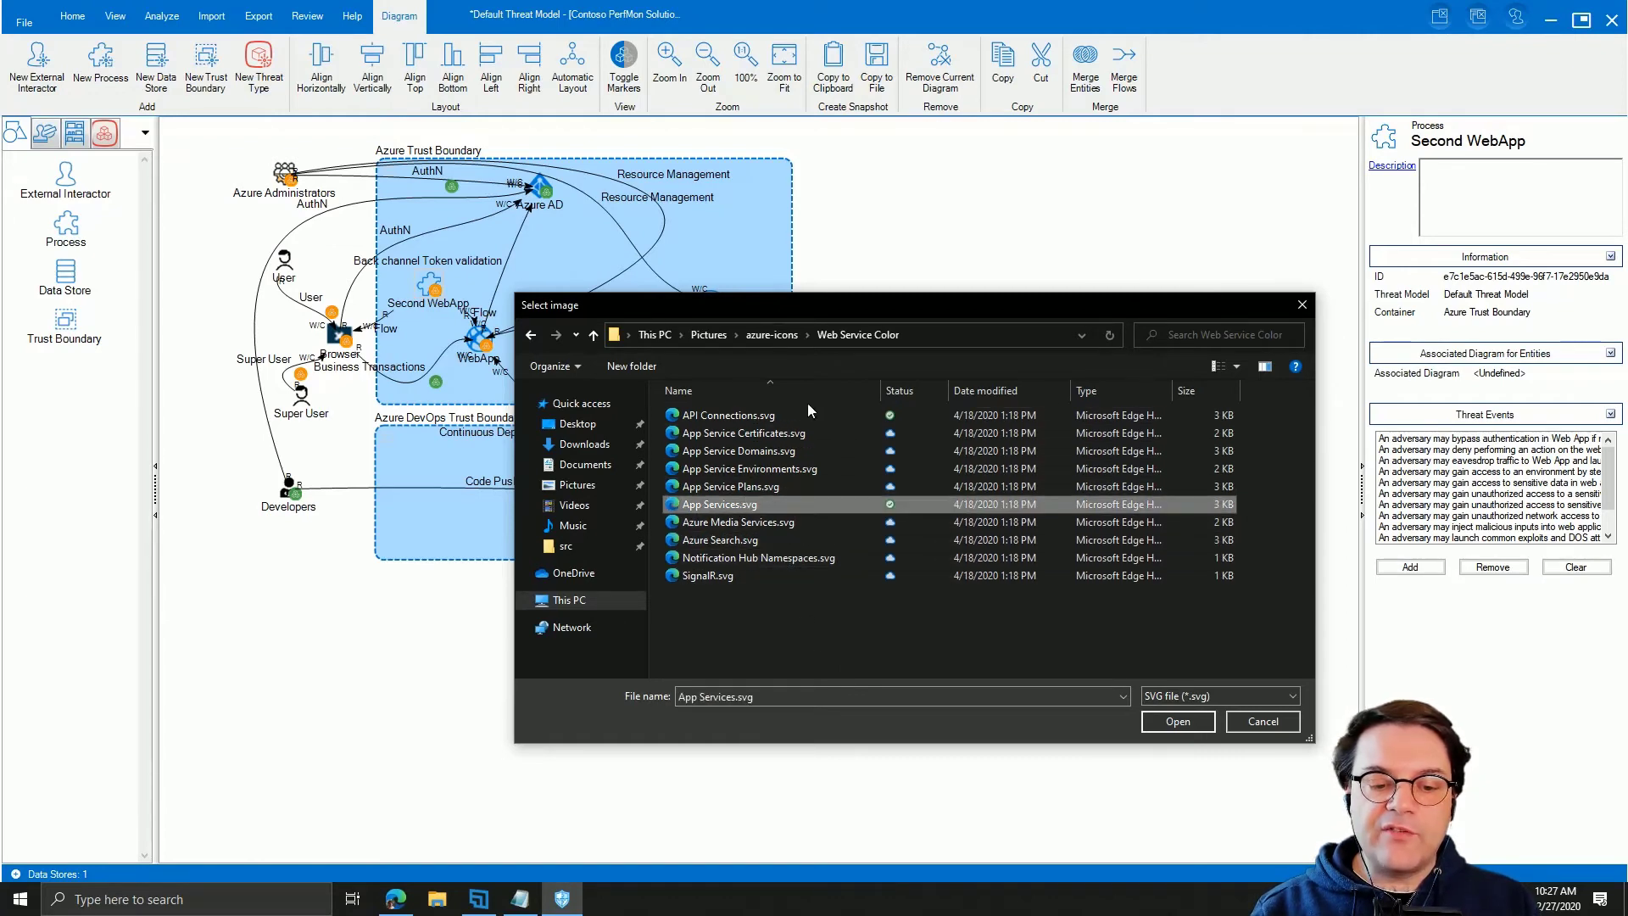
{"action": "left_click", "coordinate": [1176, 721]}
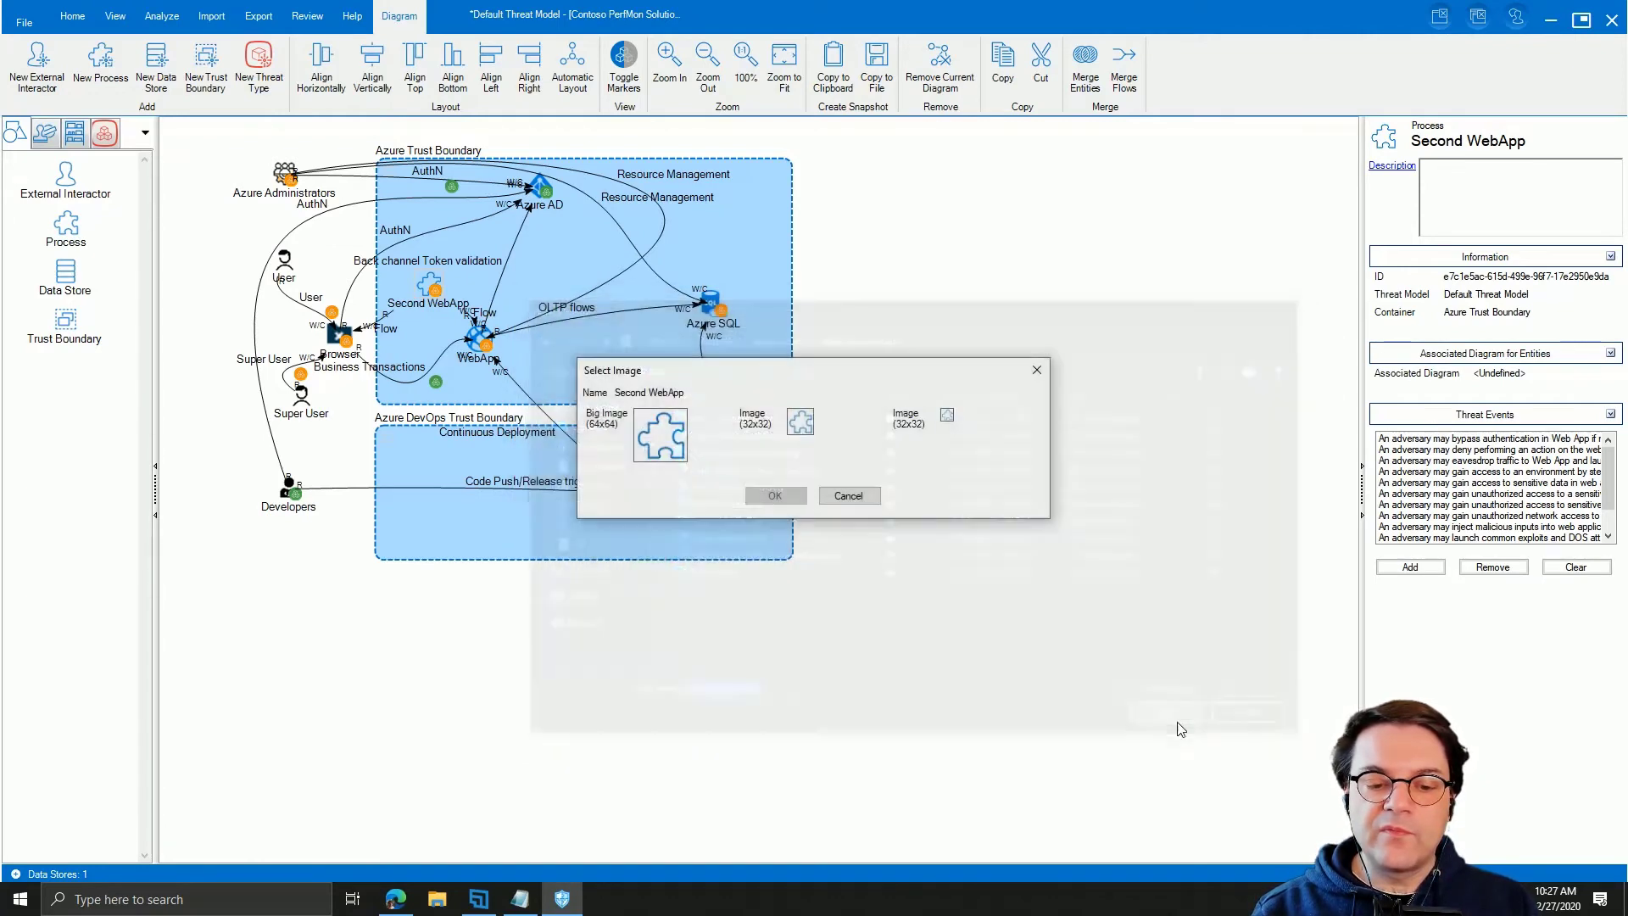
{"action": "left_click", "coordinate": [775, 496]}
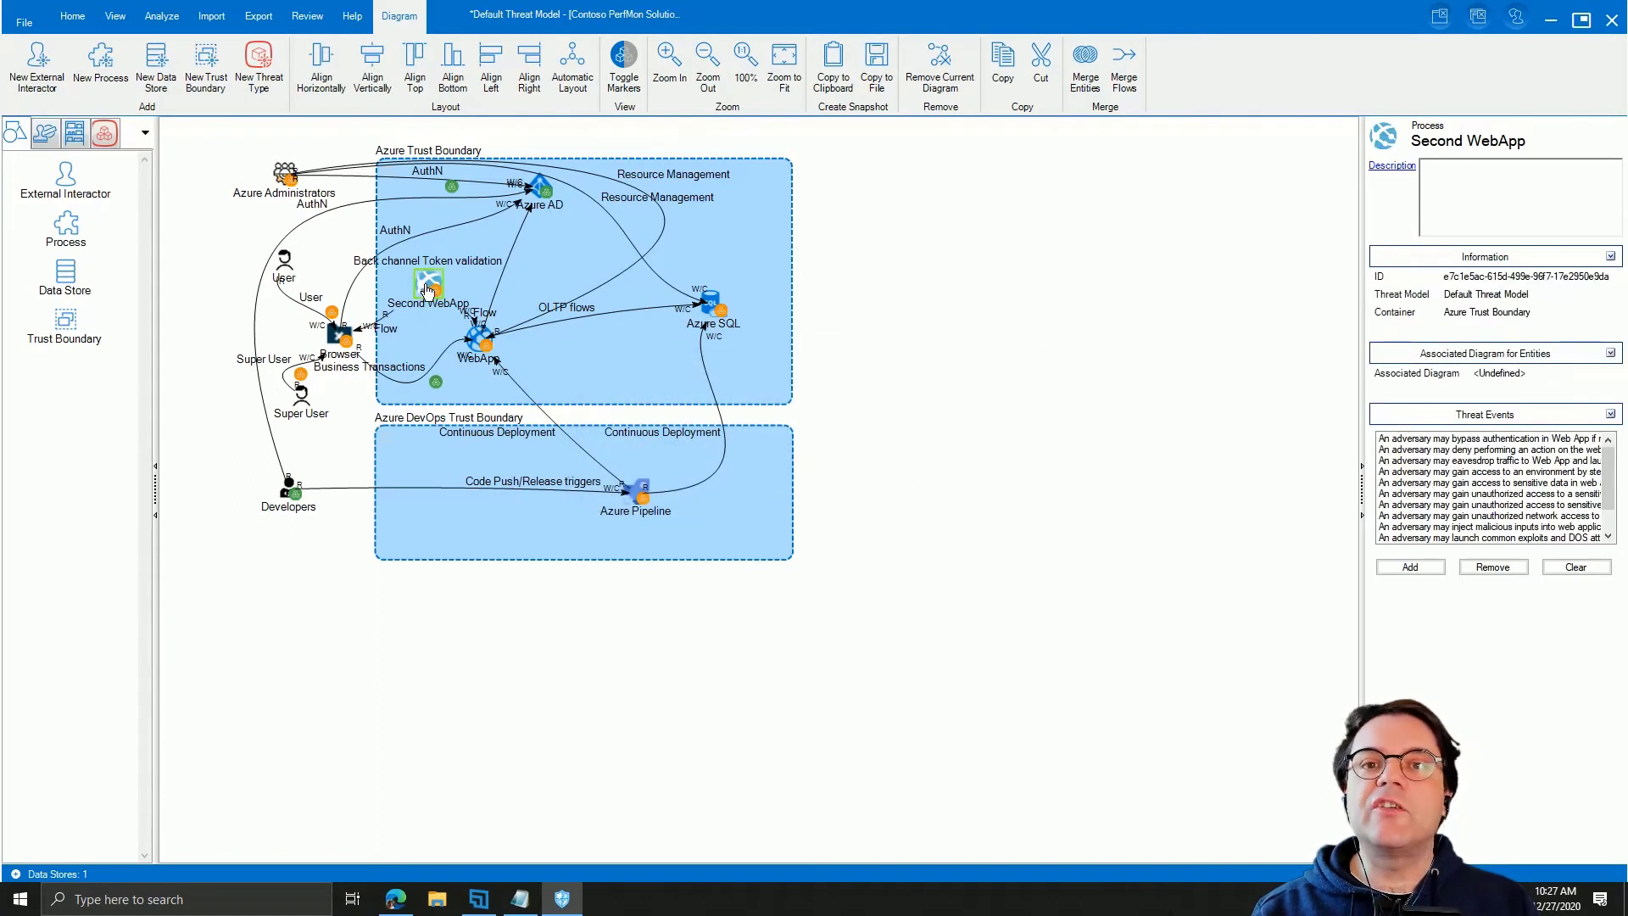
Step: Hide the markers in the Contoso PerfMon Solution diagram and copy a snapshot of it to the clipboard
{"action": "left_click", "coordinate": [915, 463]}
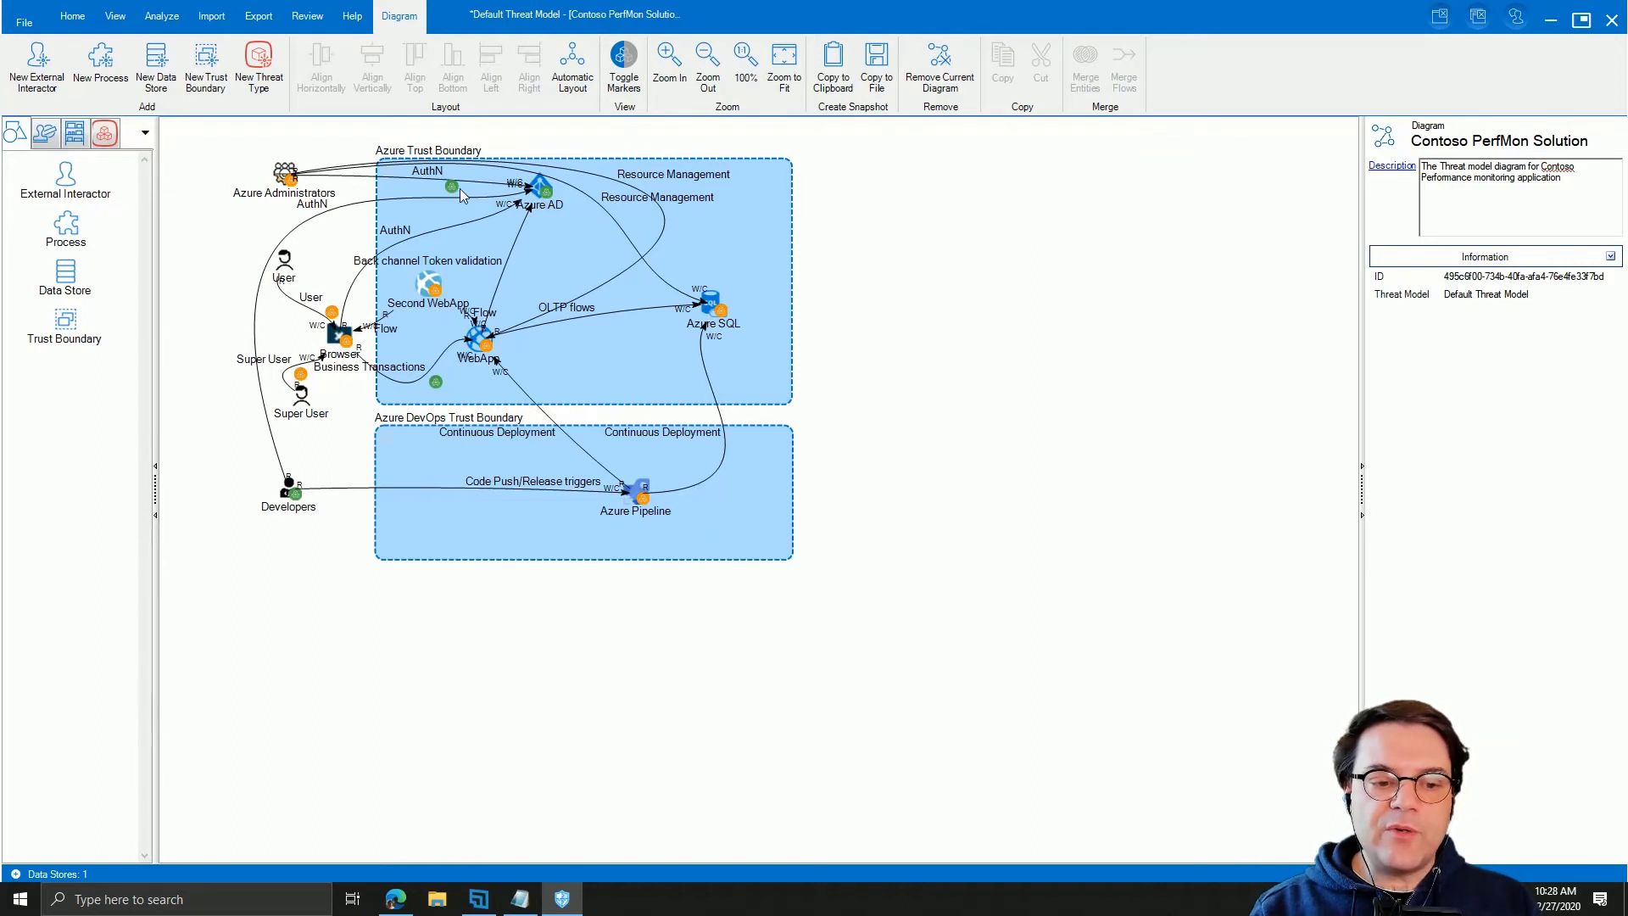
{"action": "left_click", "coordinate": [631, 68]}
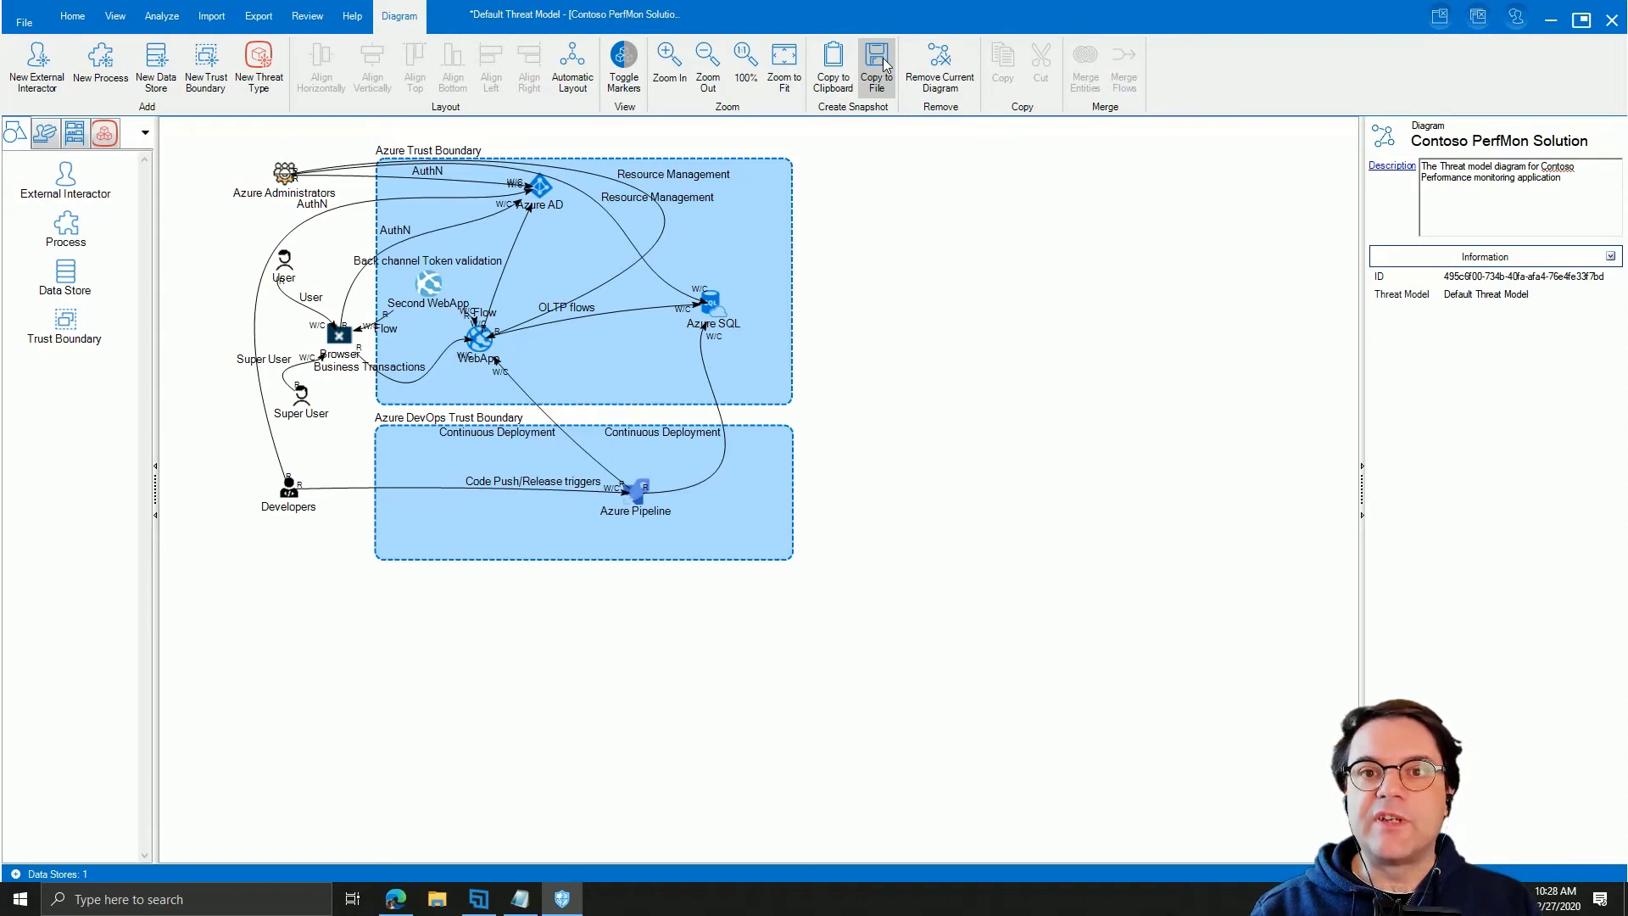
{"action": "left_click", "coordinate": [835, 70]}
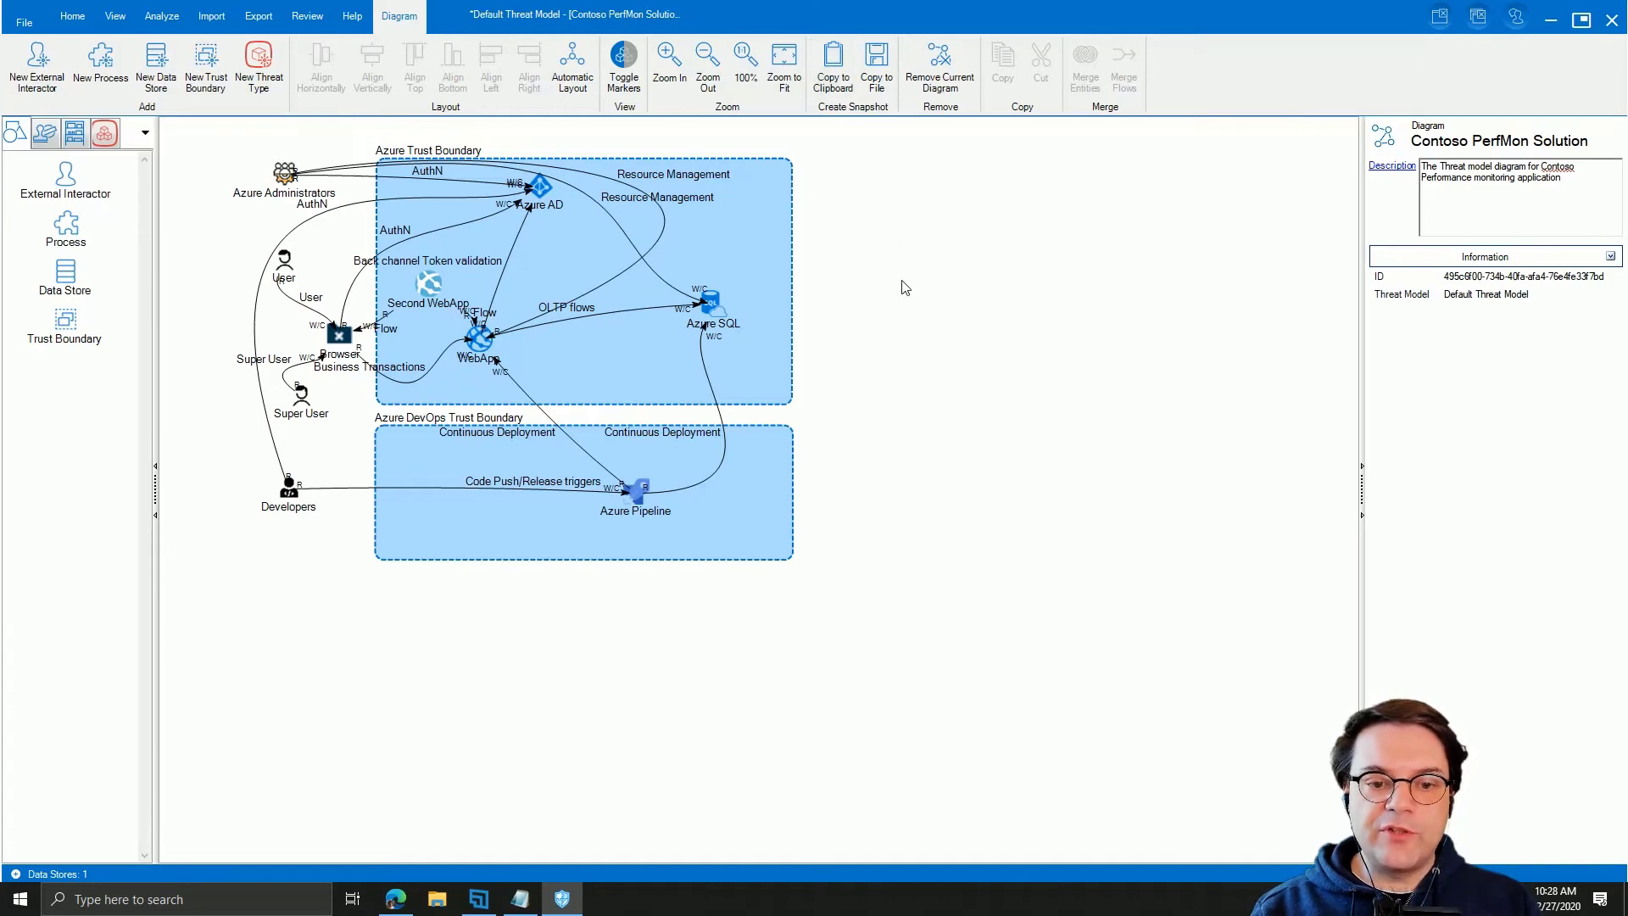
Step: Switch to Paint, paste the copied diagram snapshot to check it, and close Paint without saving
{"action": "left_click", "coordinate": [127, 900]}
{"action": "type", "text": "ms"}
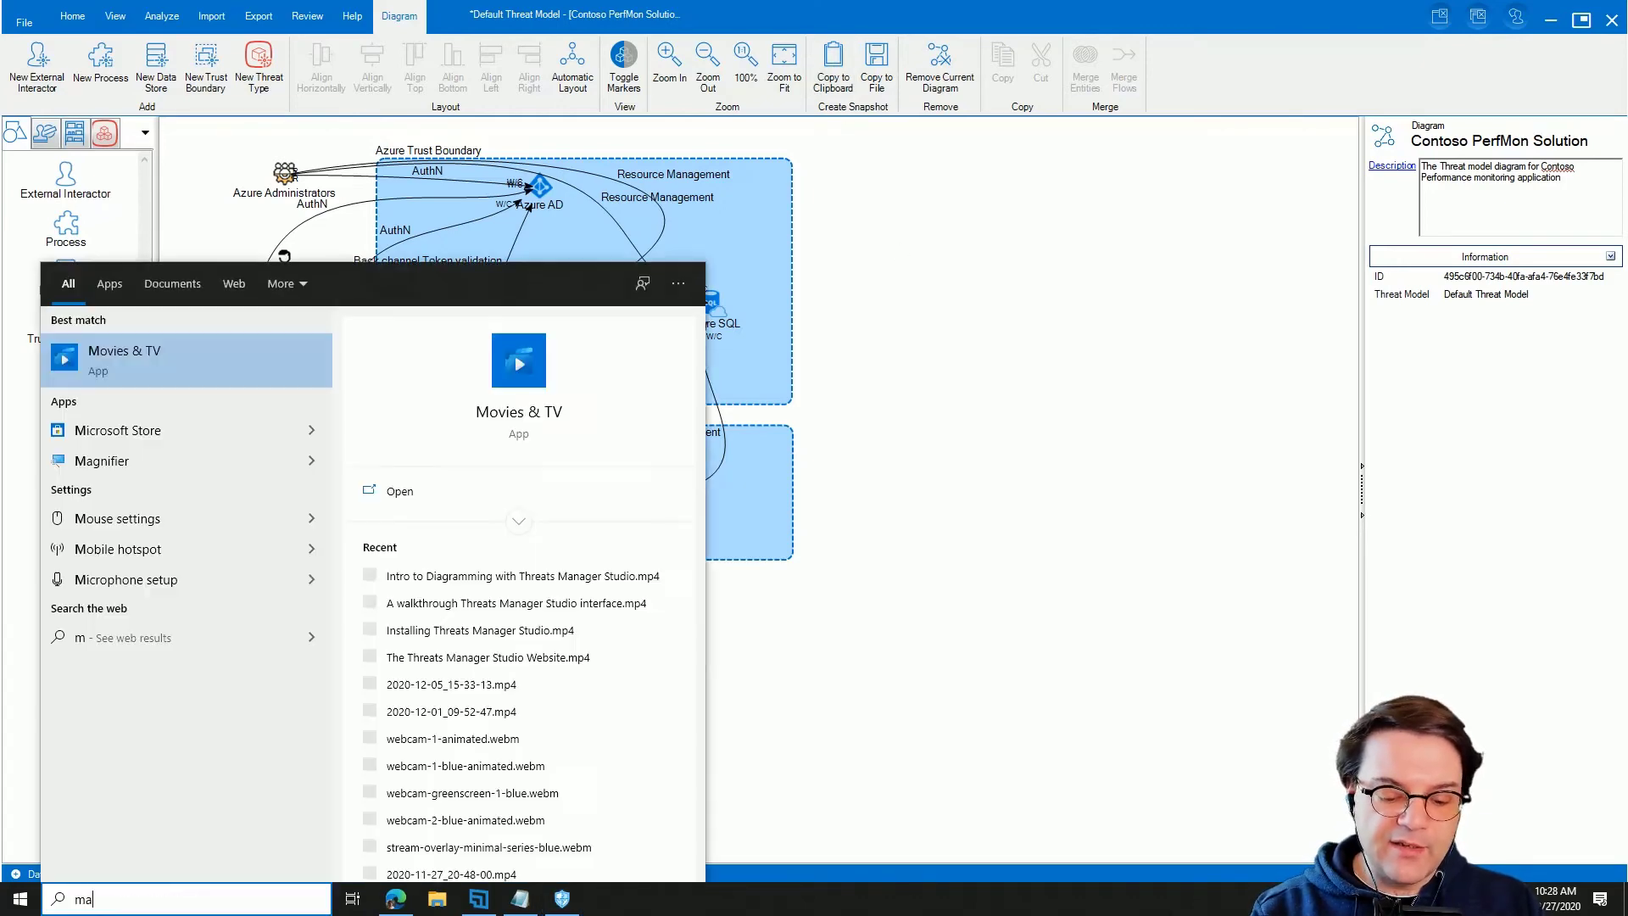
{"action": "type", "text": "paint"}
{"action": "key", "text": "Return"}
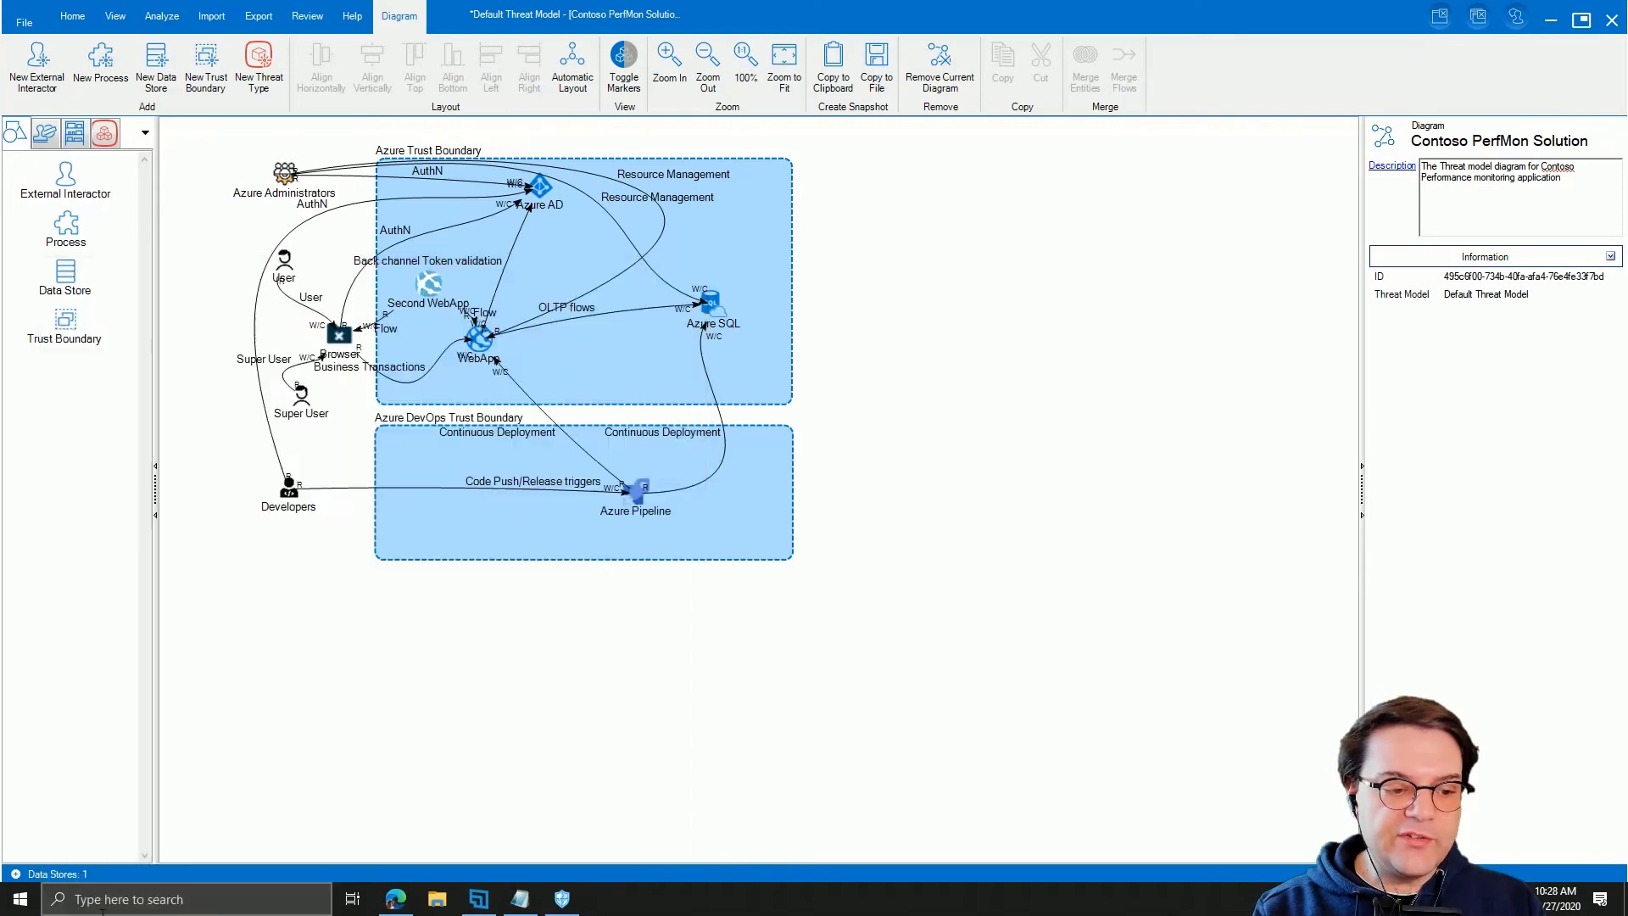
{"action": "key", "text": "ctrl+v"}
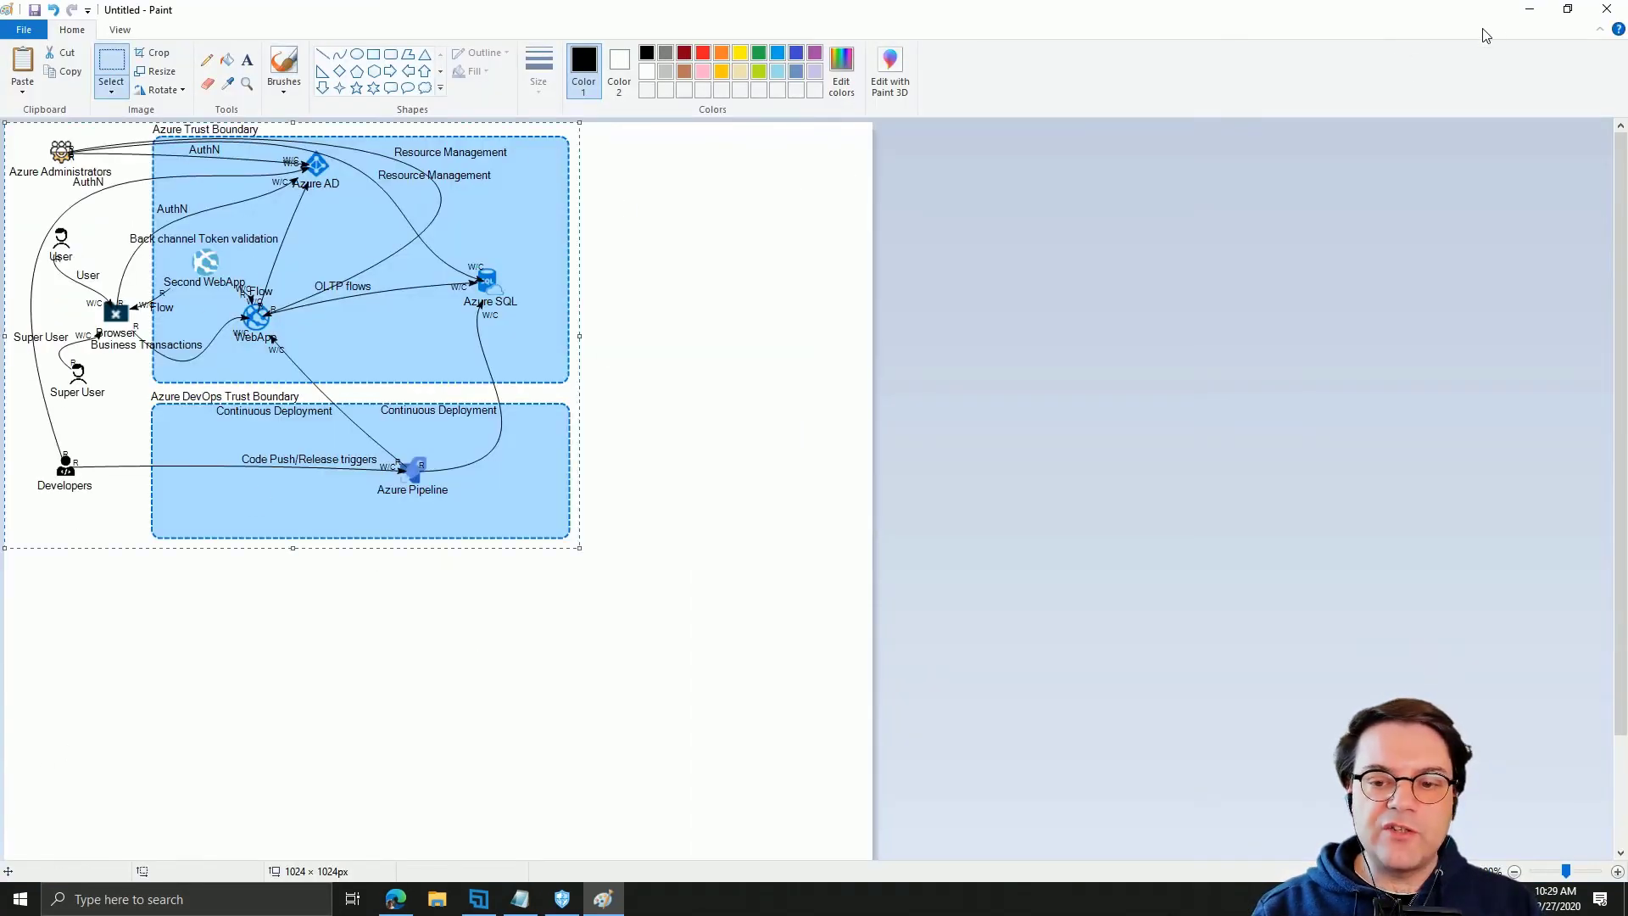
{"action": "left_click", "coordinate": [1597, 11]}
{"action": "left_click", "coordinate": [851, 450]}
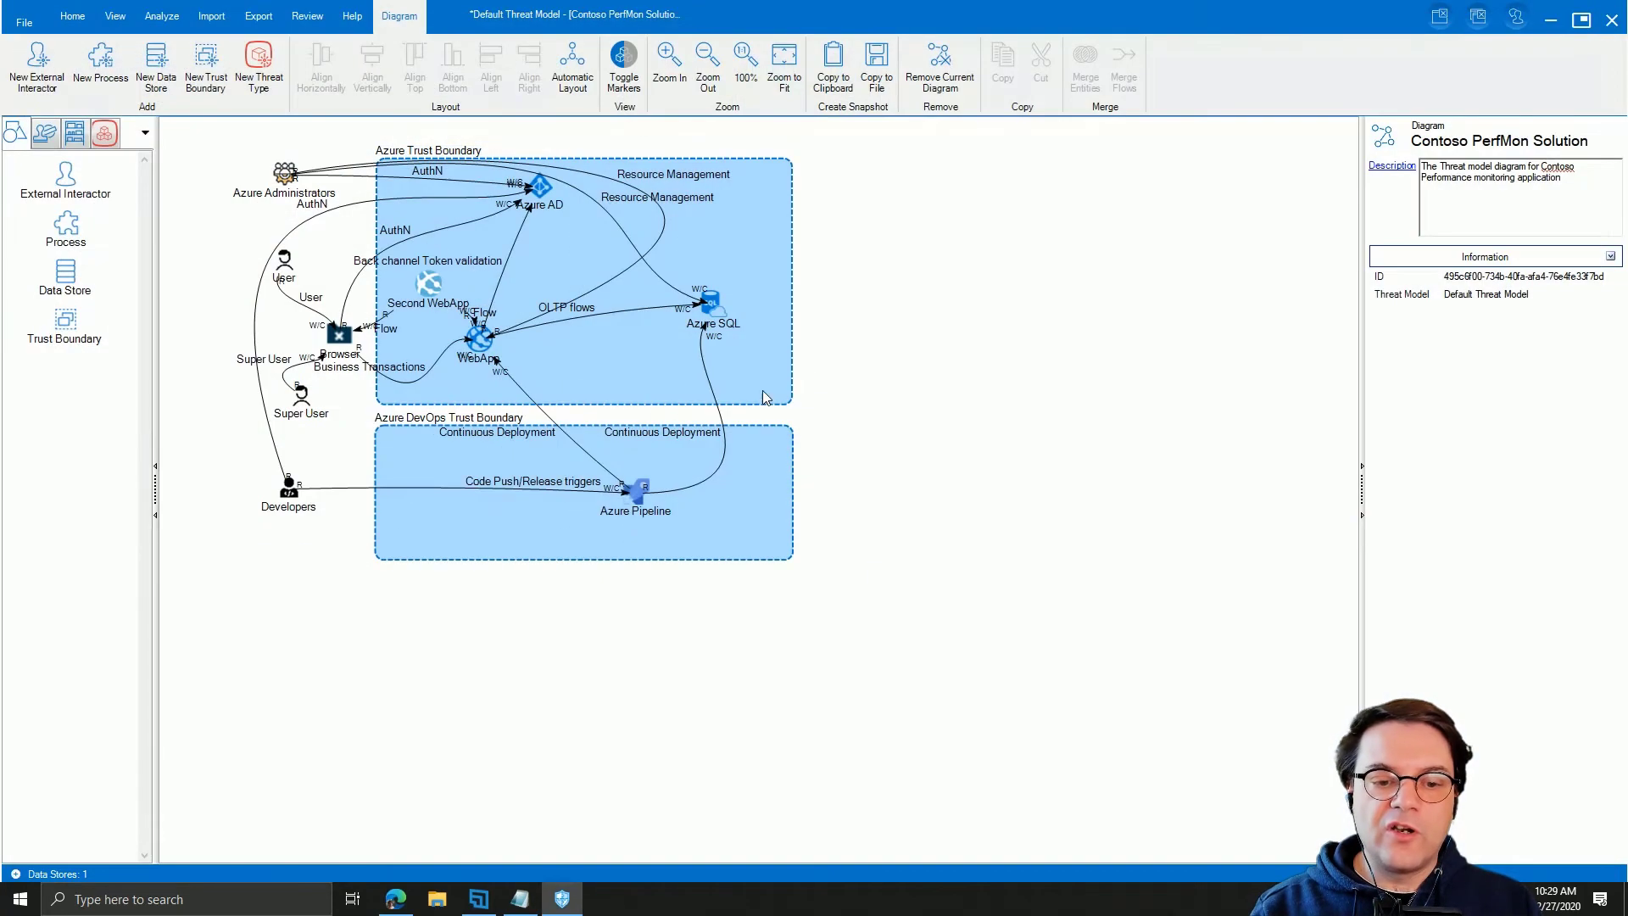
Step: Export the diagram snapshot to the Desktop as a PNG file named picture
{"action": "left_click", "coordinate": [876, 63]}
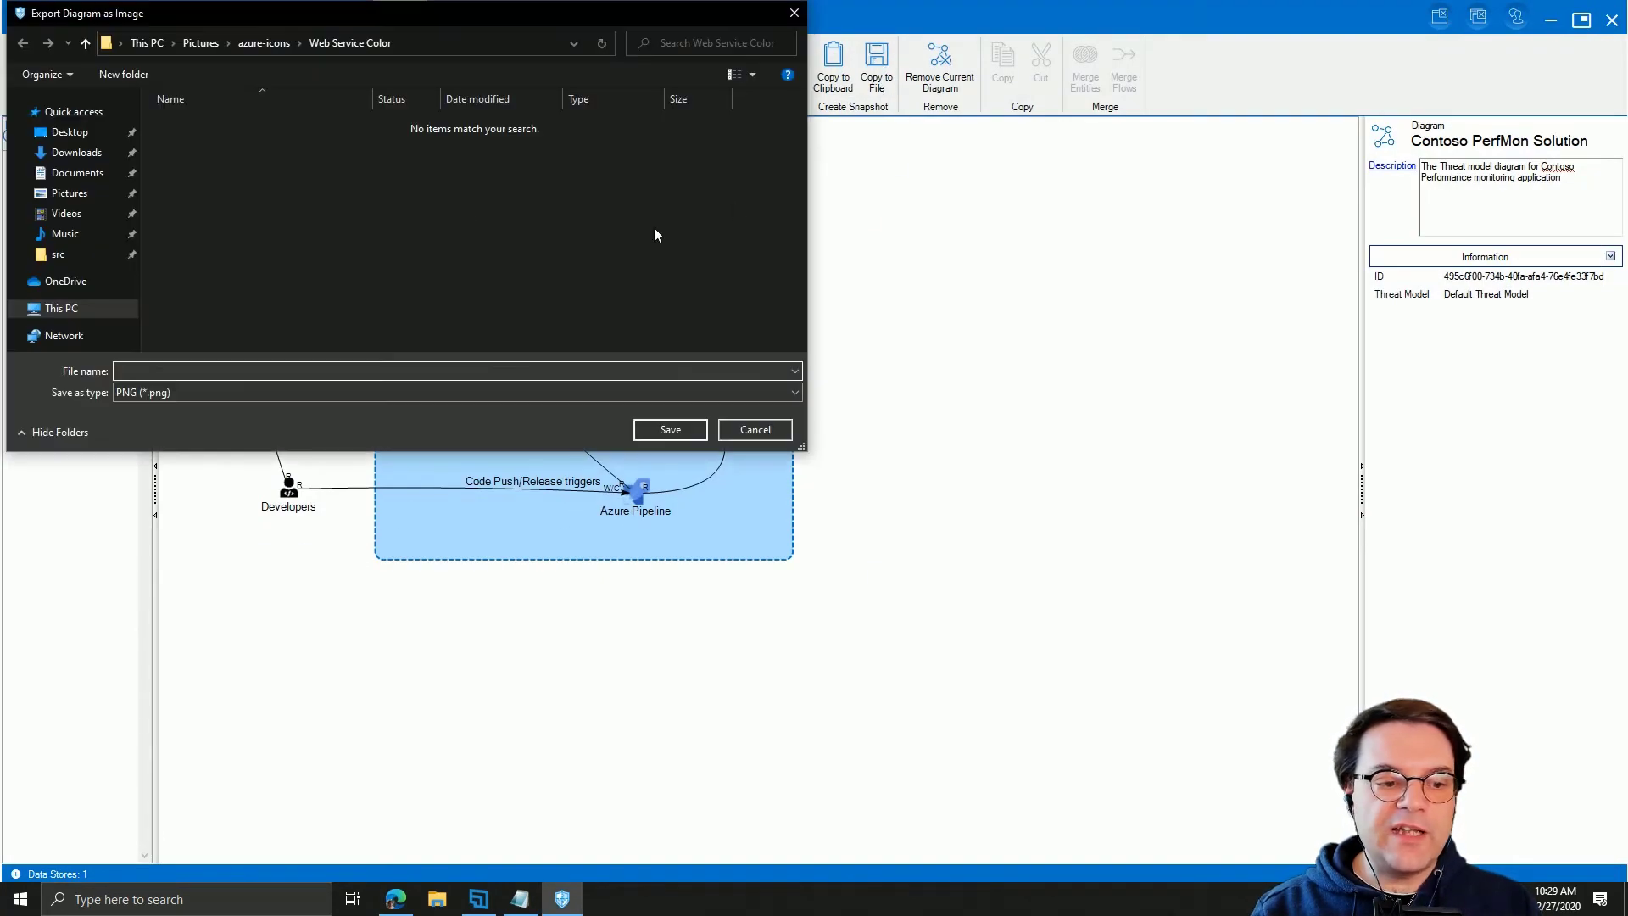
{"action": "left_click", "coordinate": [76, 152]}
{"action": "left_click", "coordinate": [70, 132]}
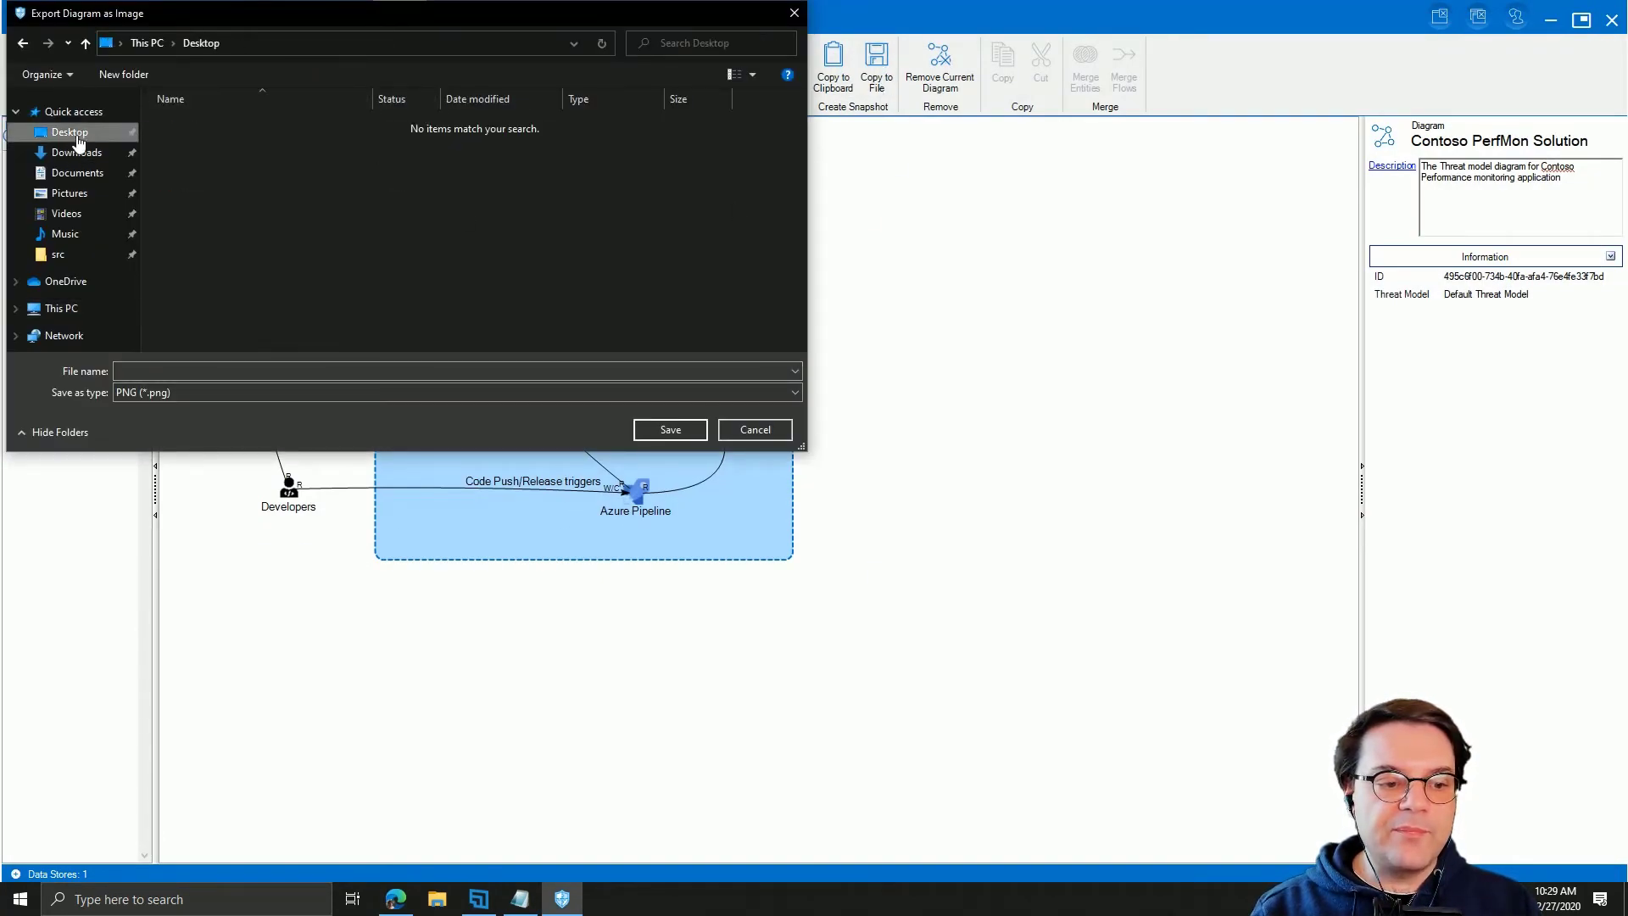
{"action": "left_click", "coordinate": [291, 373]}
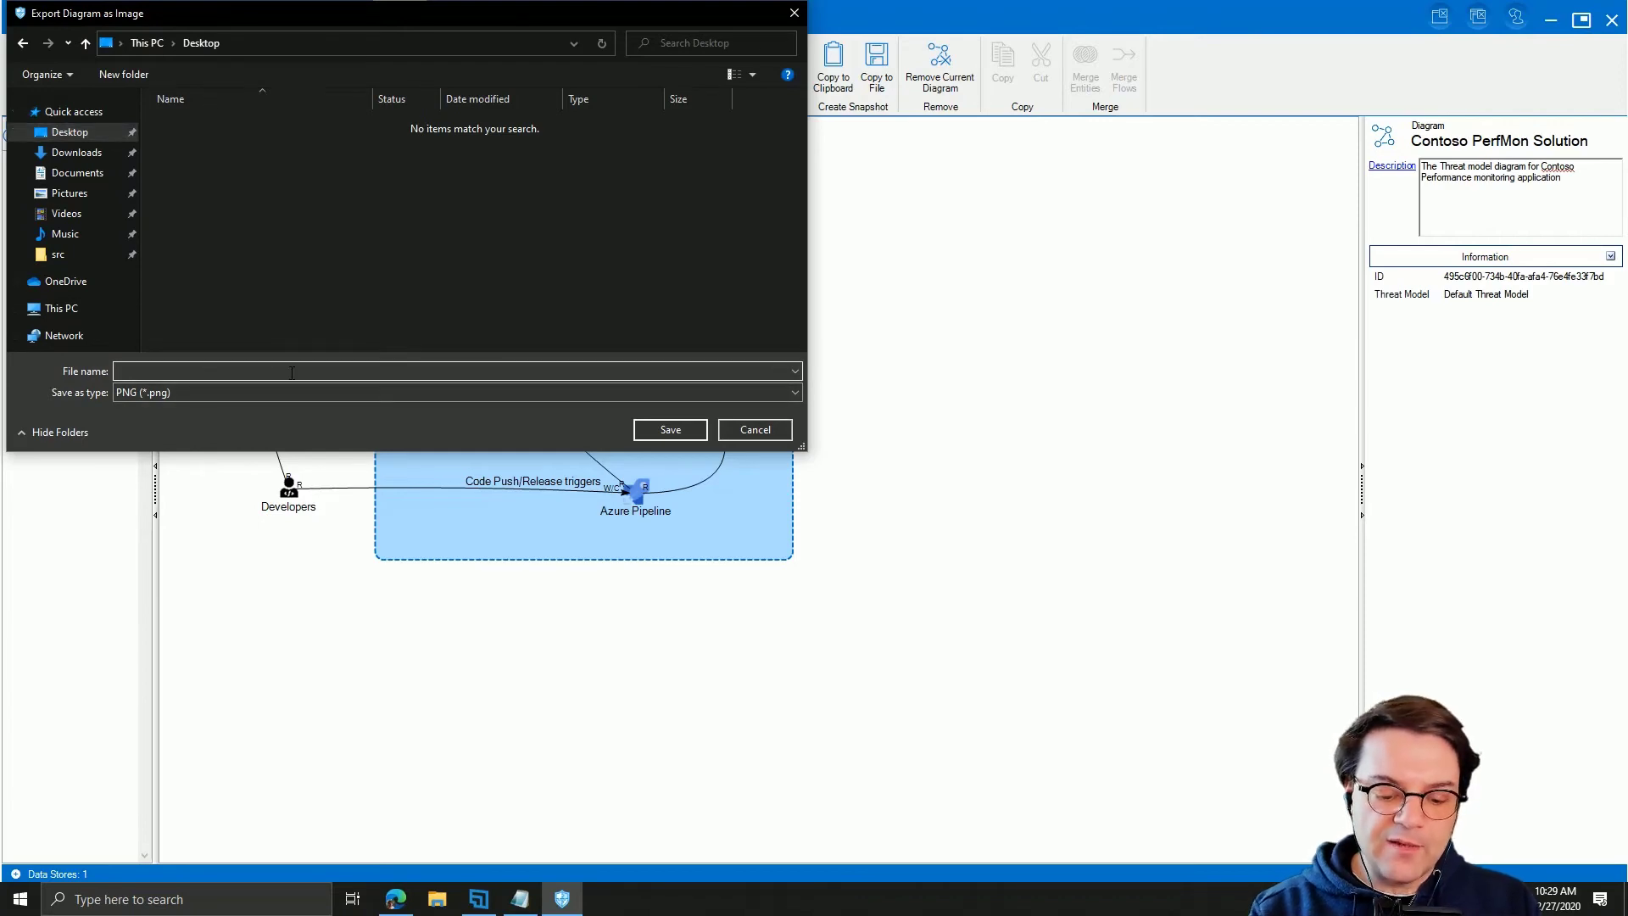
{"action": "type", "text": "picture"}
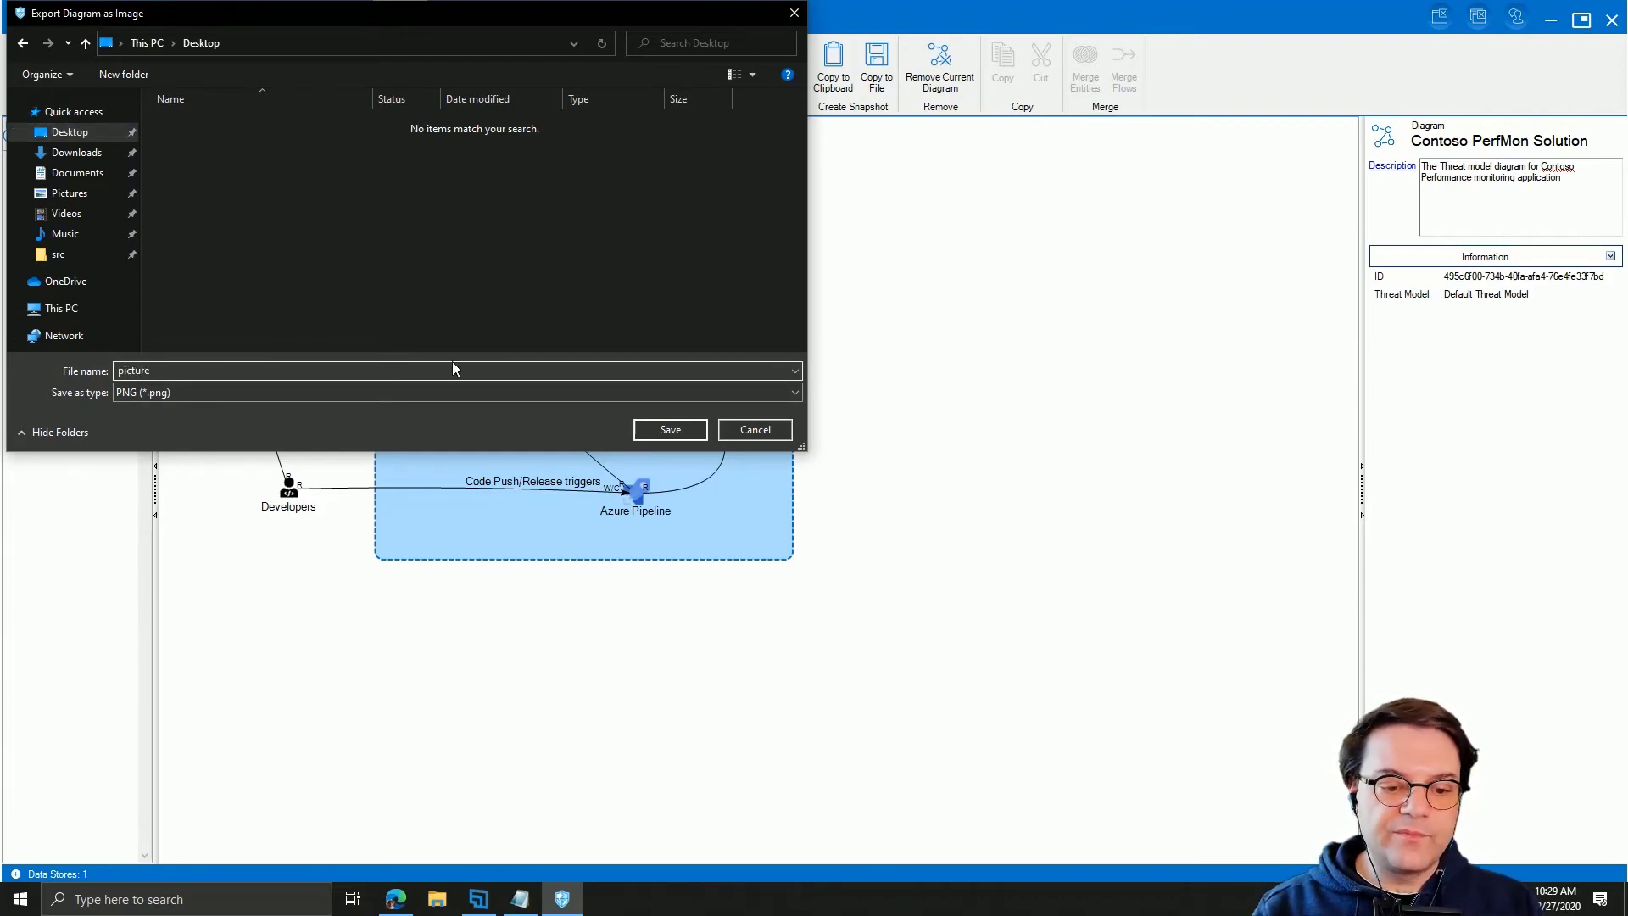
{"action": "left_click", "coordinate": [670, 431]}
Step: View the exported picture.png from the desktop, close it and return to Threats Manager Studio
{"action": "key", "text": "super+d"}
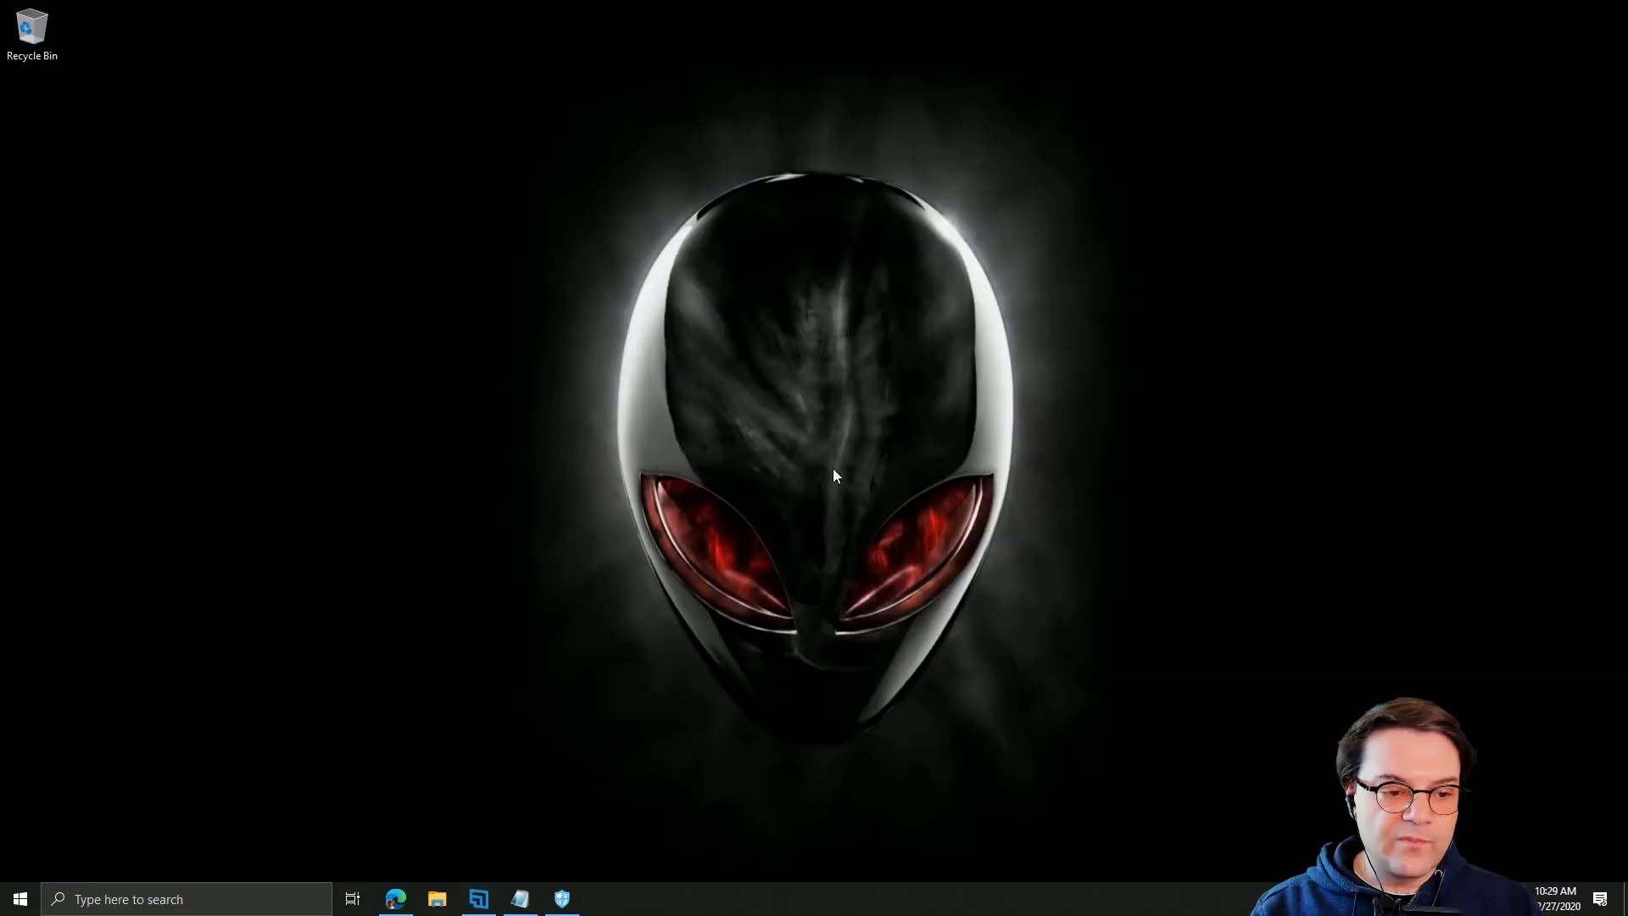
{"action": "double_click", "coordinate": [49, 127]}
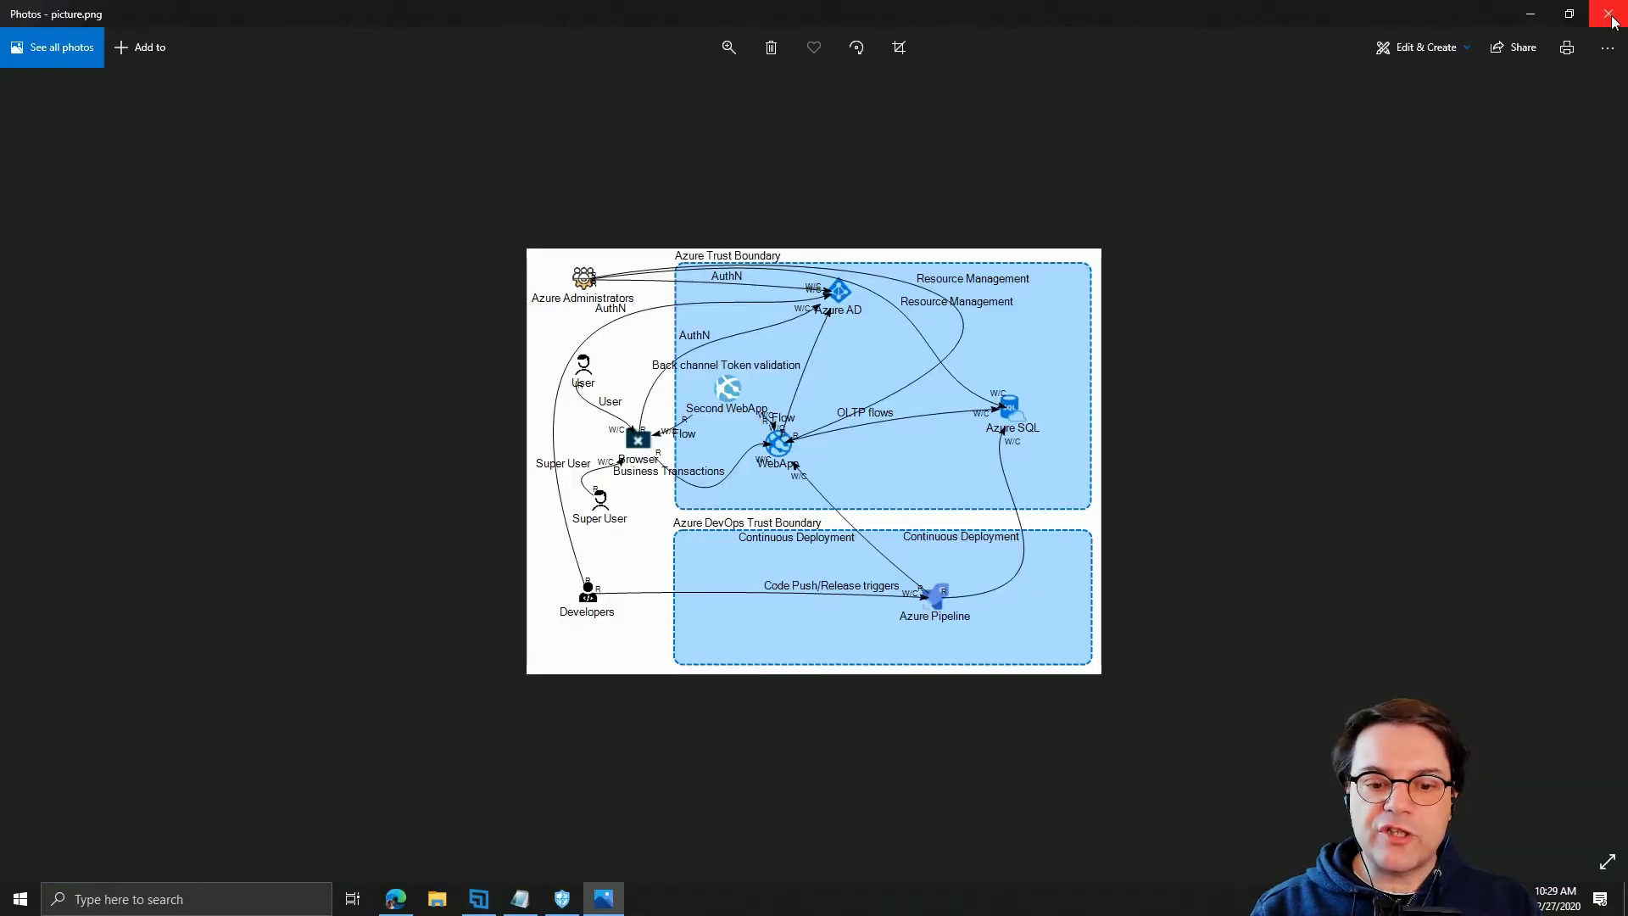
{"action": "left_click", "coordinate": [1608, 15]}
{"action": "left_click", "coordinate": [556, 902]}
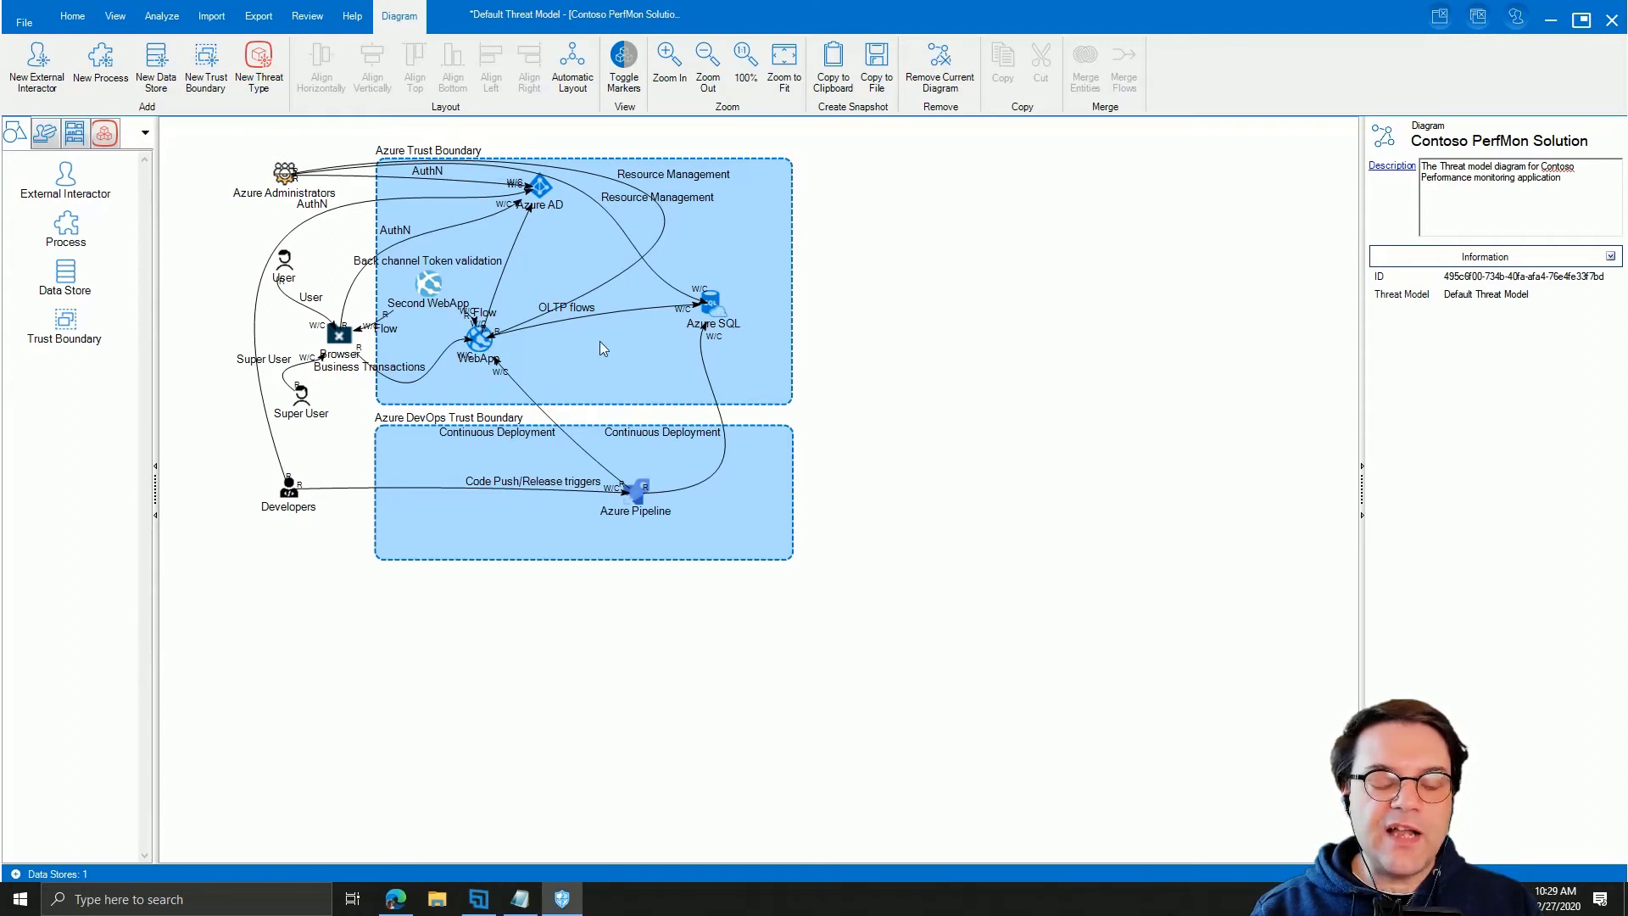
Step: Remove the Second WebApp process from the Contoso PerfMon Solution diagram while keeping it in the threat model
{"action": "left_click", "coordinate": [432, 287]}
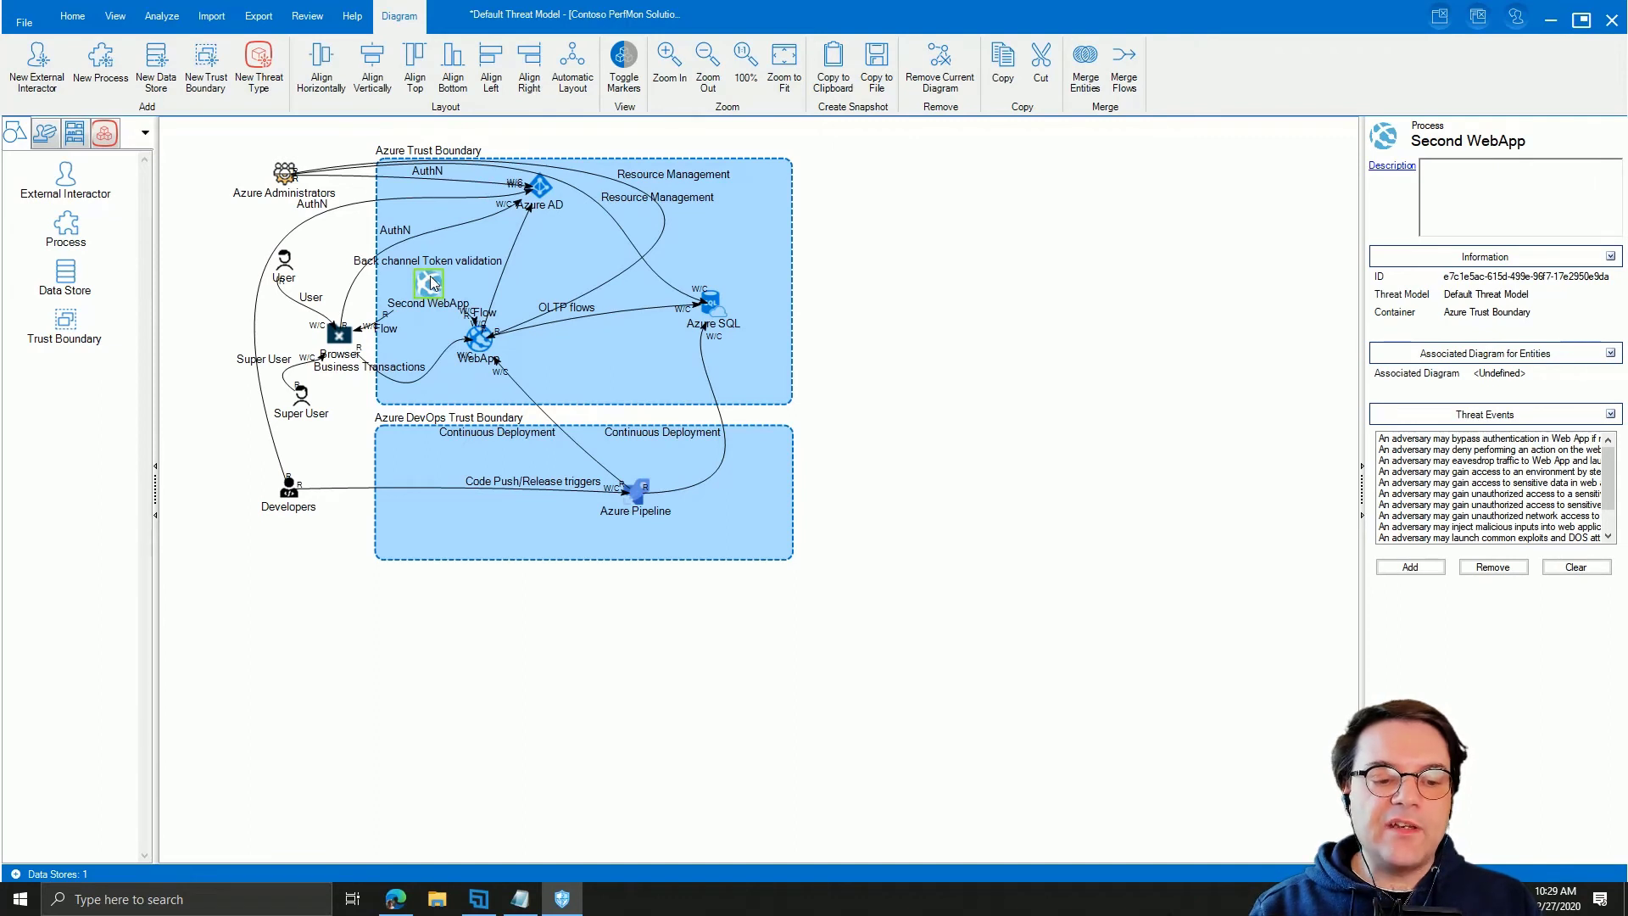
{"action": "right_click", "coordinate": [430, 280]}
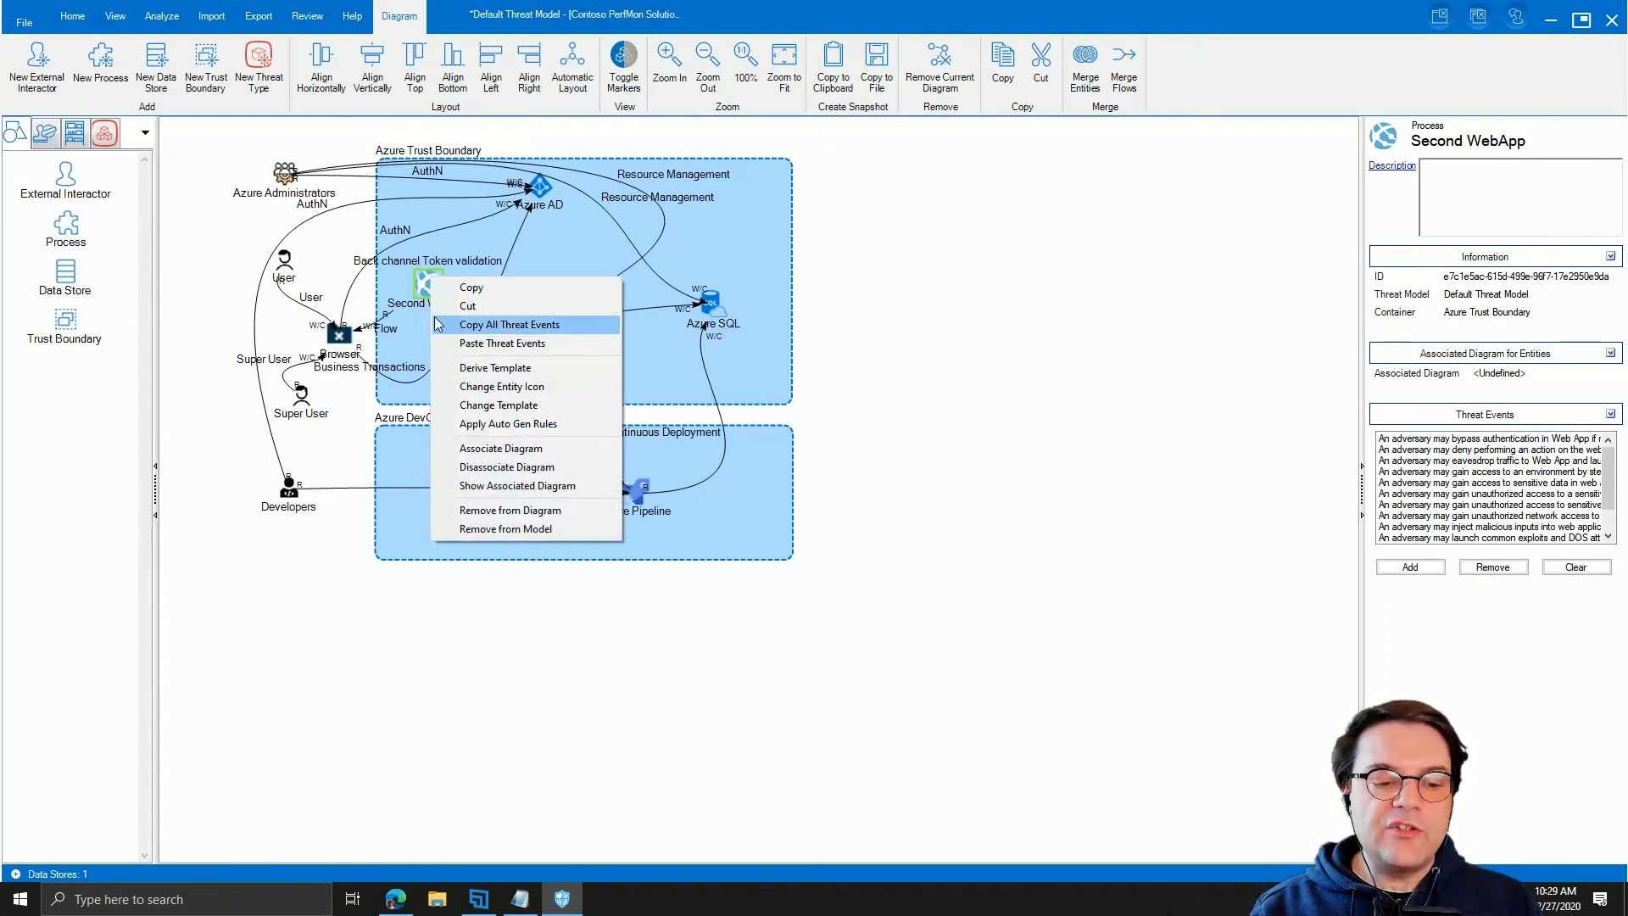
{"action": "left_click", "coordinate": [440, 271]}
{"action": "left_click", "coordinate": [440, 273]}
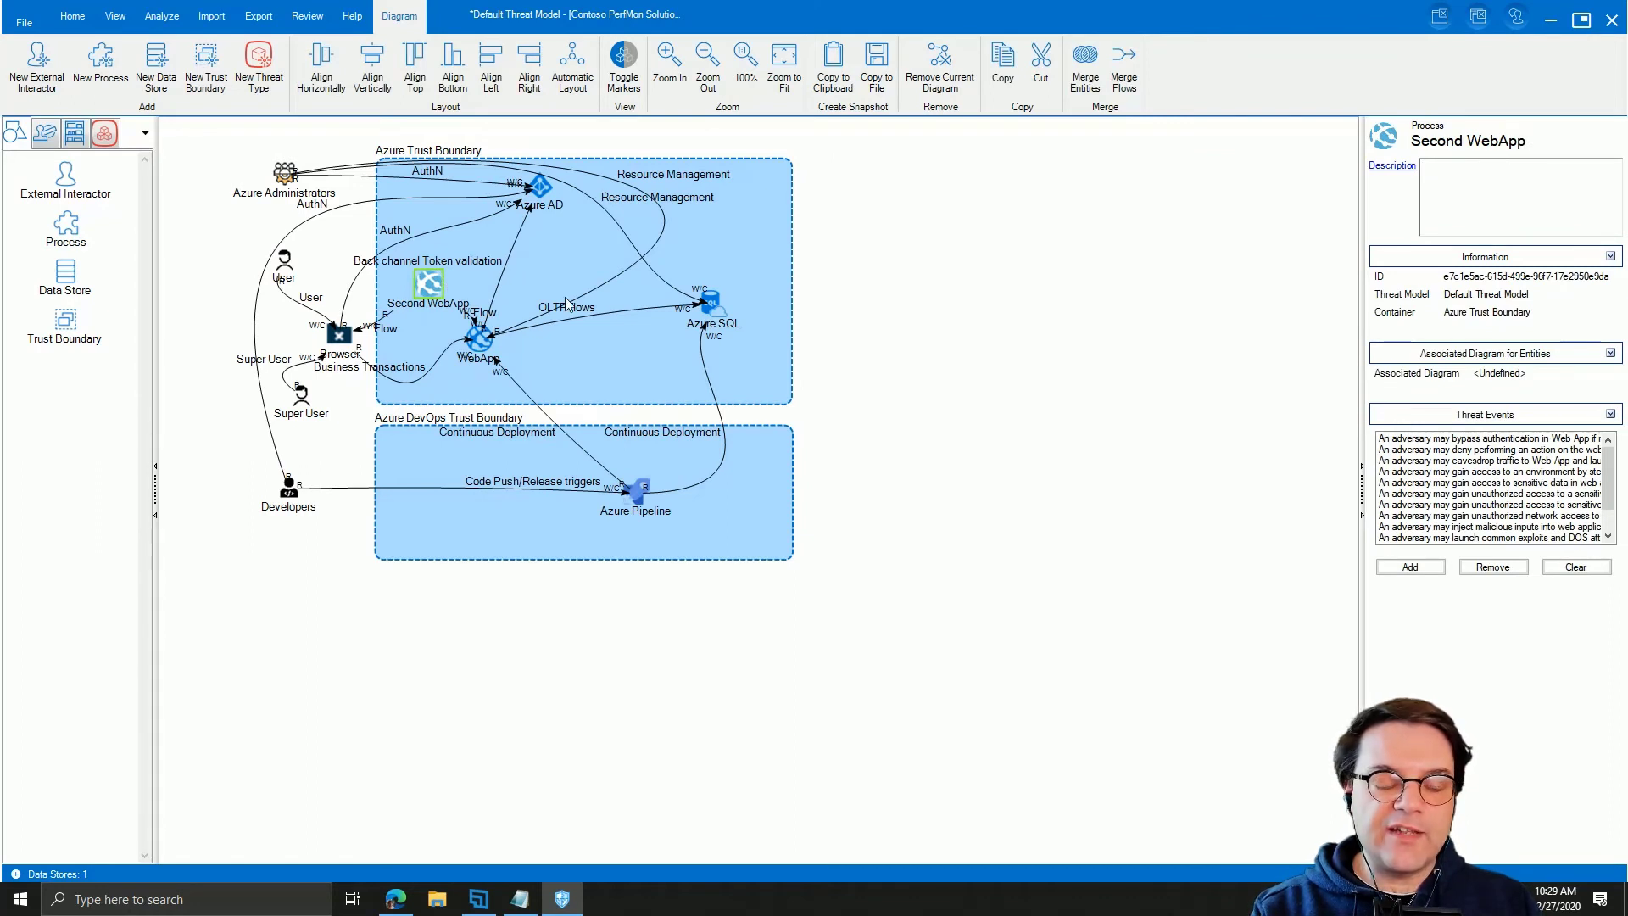
{"action": "key", "text": "Delete"}
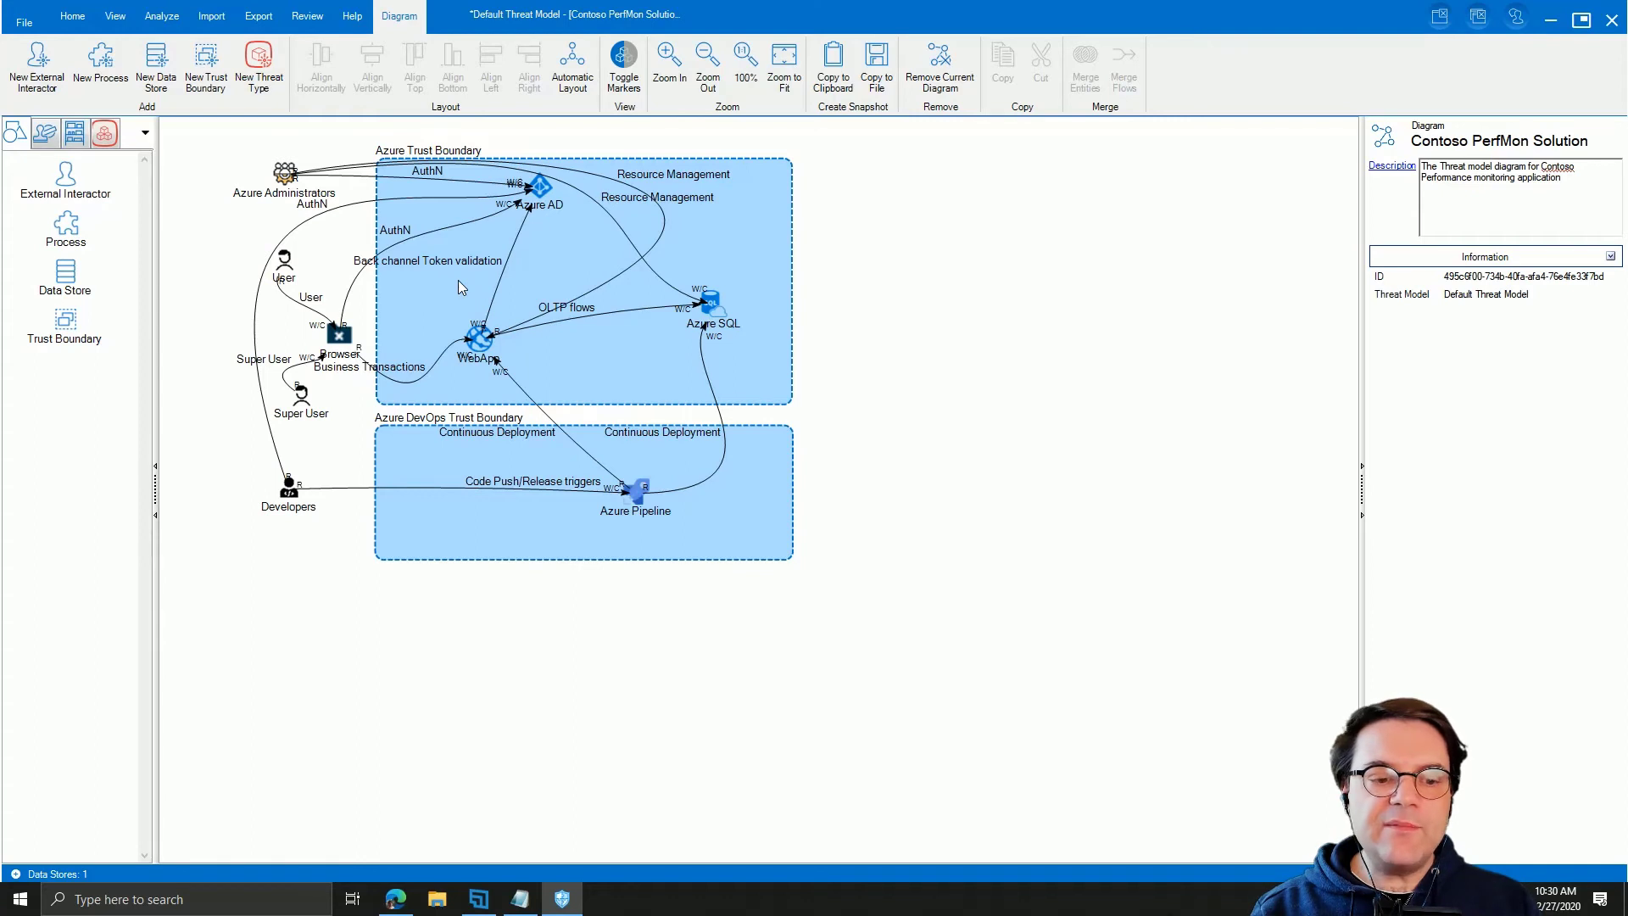
Step: Examine the process list to compare which diagrams WebApp and Second WebApp are found in
{"action": "left_click", "coordinate": [72, 16]}
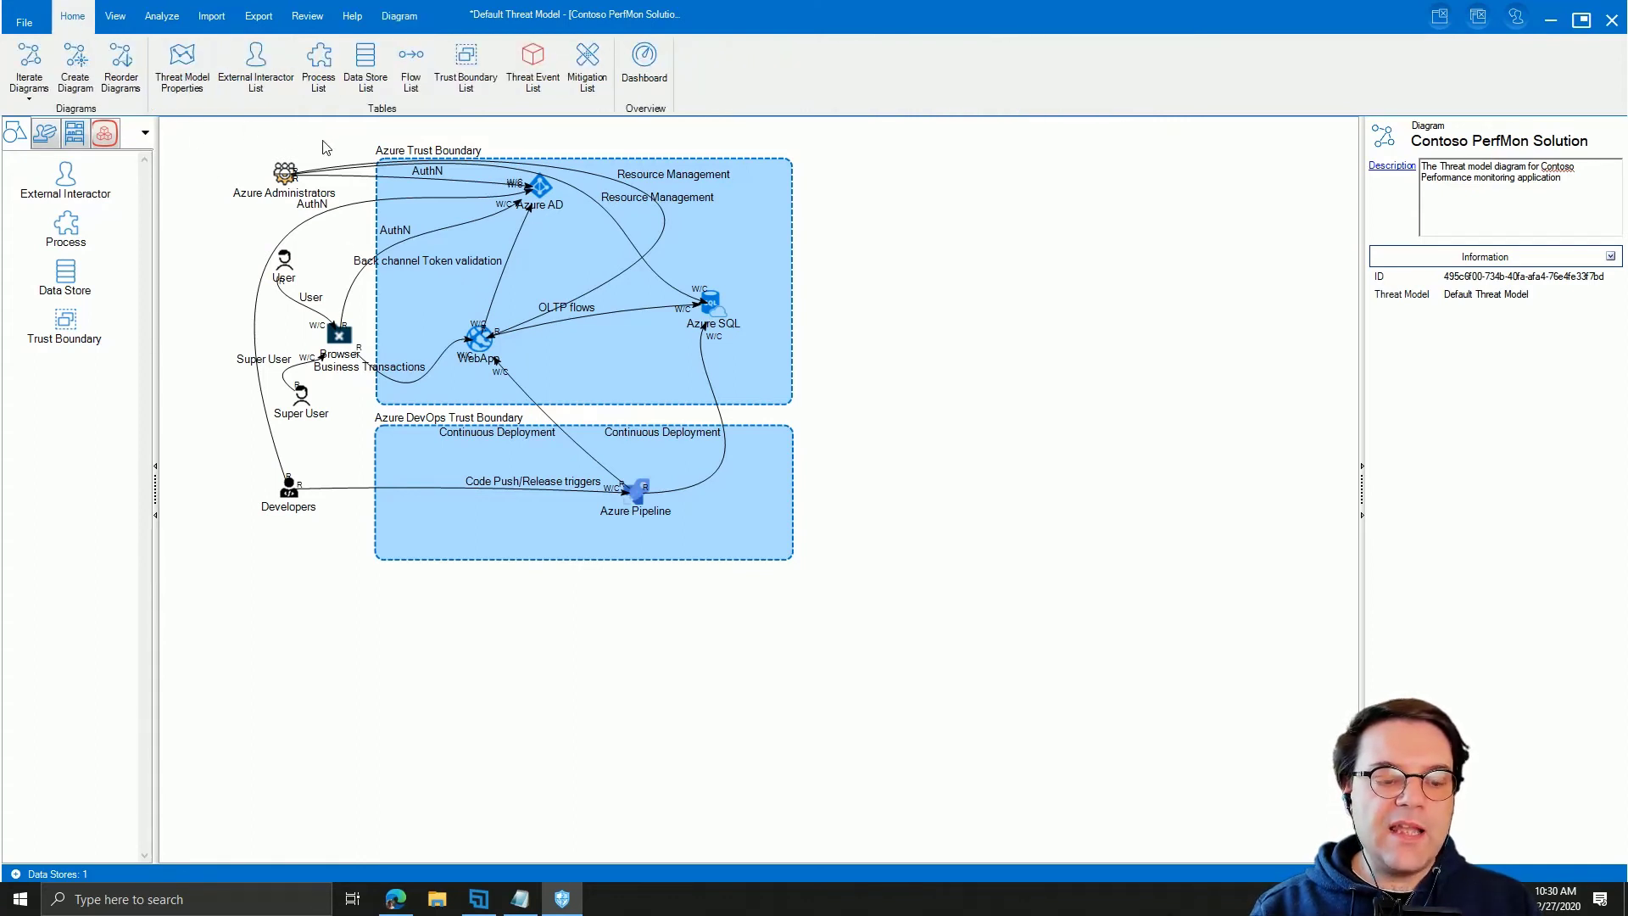
{"action": "left_click", "coordinate": [318, 85]}
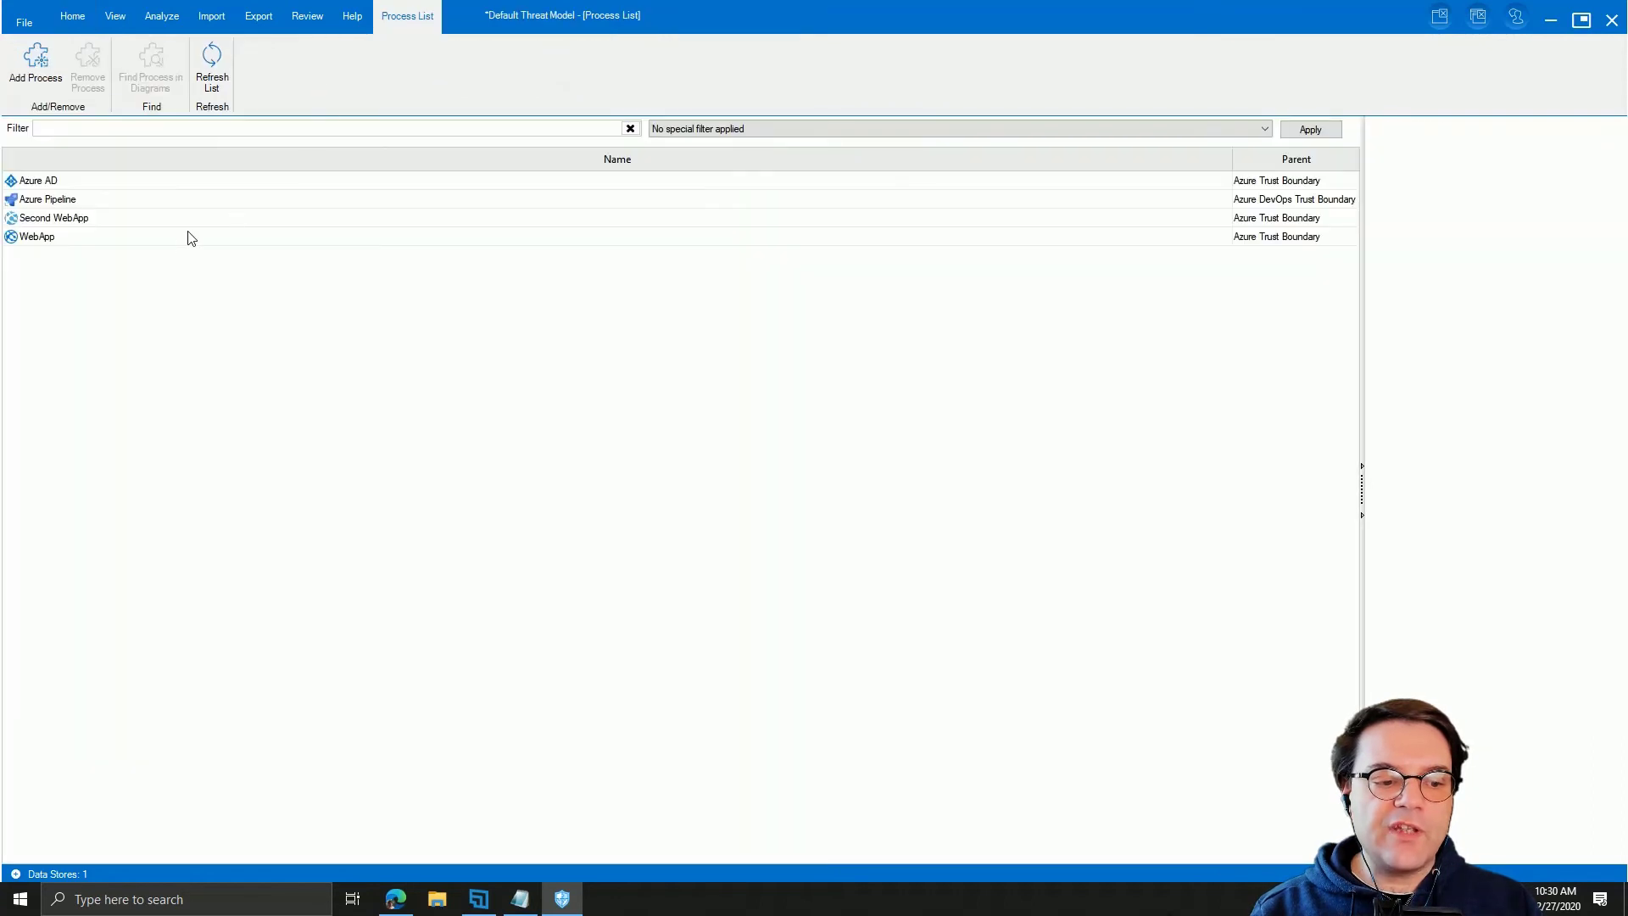
{"action": "left_click", "coordinate": [147, 239]}
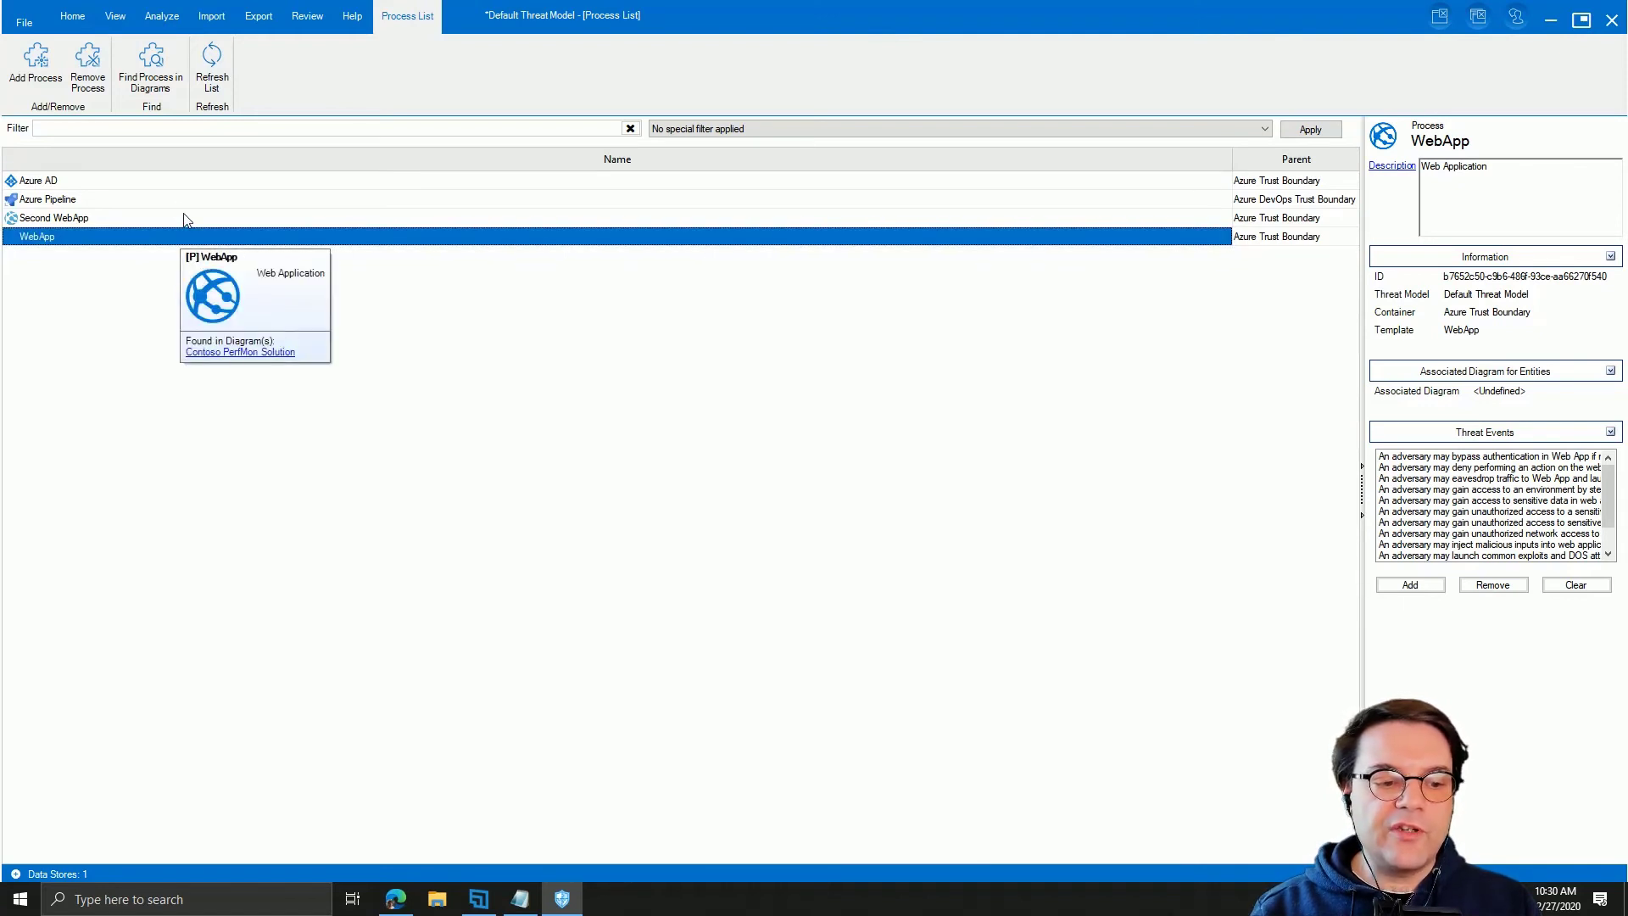
{"action": "mouse_move", "coordinate": [187, 219]}
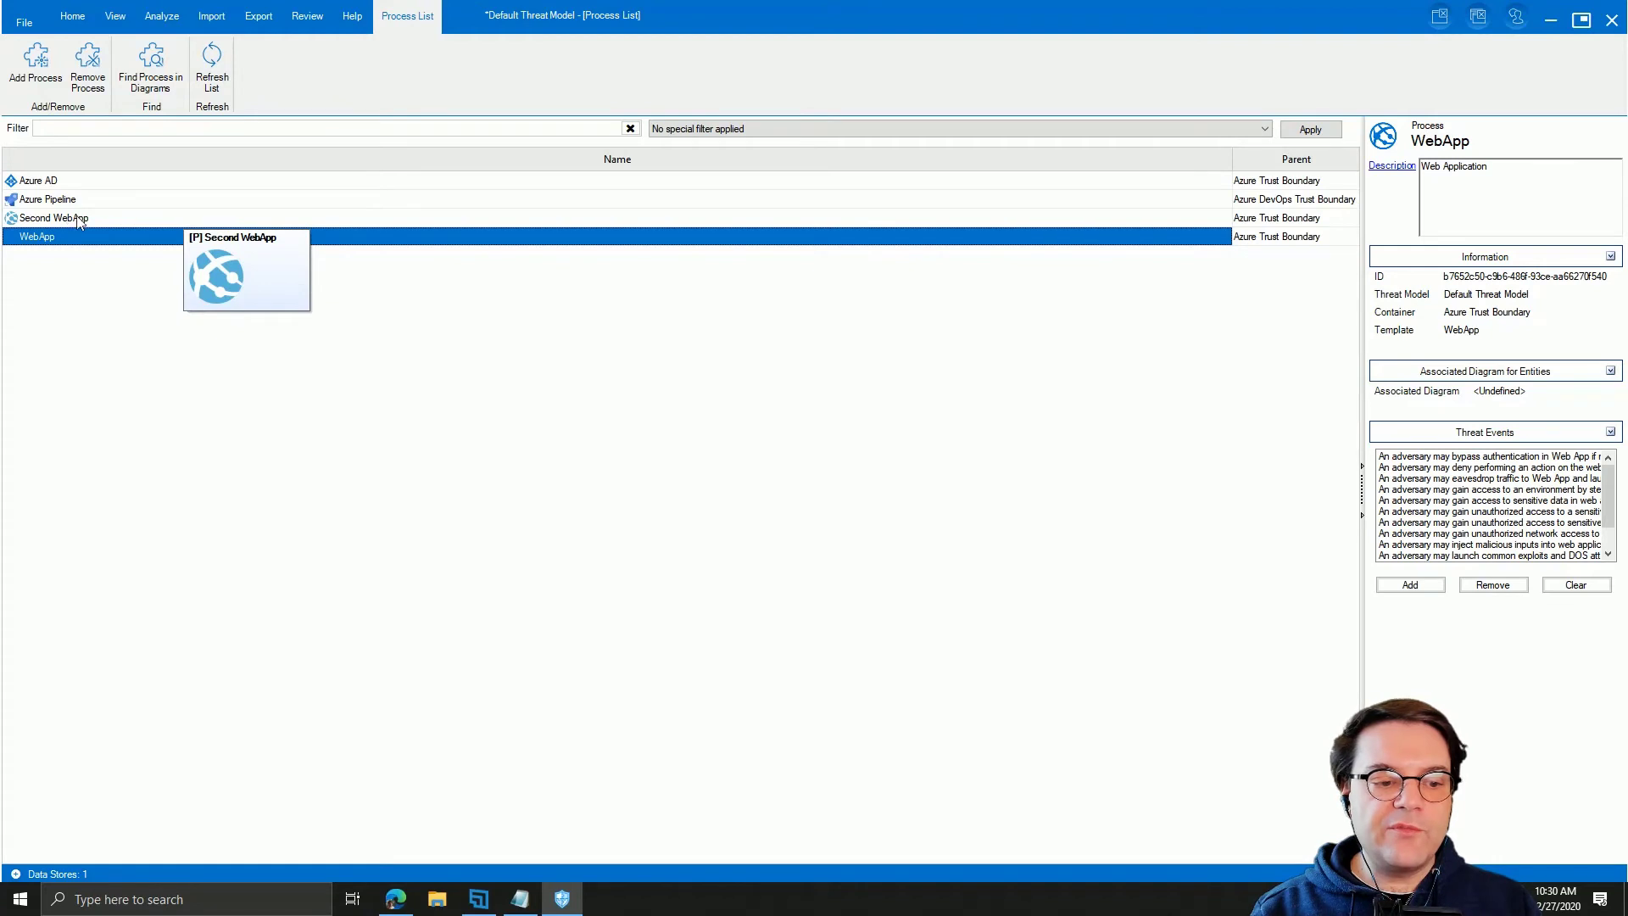
{"action": "left_click", "coordinate": [37, 222]}
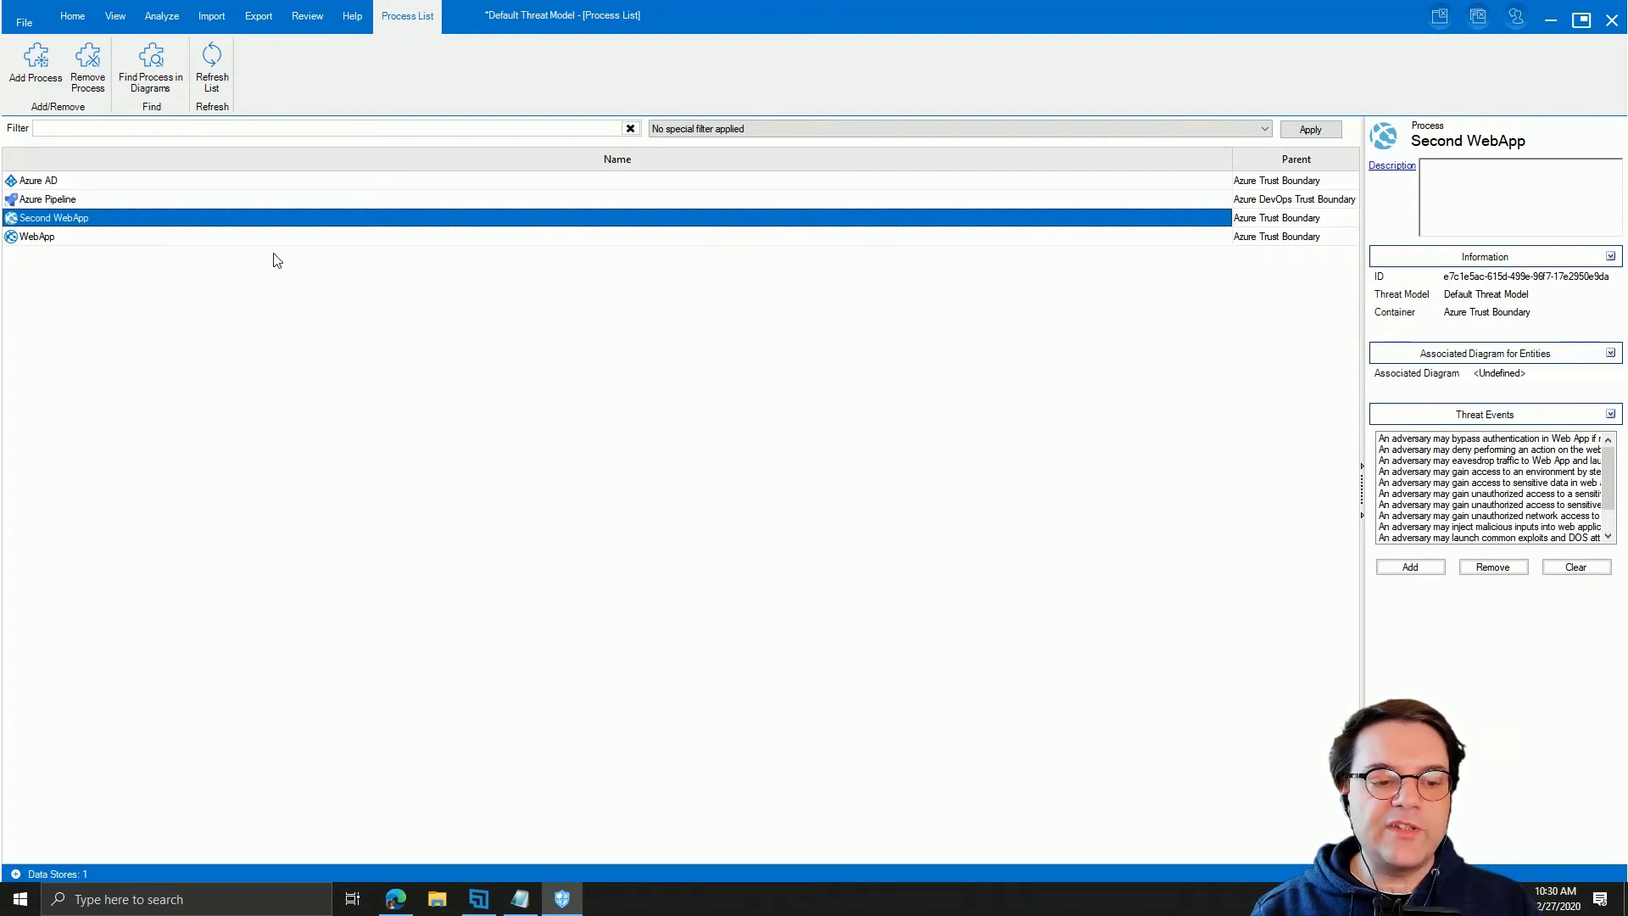
{"action": "left_click", "coordinate": [96, 233]}
{"action": "left_click", "coordinate": [88, 236]}
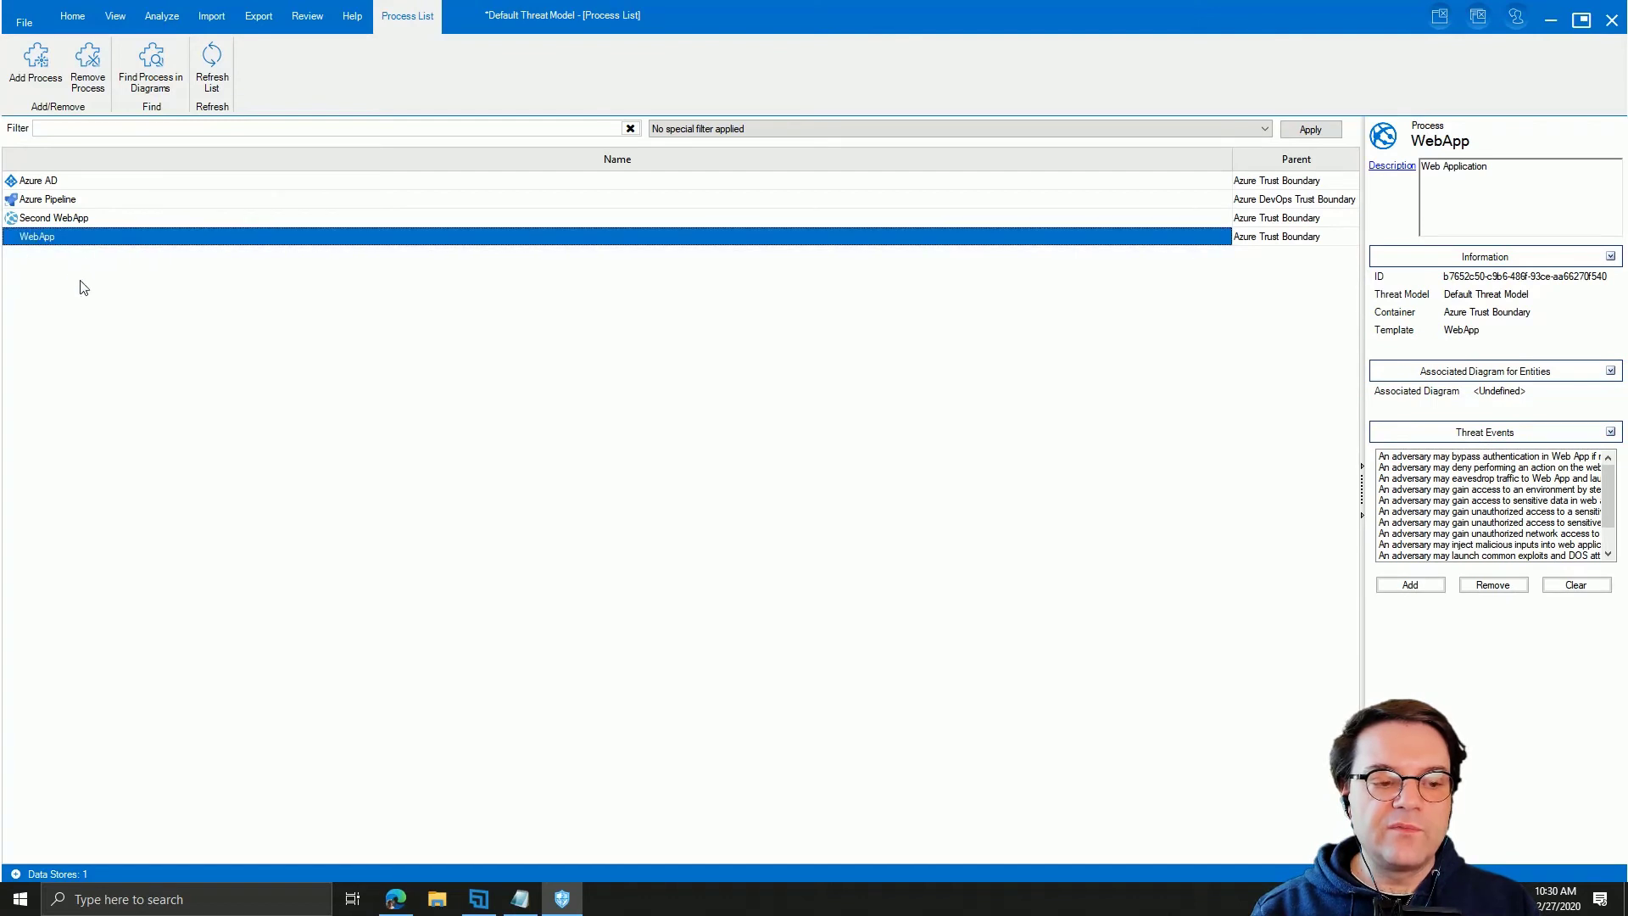
{"action": "mouse_move", "coordinate": [81, 237]}
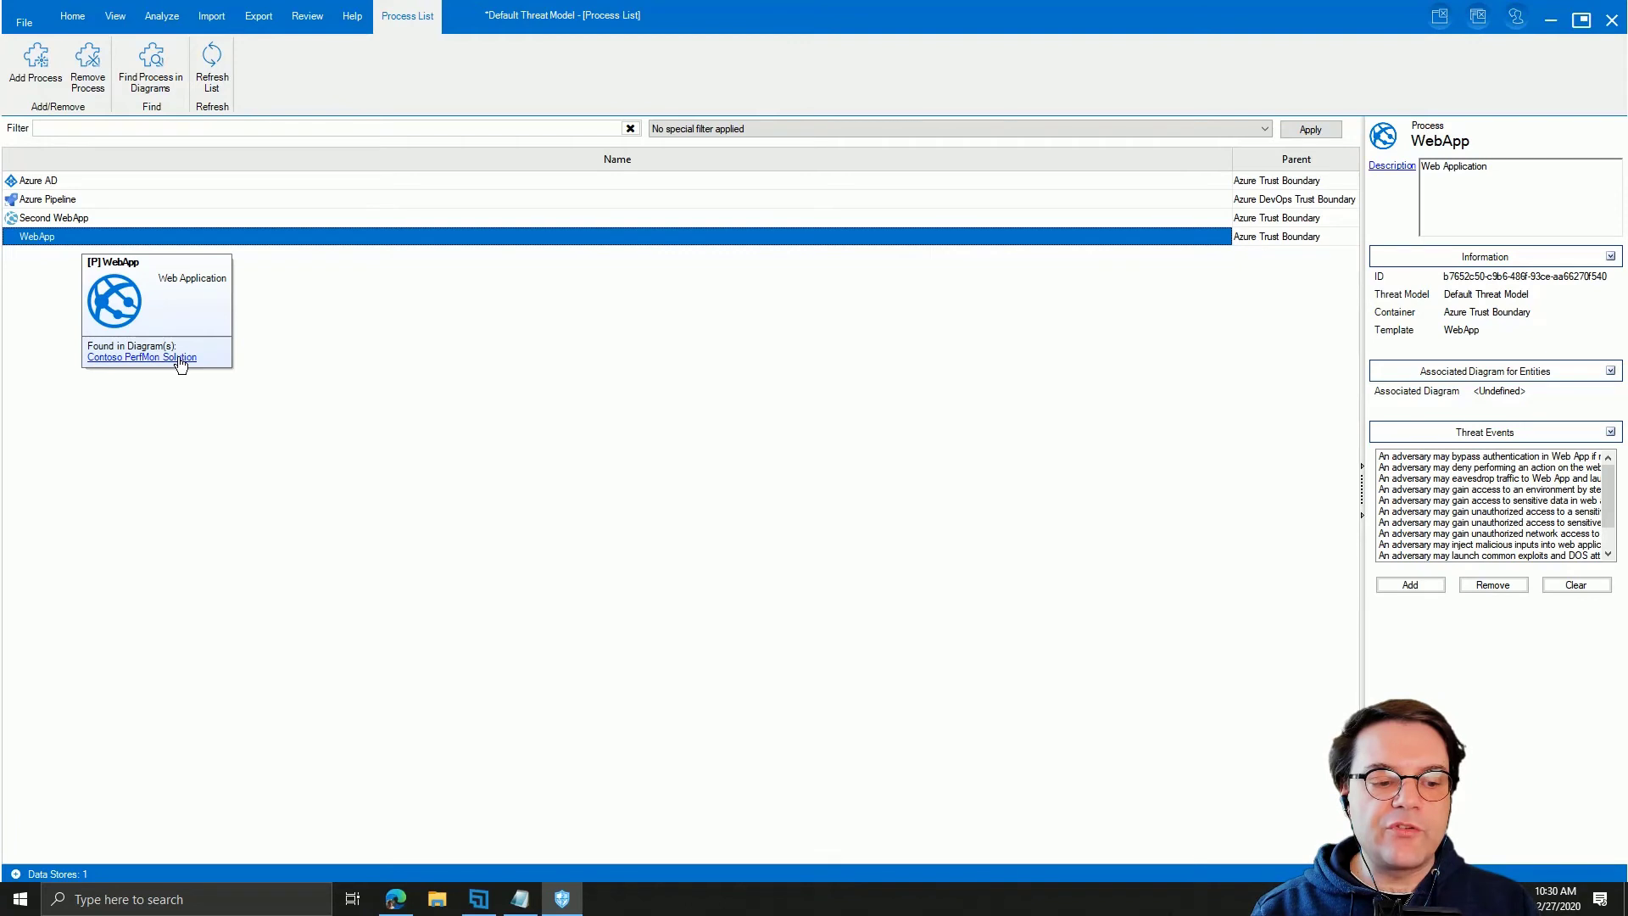
{"action": "left_click", "coordinate": [150, 218]}
{"action": "mouse_move", "coordinate": [153, 220]}
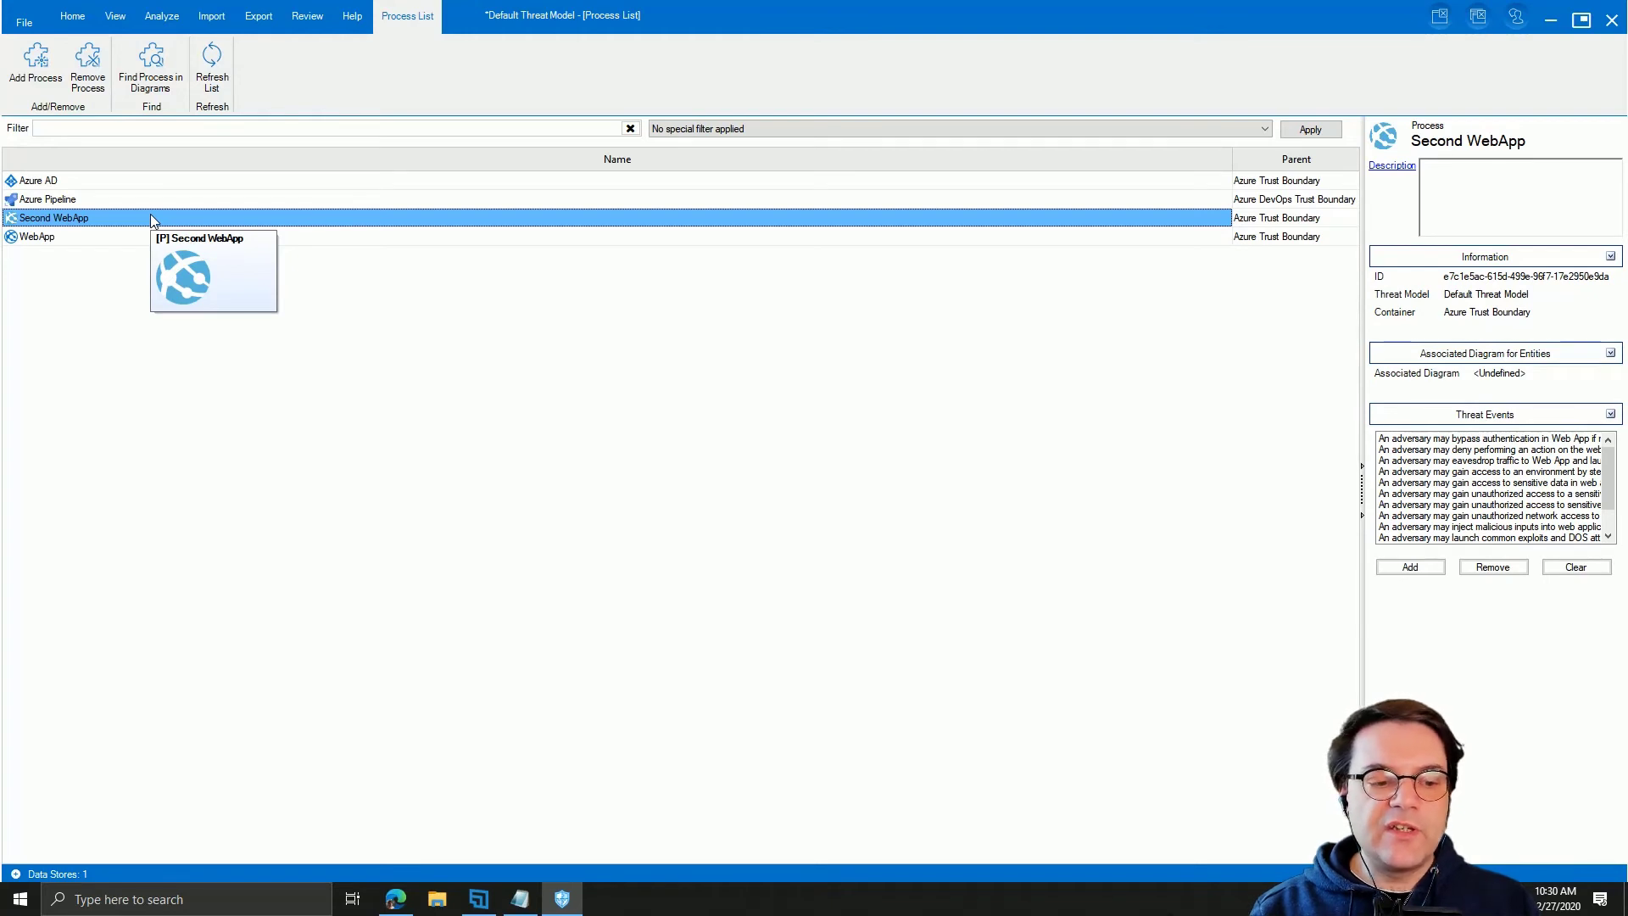
Step: Remove the Second WebApp process from the threat model and return to the Contoso PerfMon Solution diagram
{"action": "left_click", "coordinate": [215, 218]}
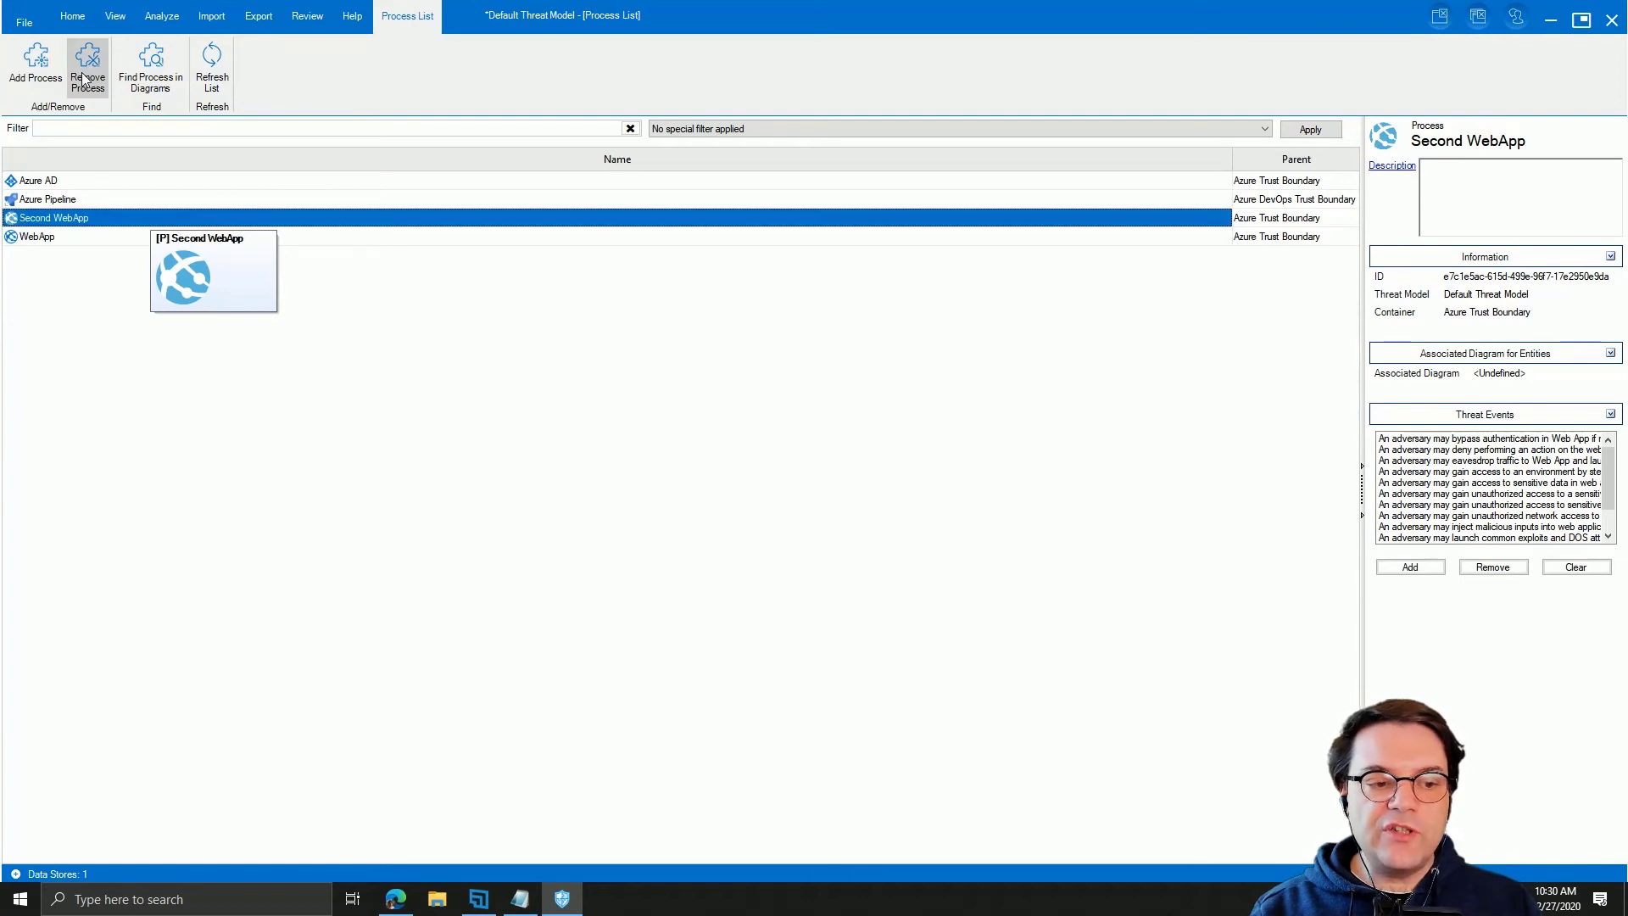
{"action": "left_click", "coordinate": [87, 81]}
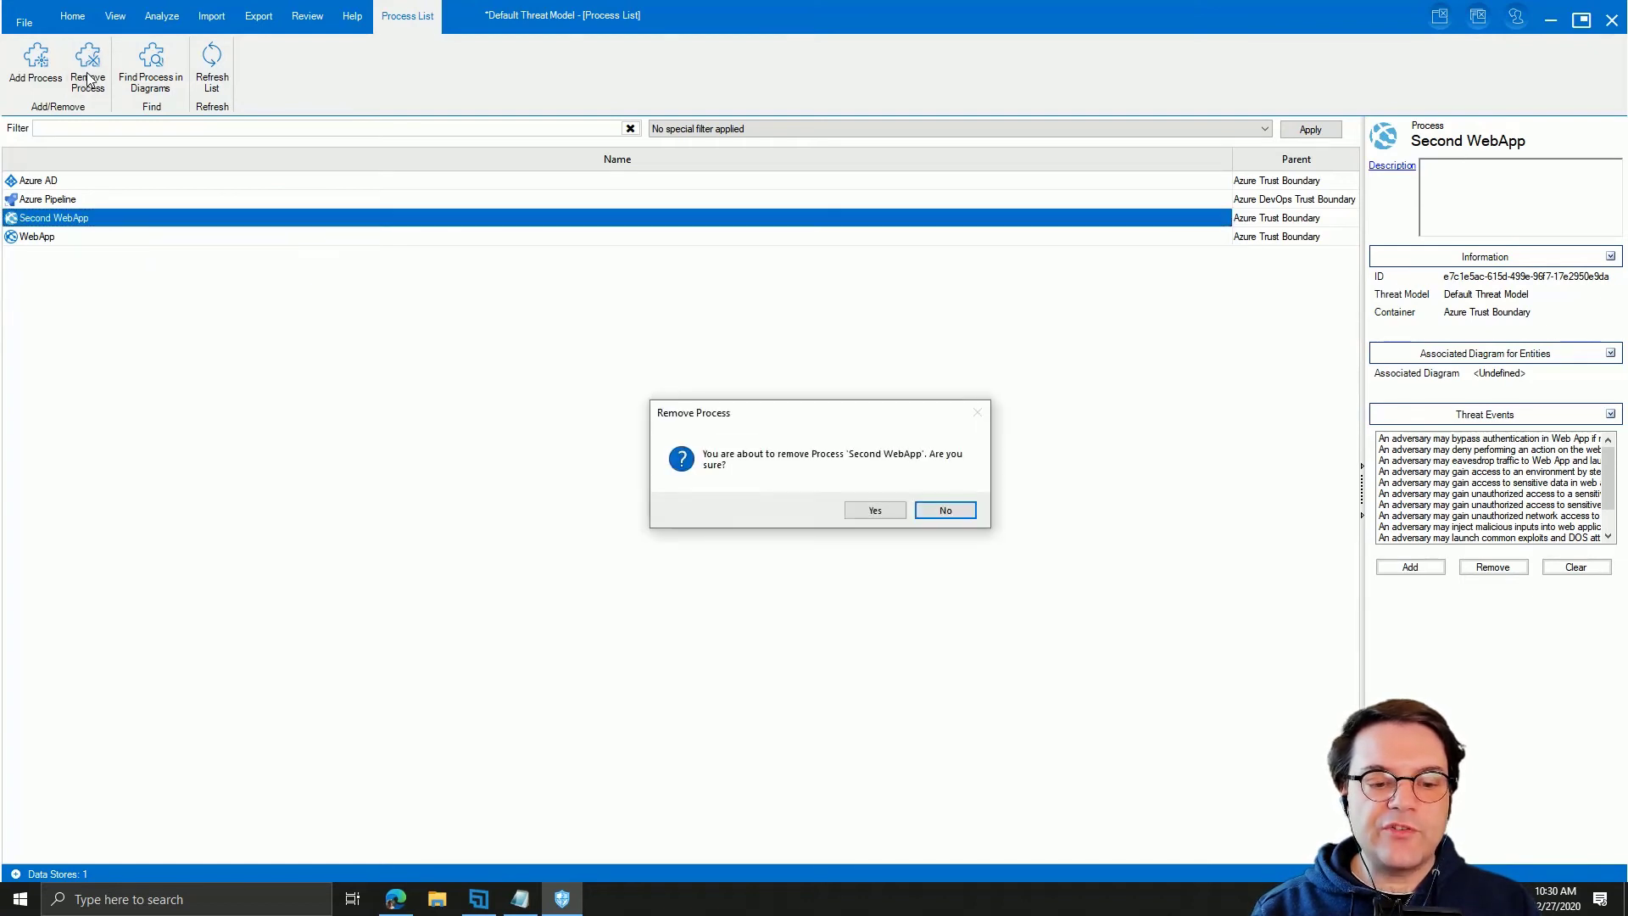
{"action": "left_click", "coordinate": [890, 510]}
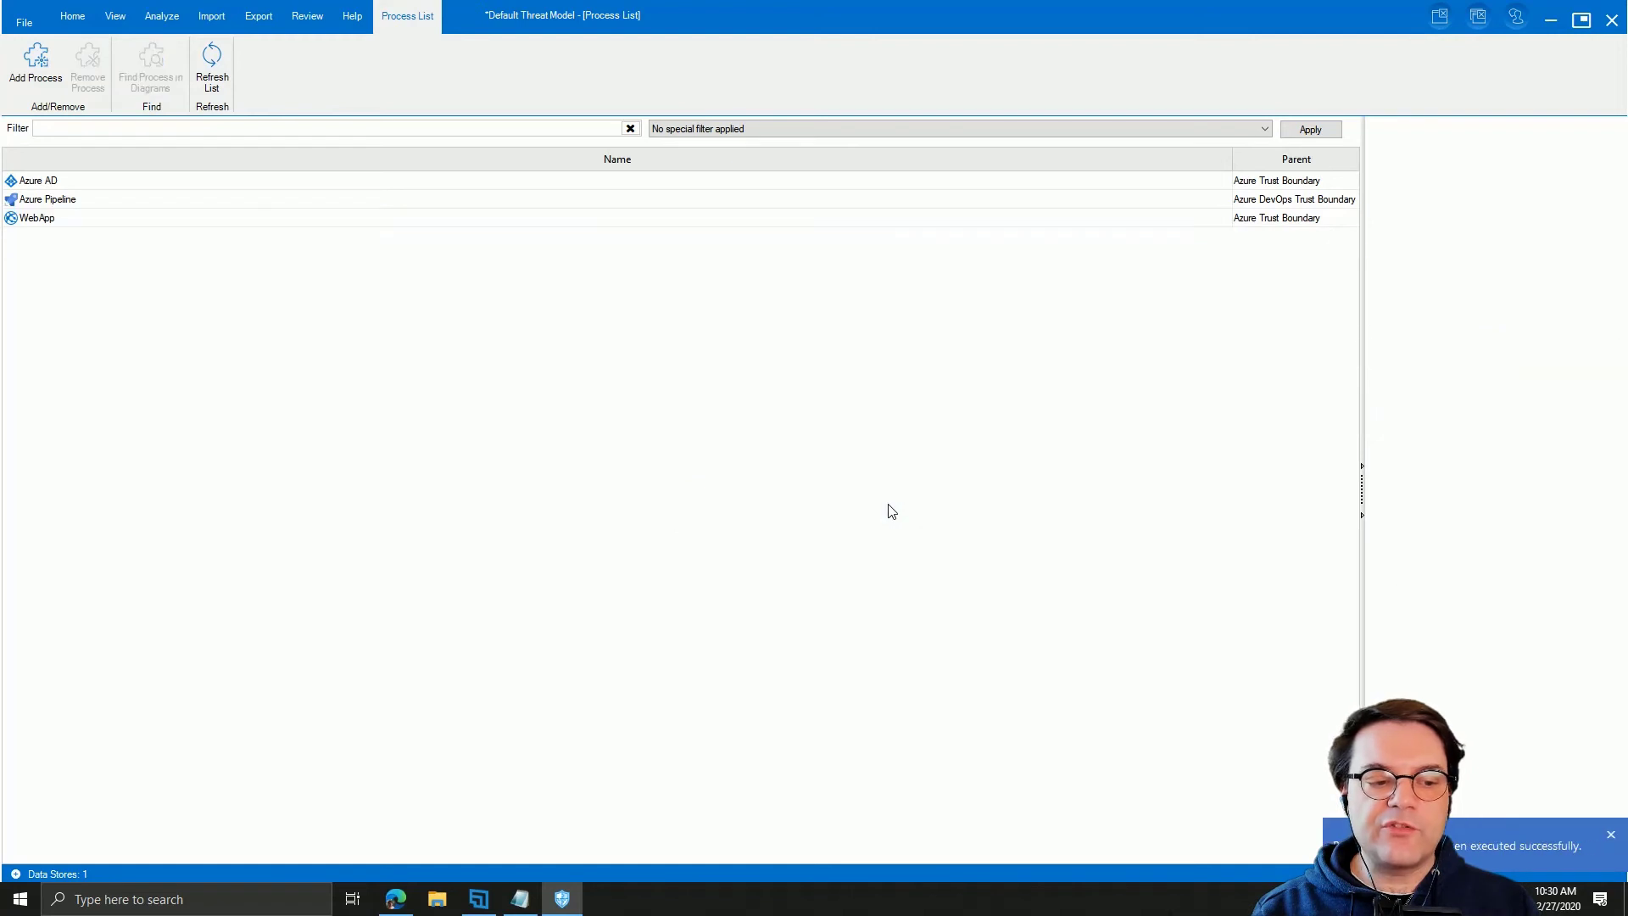
{"action": "key", "text": "ctrl+F4"}
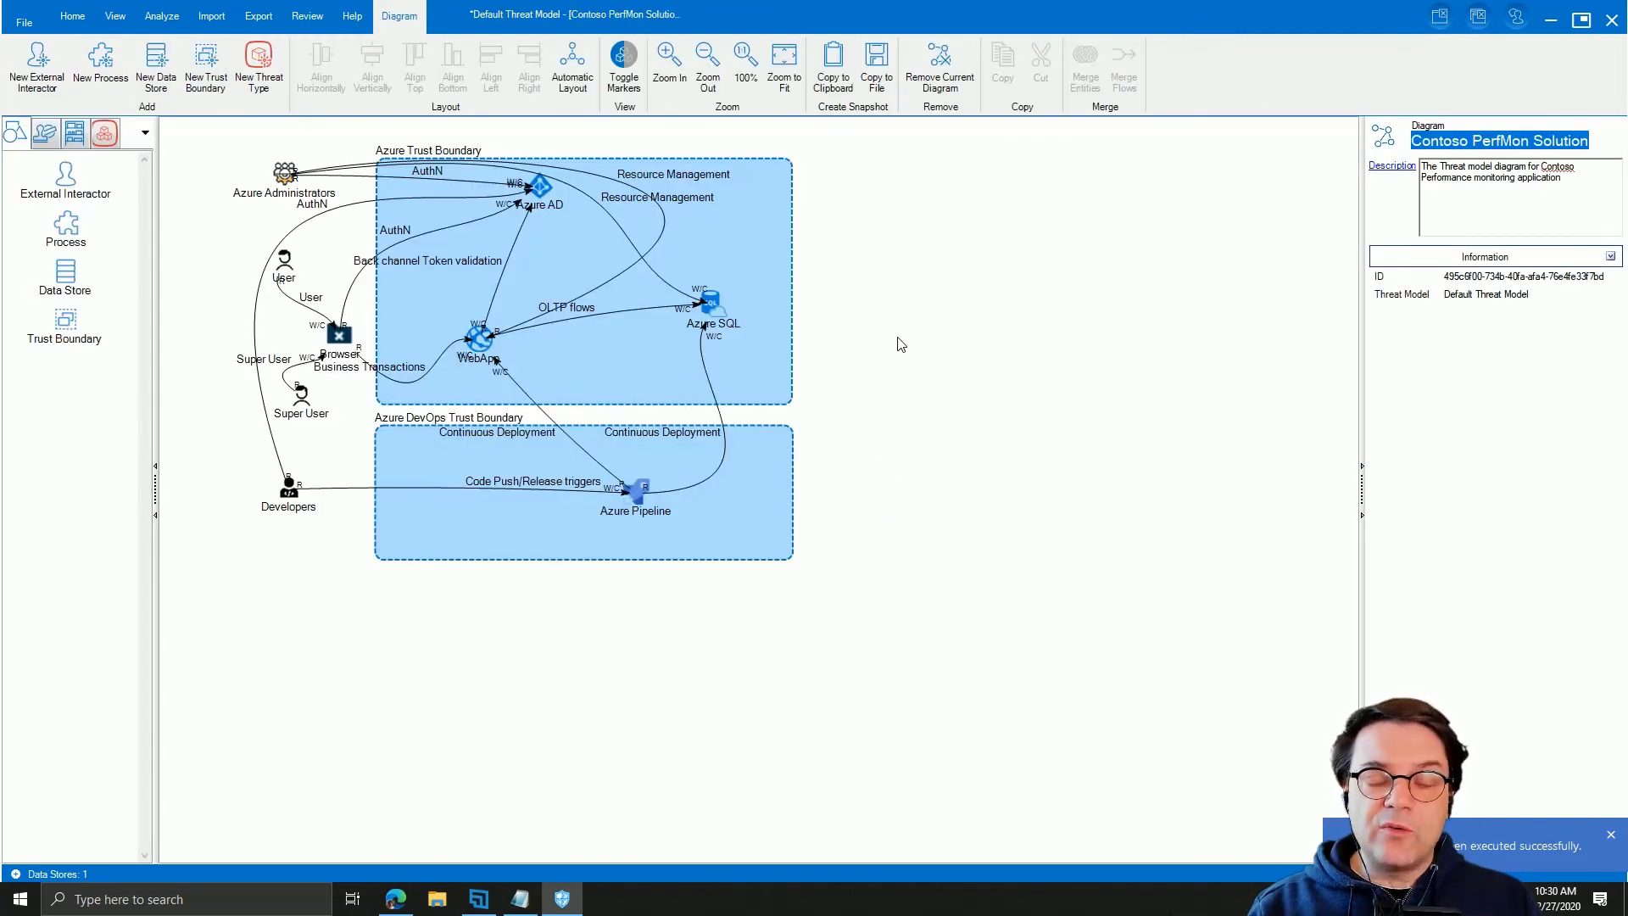
Step: Remove the Azure SQL data store from the threat model, starting from its symbol in the diagram
{"action": "left_click", "coordinate": [718, 302]}
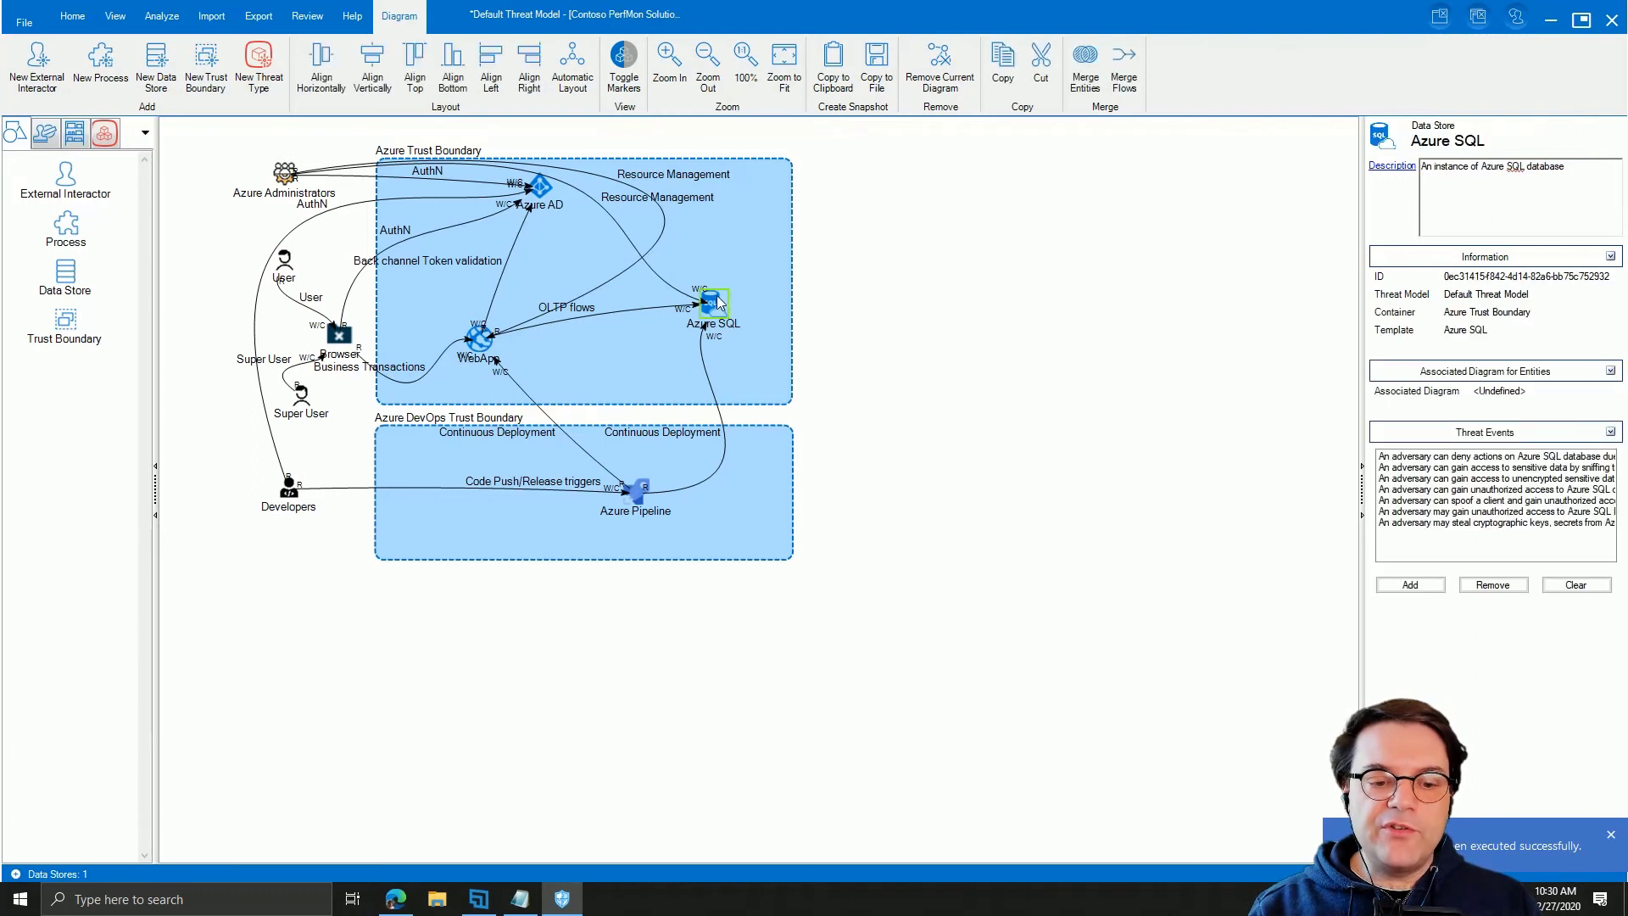
{"action": "right_click", "coordinate": [719, 301]}
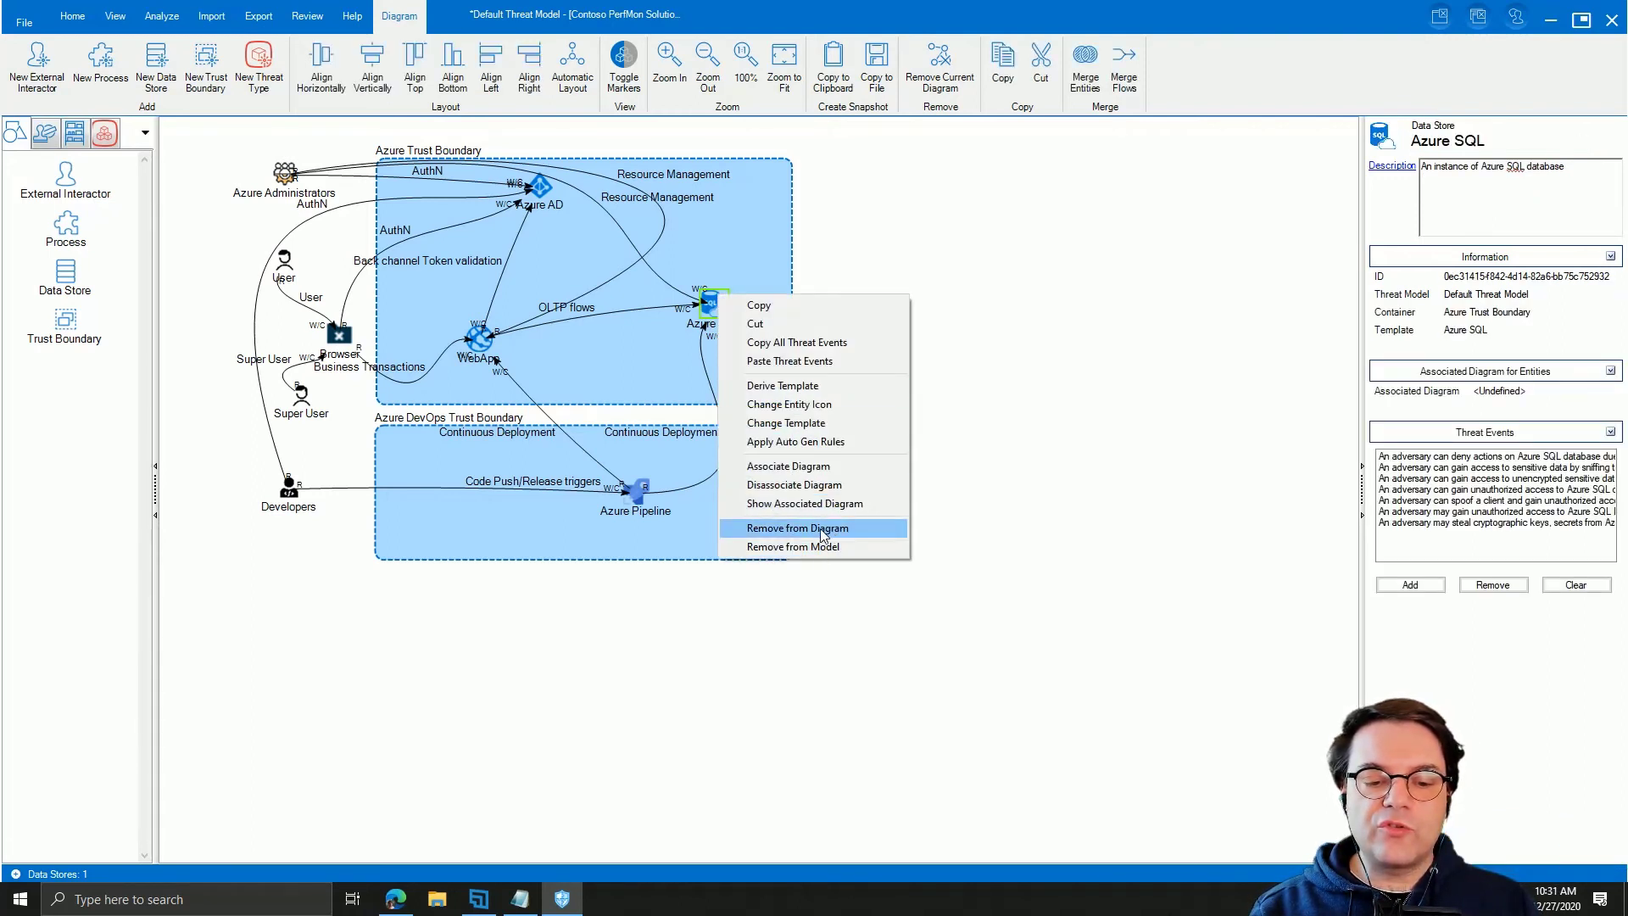
{"action": "left_click", "coordinate": [860, 547]}
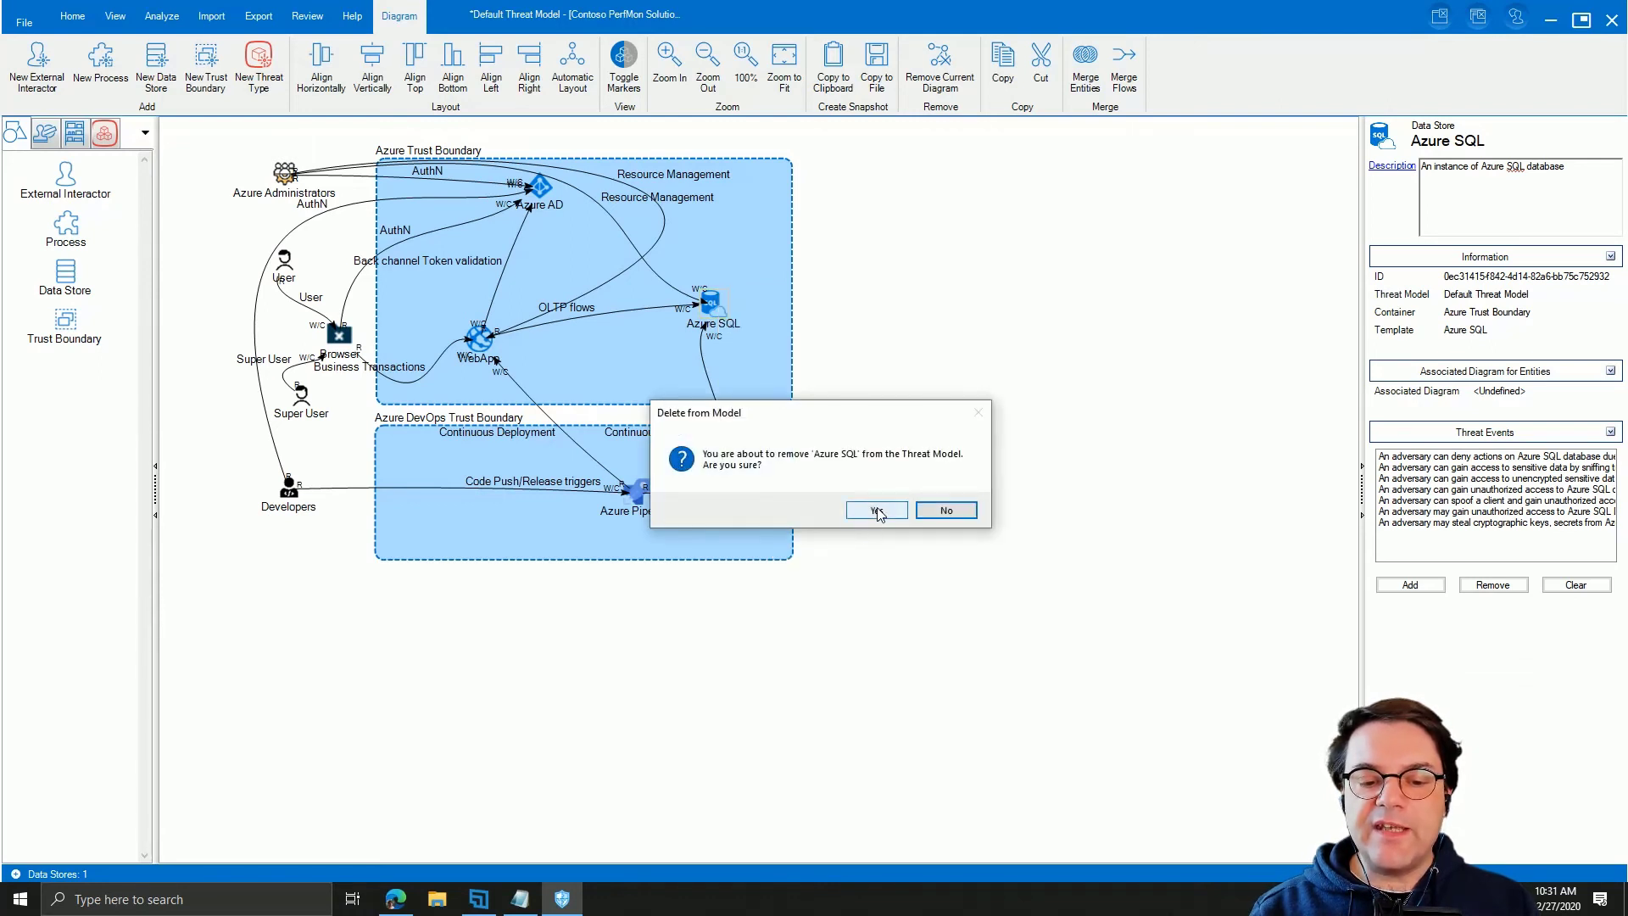
{"action": "left_click", "coordinate": [878, 511]}
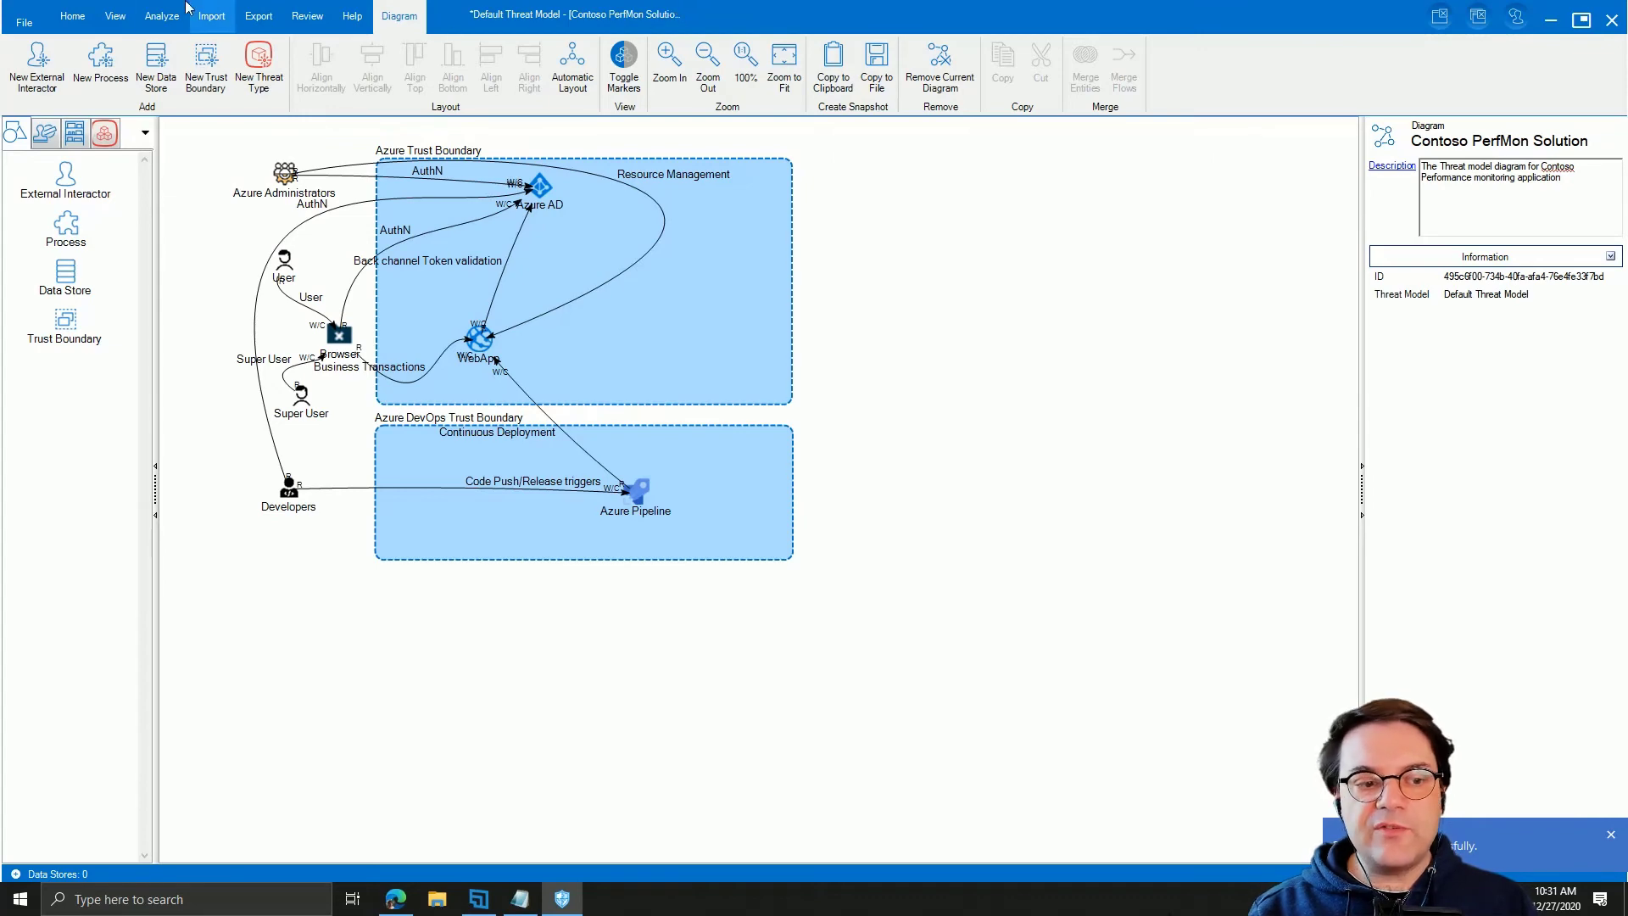
Step: Review the Smart Save settings in the program options and close them without changing anything
{"action": "left_click", "coordinate": [25, 20]}
{"action": "left_click", "coordinate": [226, 300]}
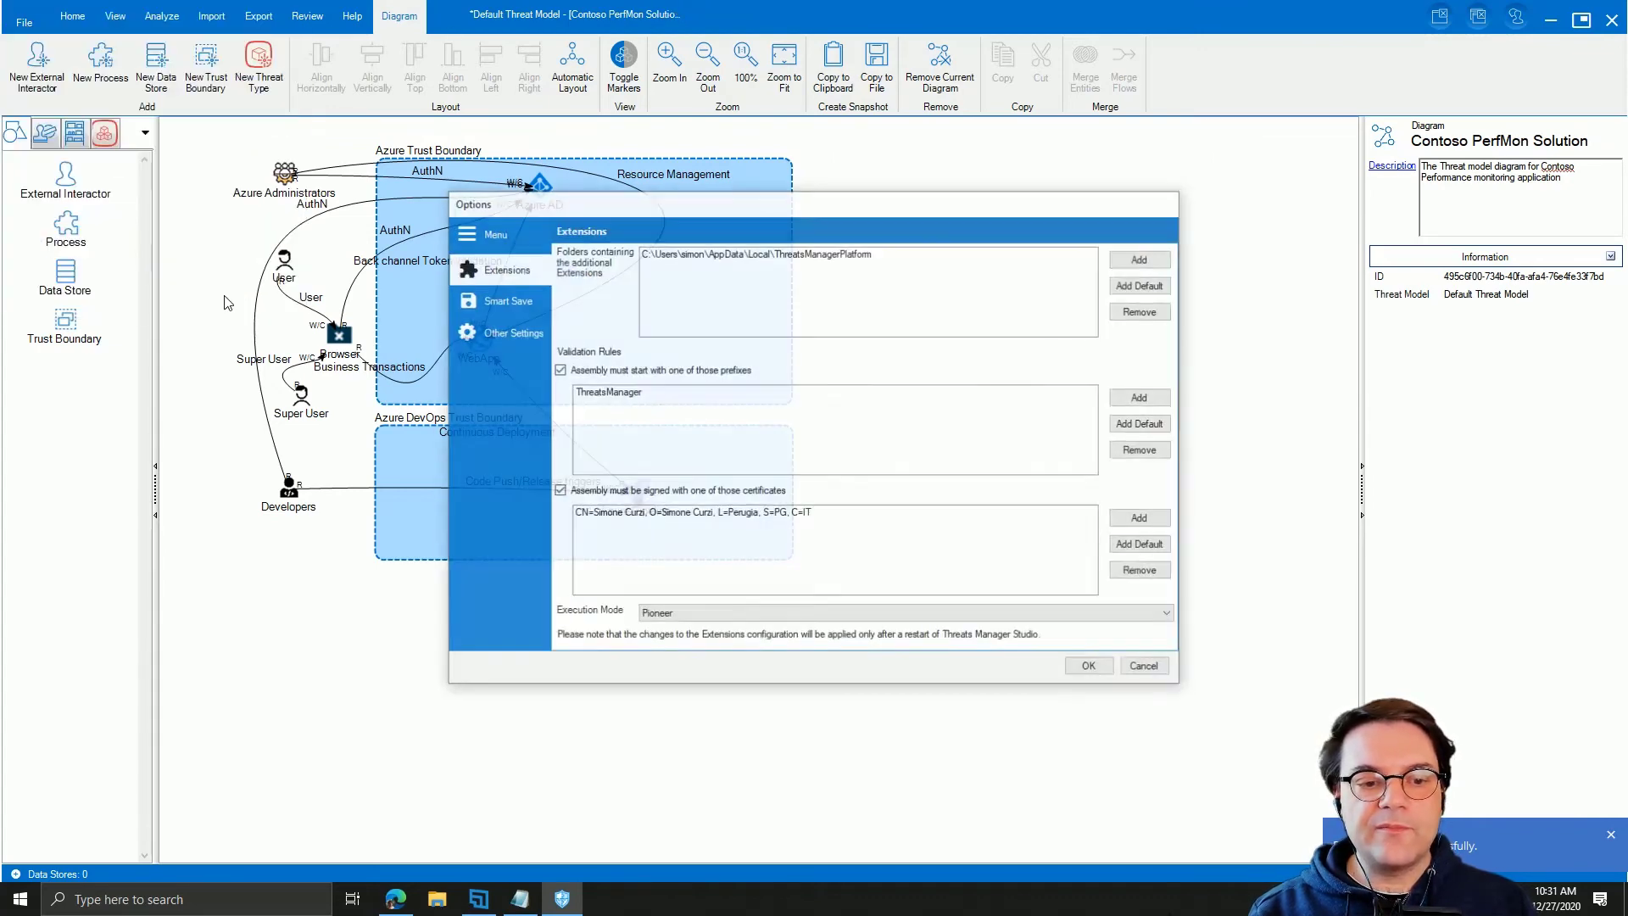
{"action": "left_click", "coordinate": [506, 304]}
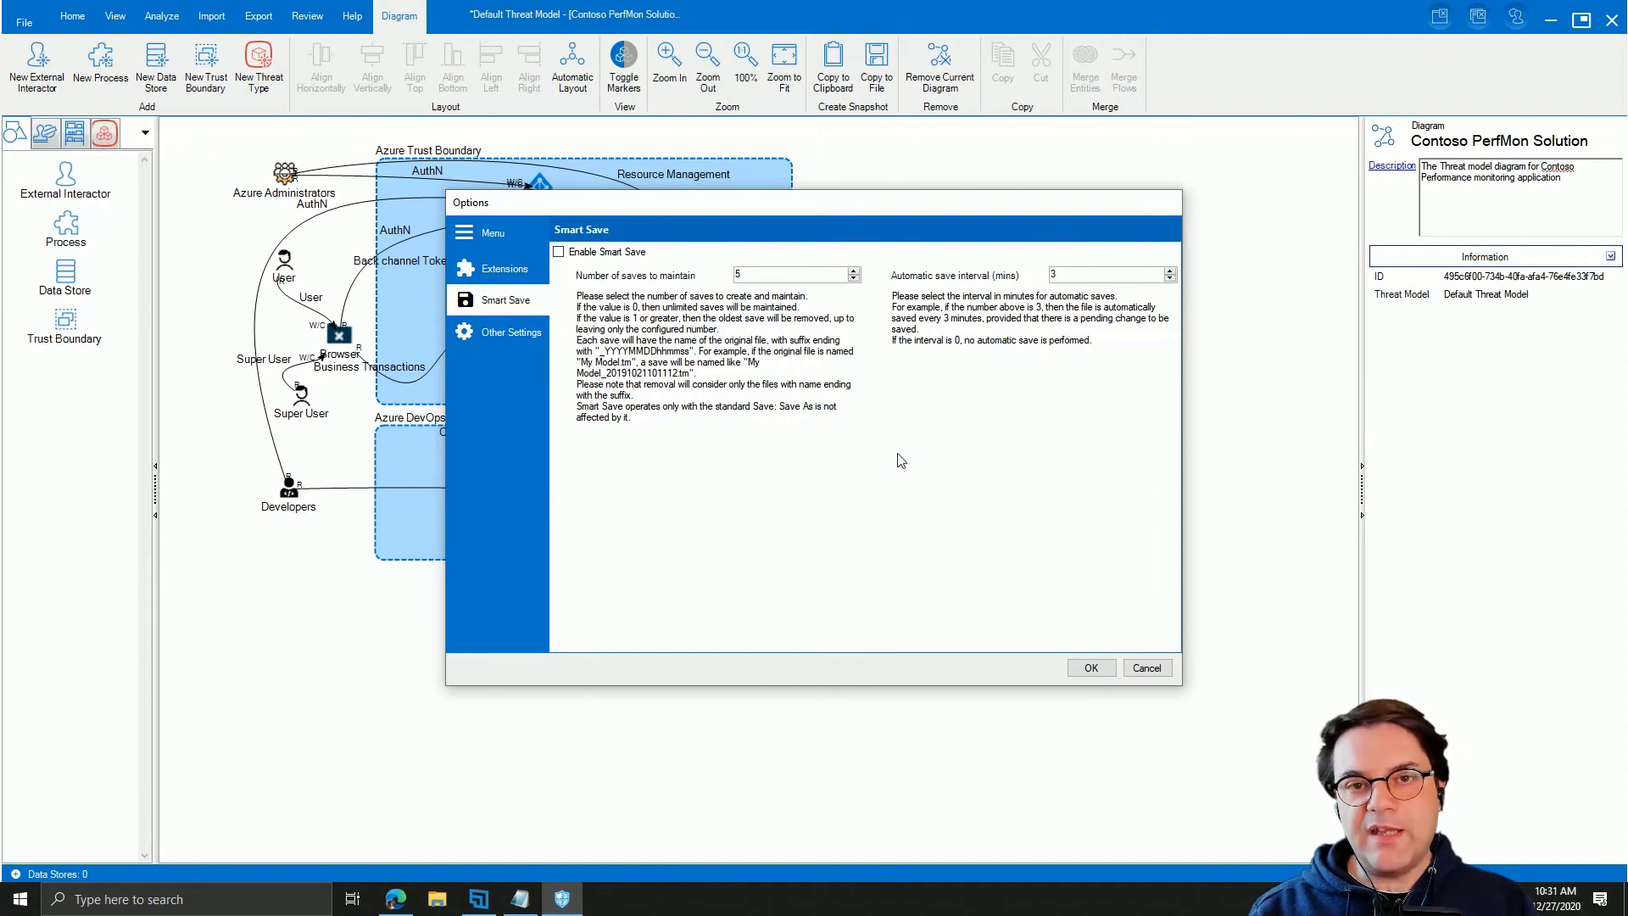
{"action": "left_click", "coordinate": [1148, 668]}
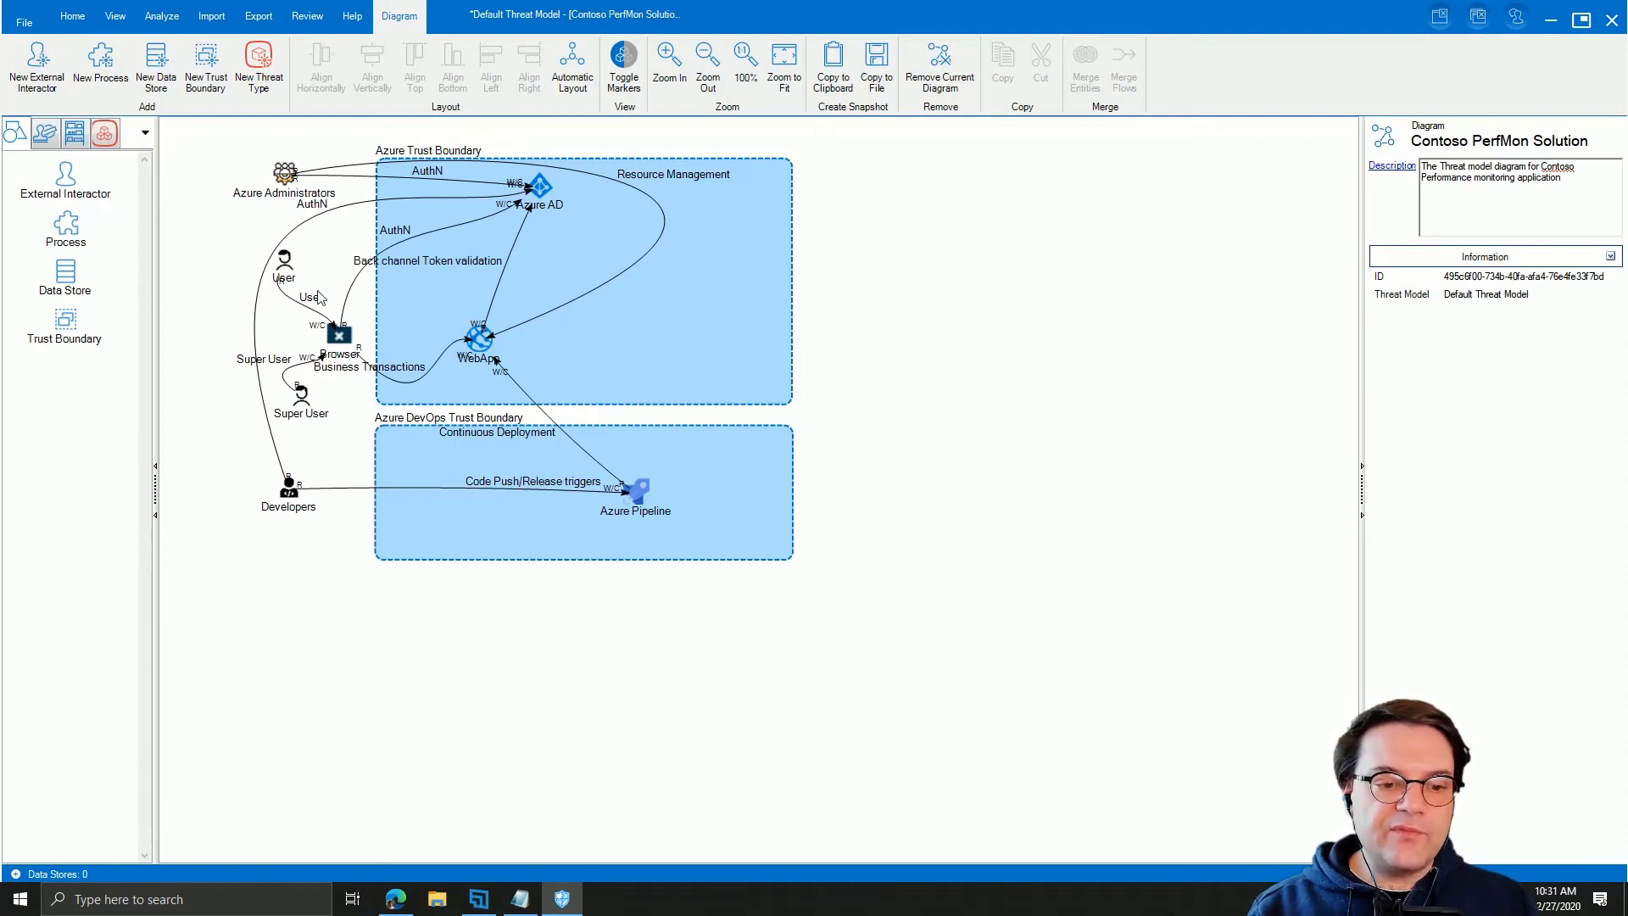
Step: Close the current threat model to start from an empty default one
{"action": "left_click", "coordinate": [72, 17]}
{"action": "left_click", "coordinate": [25, 23]}
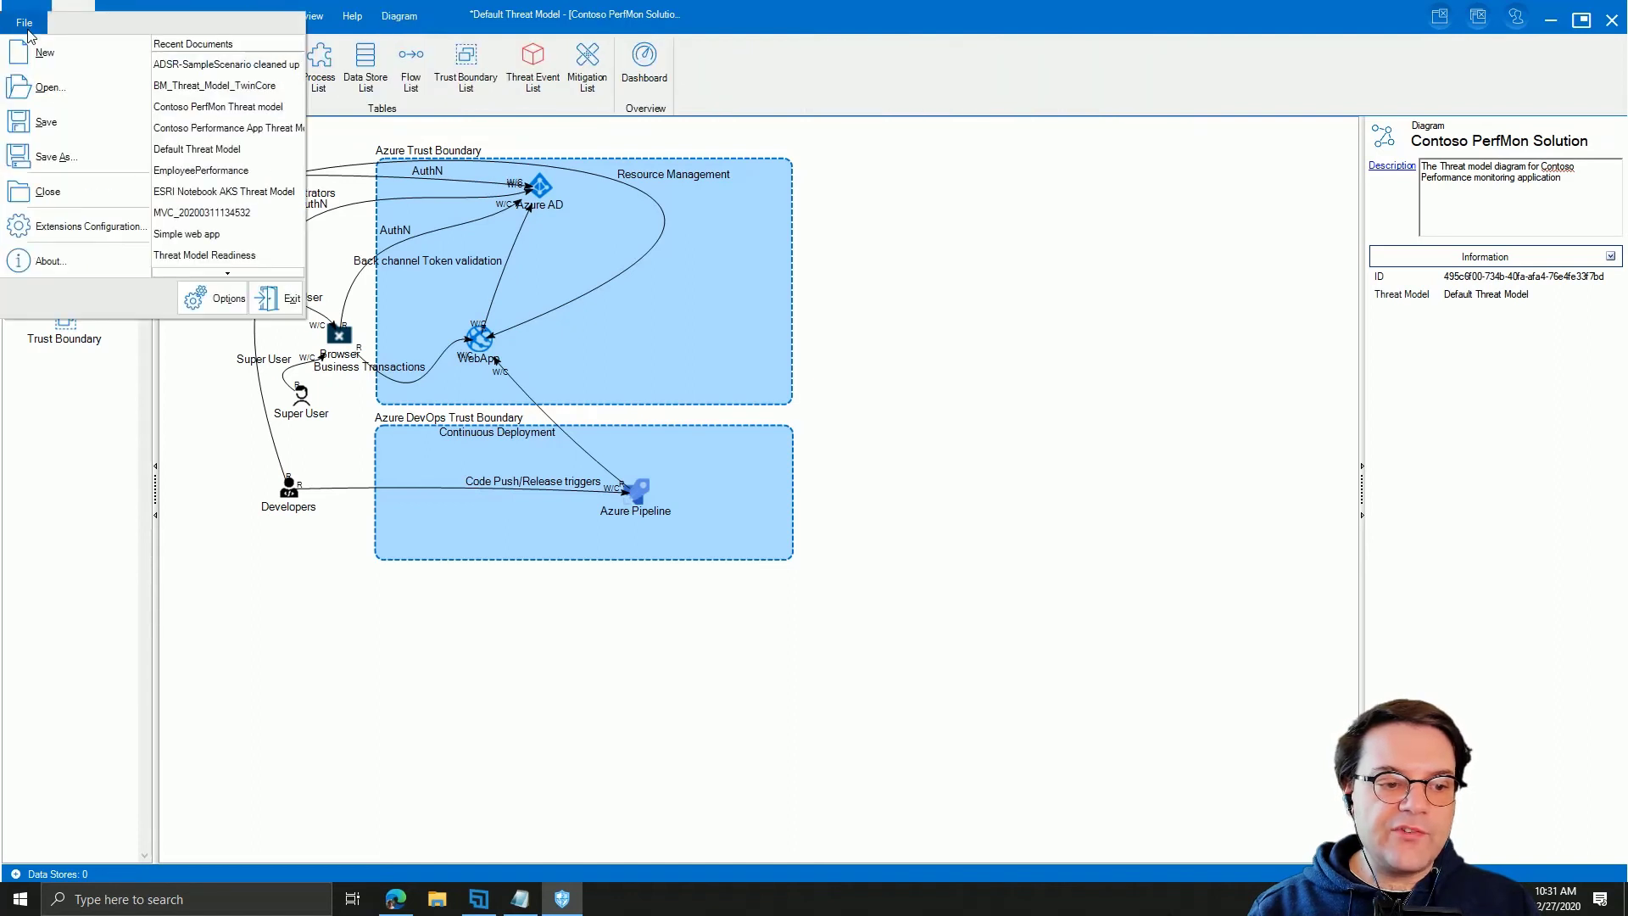
{"action": "left_click", "coordinate": [90, 191]}
{"action": "left_click", "coordinate": [878, 525]}
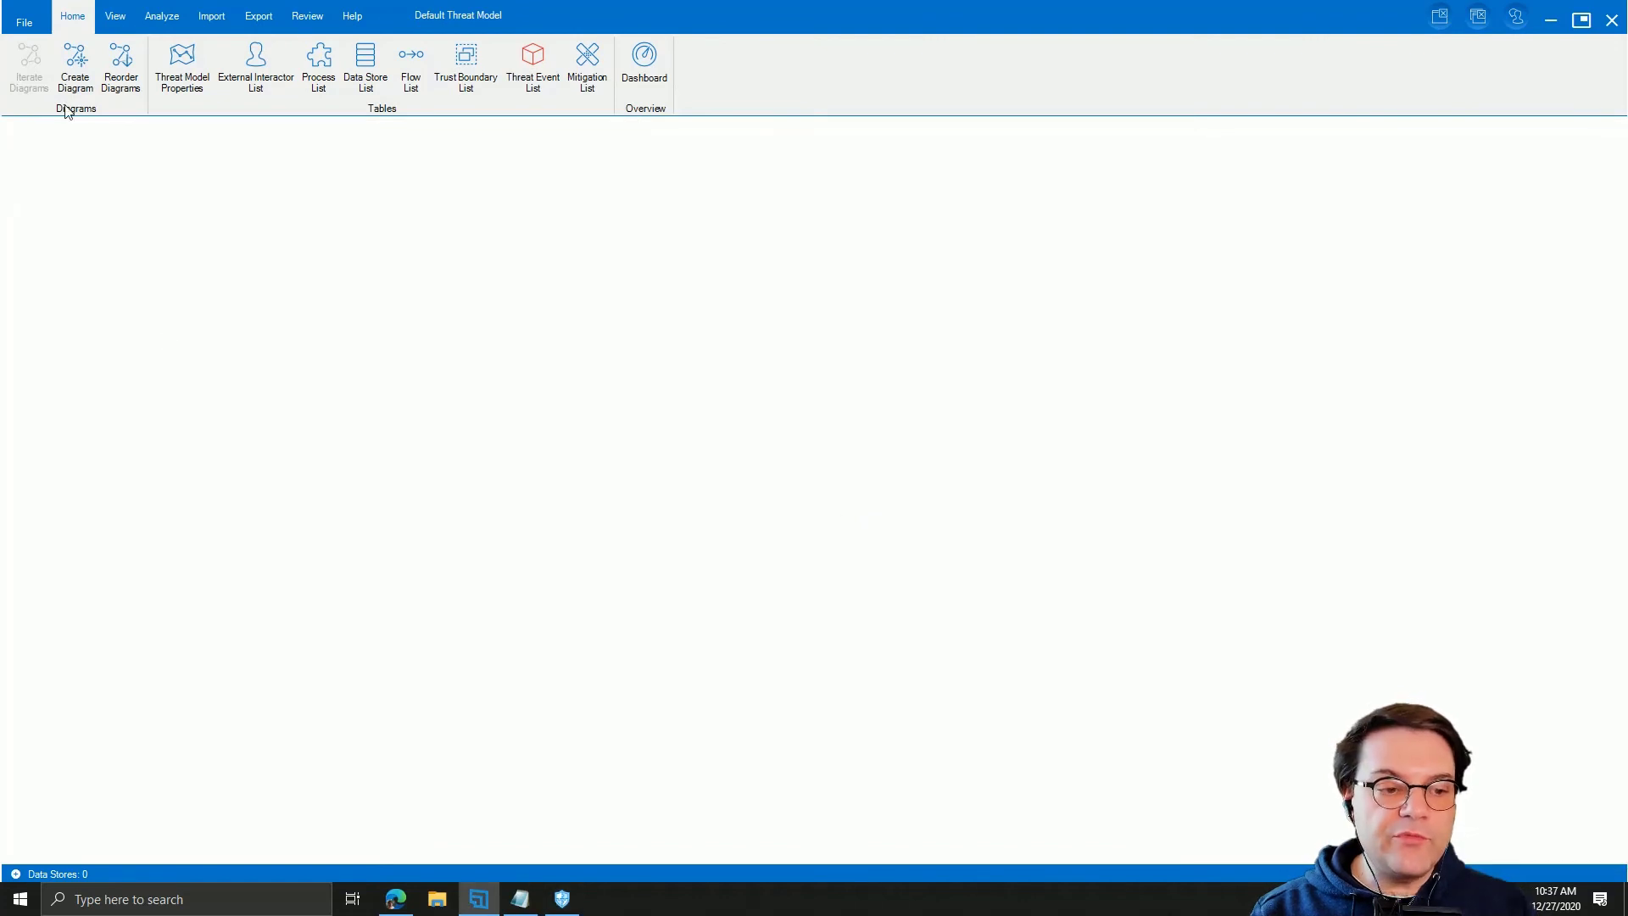
Step: Create a new diagram with an external interactor and a process, connected by a flow from the interactor to the process
{"action": "left_click", "coordinate": [74, 92]}
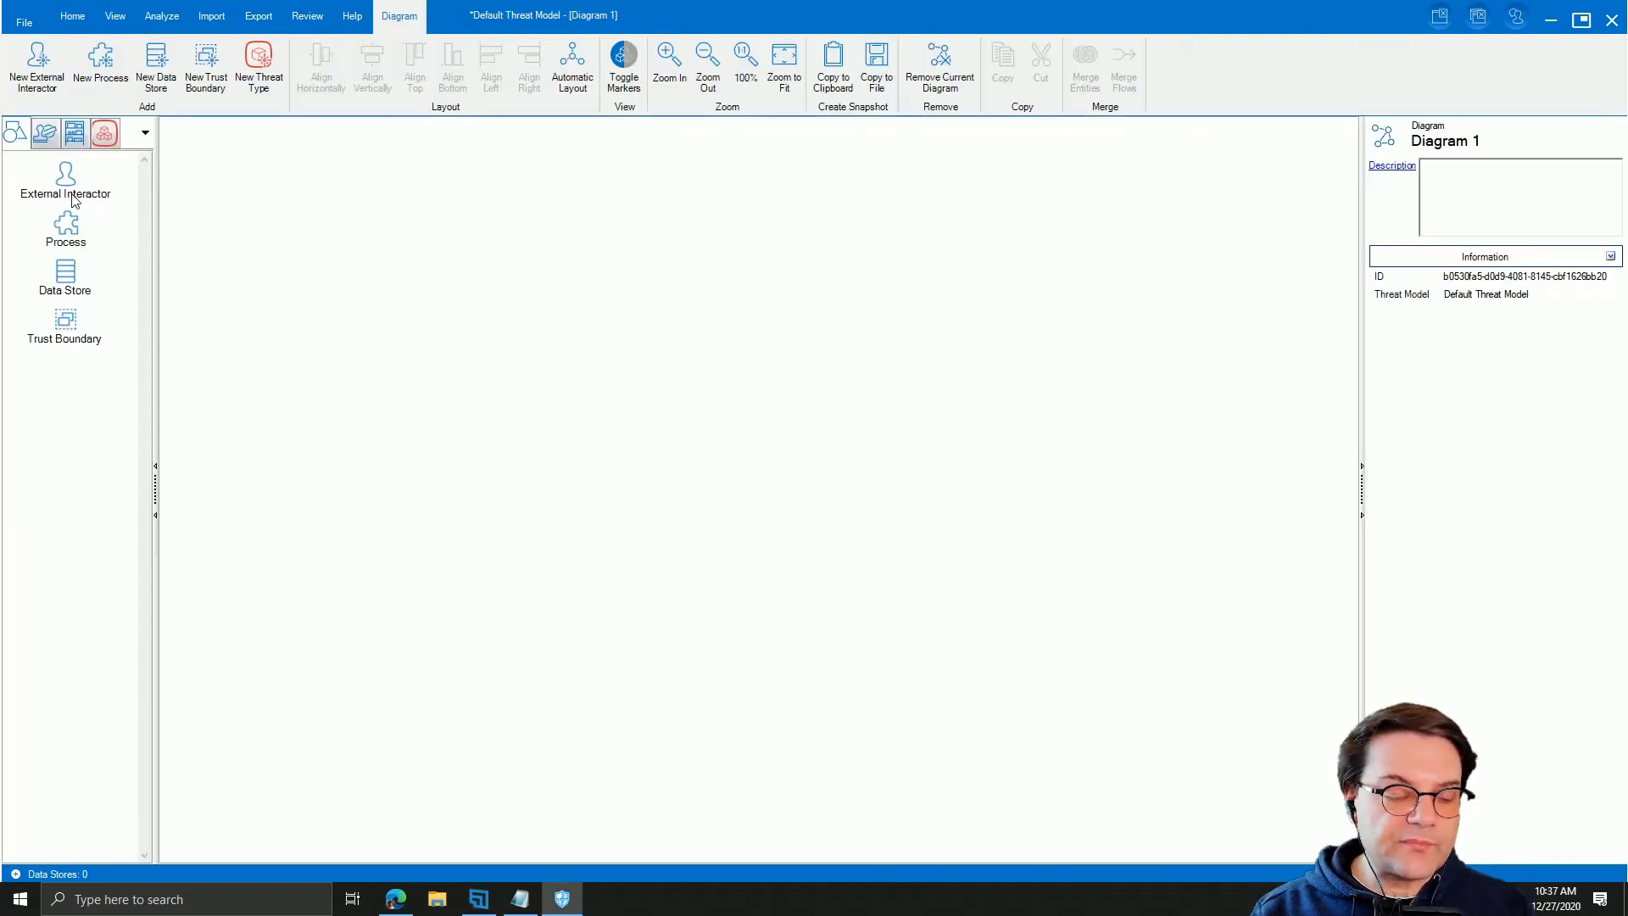
{"action": "left_click_drag", "start_coordinate": [68, 185], "coordinate": [361, 284]}
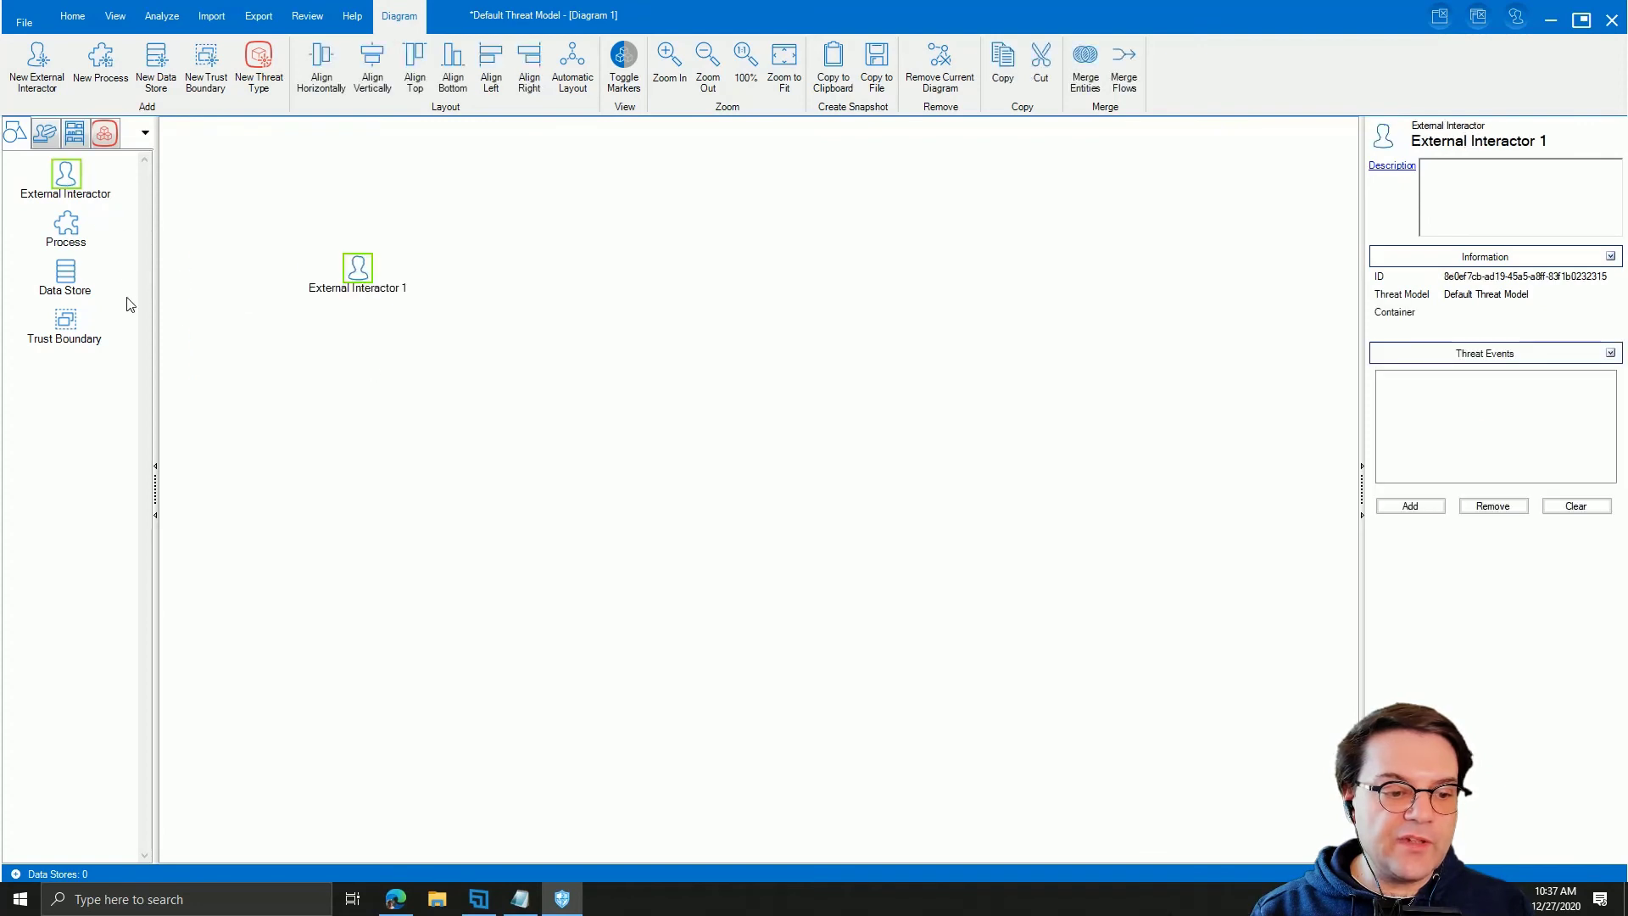
{"action": "left_click_drag", "start_coordinate": [68, 225], "coordinate": [605, 281]}
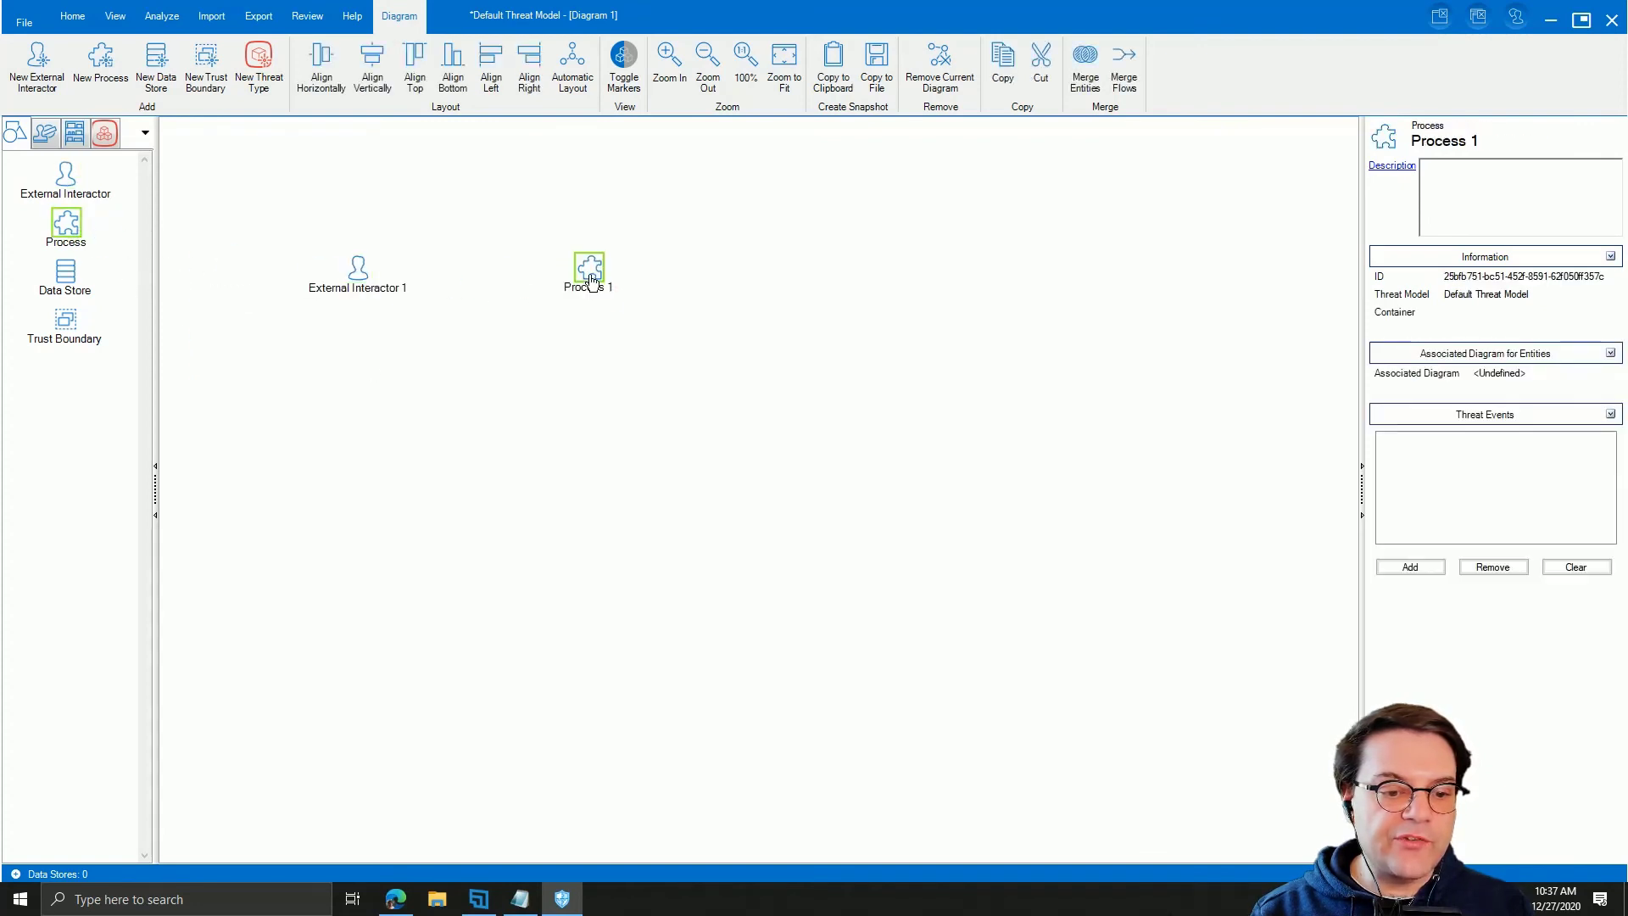
{"action": "left_click_drag", "start_coordinate": [360, 278], "coordinate": [561, 276]}
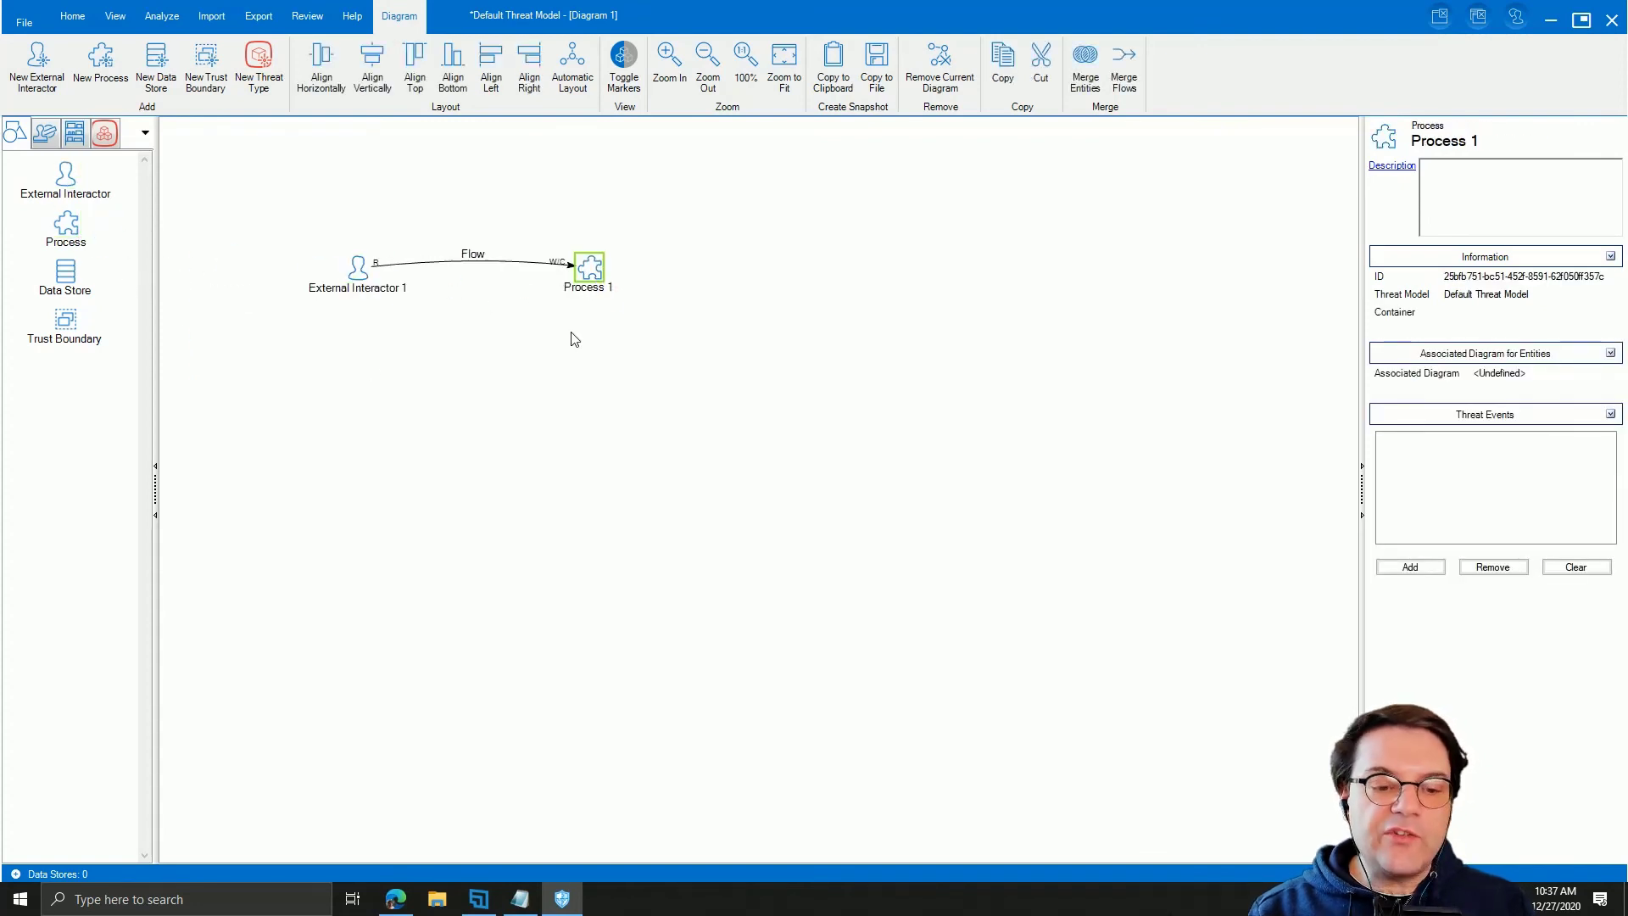
Step: Rename the external interactor as User and the process as Server
{"action": "double_click", "coordinate": [352, 288]}
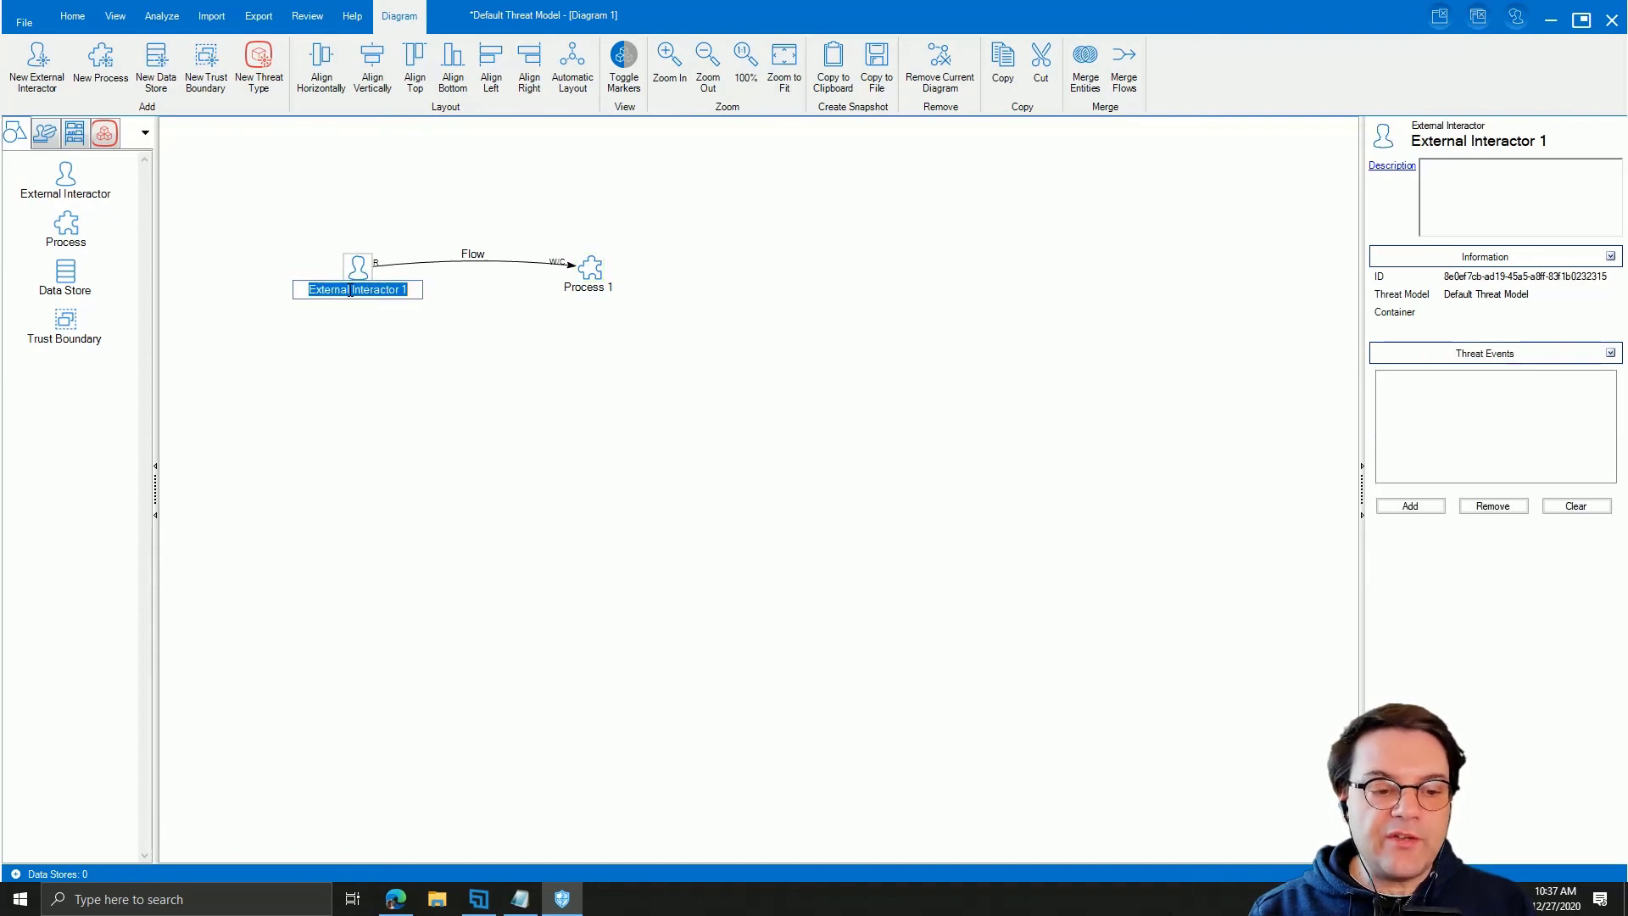
{"action": "type", "text": "User"}
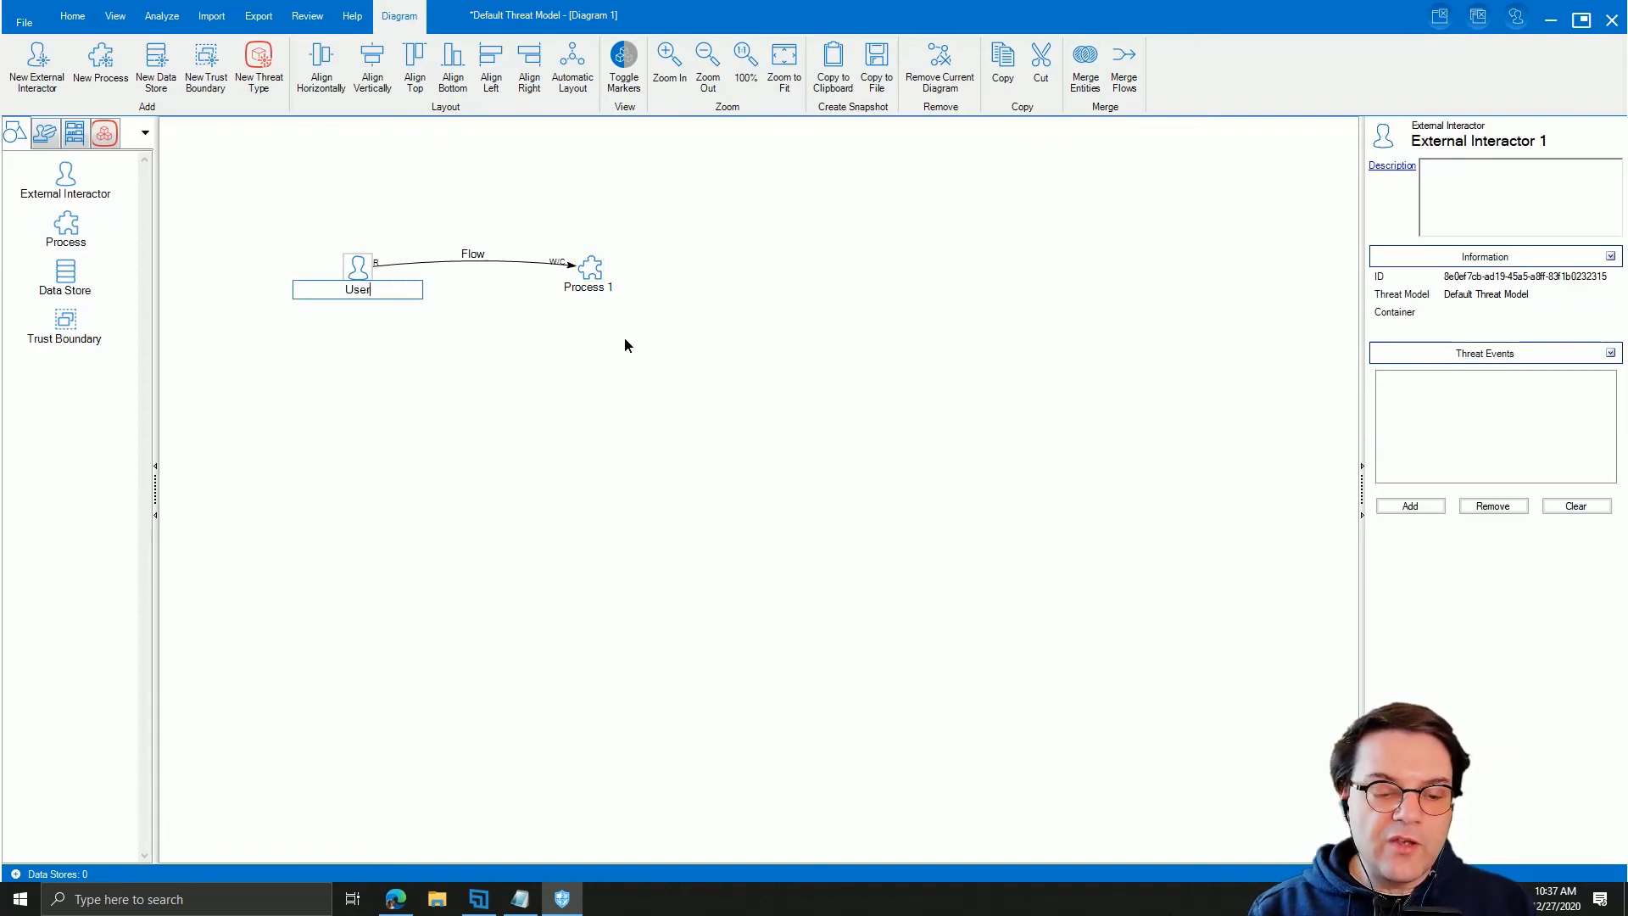
{"action": "left_click", "coordinate": [624, 337]}
{"action": "double_click", "coordinate": [606, 293]}
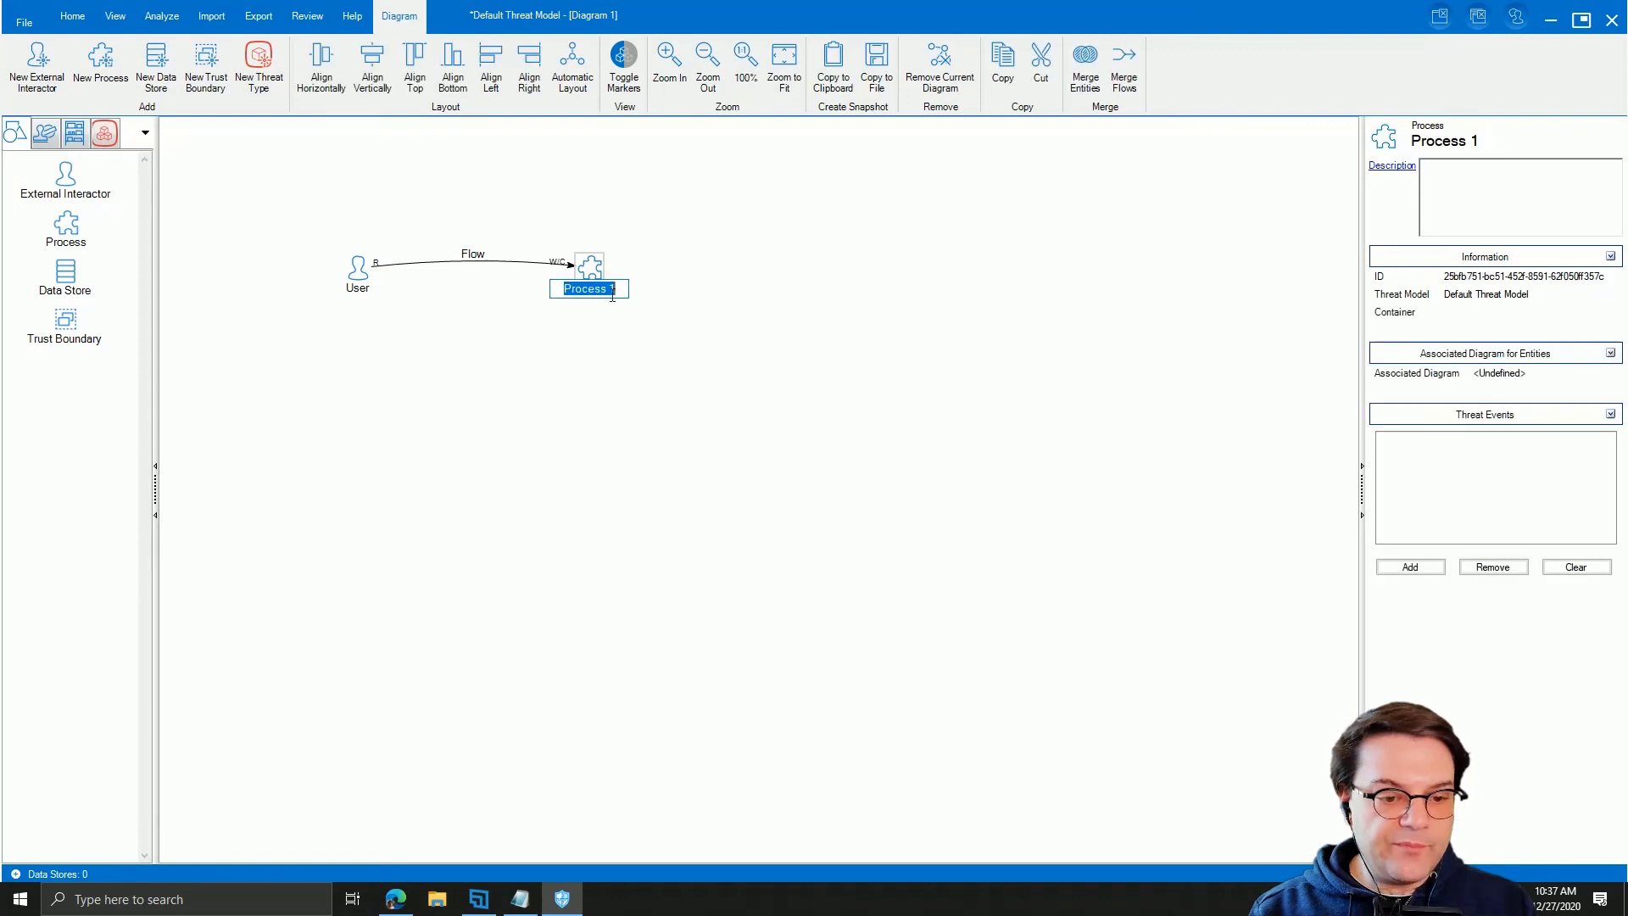
{"action": "type", "text": "Server"}
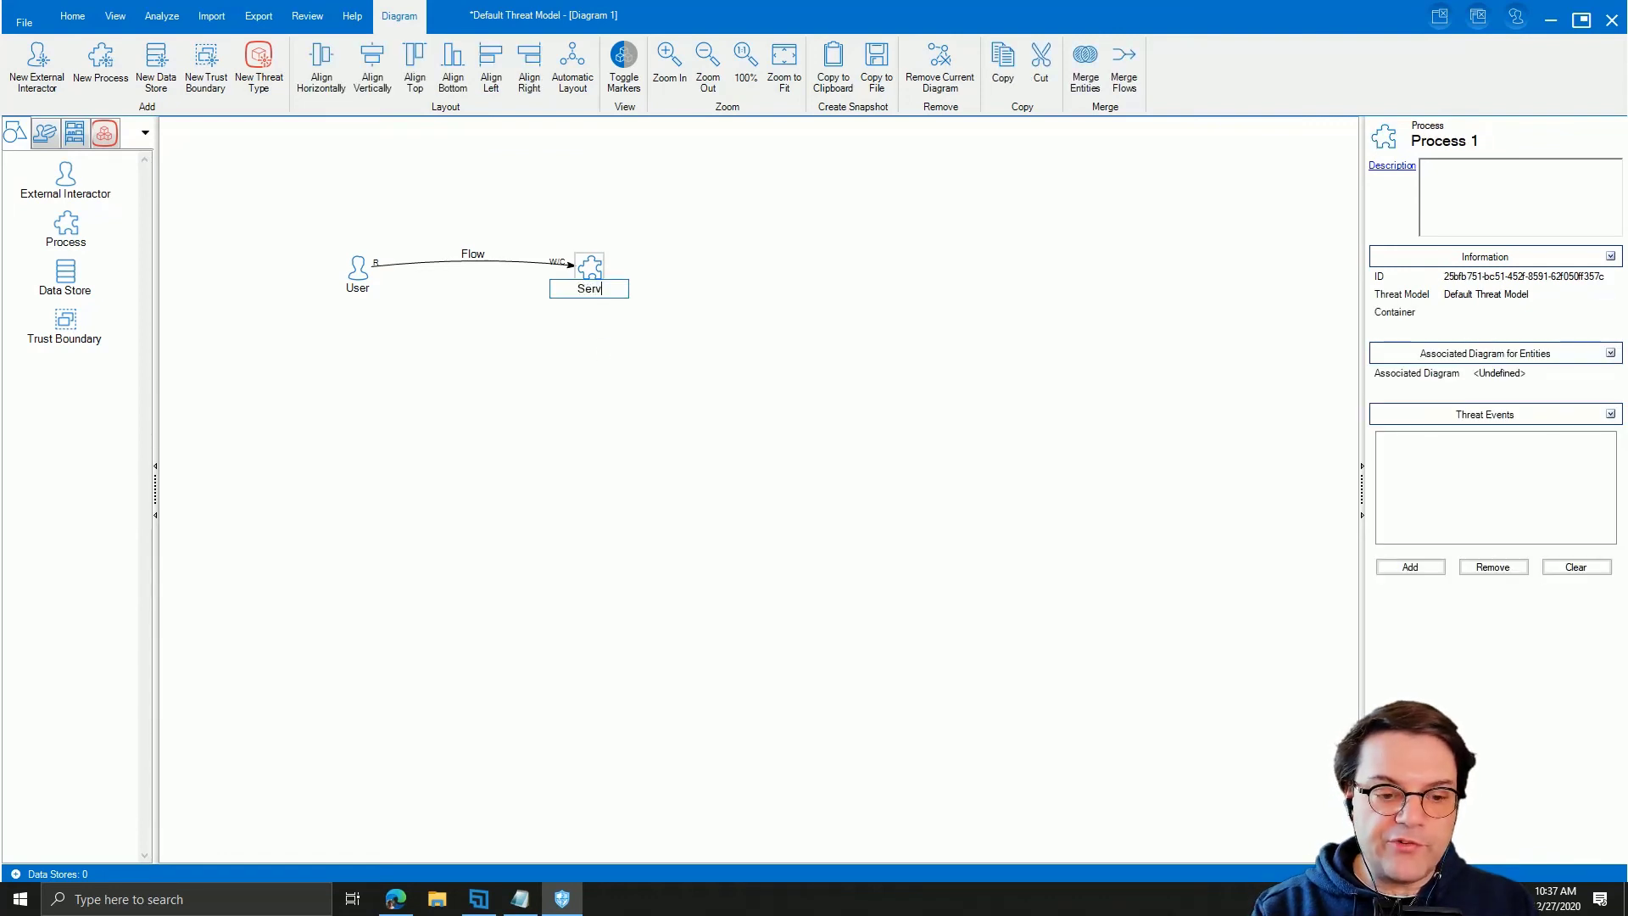
{"action": "key", "text": "Return"}
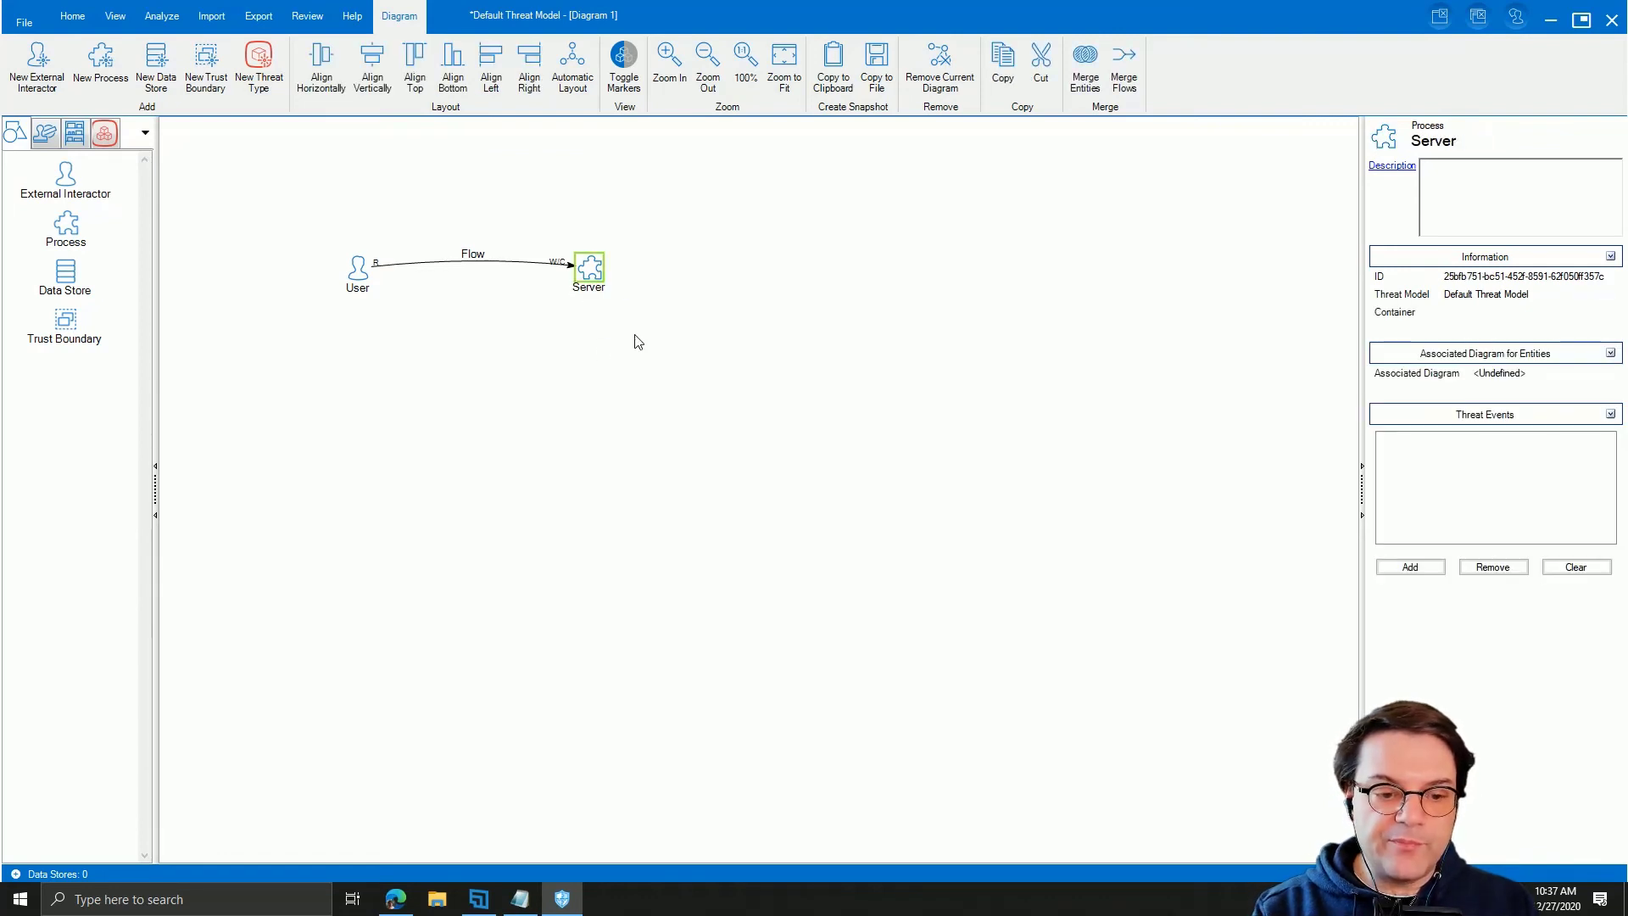
Step: Associate the Server process with a newly created diagram named Server
{"action": "right_click", "coordinate": [598, 276]}
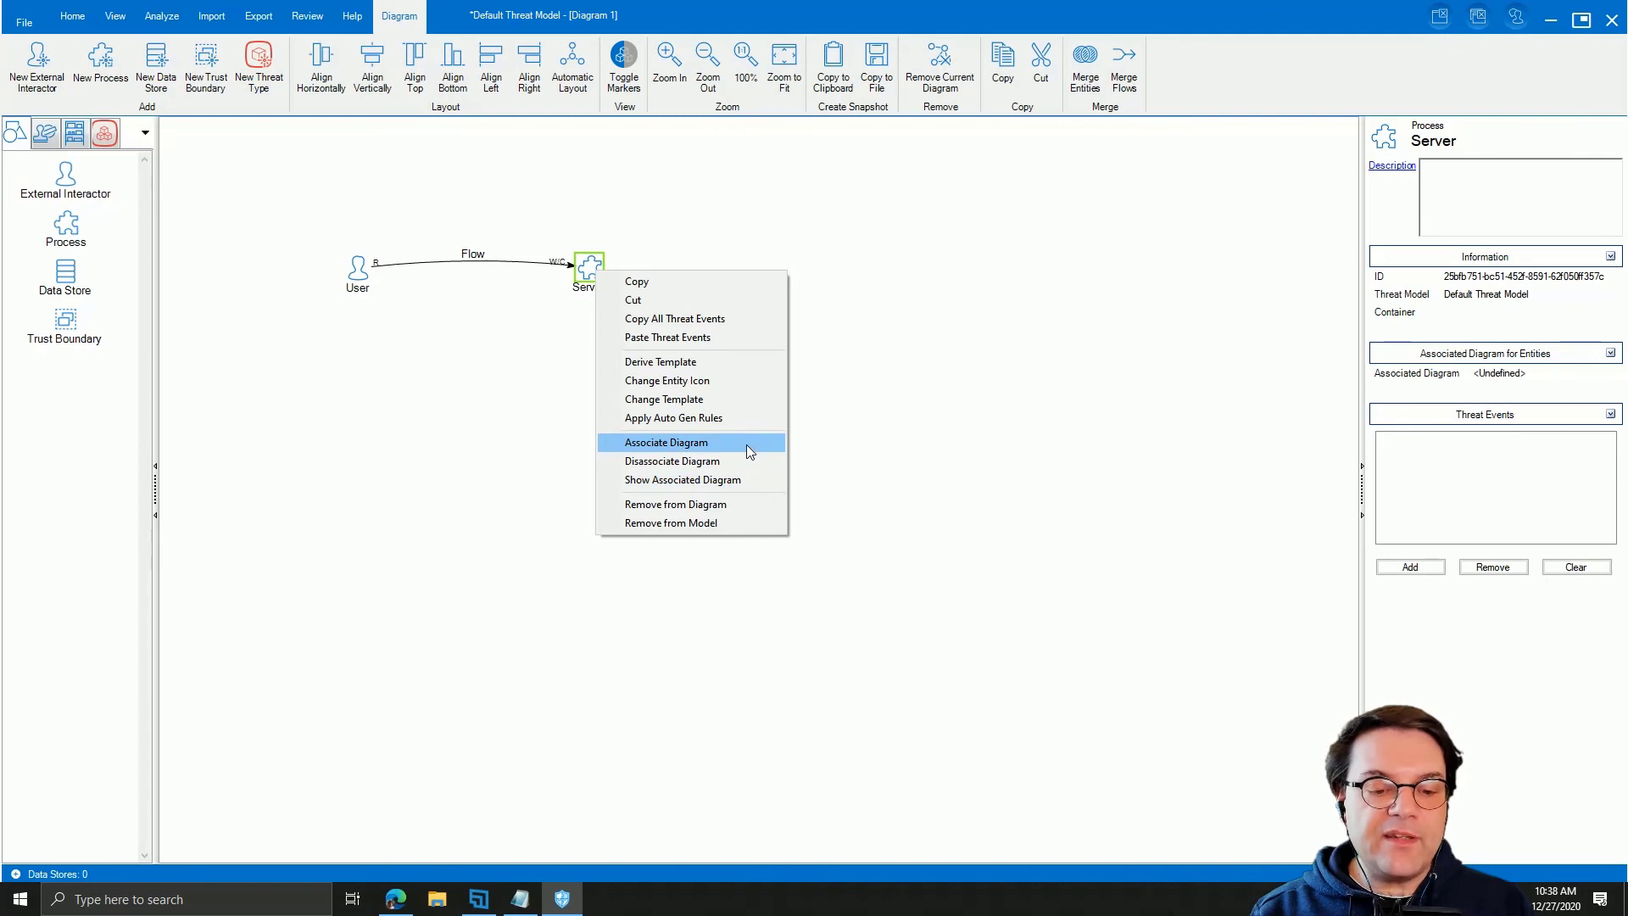
{"action": "left_click", "coordinate": [746, 444]}
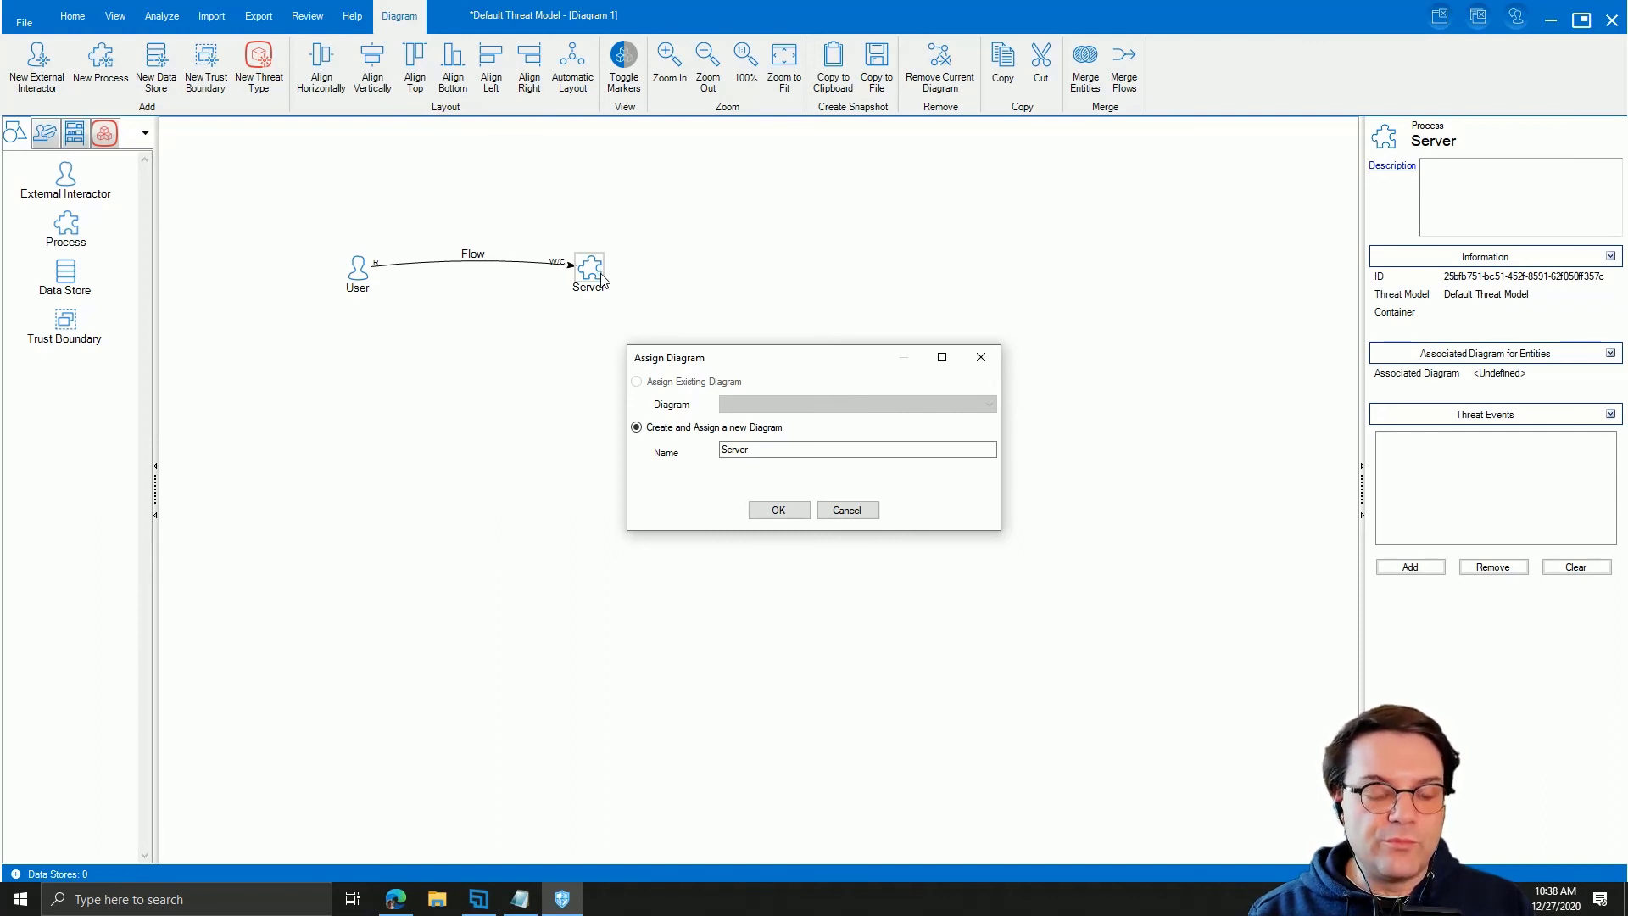
{"action": "left_click", "coordinate": [746, 451]}
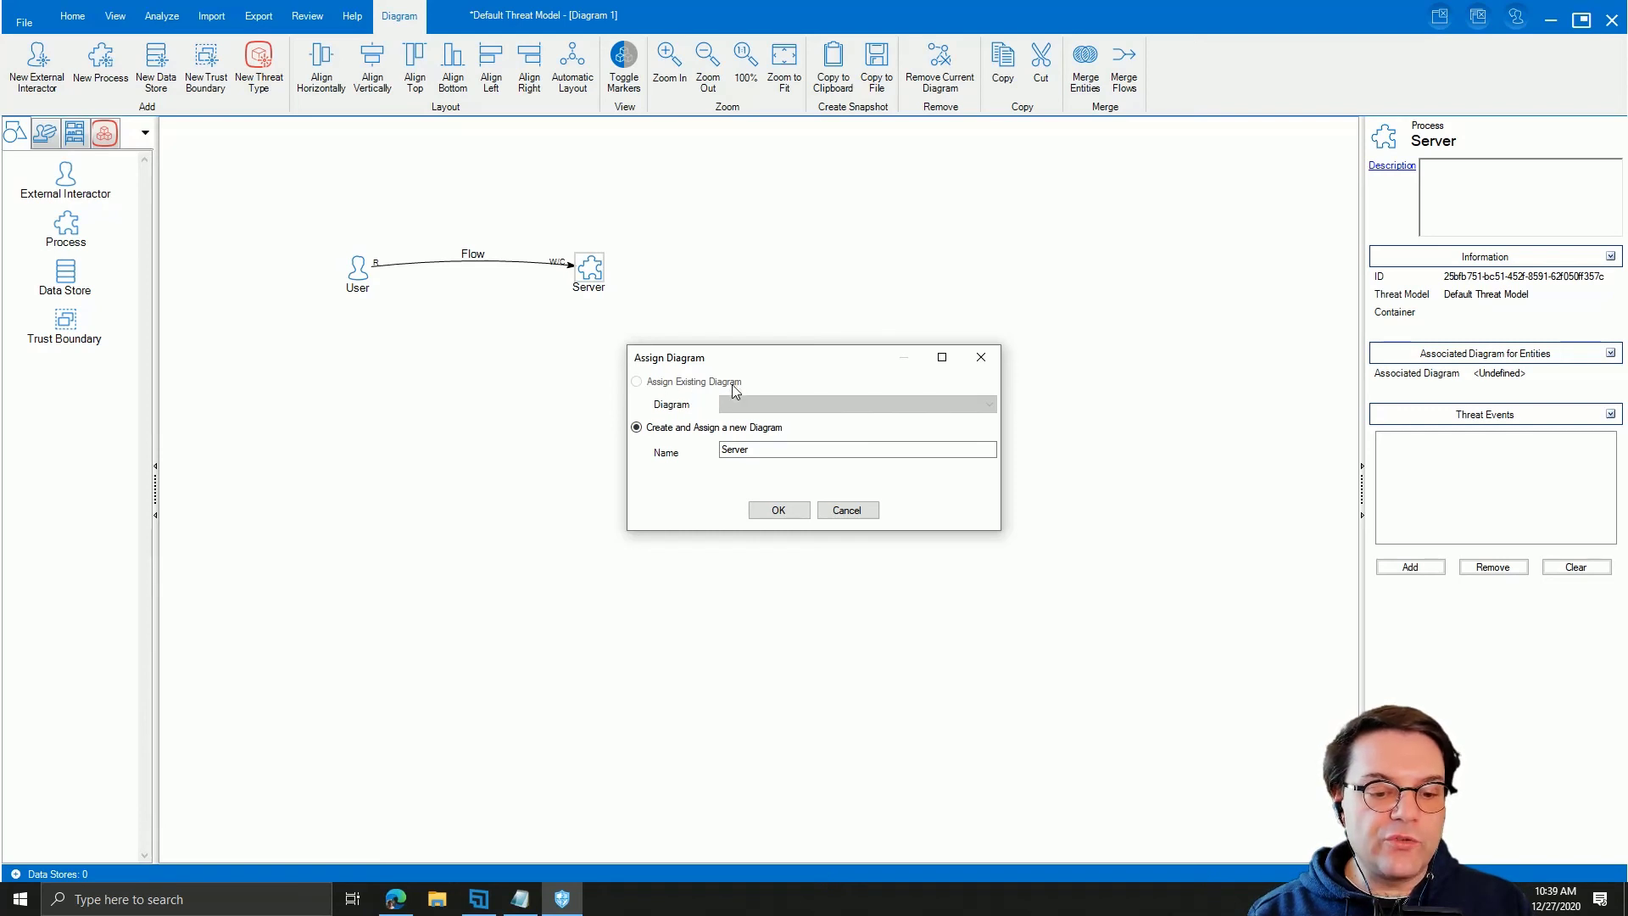
{"action": "left_click", "coordinate": [786, 516]}
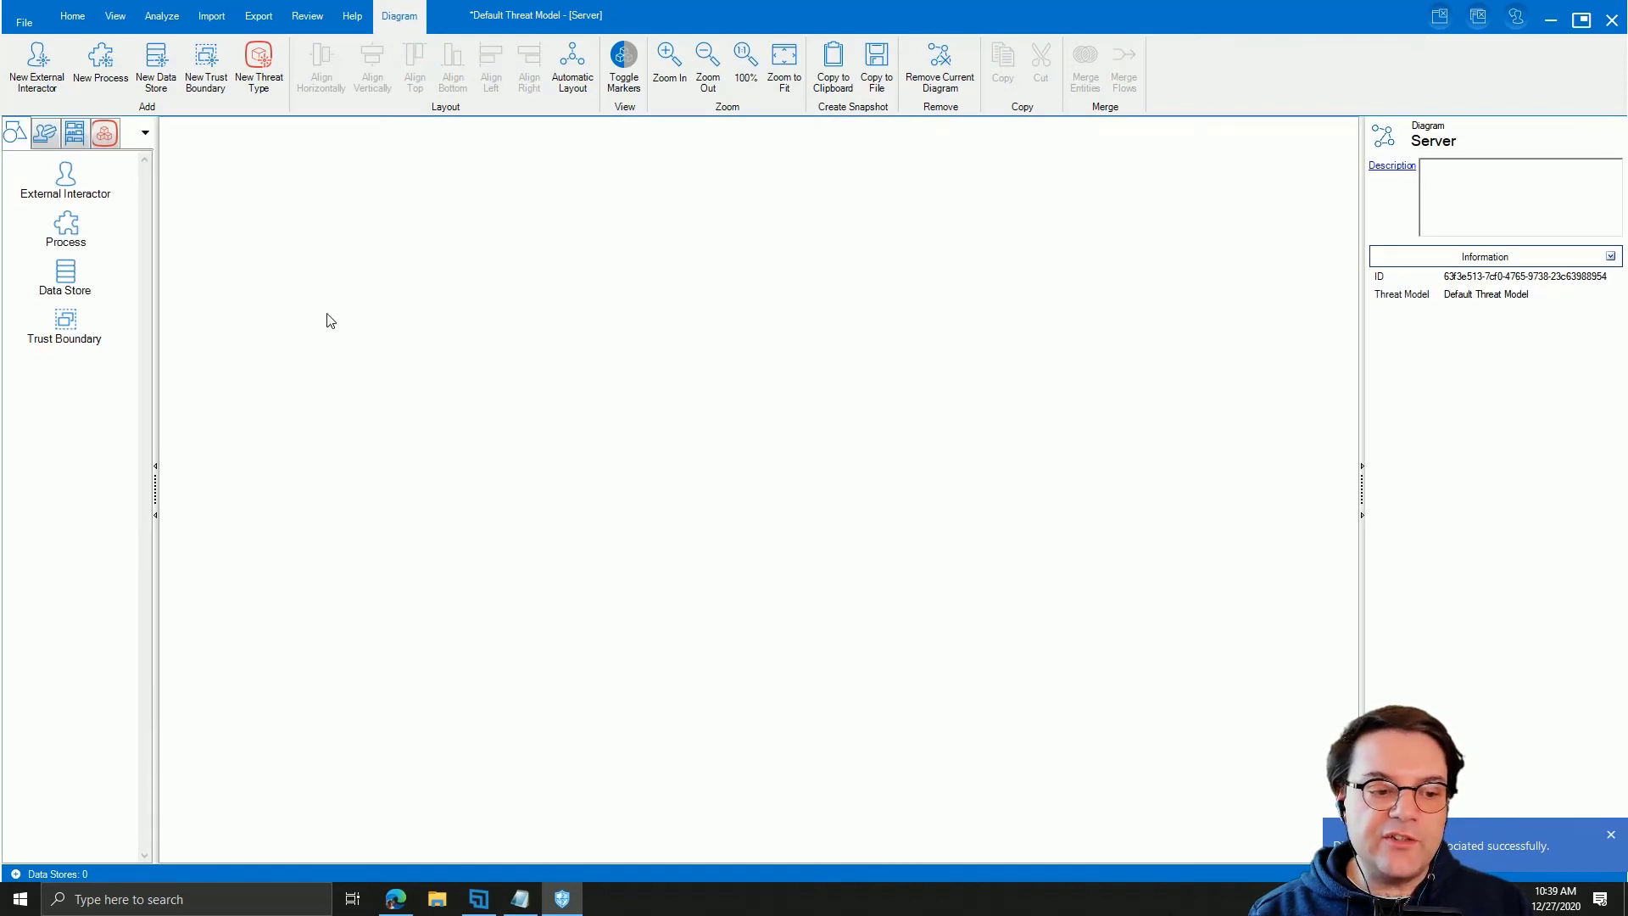
Step: Add a process, an external interactor to its right and a data store below them to the Server diagram
{"action": "left_click_drag", "start_coordinate": [81, 236], "coordinate": [414, 285]}
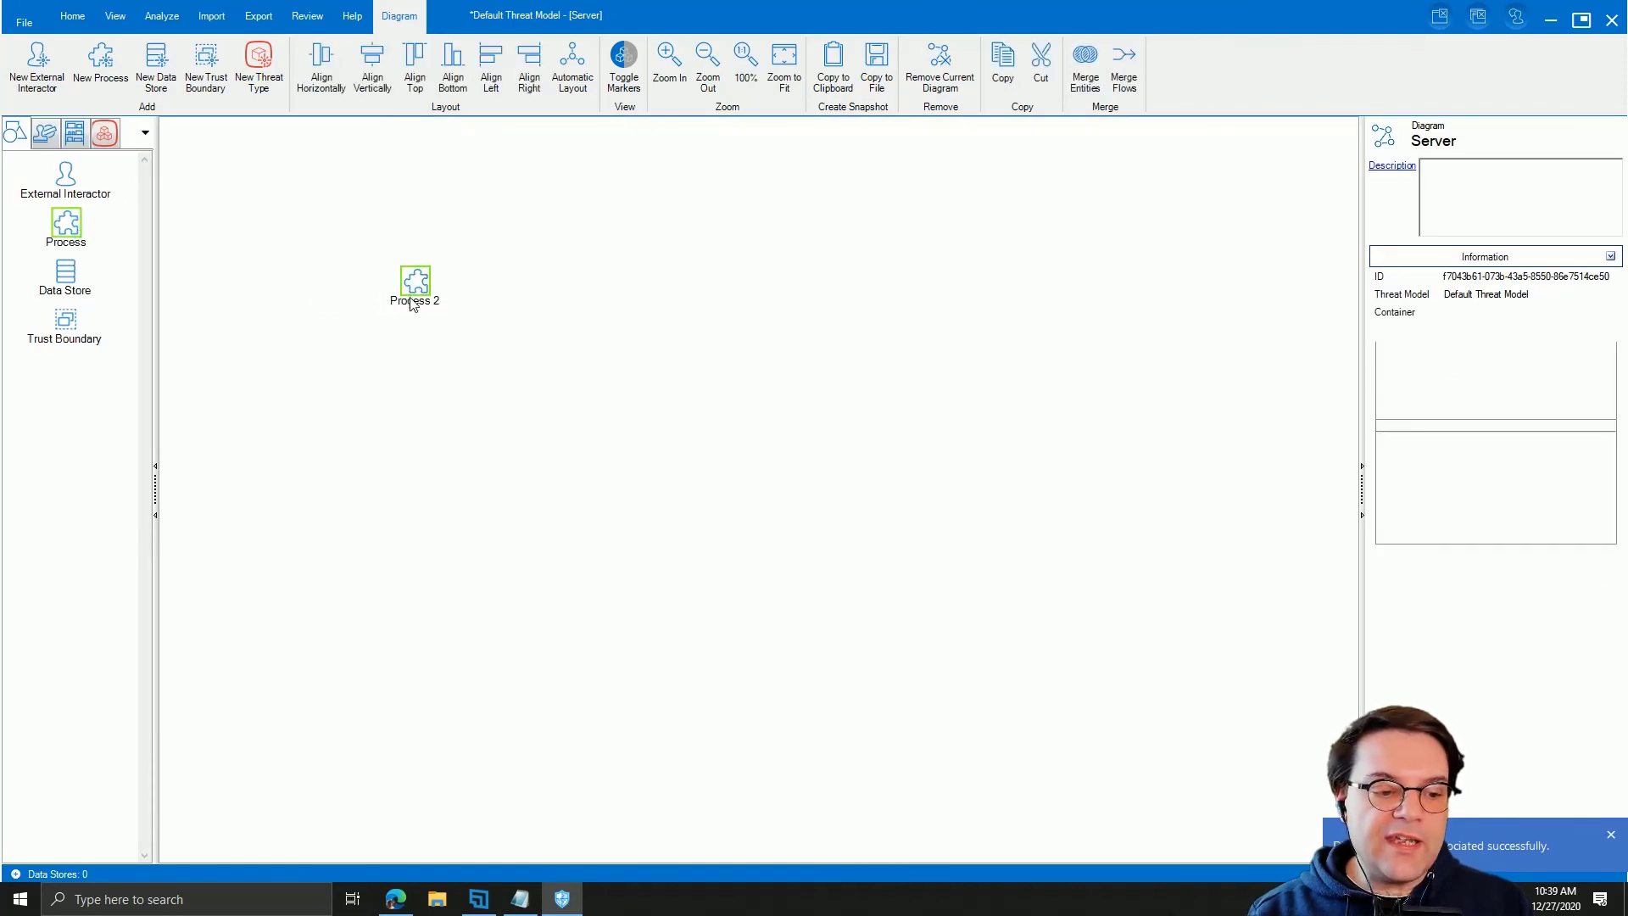
{"action": "left_click_drag", "start_coordinate": [72, 184], "coordinate": [669, 295]}
{"action": "left_click_drag", "start_coordinate": [74, 273], "coordinate": [488, 395]}
Step: Rename the new process as Executor and the data store as Database
{"action": "double_click", "coordinate": [415, 302]}
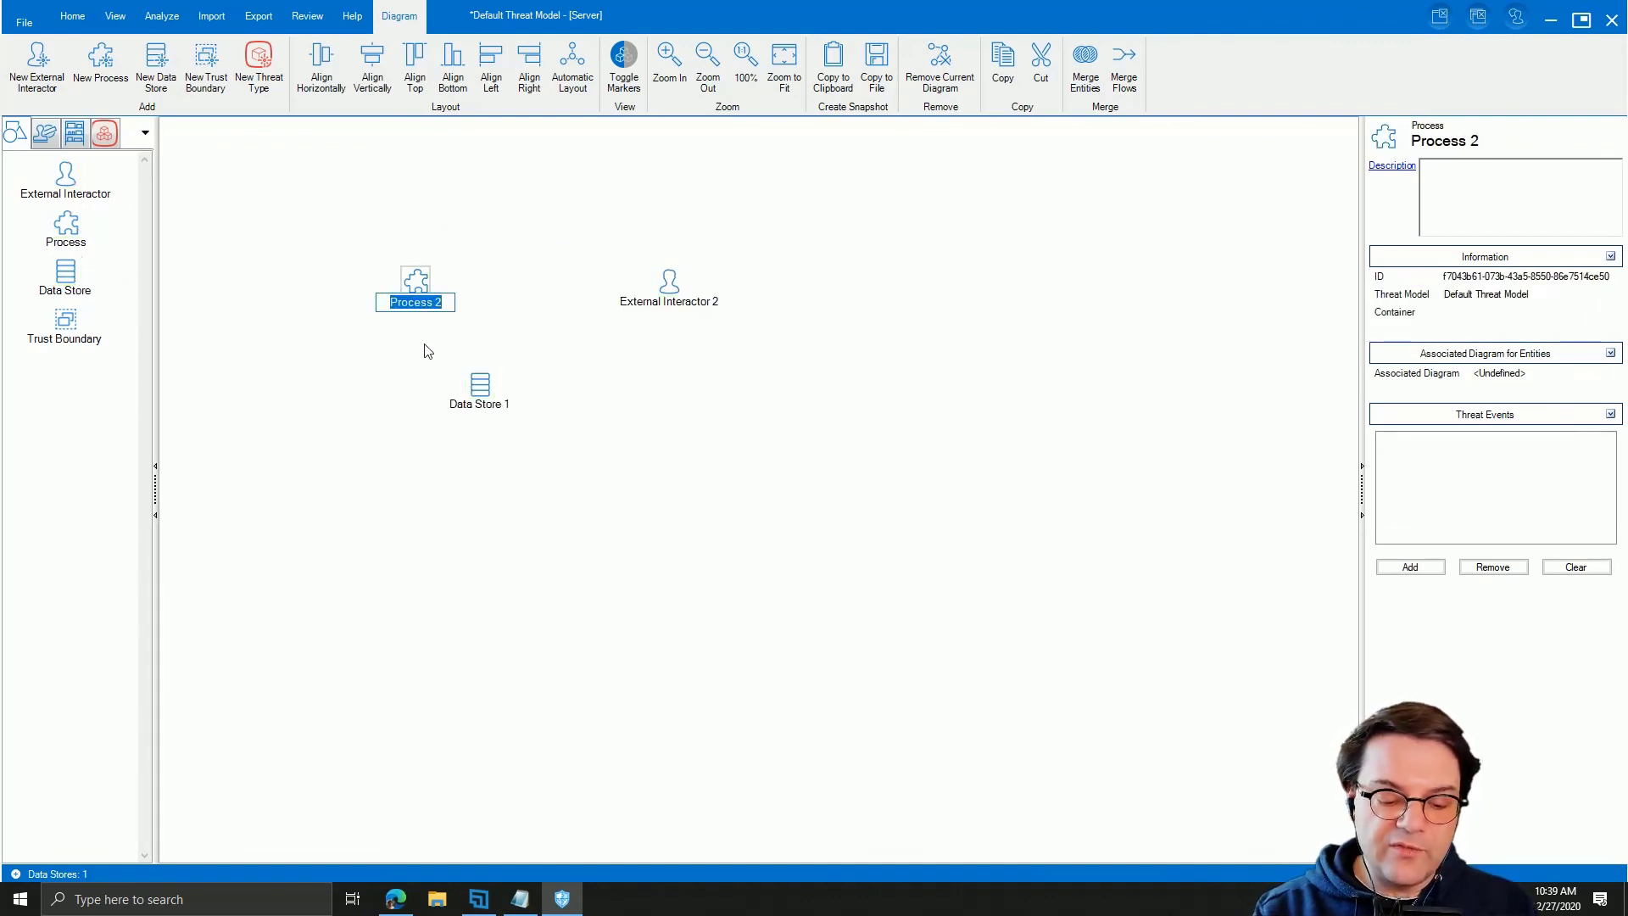
{"action": "type", "text": "Executor"}
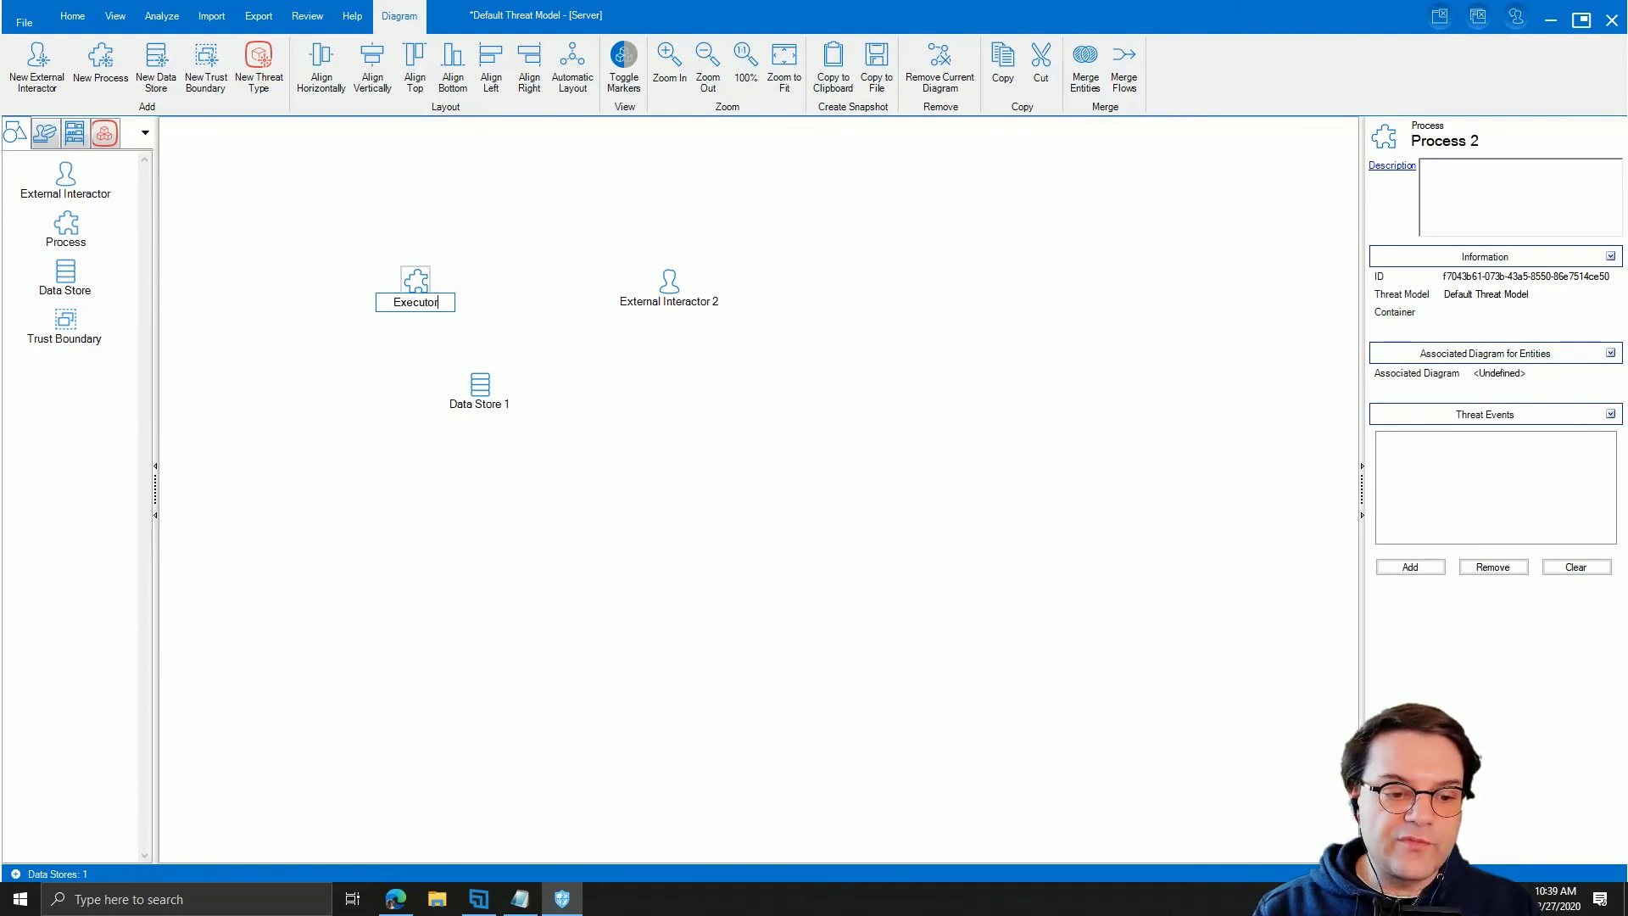
{"action": "left_click", "coordinate": [476, 405]}
{"action": "left_click", "coordinate": [476, 408]}
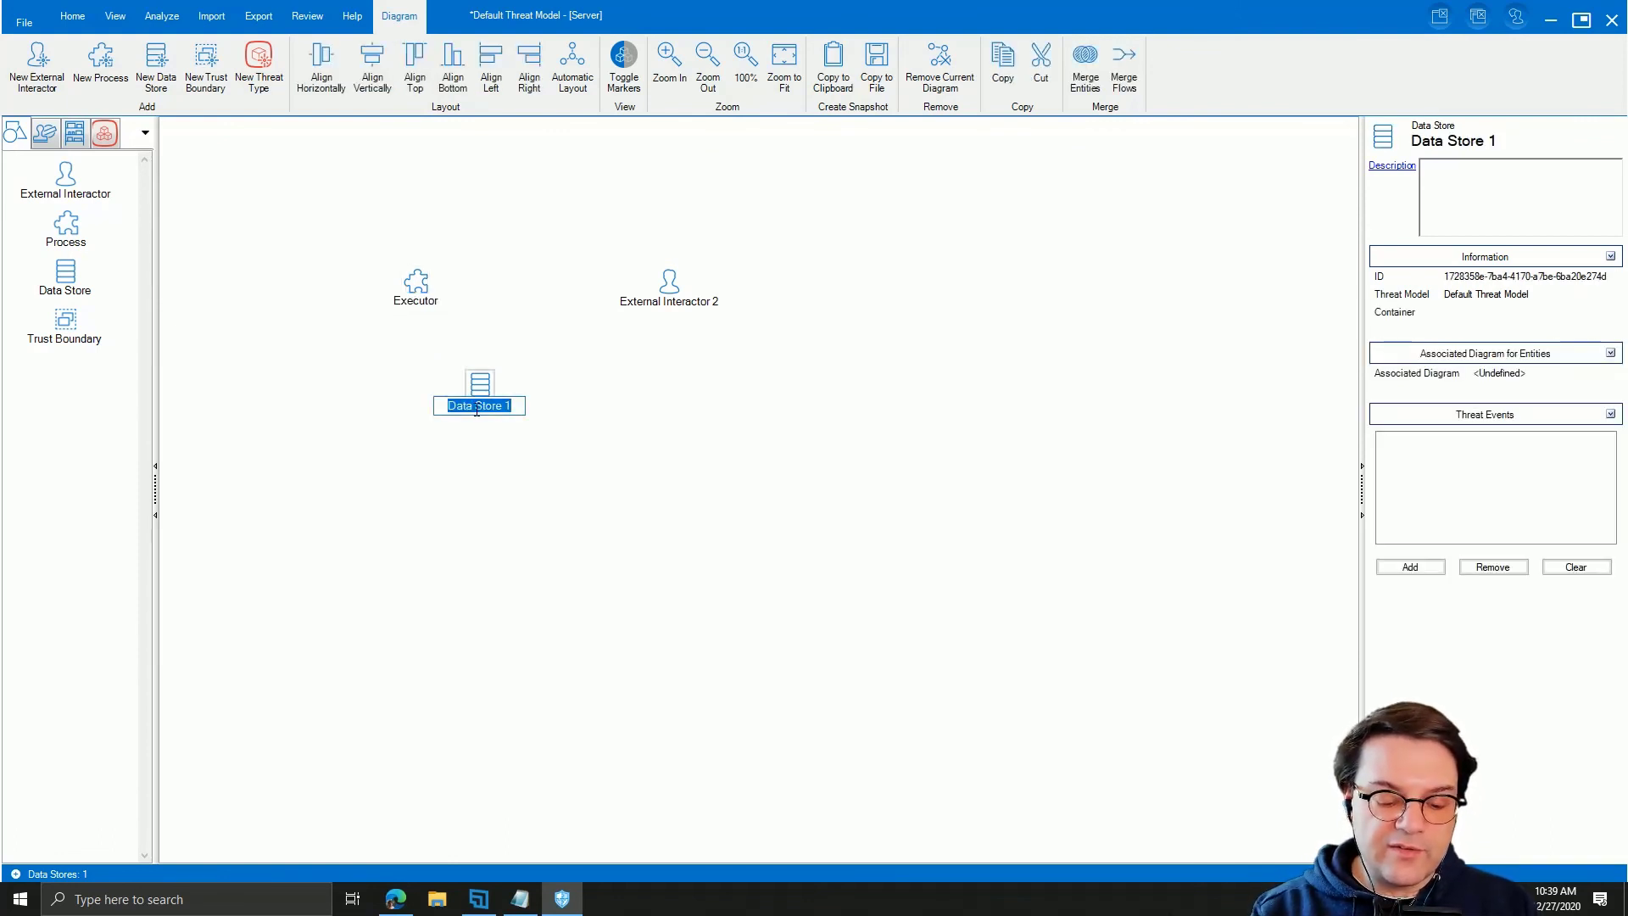
{"action": "type", "text": "Batabase"}
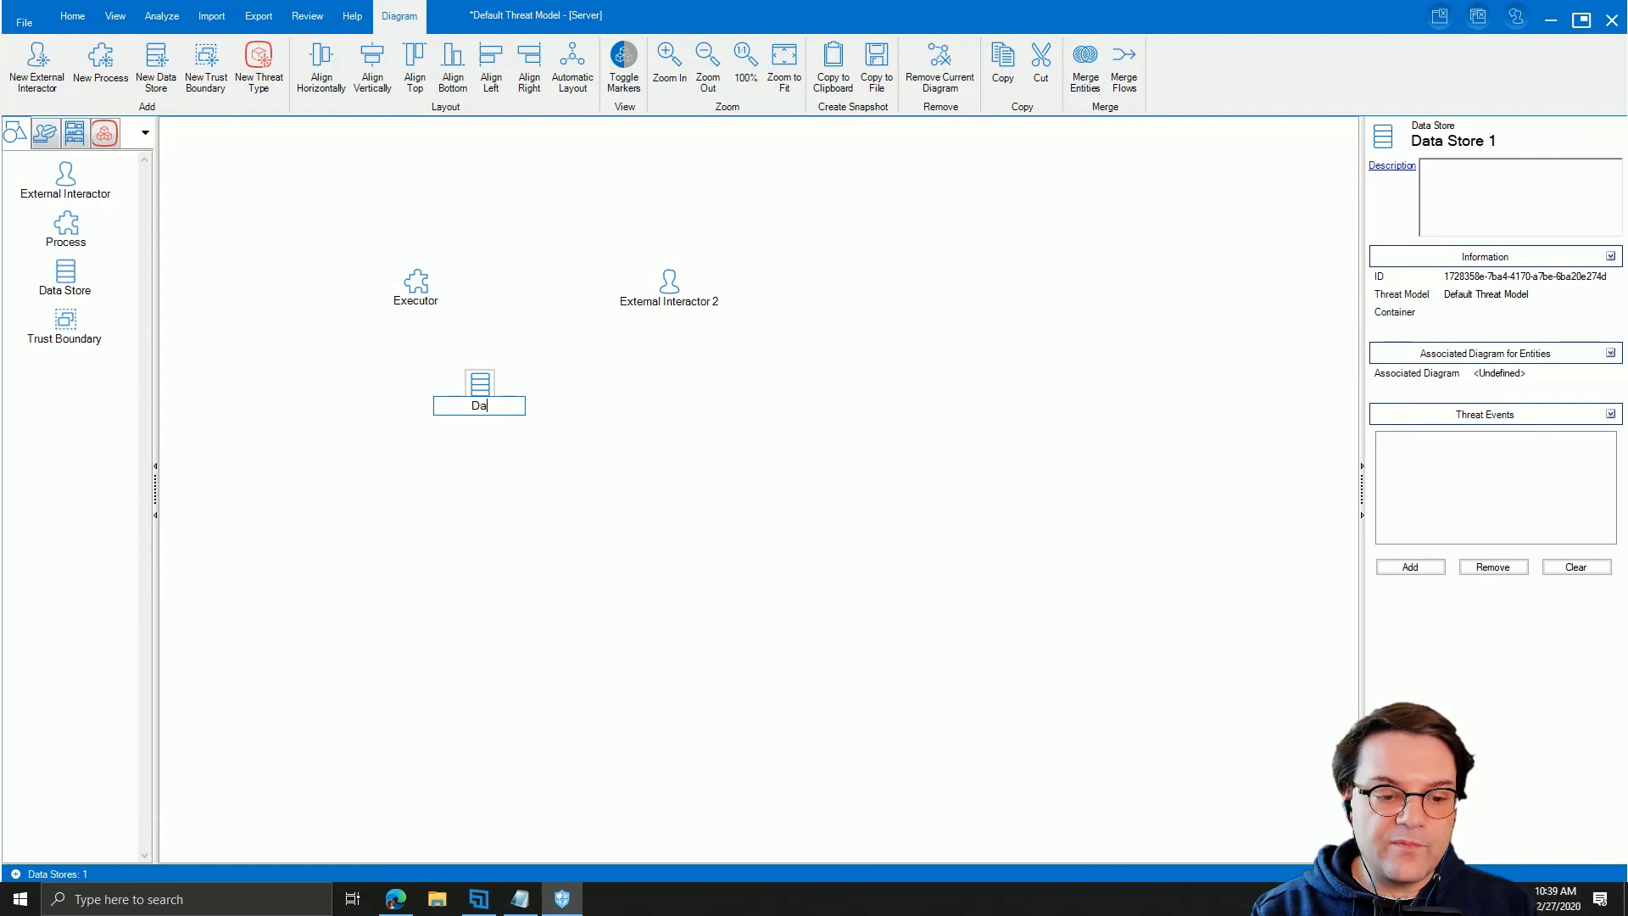
{"action": "key", "text": "Return"}
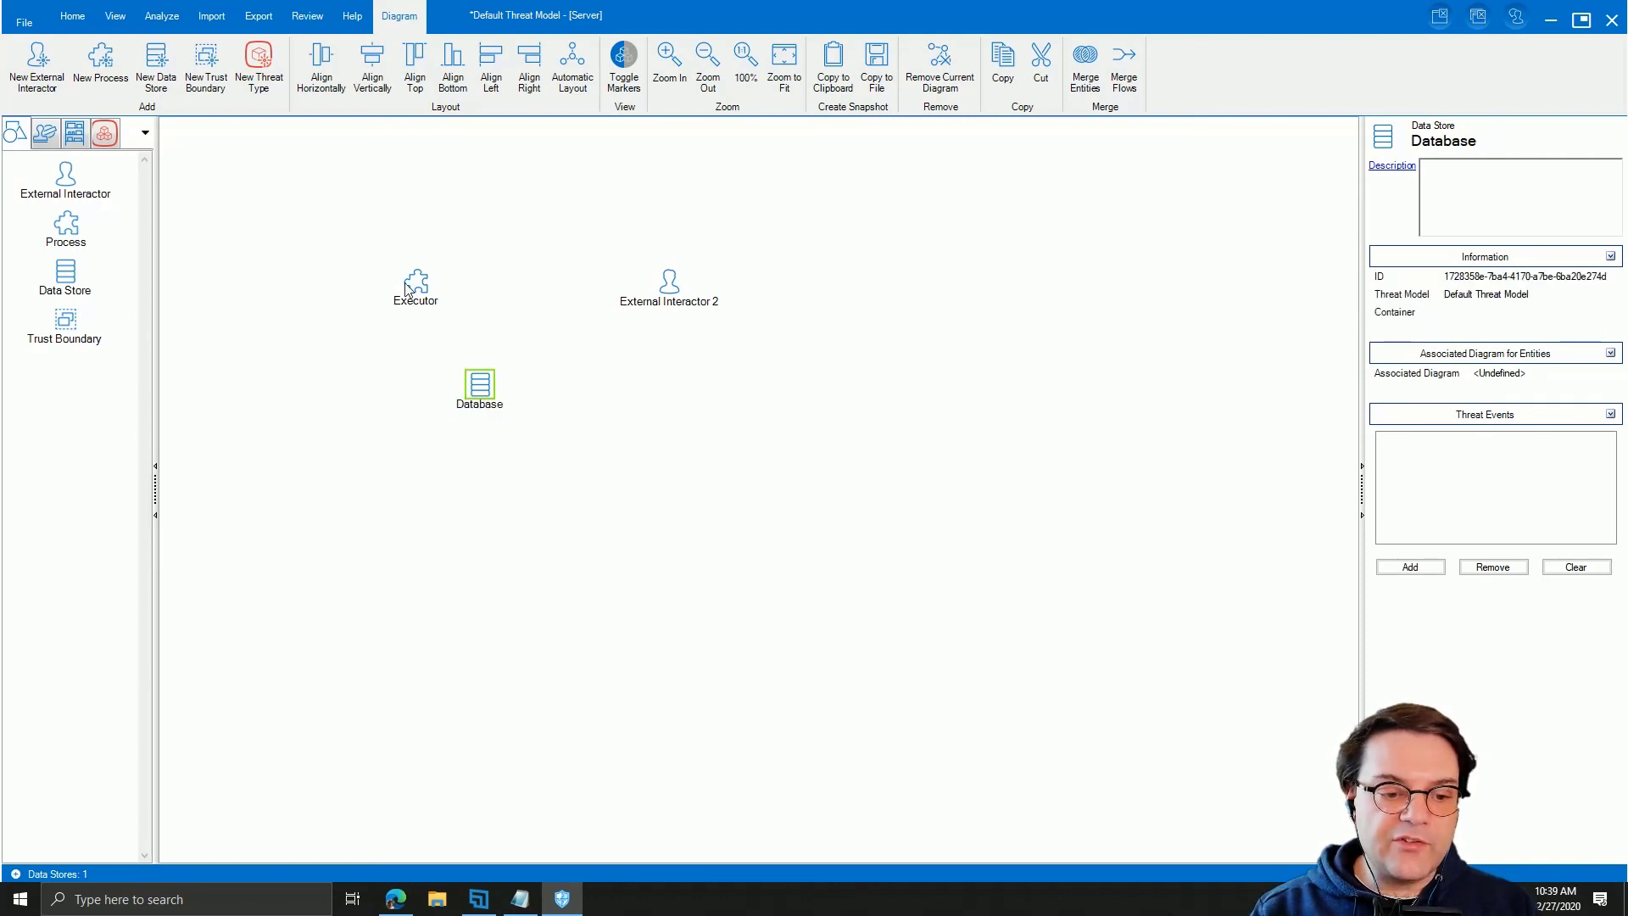
Step: Connect Executor to Database with a flow named Store data
{"action": "left_click_drag", "start_coordinate": [412, 282], "coordinate": [463, 362]}
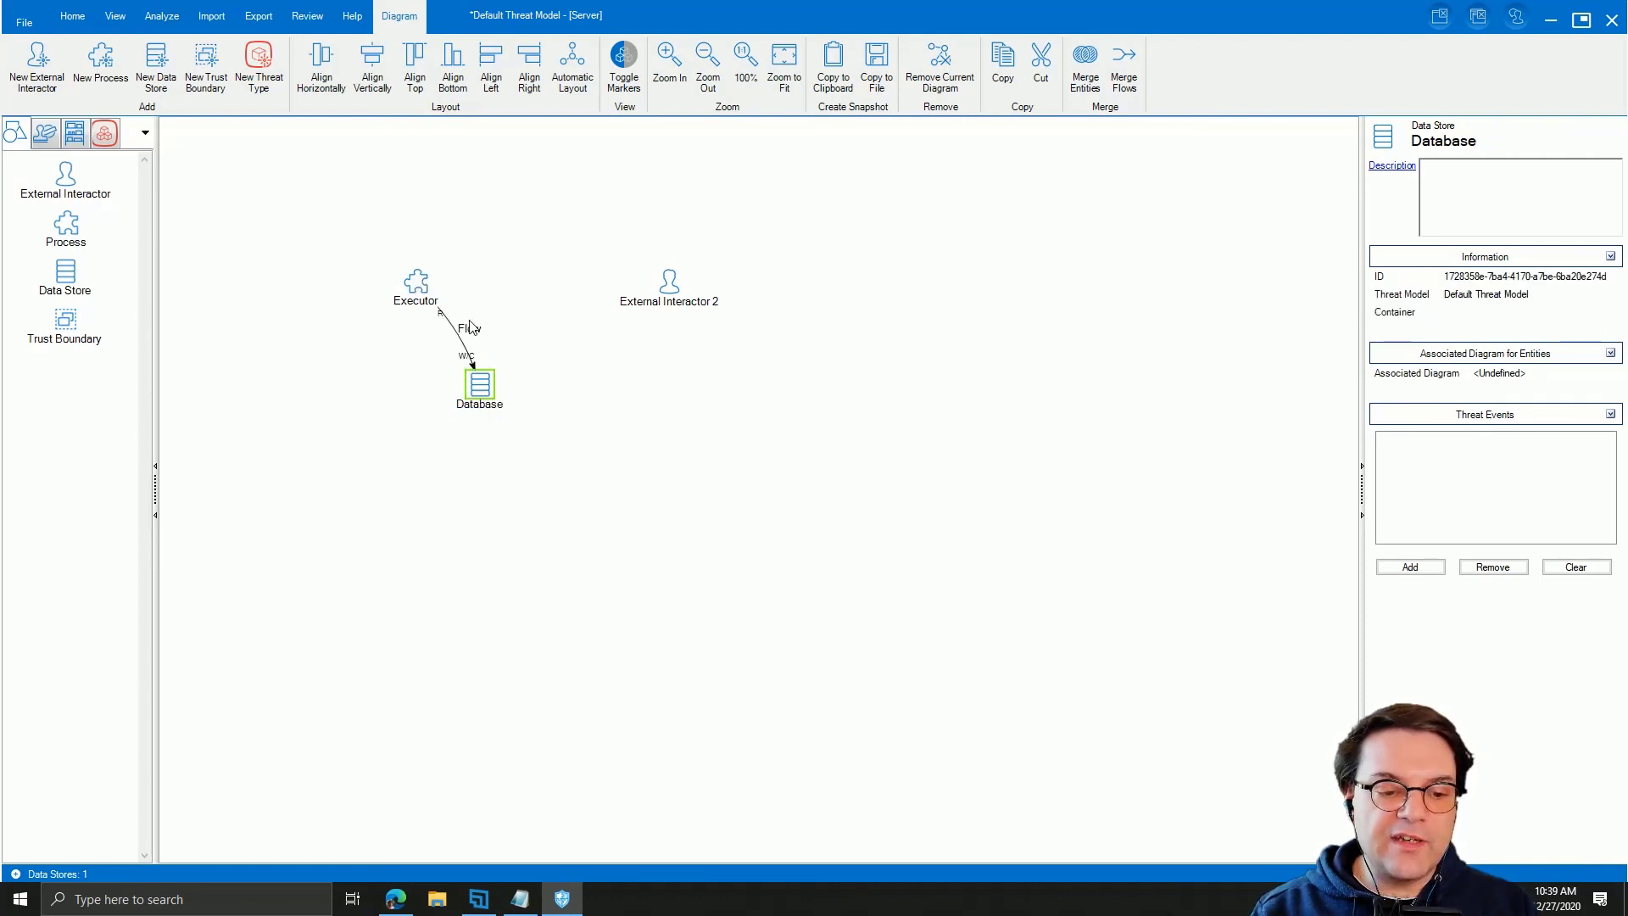
{"action": "double_click", "coordinate": [475, 331]}
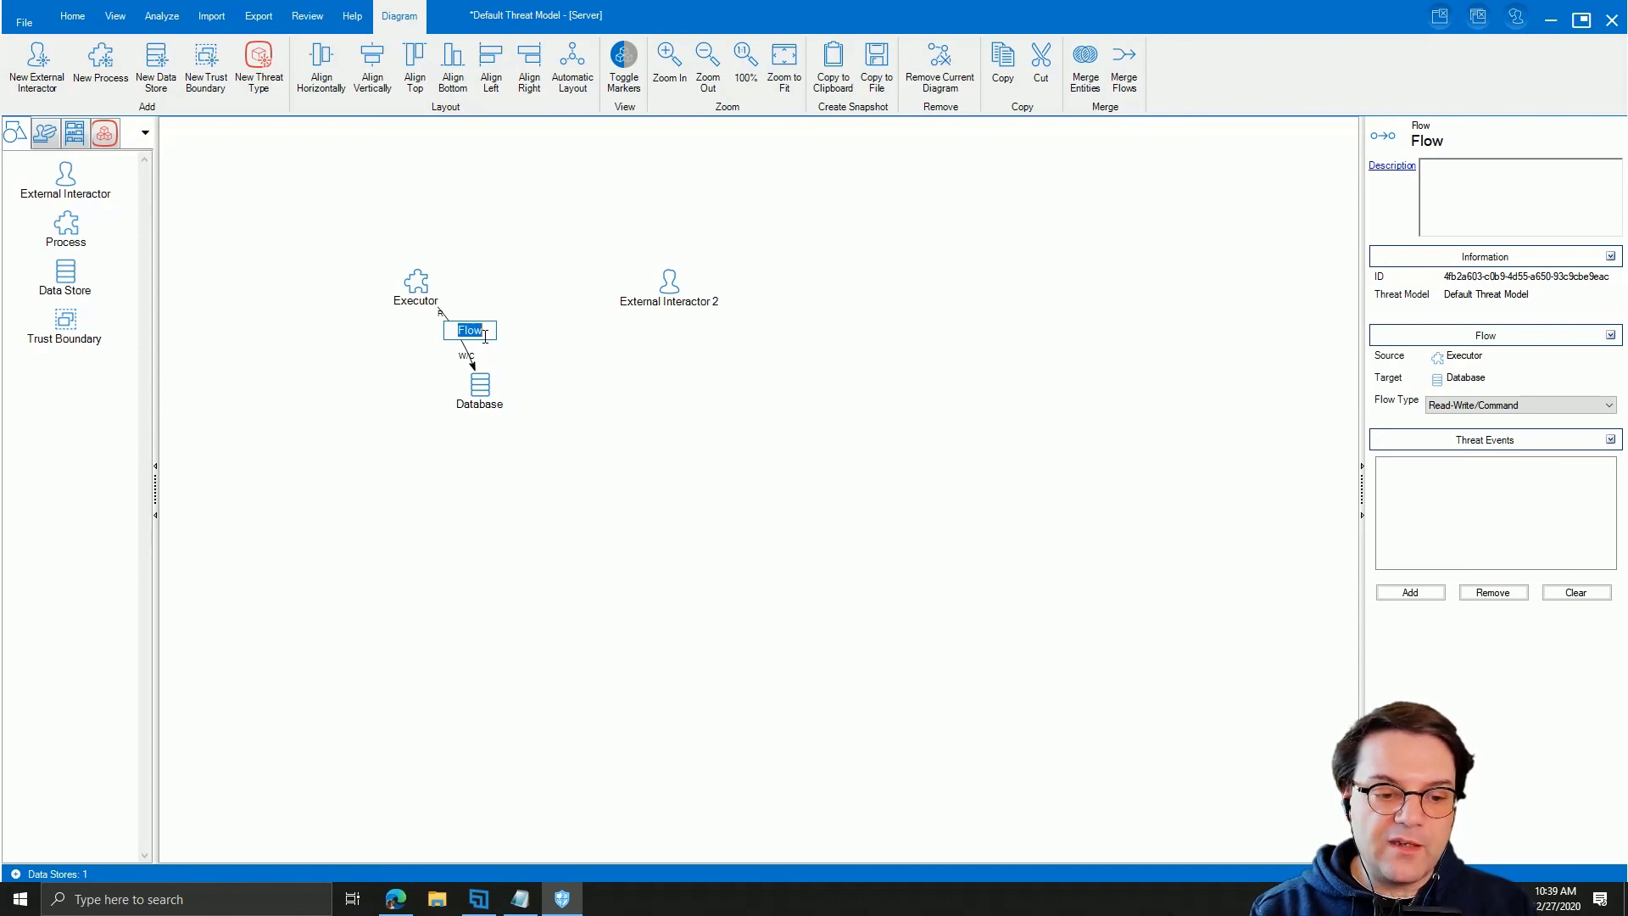
{"action": "type", "text": "Store data"}
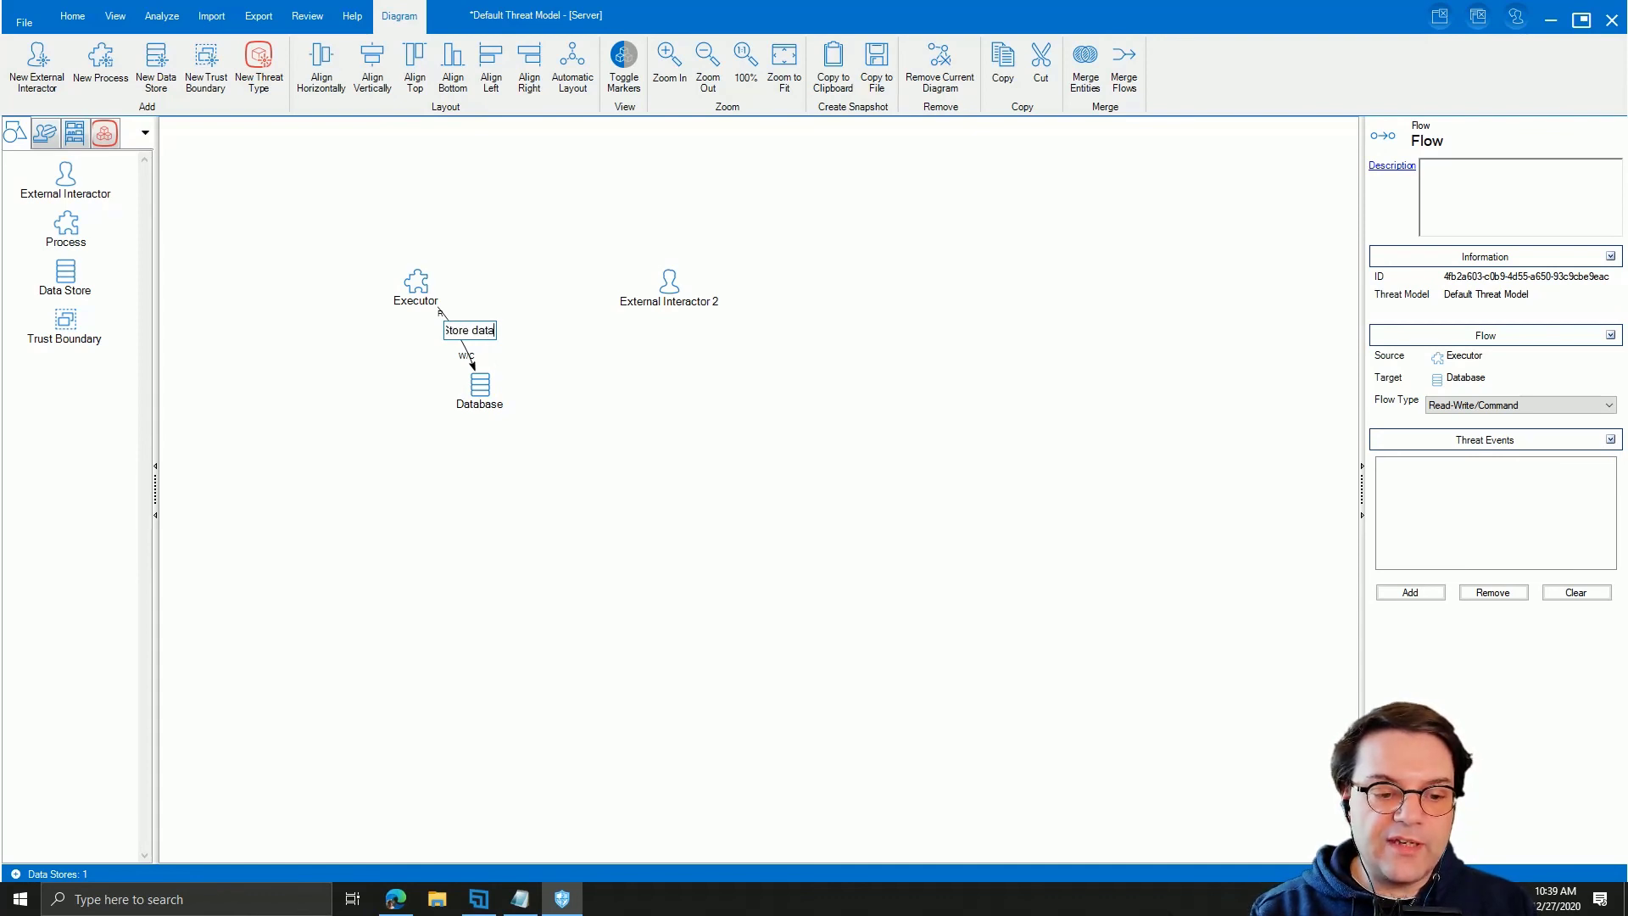
{"action": "key", "text": "Return"}
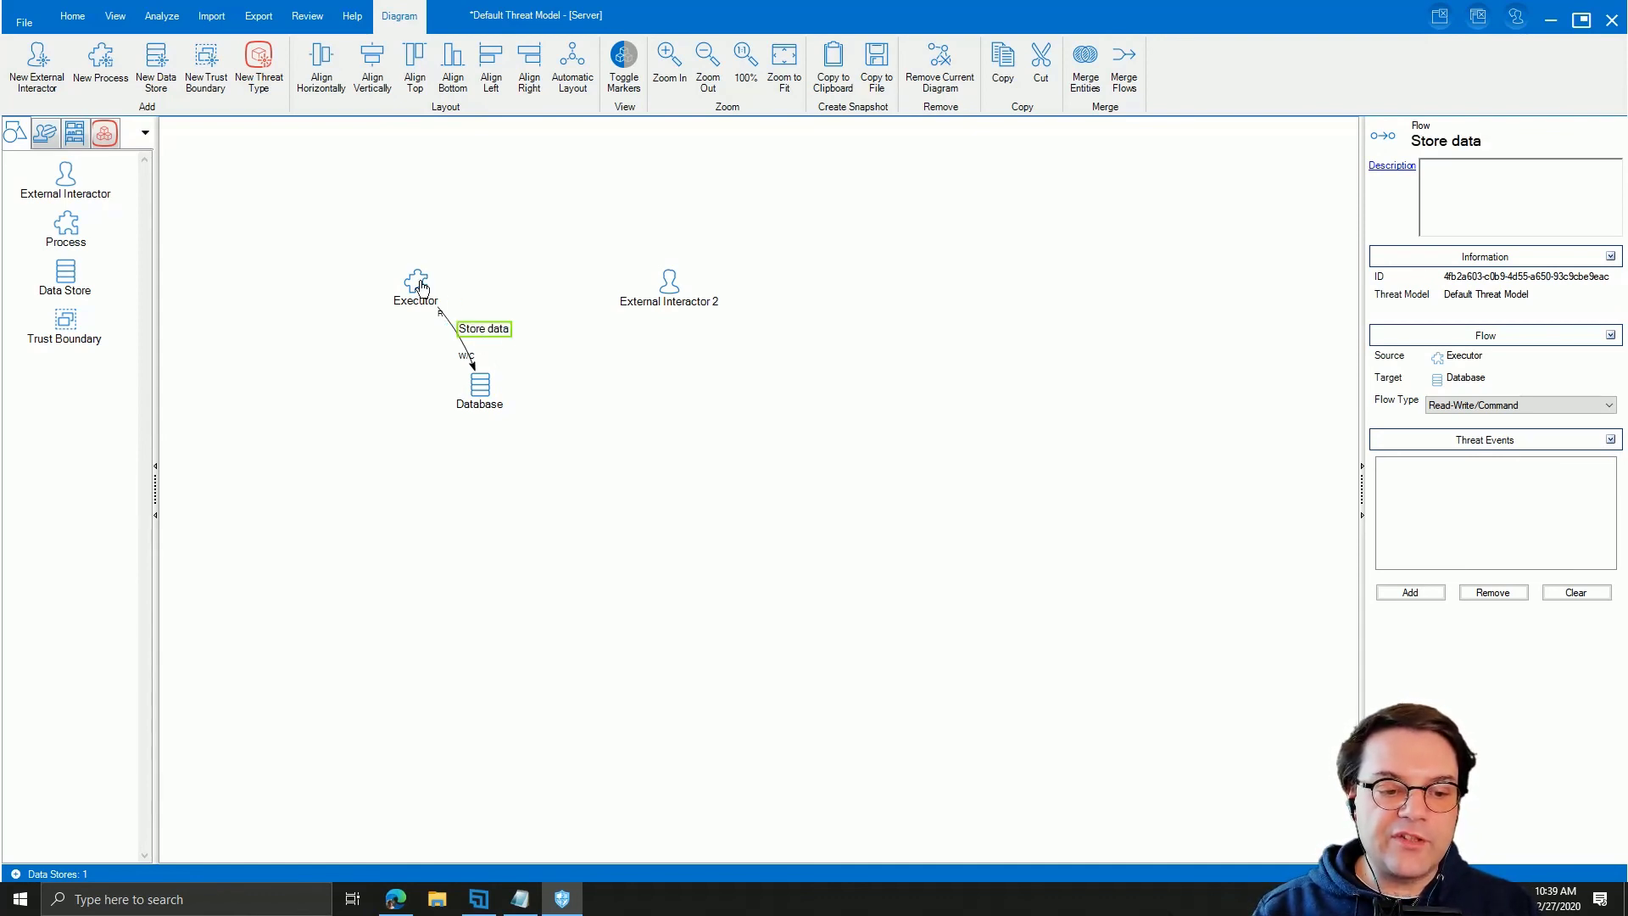
Step: Connect Executor to the external interactor with a flow named Push data
{"action": "left_click_drag", "start_coordinate": [422, 286], "coordinate": [661, 282]}
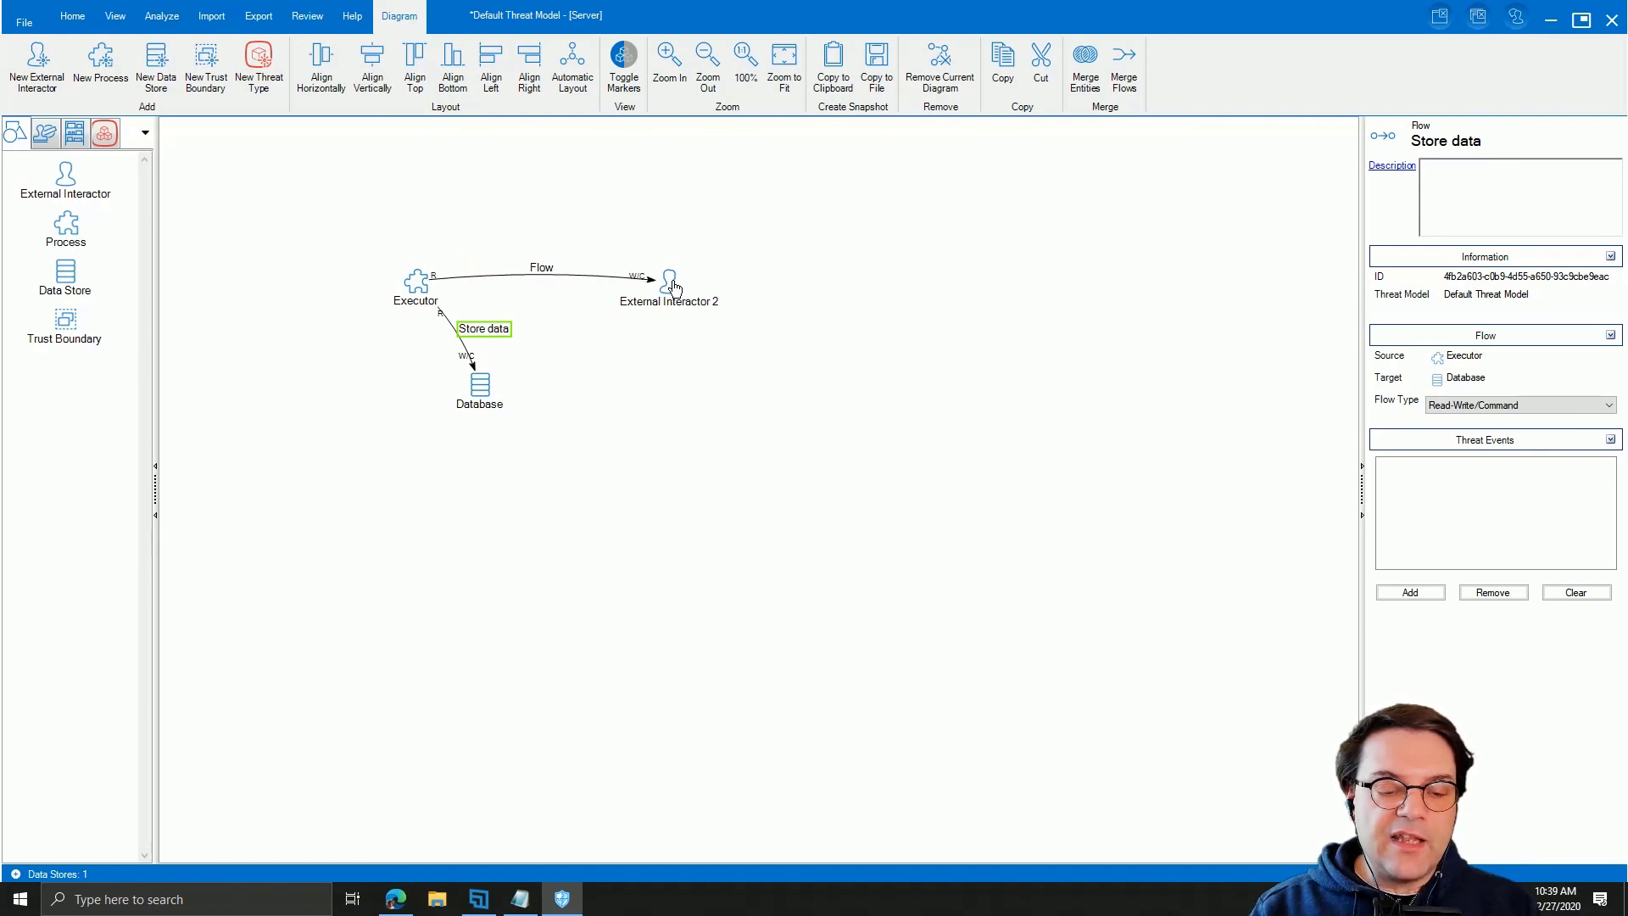
{"action": "double_click", "coordinate": [551, 270]}
{"action": "type", "text": "P"}
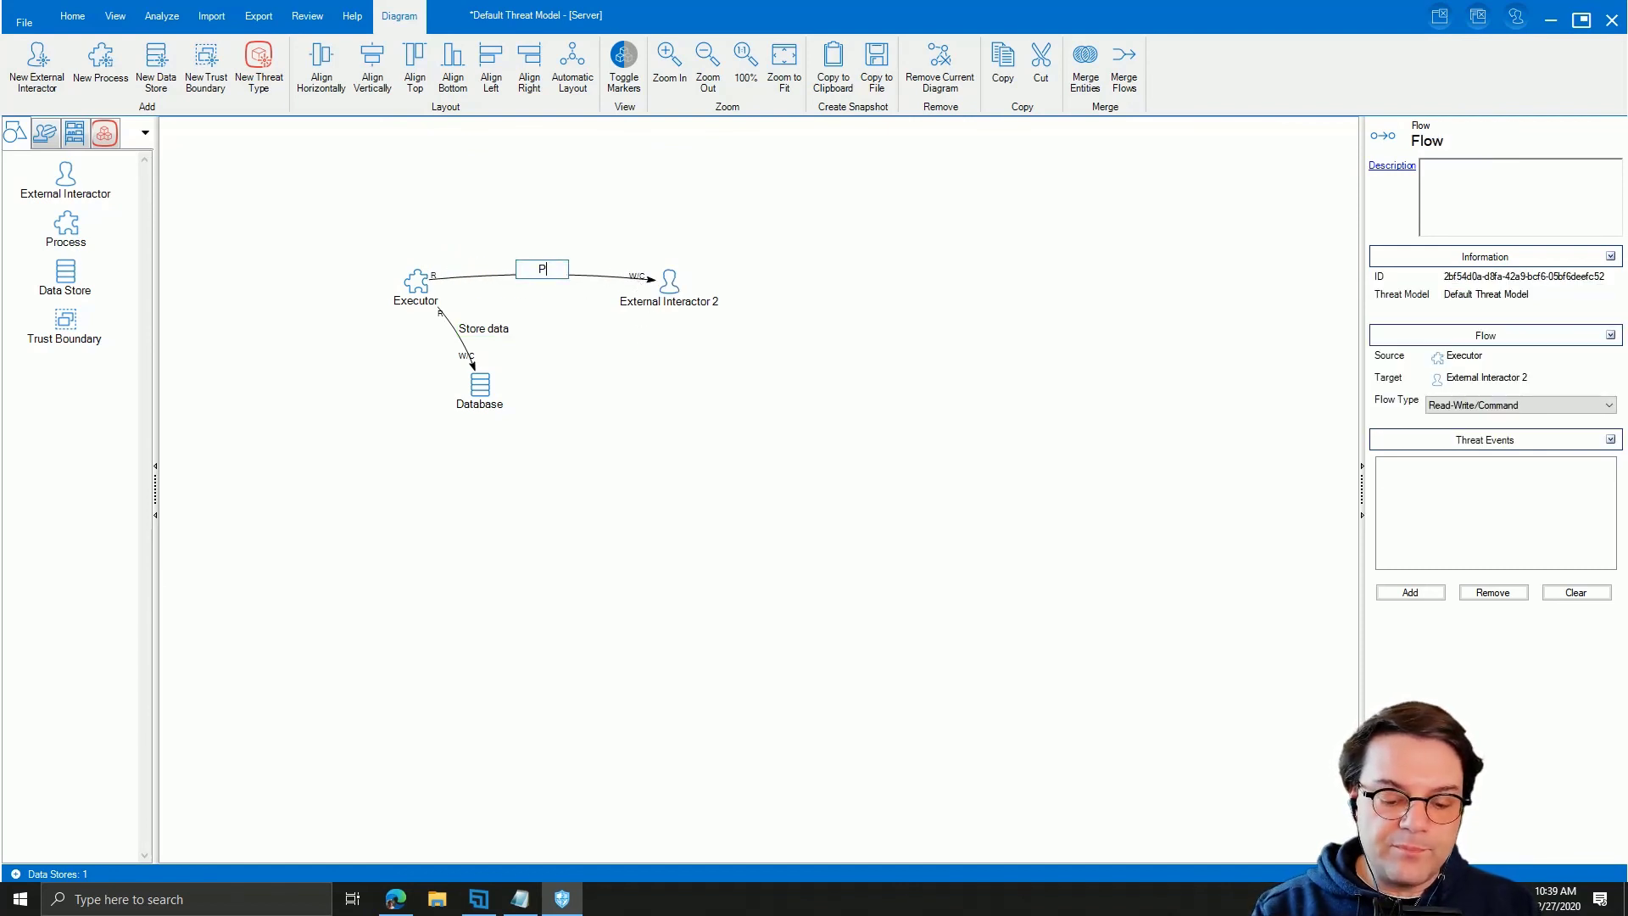
{"action": "type", "text": "ush data"}
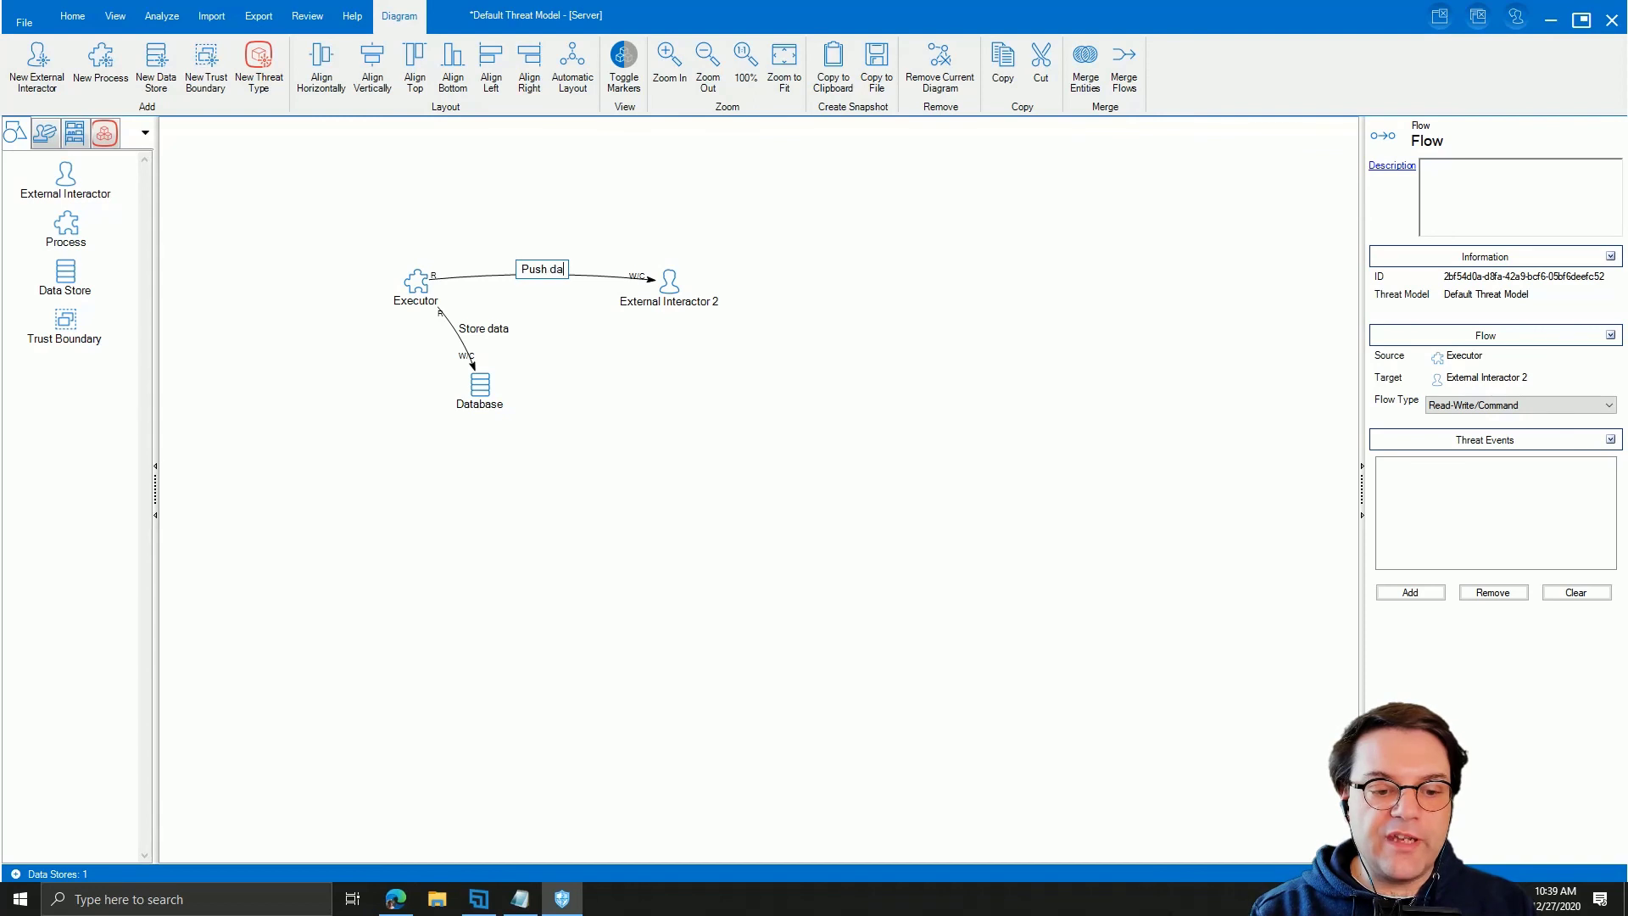
{"action": "key", "text": "Return"}
Step: Rename the external interactor in the Server diagram as On premises systems
{"action": "double_click", "coordinate": [663, 305]}
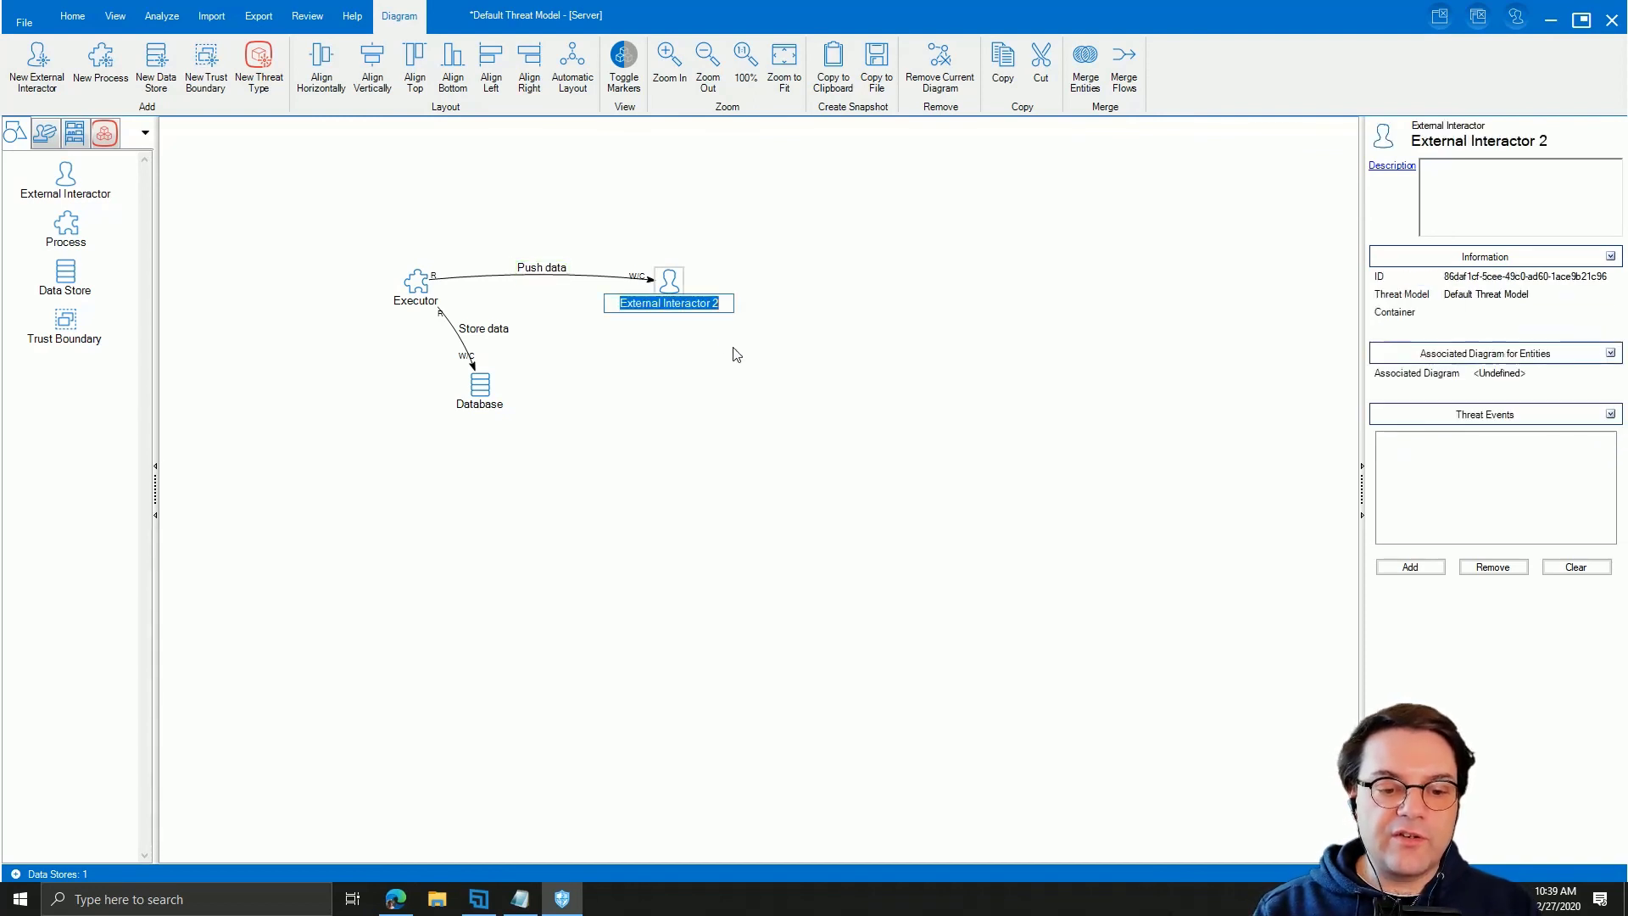
{"action": "type", "text": "On prem"}
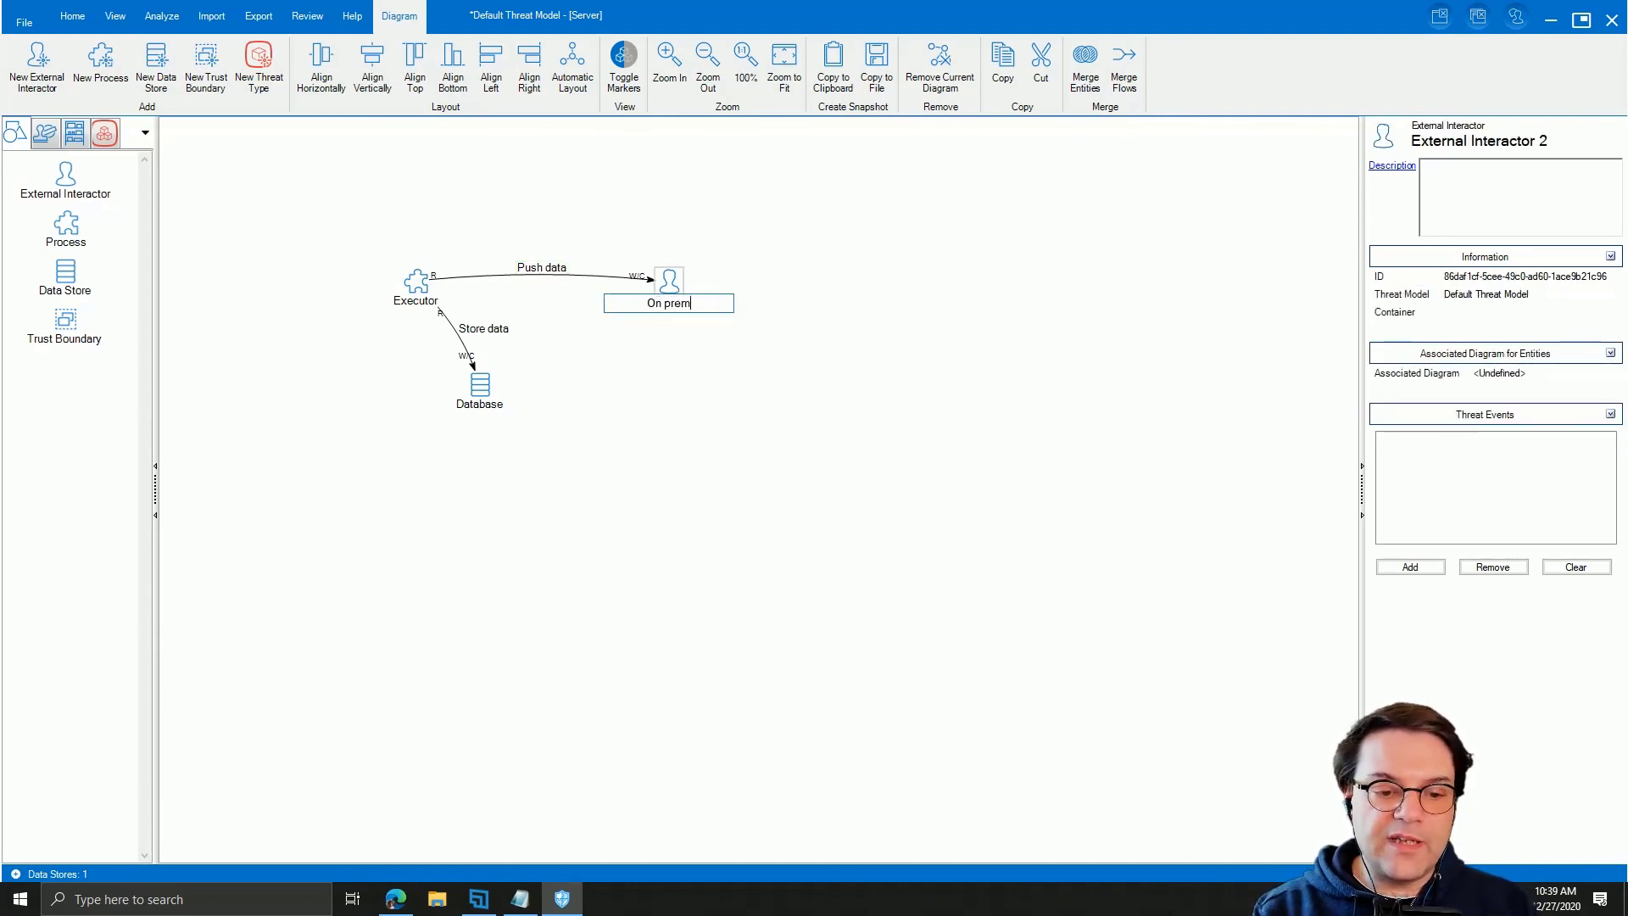
{"action": "type", "text": "ises systems"}
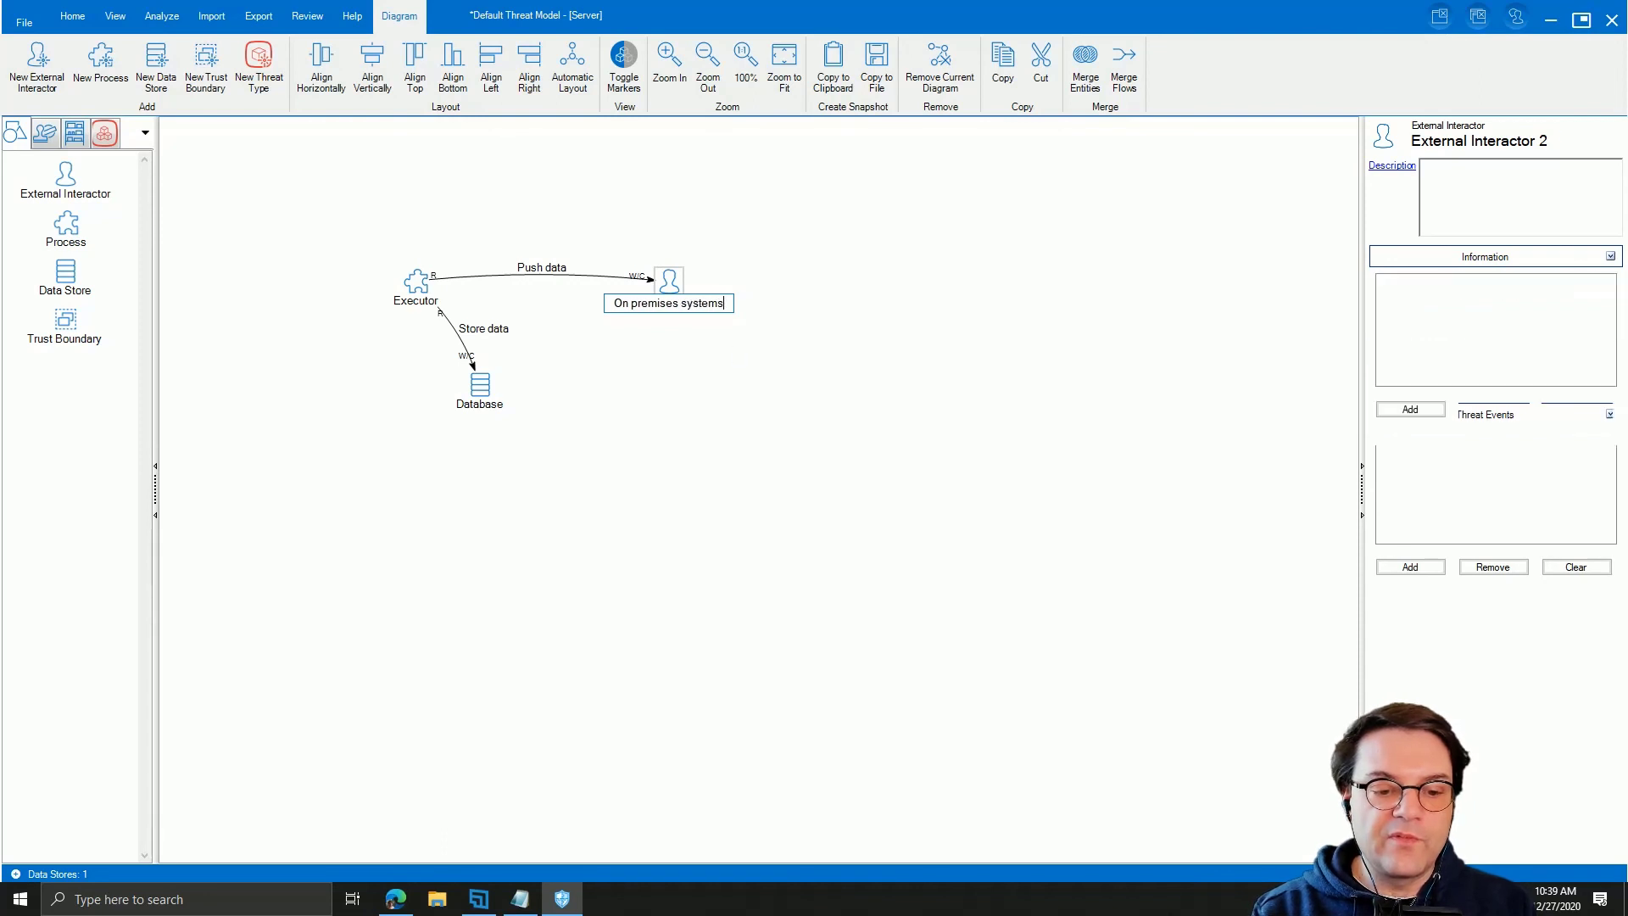
{"action": "key", "text": "Return"}
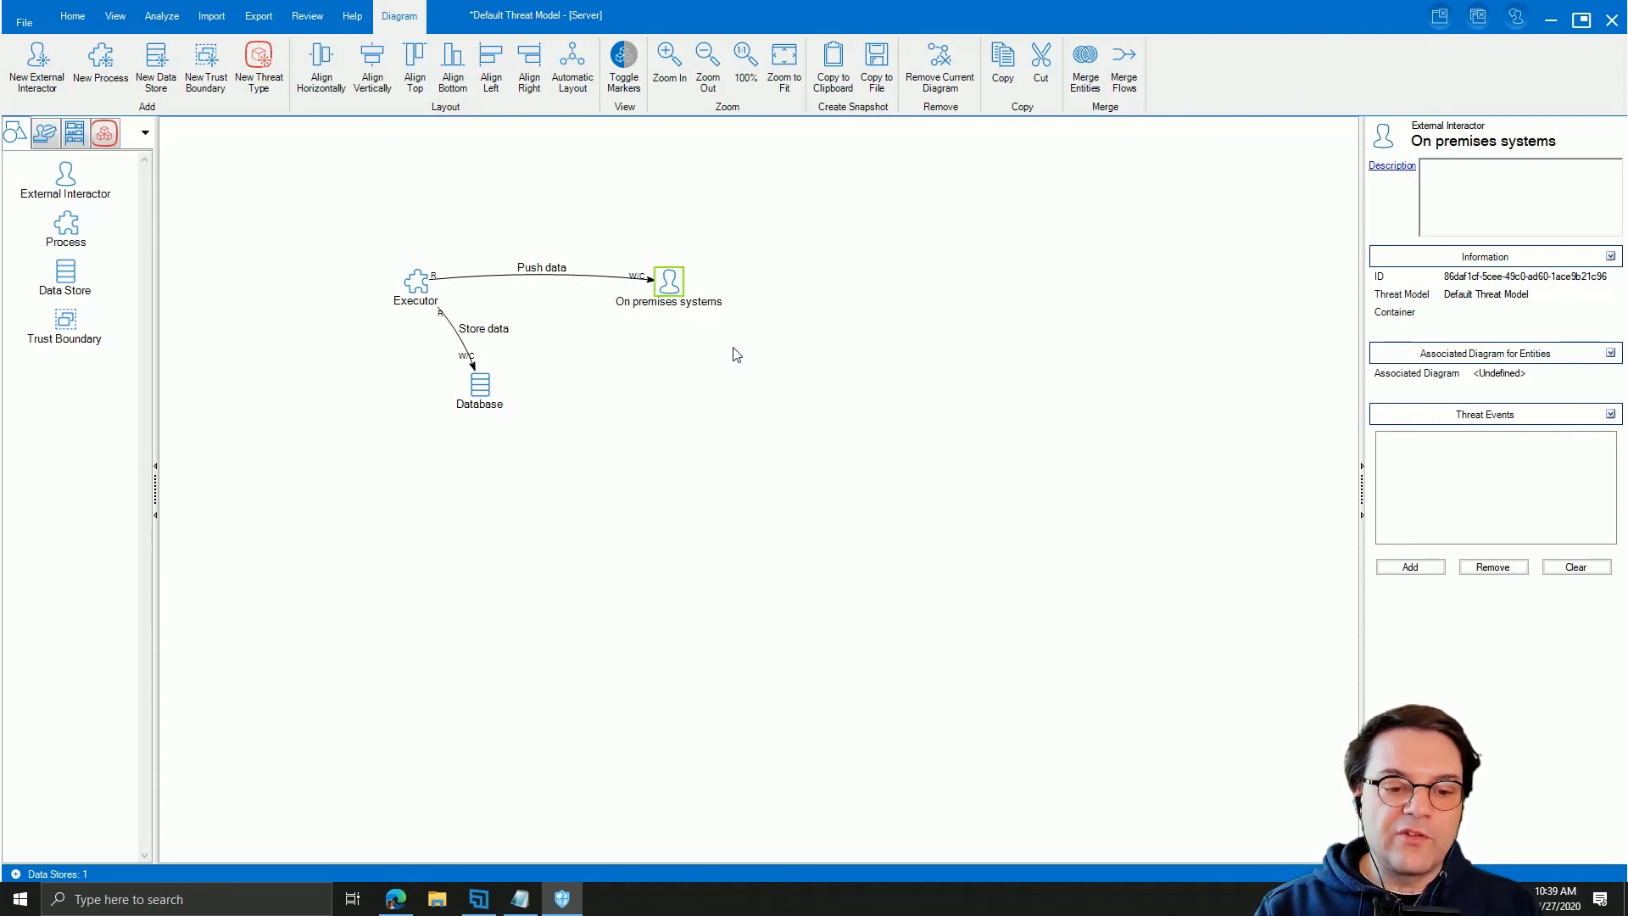
{"action": "left_click", "coordinate": [675, 356]}
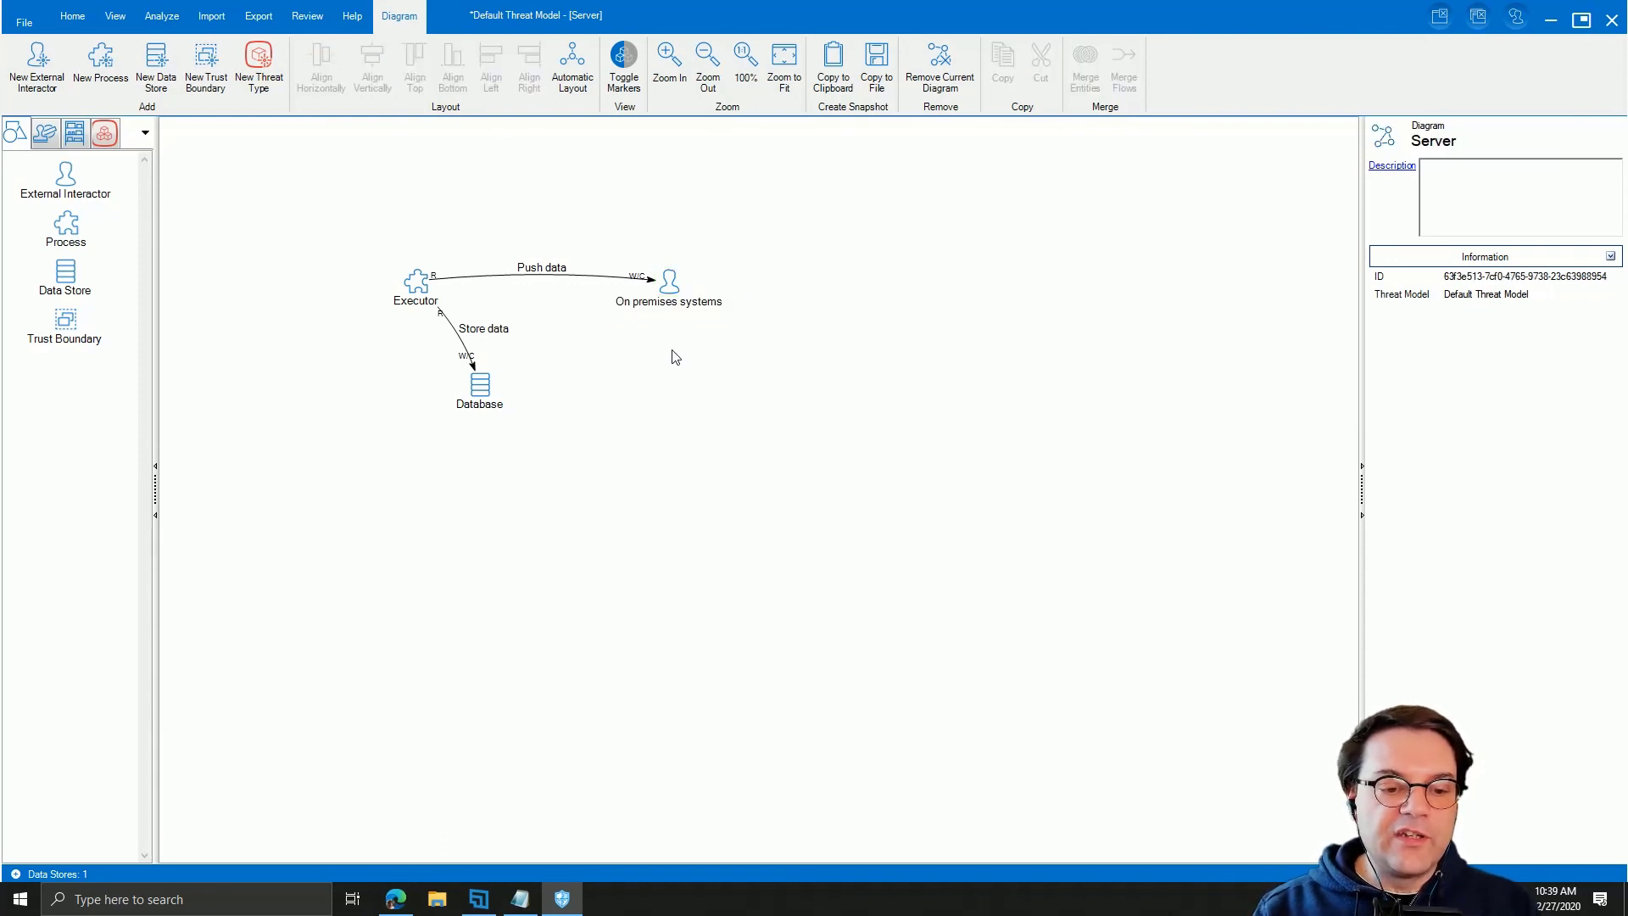
Step: Switch to Diagram 1 and examine the icon of the Server process
{"action": "left_click", "coordinate": [72, 15]}
{"action": "left_click", "coordinate": [29, 100]}
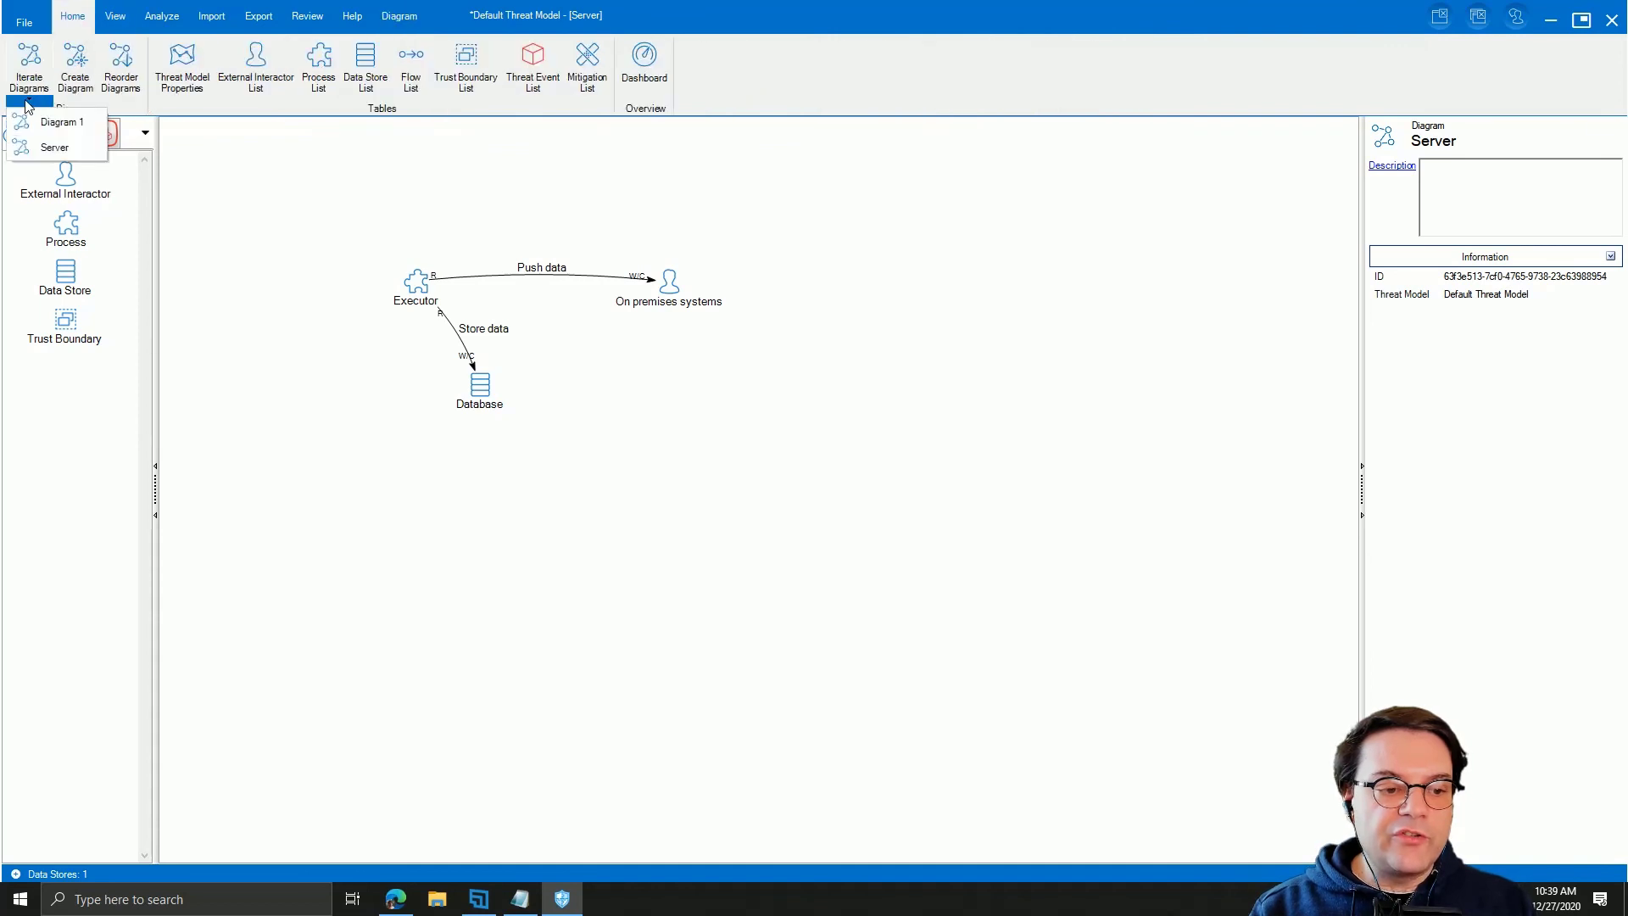
{"action": "left_click", "coordinate": [59, 123]}
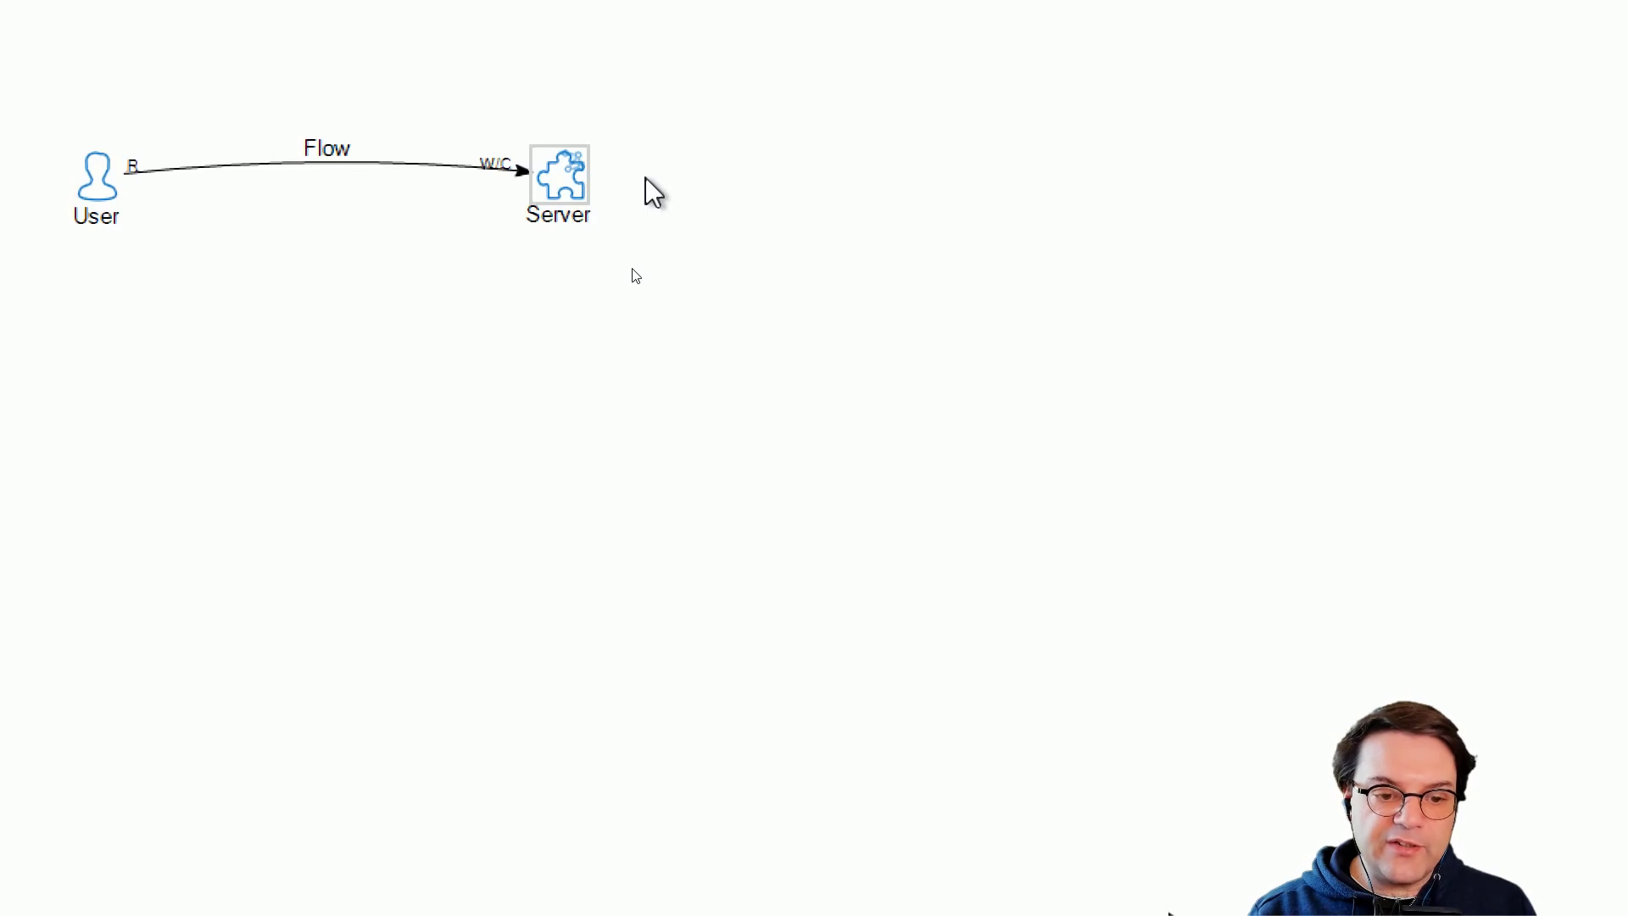
{"action": "left_click", "coordinate": [1122, 71]}
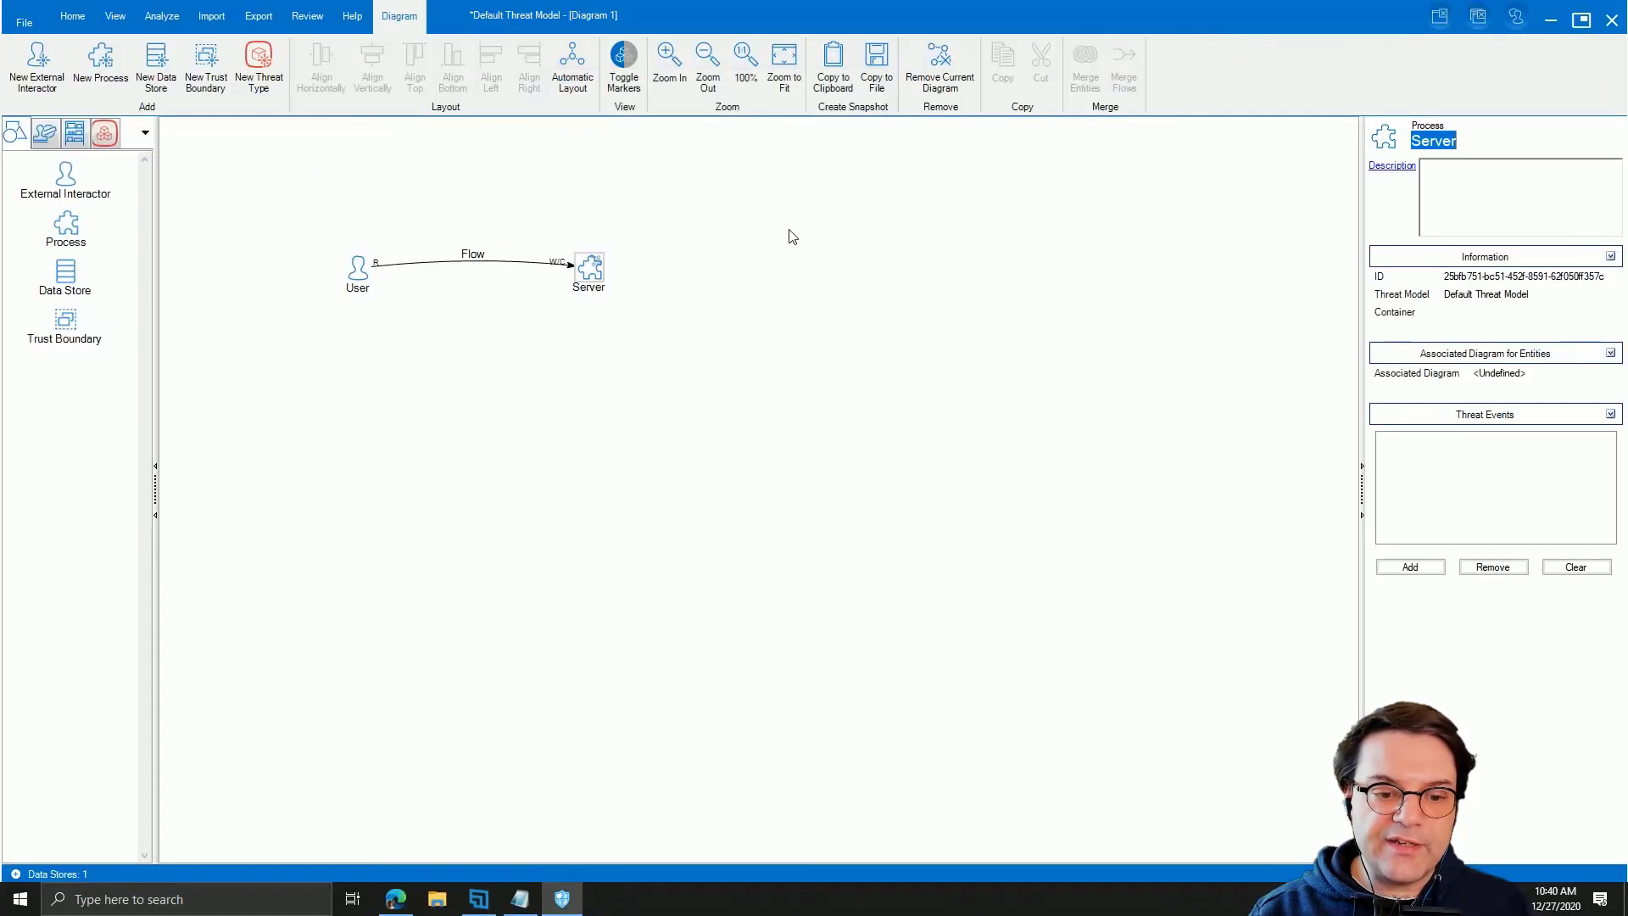
Step: Show the diagram associated with the Server process, and return to Diagram 1
{"action": "double_click", "coordinate": [597, 268]}
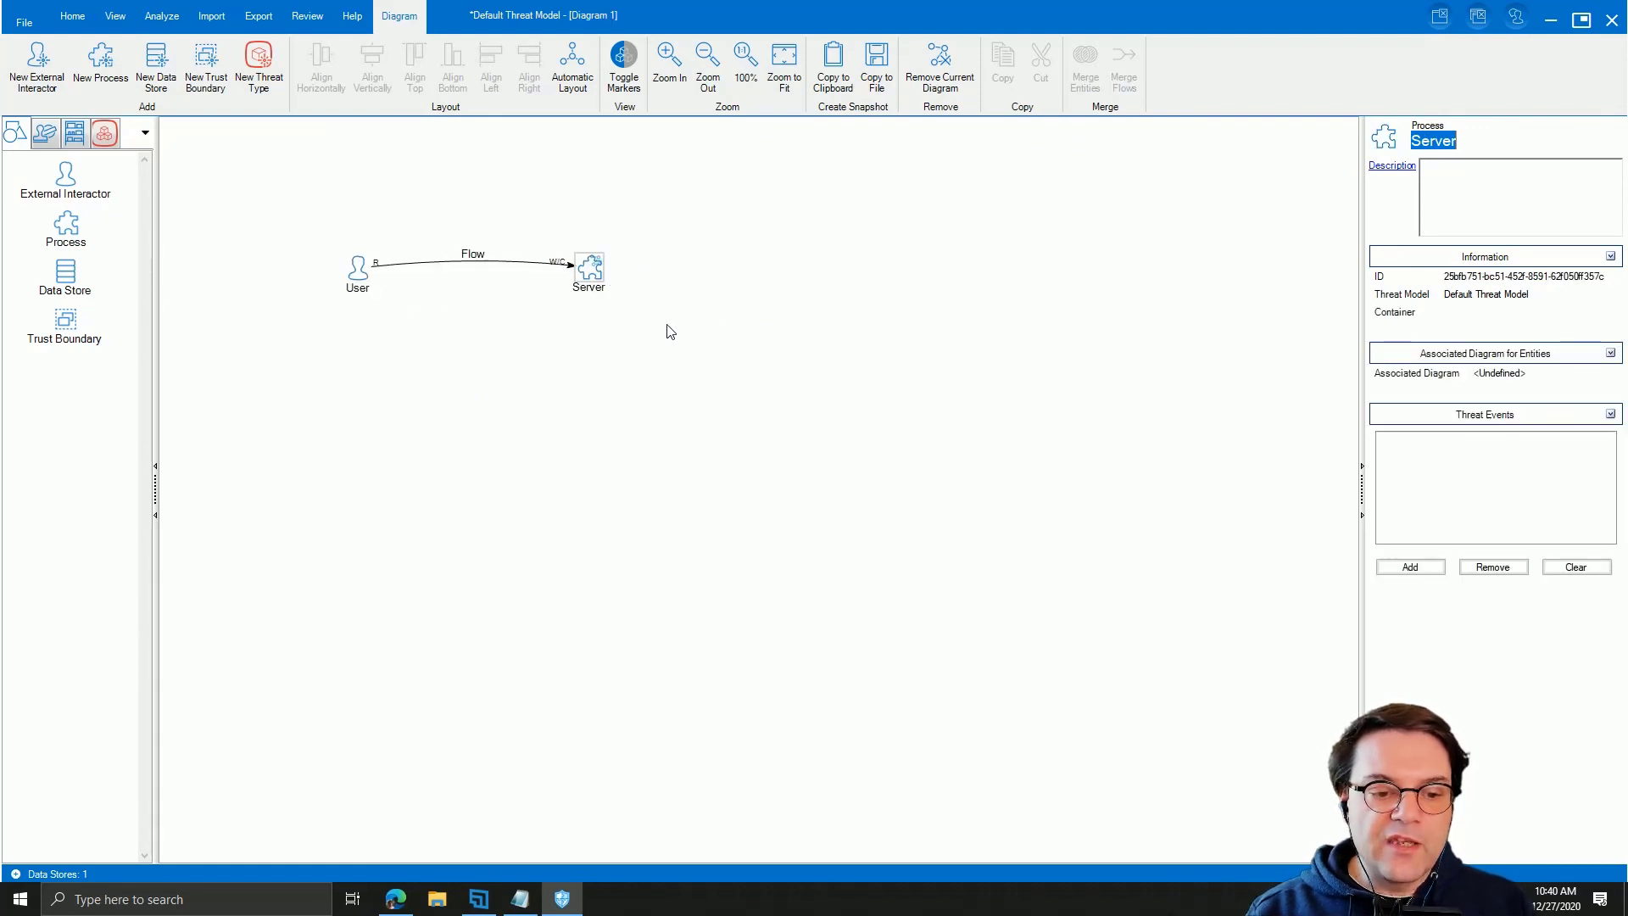
{"action": "right_click", "coordinate": [589, 273]}
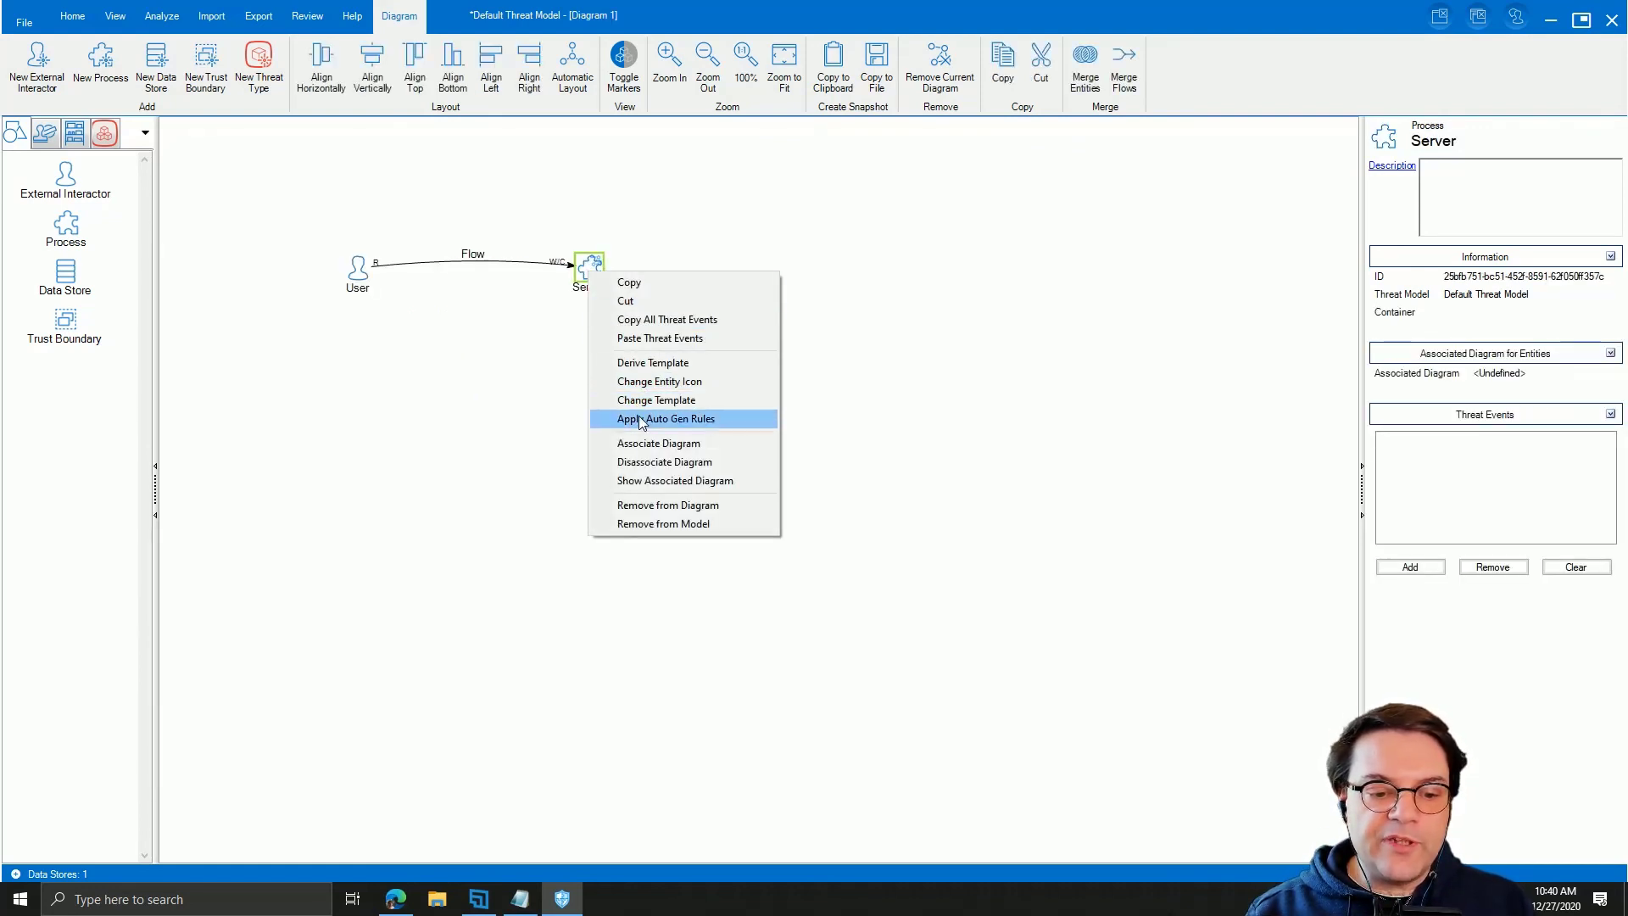
{"action": "left_click", "coordinate": [715, 481]}
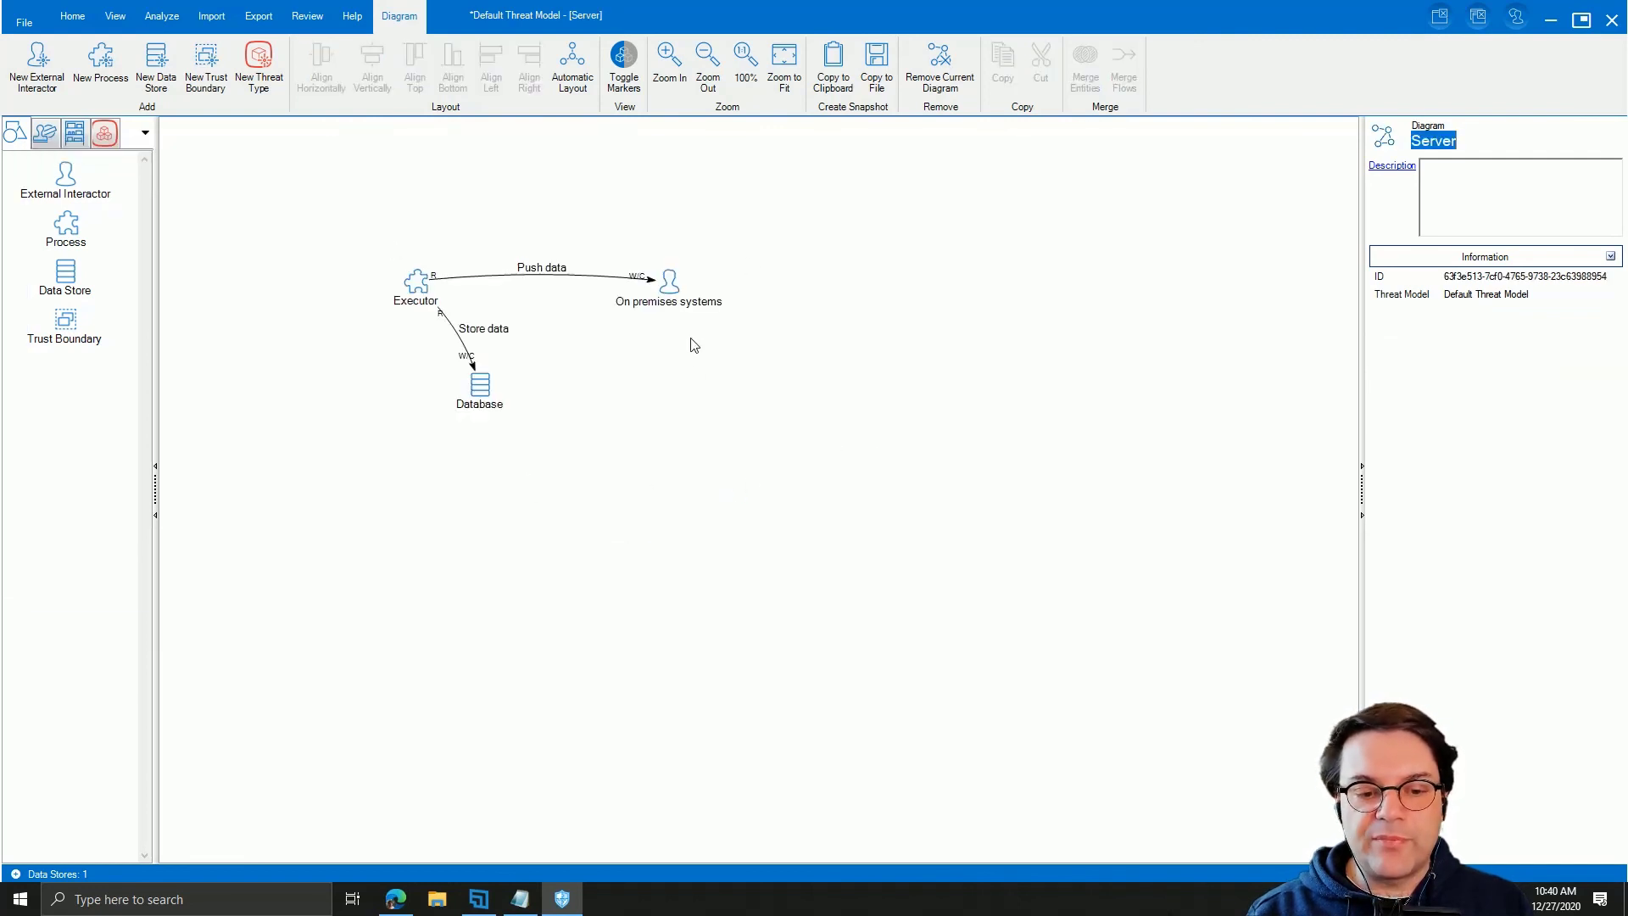
{"action": "left_click", "coordinate": [821, 390]}
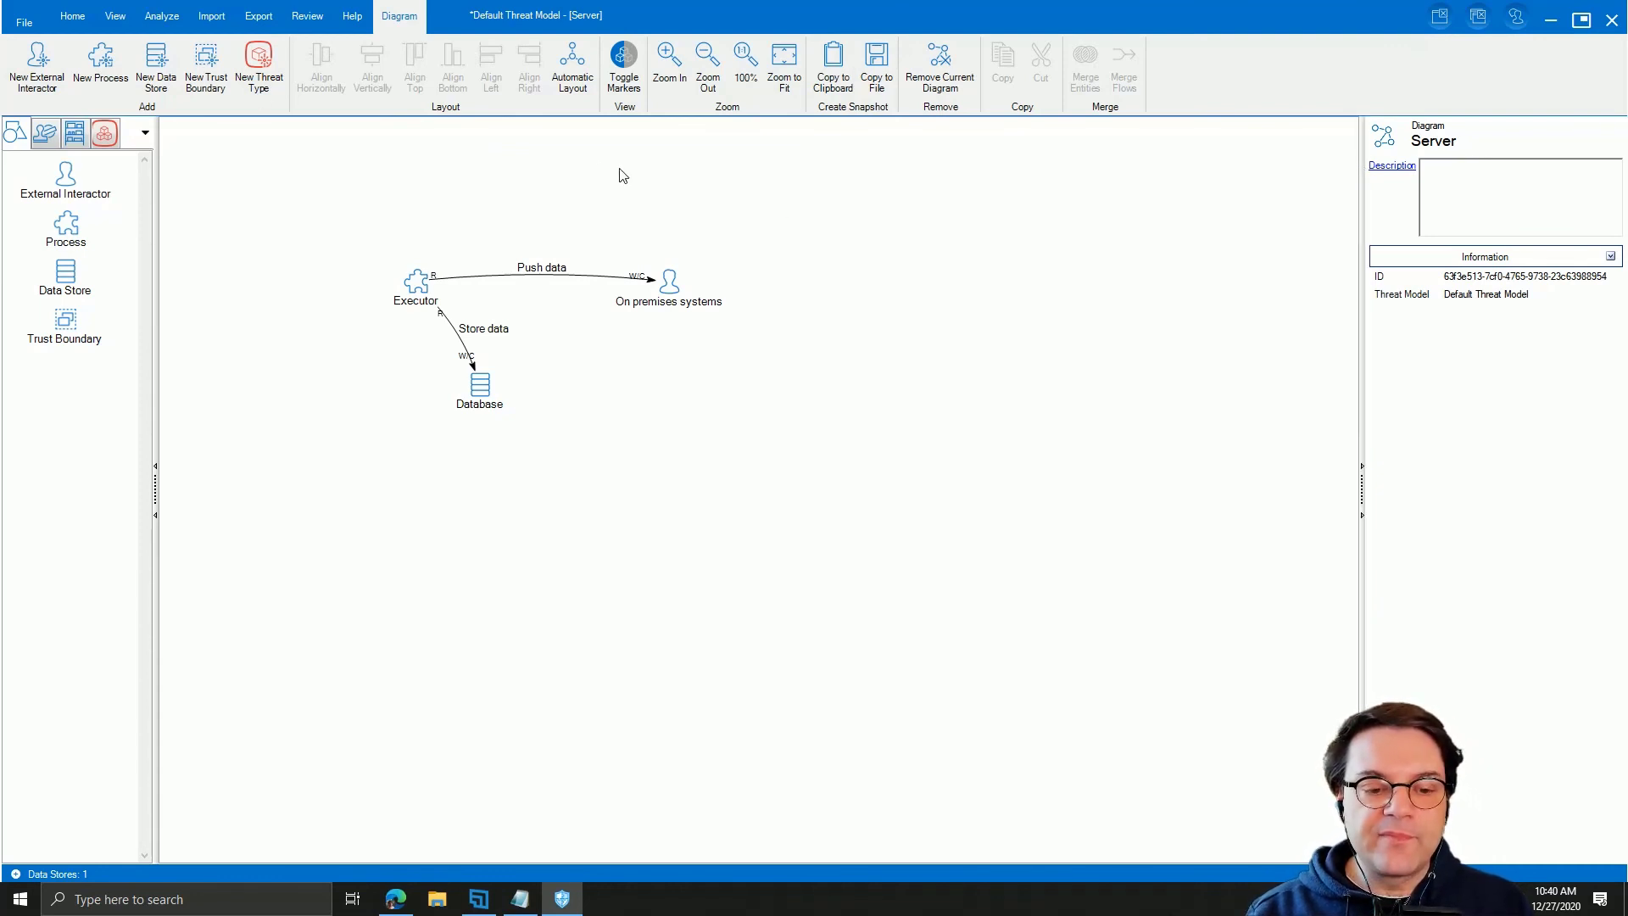
{"action": "key", "text": "ctrl+Tab"}
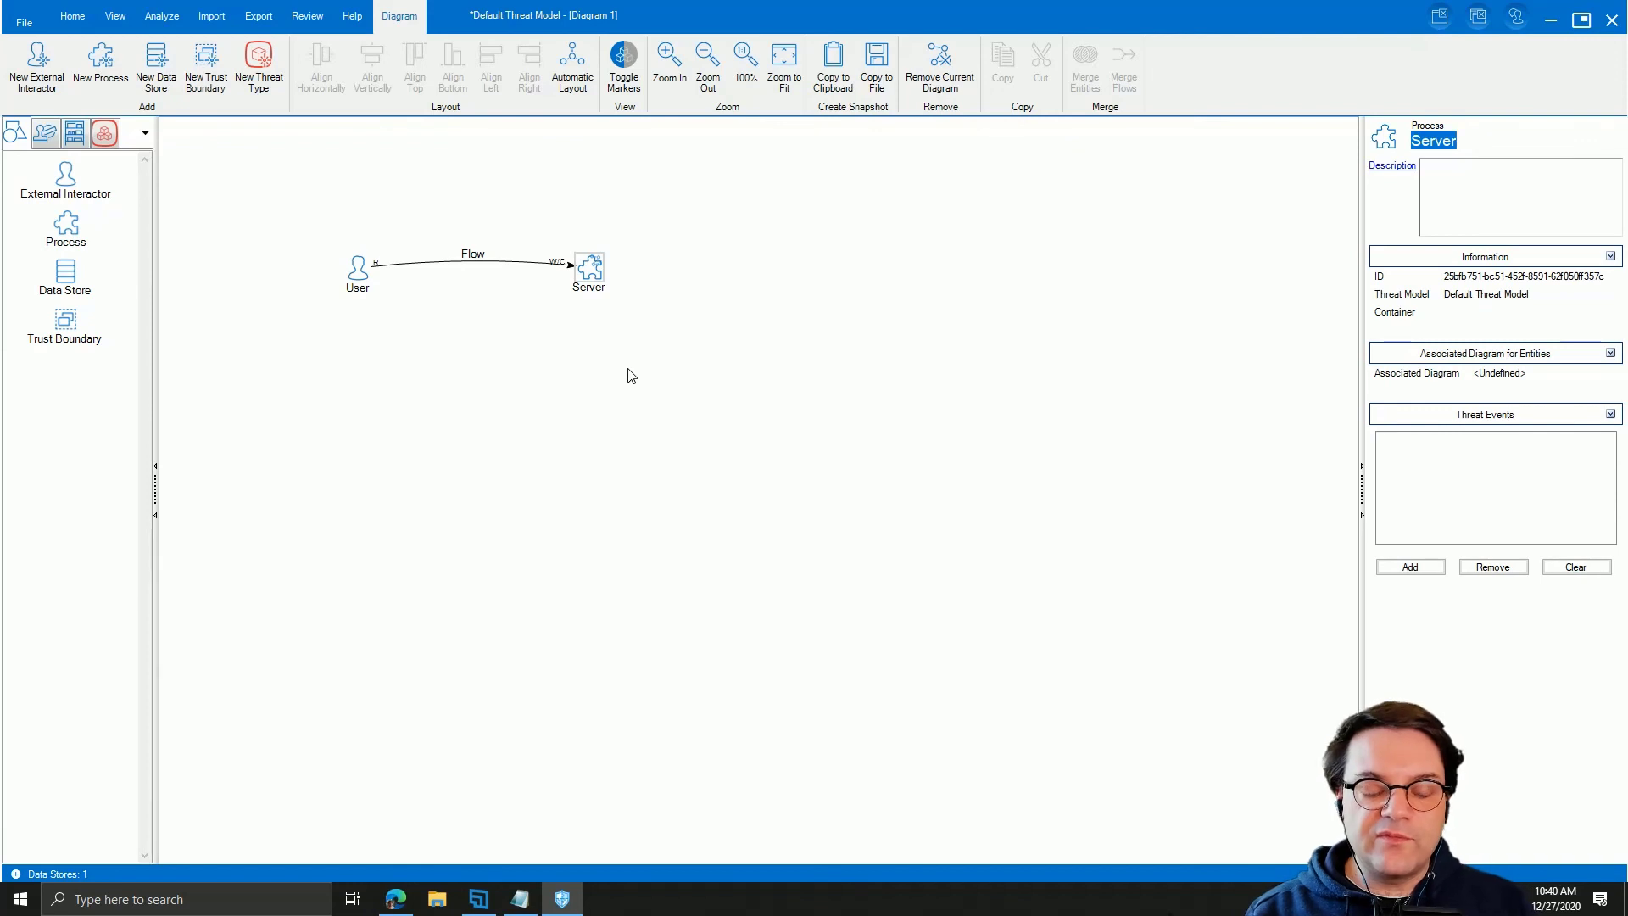
{"action": "left_click", "coordinate": [701, 333]}
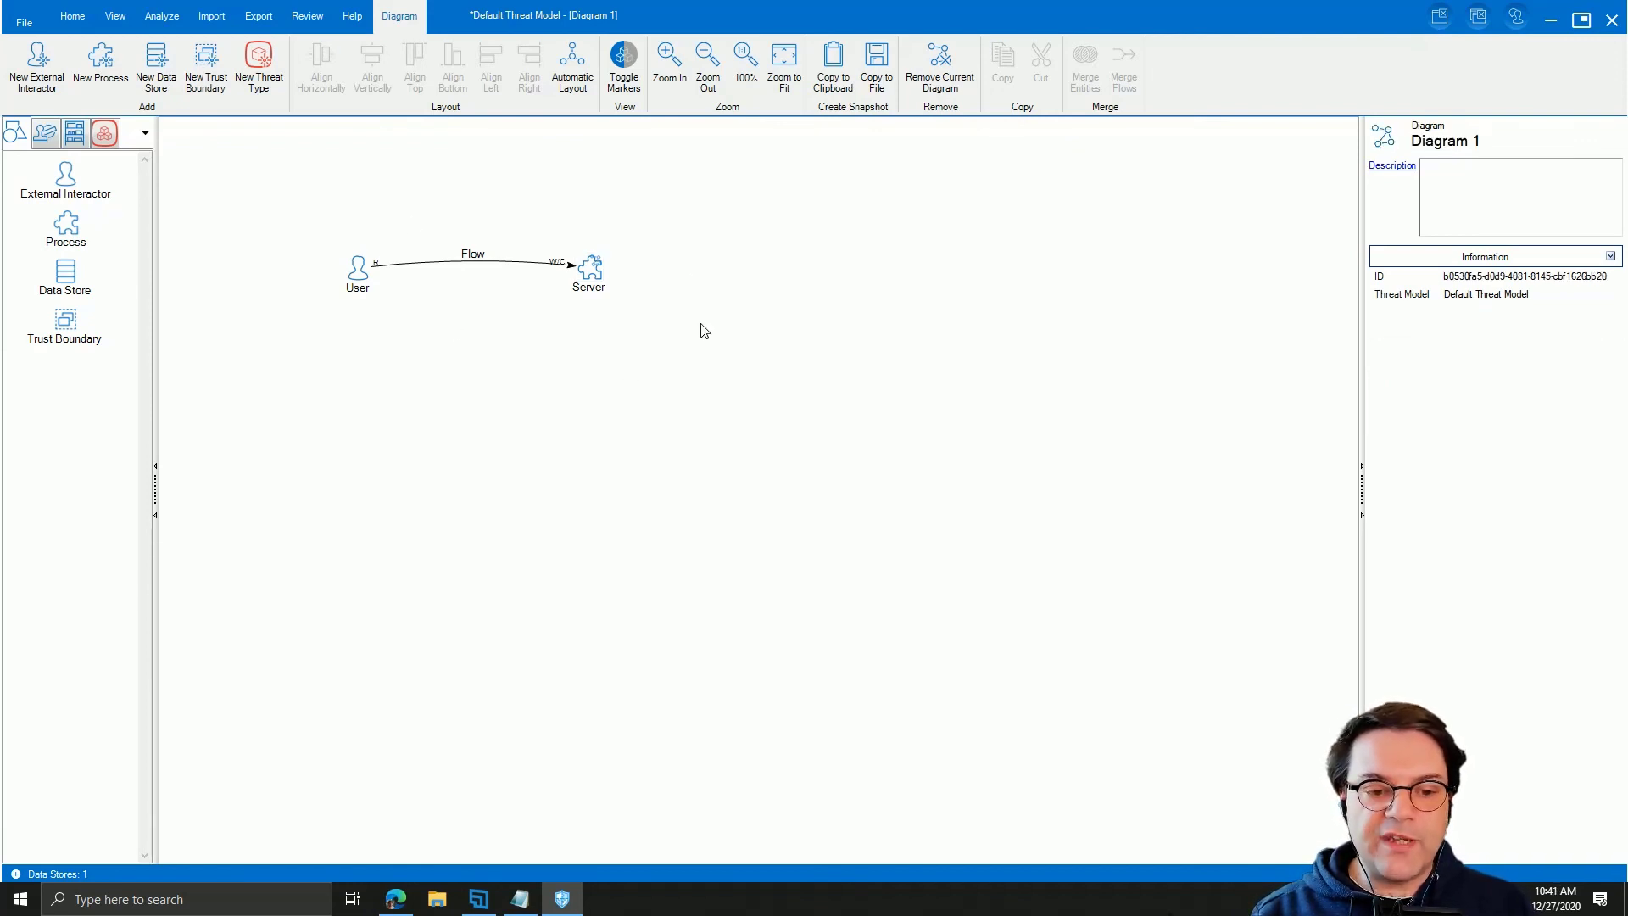